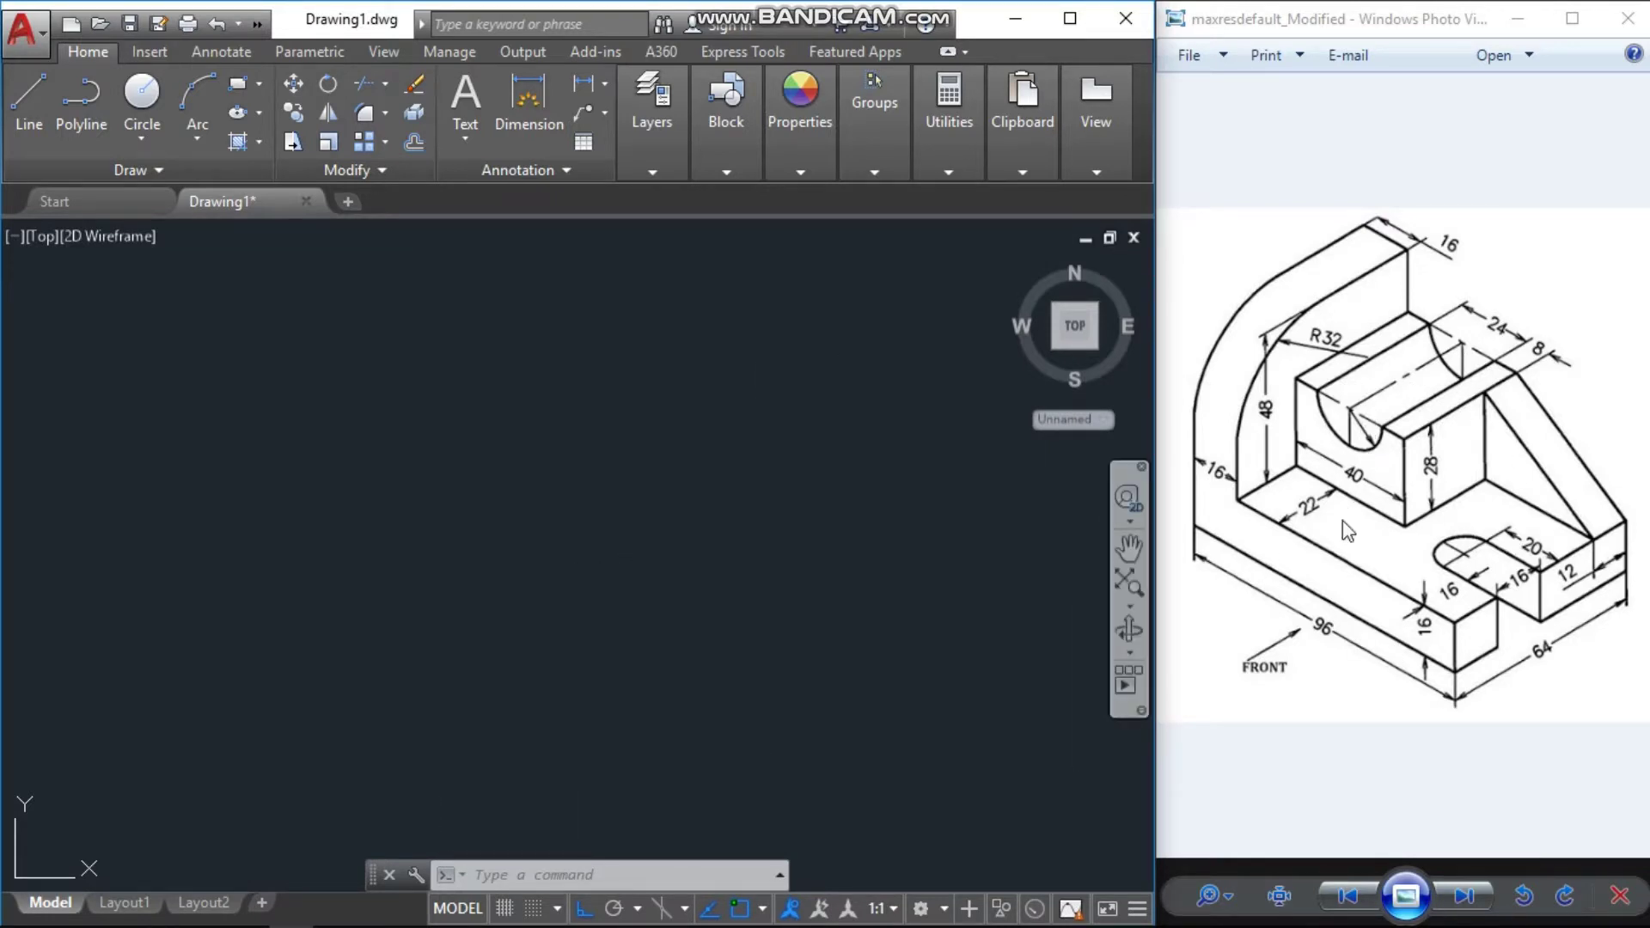
# Draw a 96 by 64 rectangle as the bracket's base outline
pyautogui.press('Escape')
pyautogui.press('Escape')
pyautogui.press('Escape')
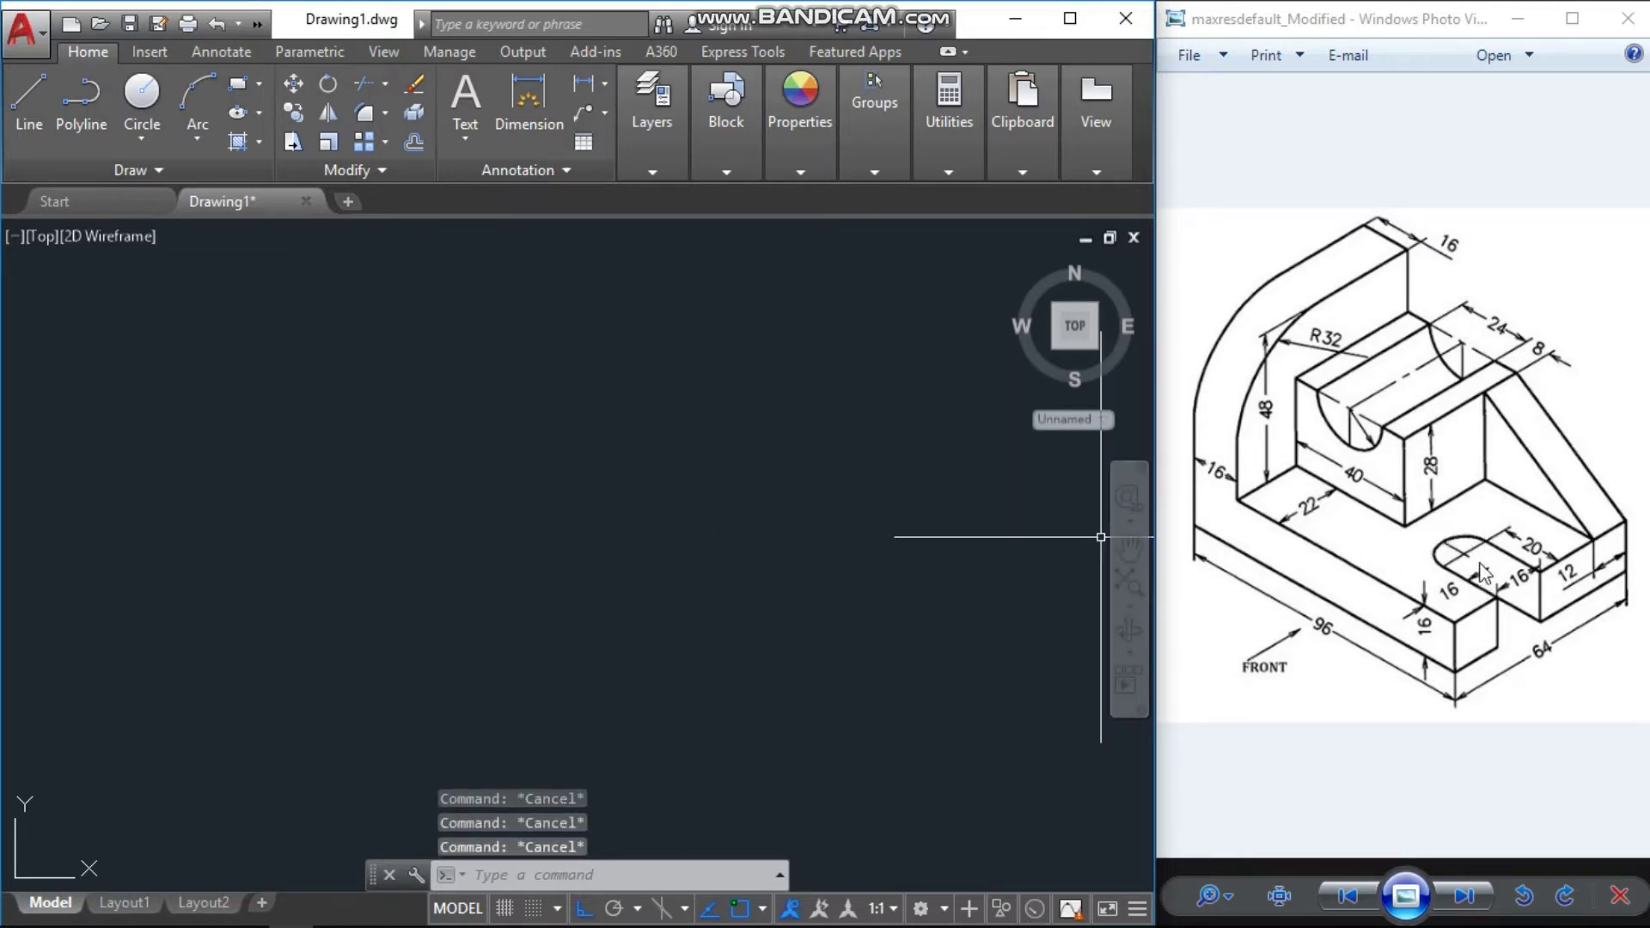
pyautogui.write('rec')
pyautogui.press('Return')
pyautogui.click(589, 441)
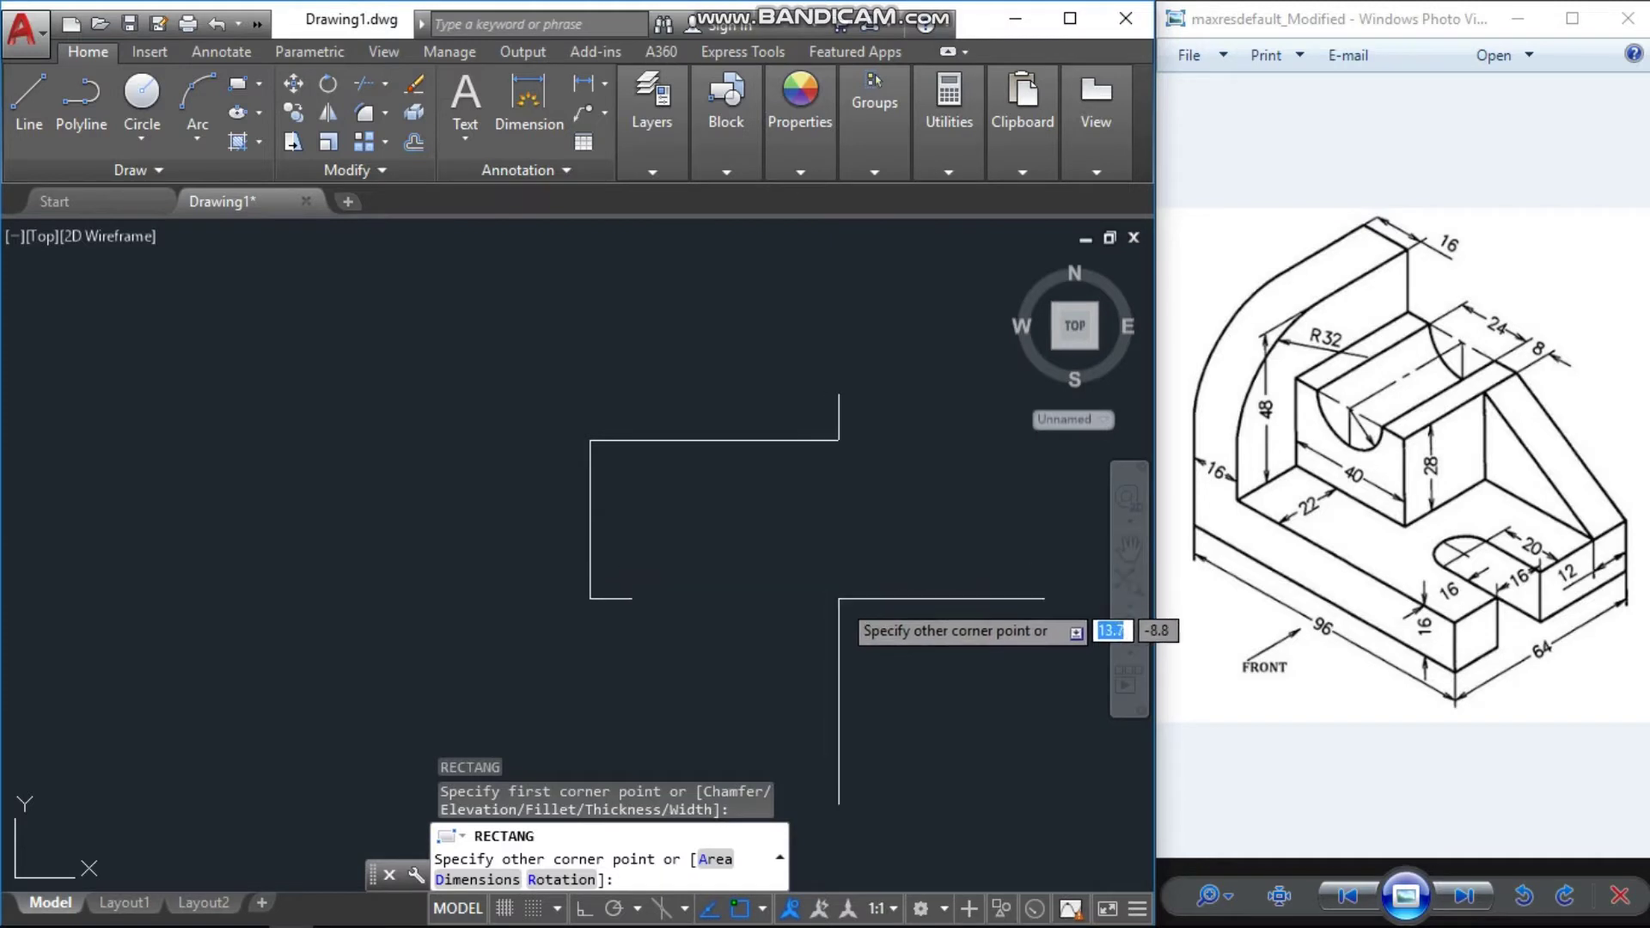
pyautogui.press('Tab')
pyautogui.write('6')
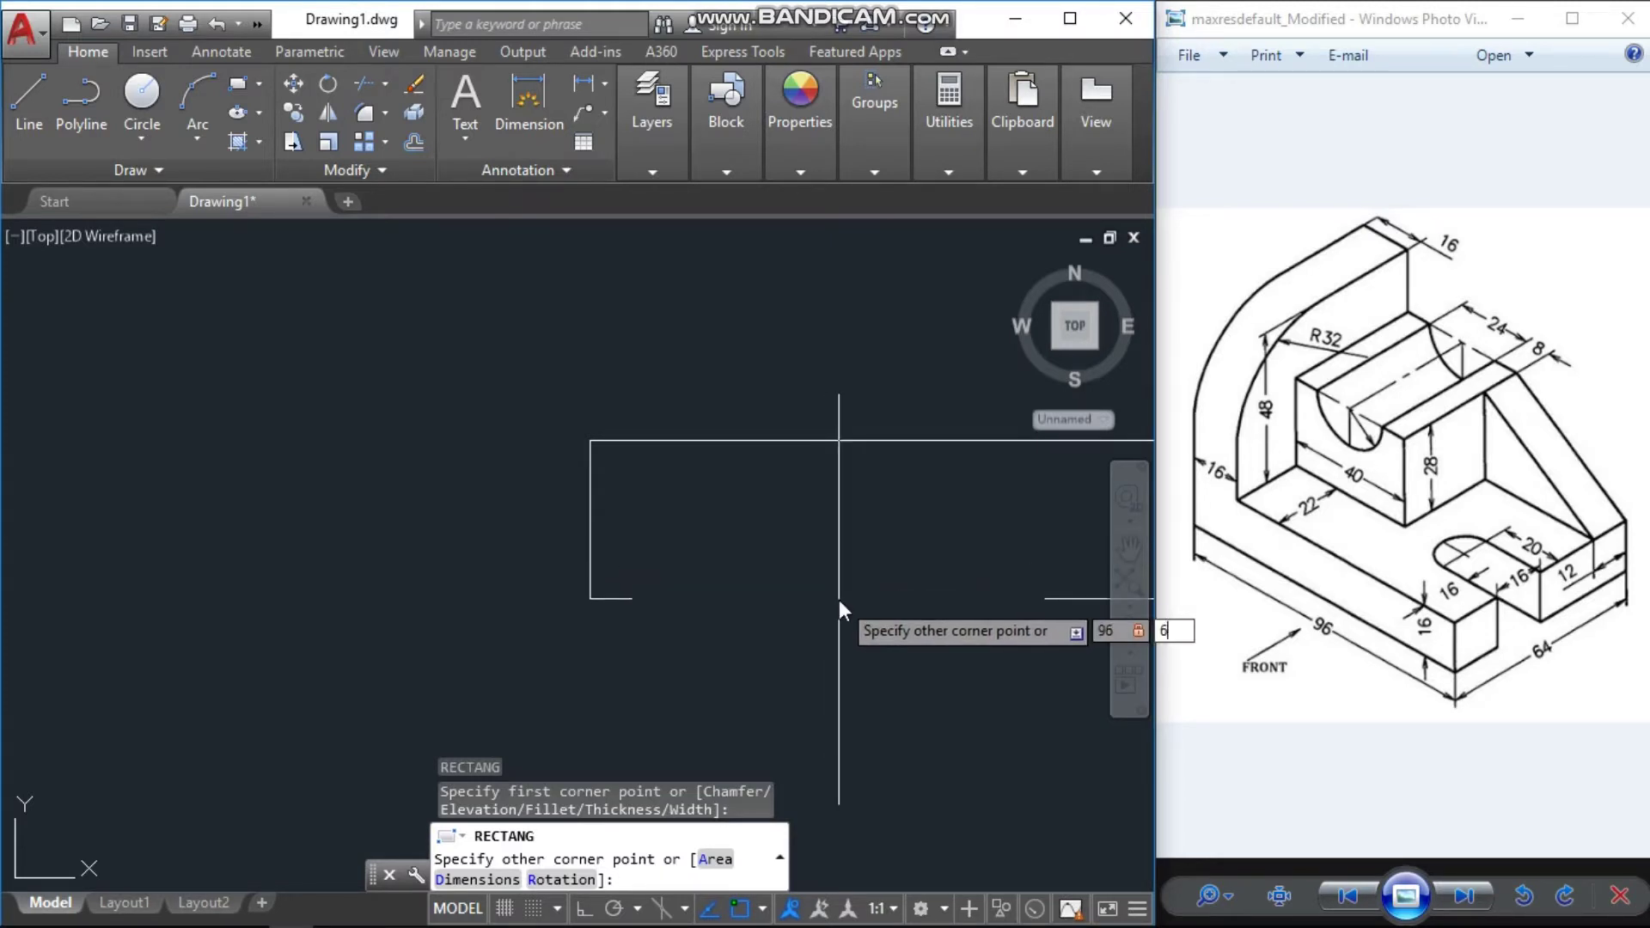
pyautogui.write('4')
pyautogui.press('Return')
# Zoom to extents so the rectangle fills the drawing area
pyautogui.press('Escape')
pyautogui.press('Escape')
pyautogui.write('z')
pyautogui.press('Return')
pyautogui.write('e')
pyautogui.press('Return')
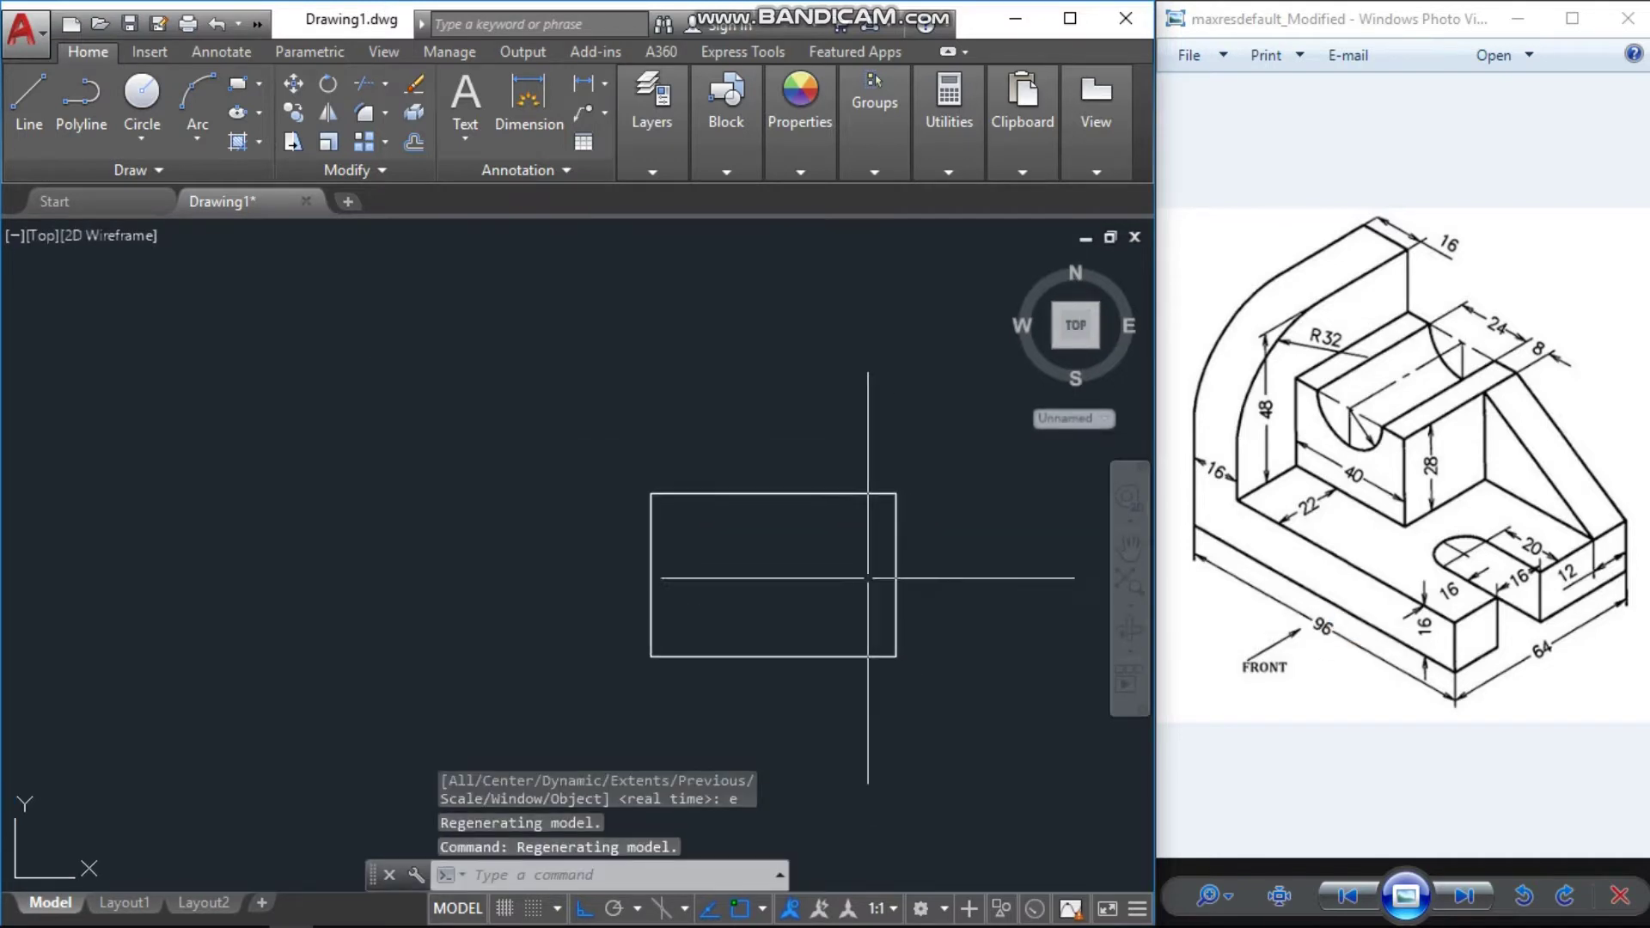
# Switch to the SE isometric view and extrude the rectangle 16 units into a box
pyautogui.click(1097, 344)
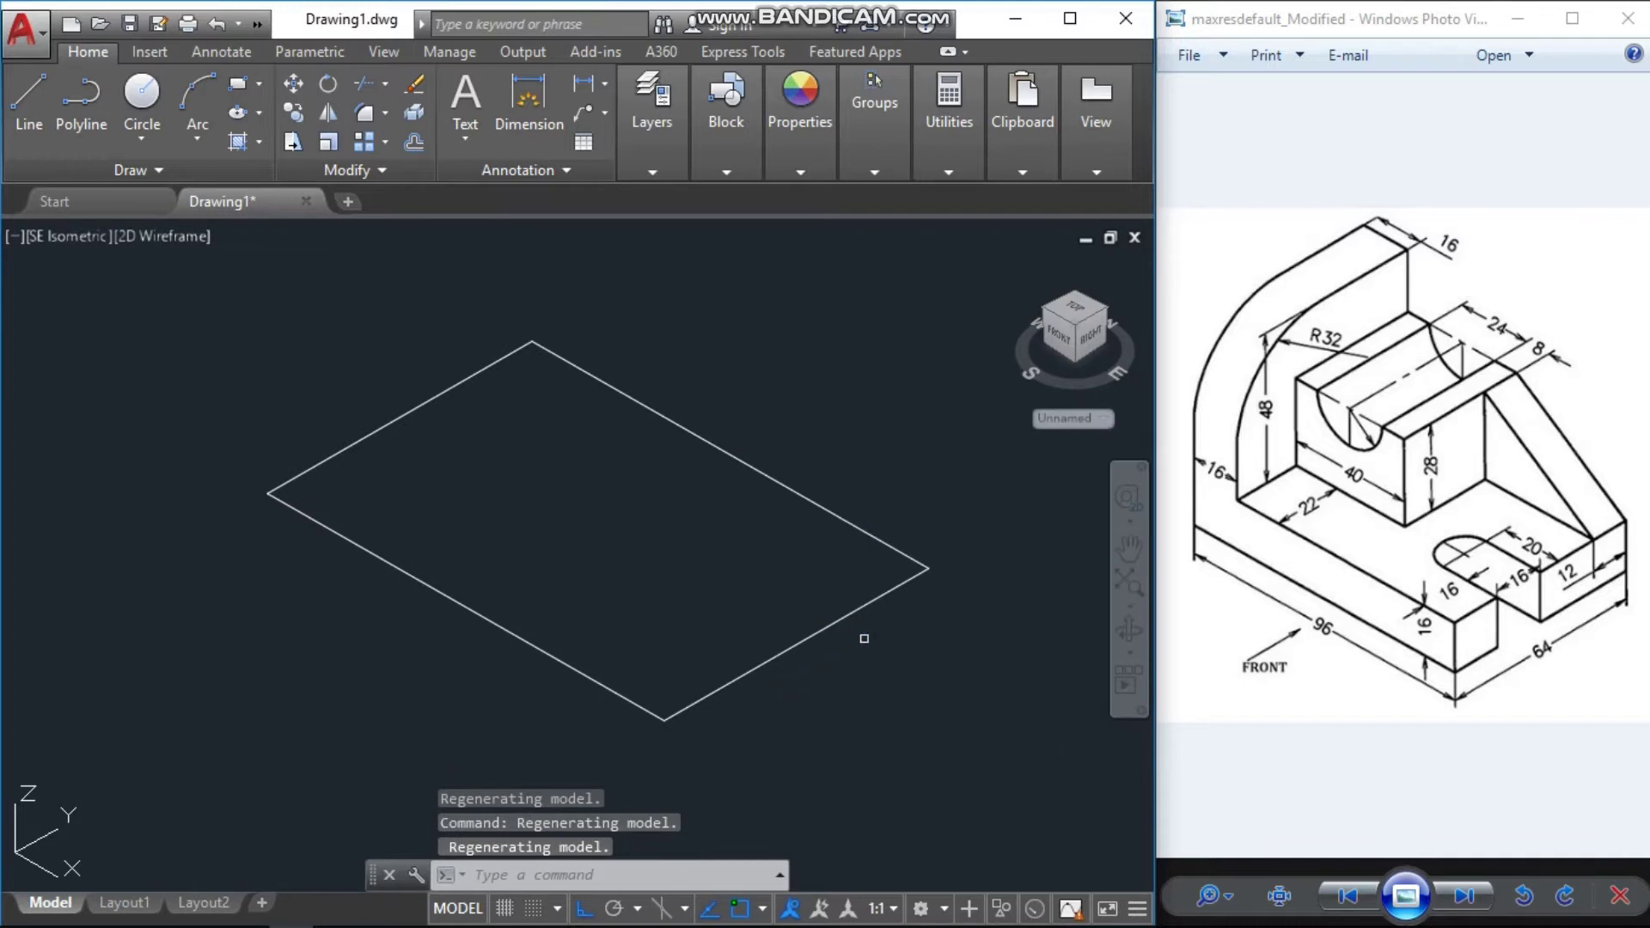
pyautogui.press('Escape')
pyautogui.press('Escape')
pyautogui.press('Escape')
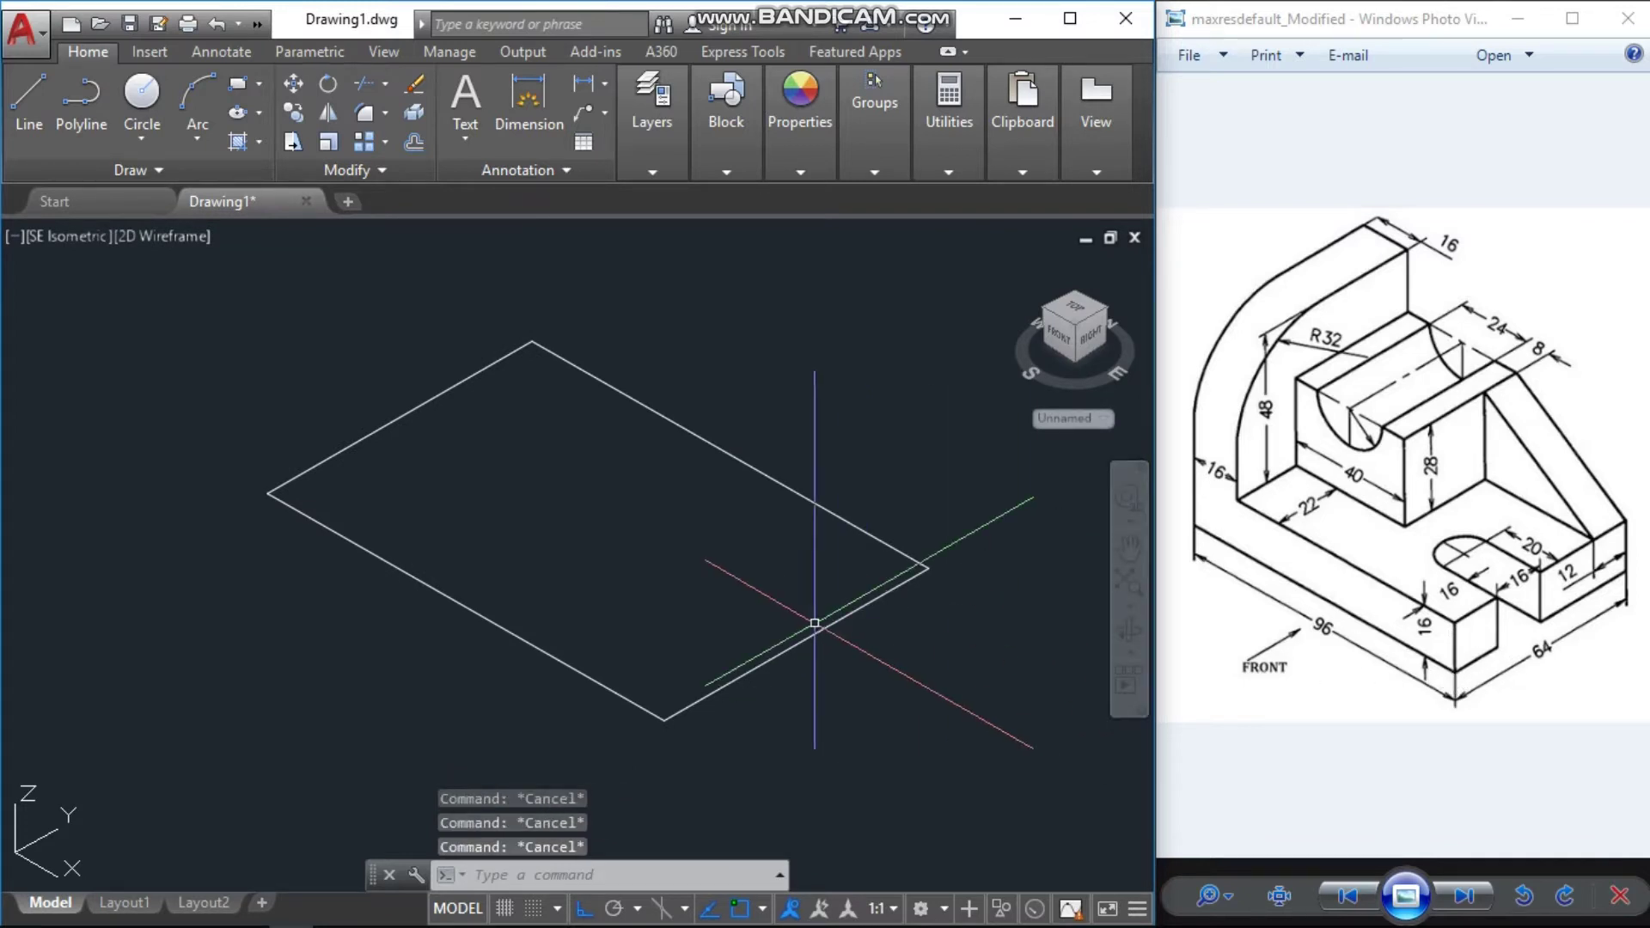
pyautogui.write('ext')
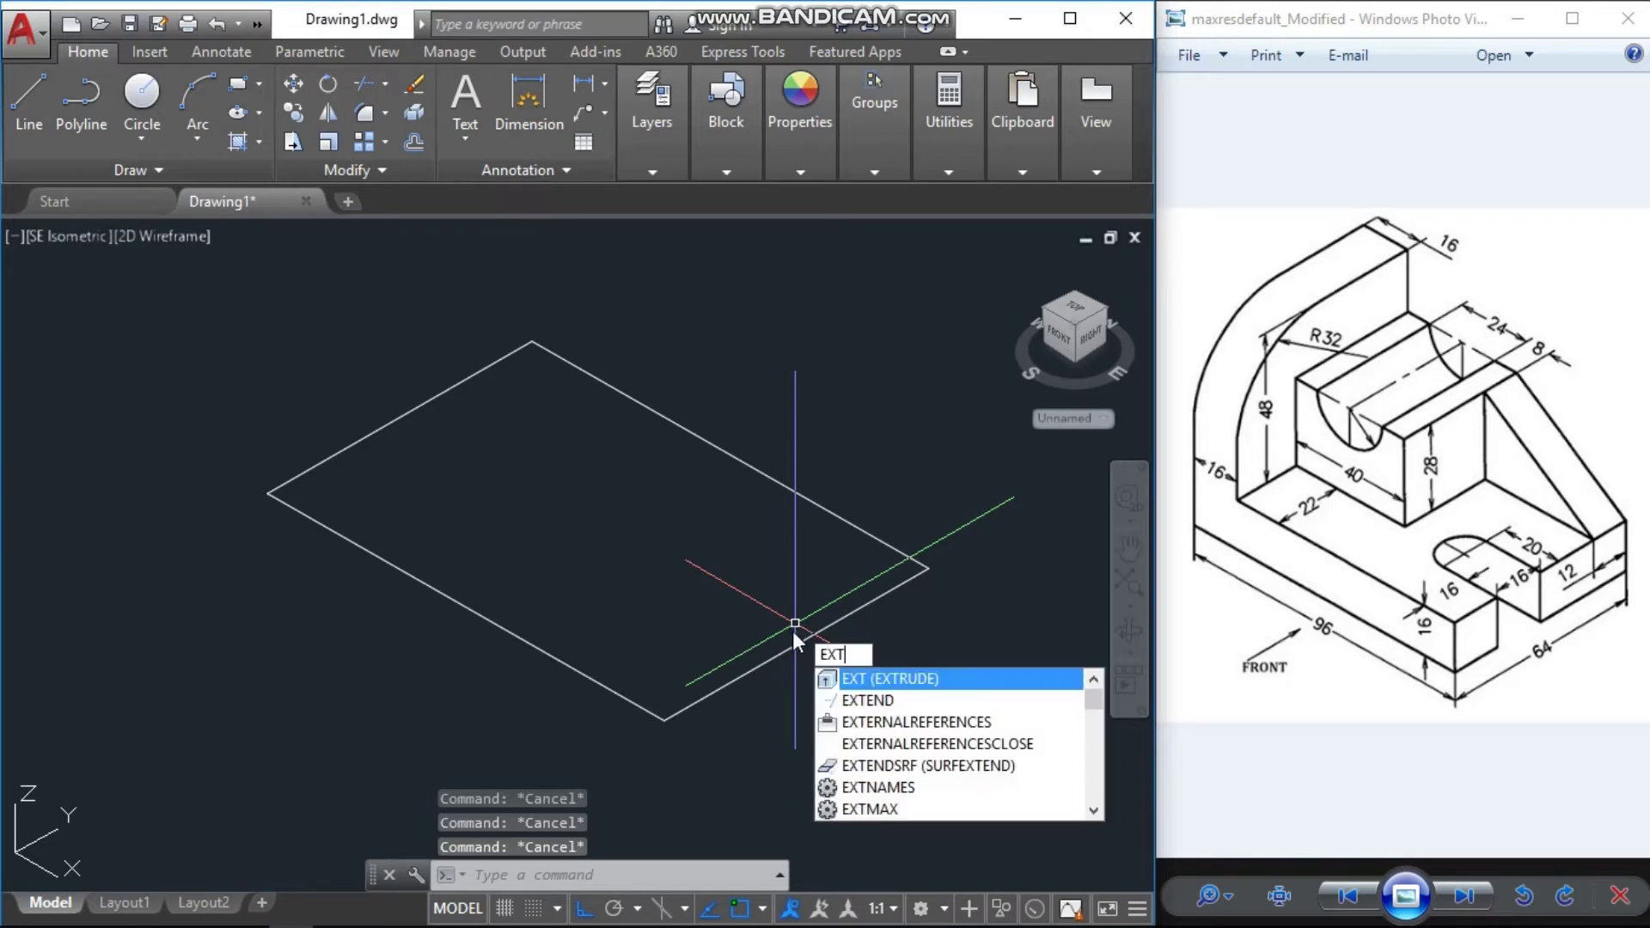
pyautogui.press('Return')
pyautogui.click(788, 648)
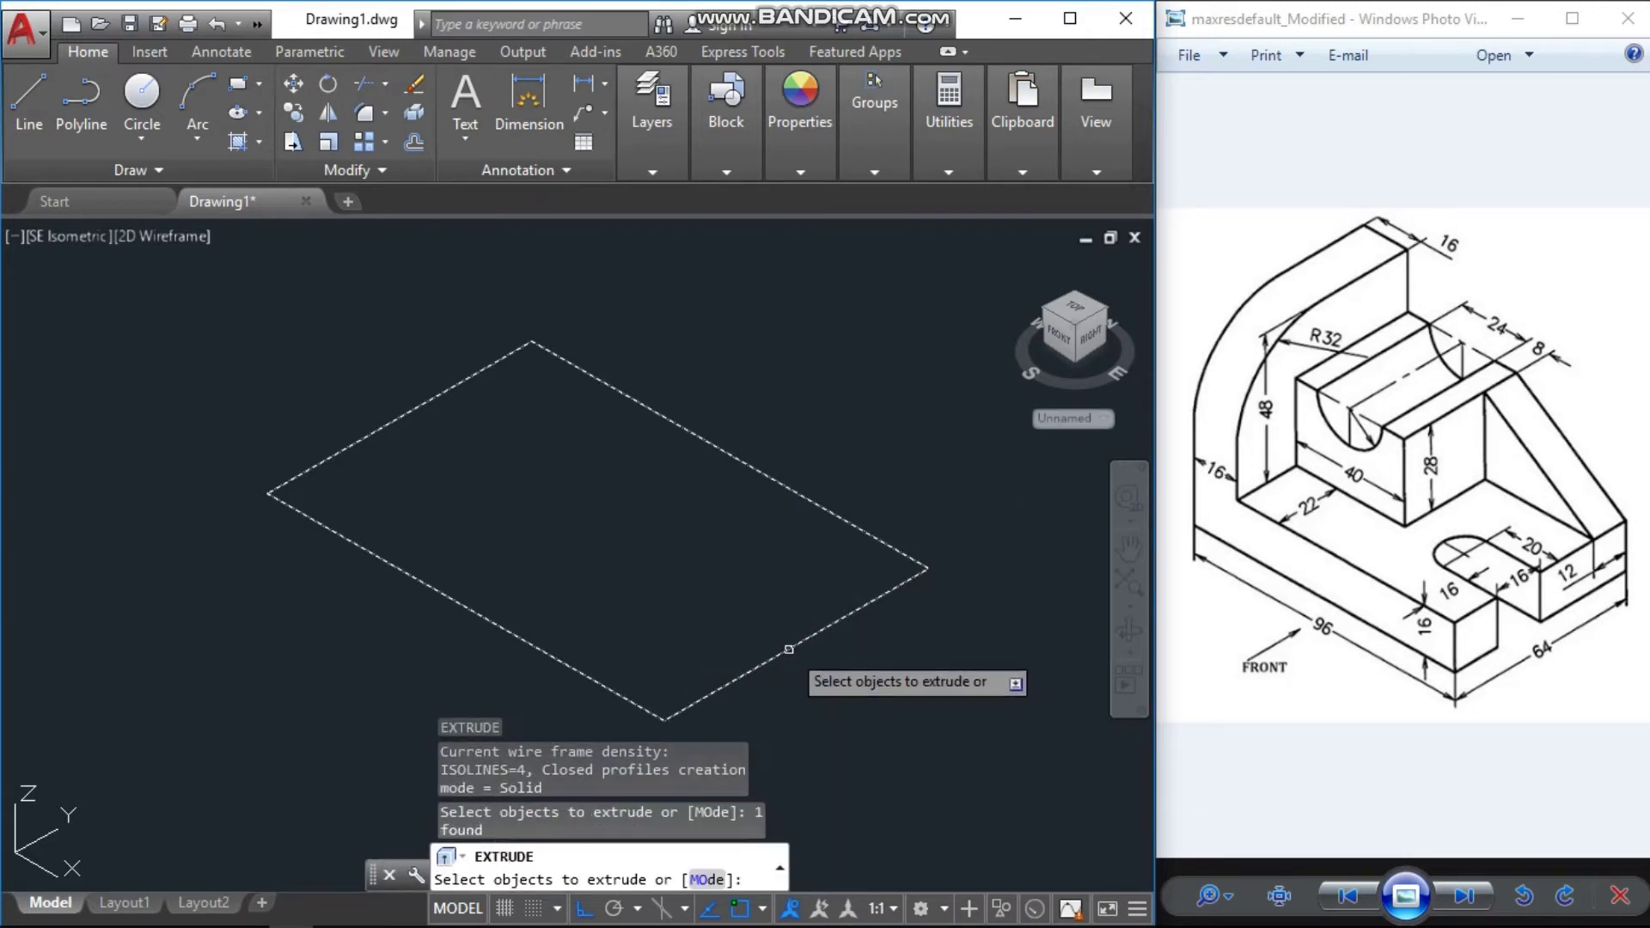
pyautogui.press('Return')
pyautogui.write('16')
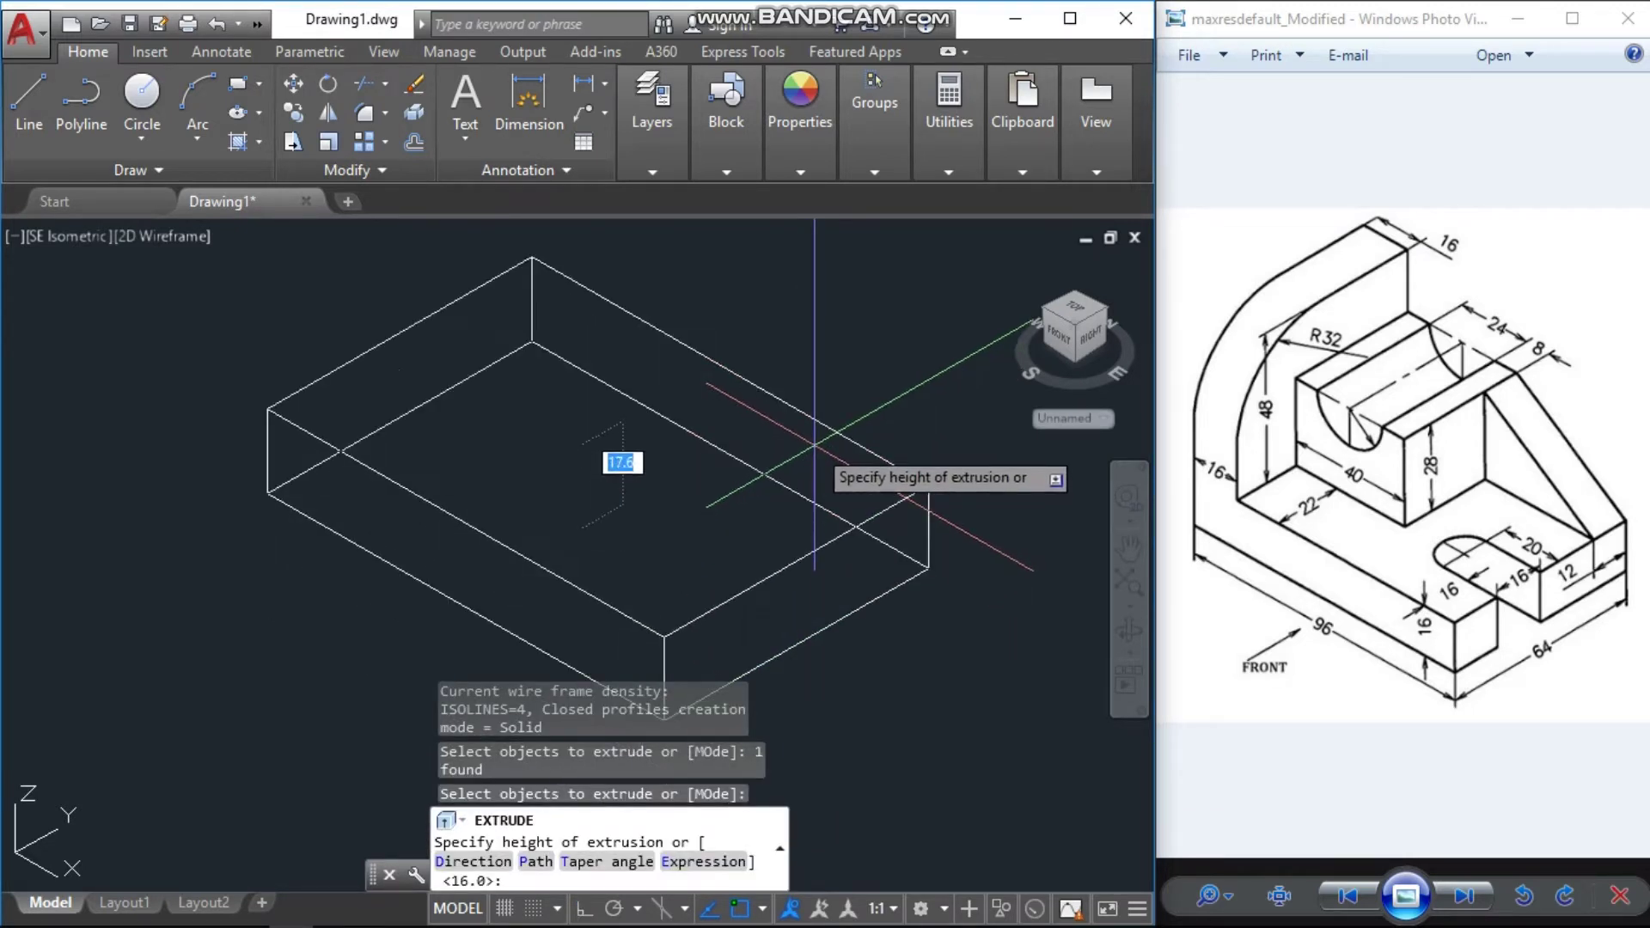
pyautogui.press('Return')
pyautogui.moveTo(861, 534); pyautogui.dragTo(765, 544, button='middle')
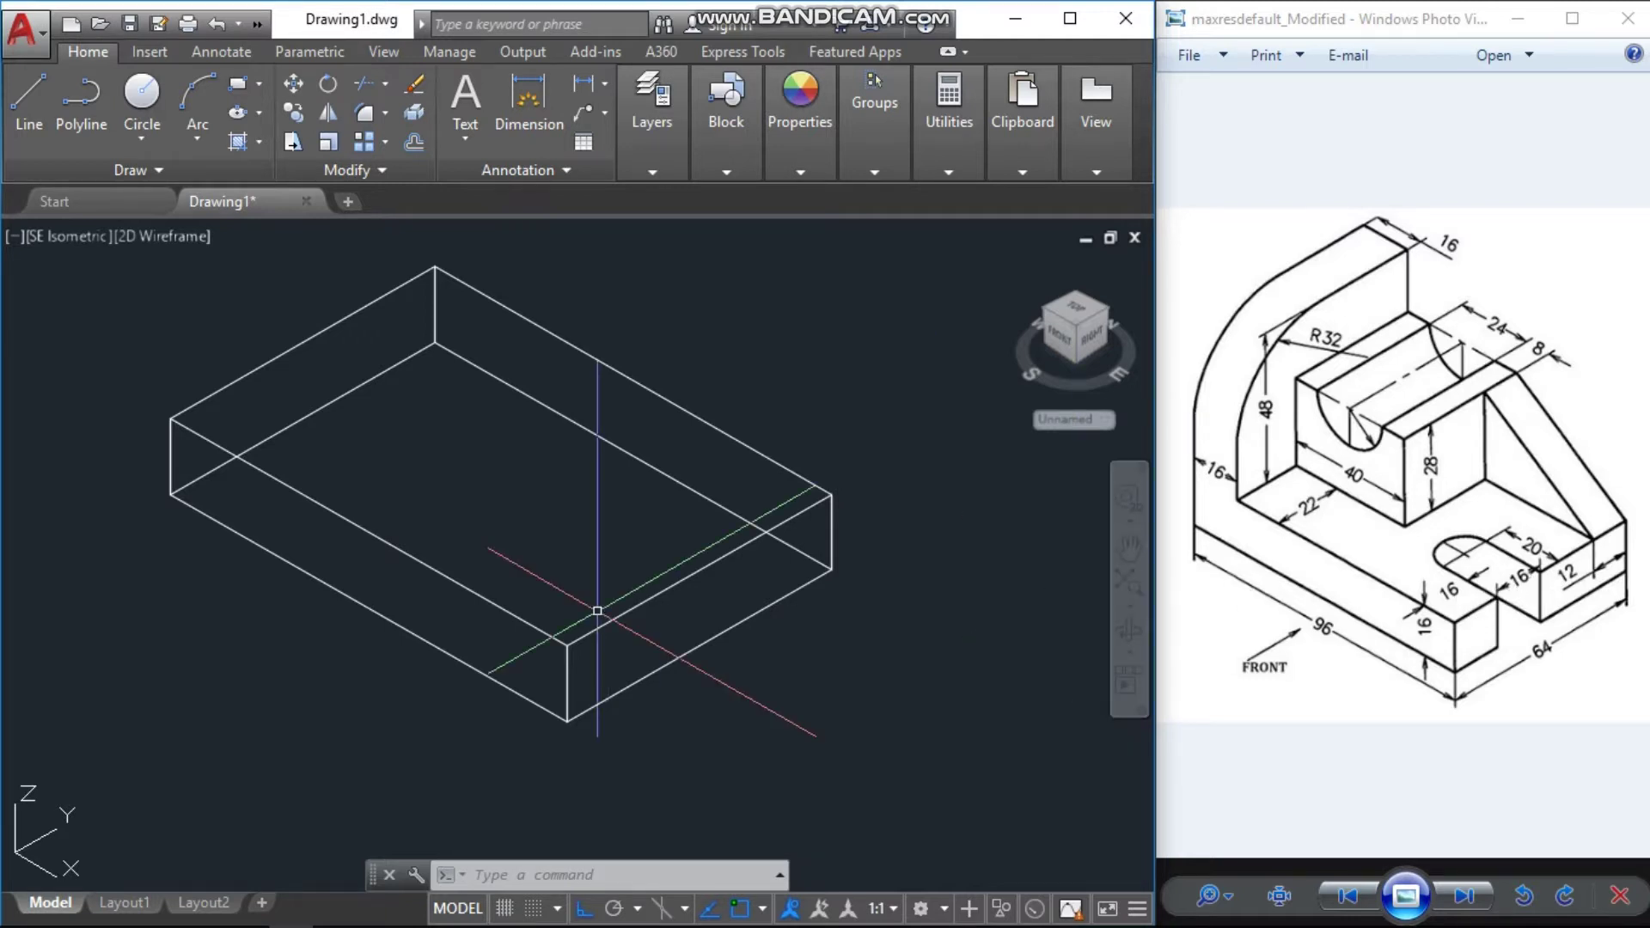
# Draw guide lines of 16 and 20 units from the box's front corner
pyautogui.press('Escape')
pyautogui.write('l')
pyautogui.press('Return')
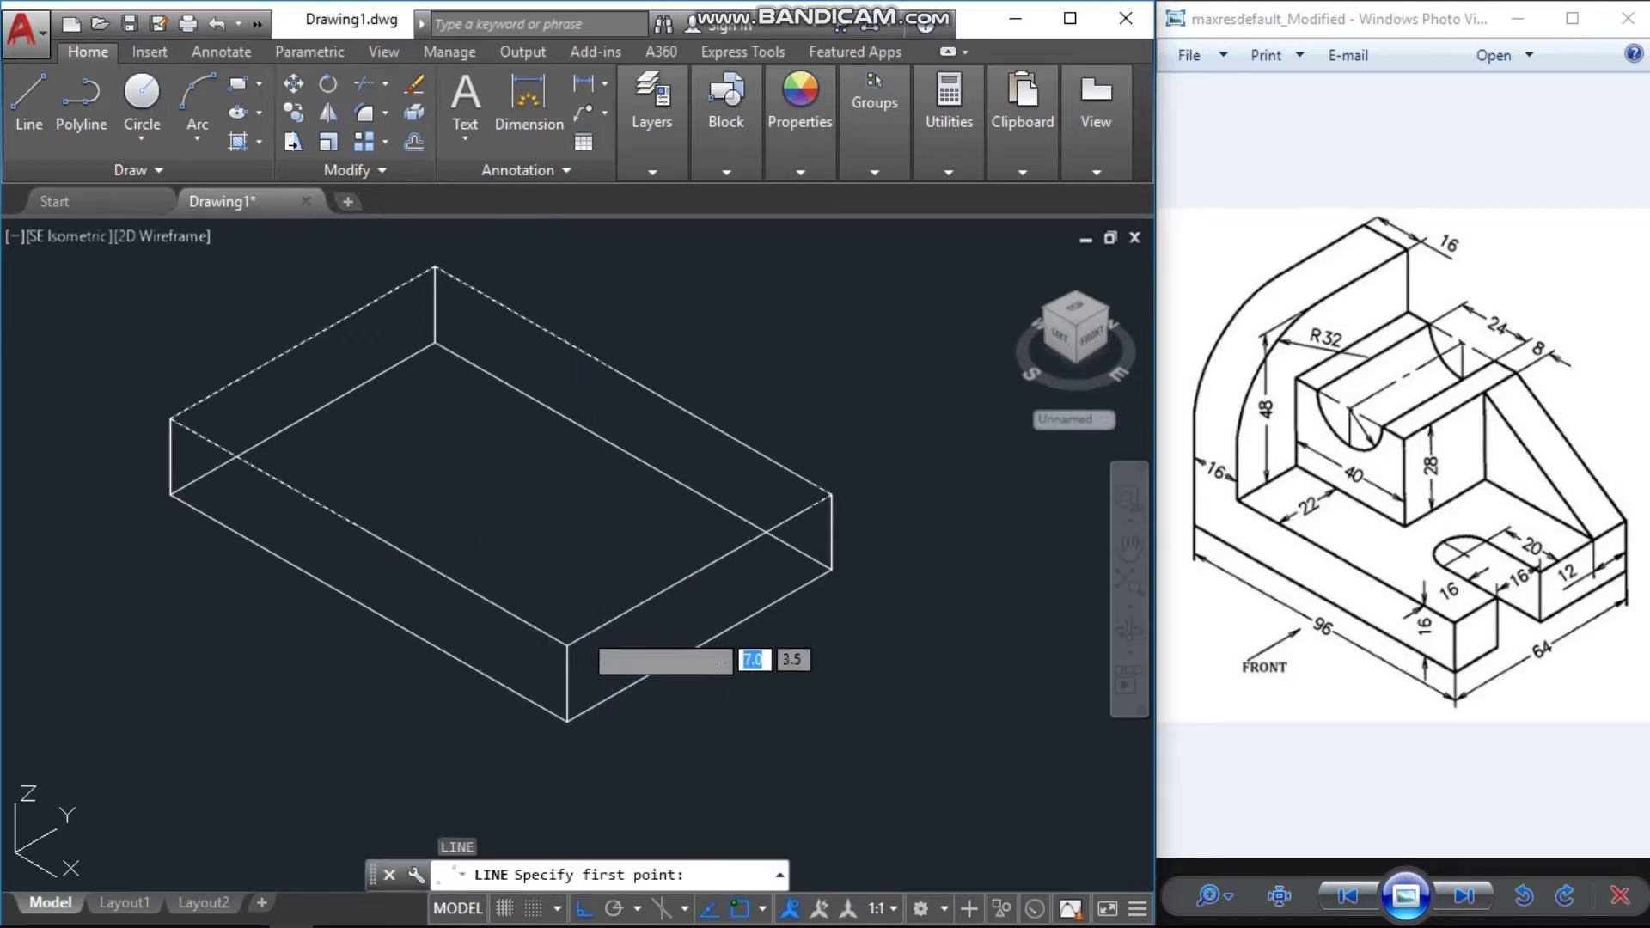
pyautogui.click(566, 646)
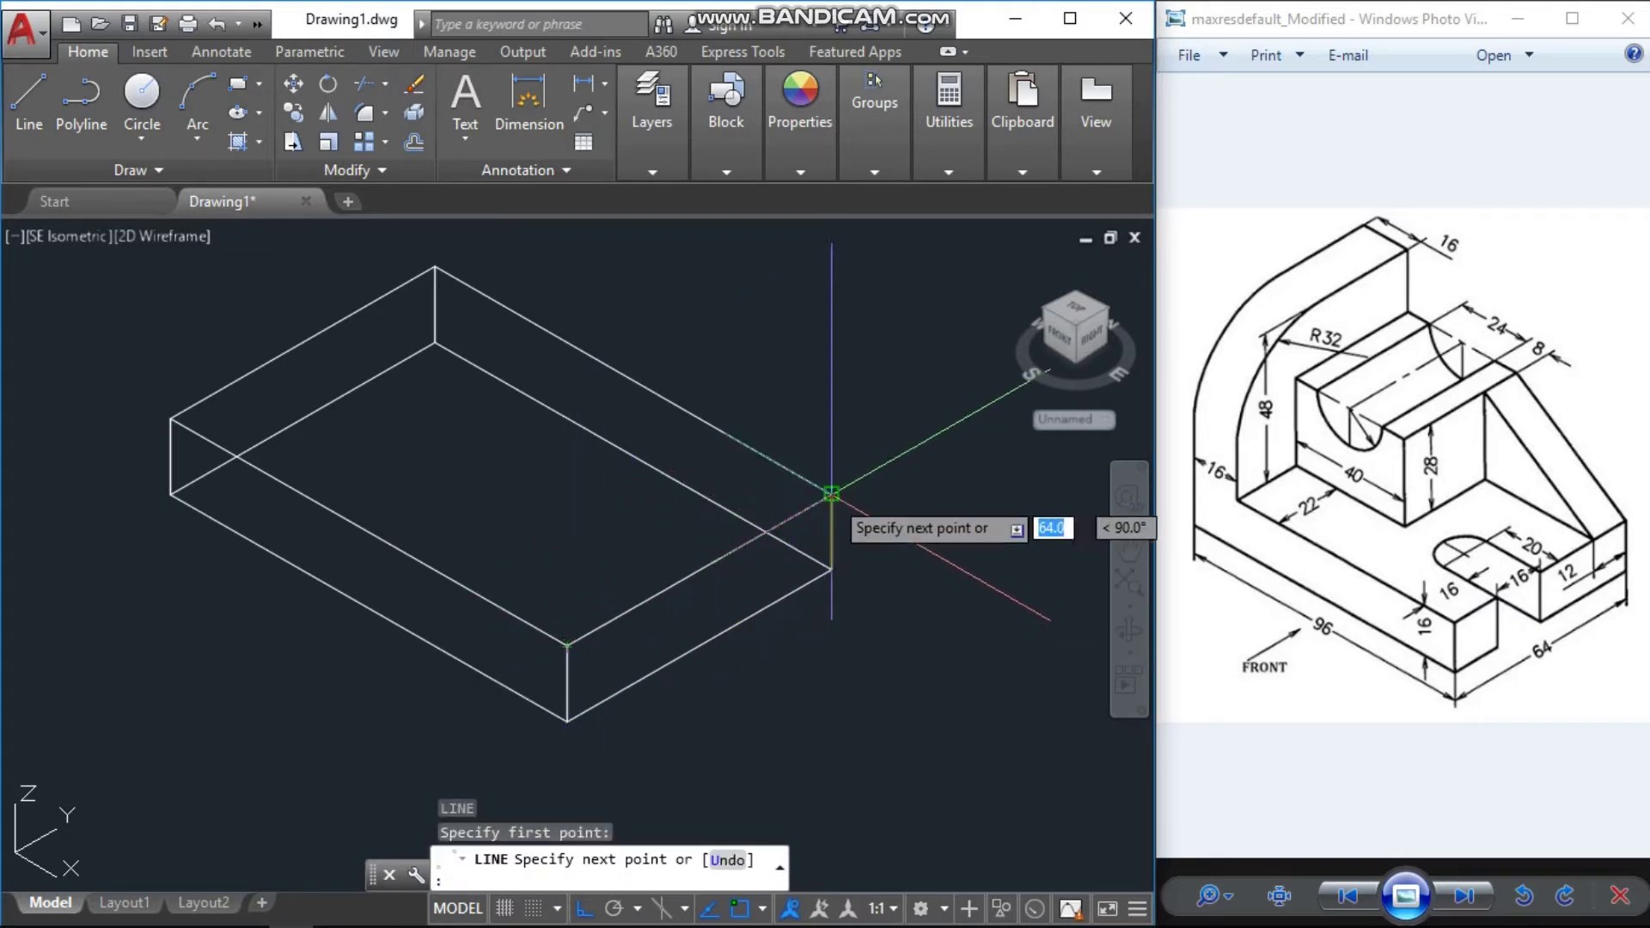
pyautogui.write('16')
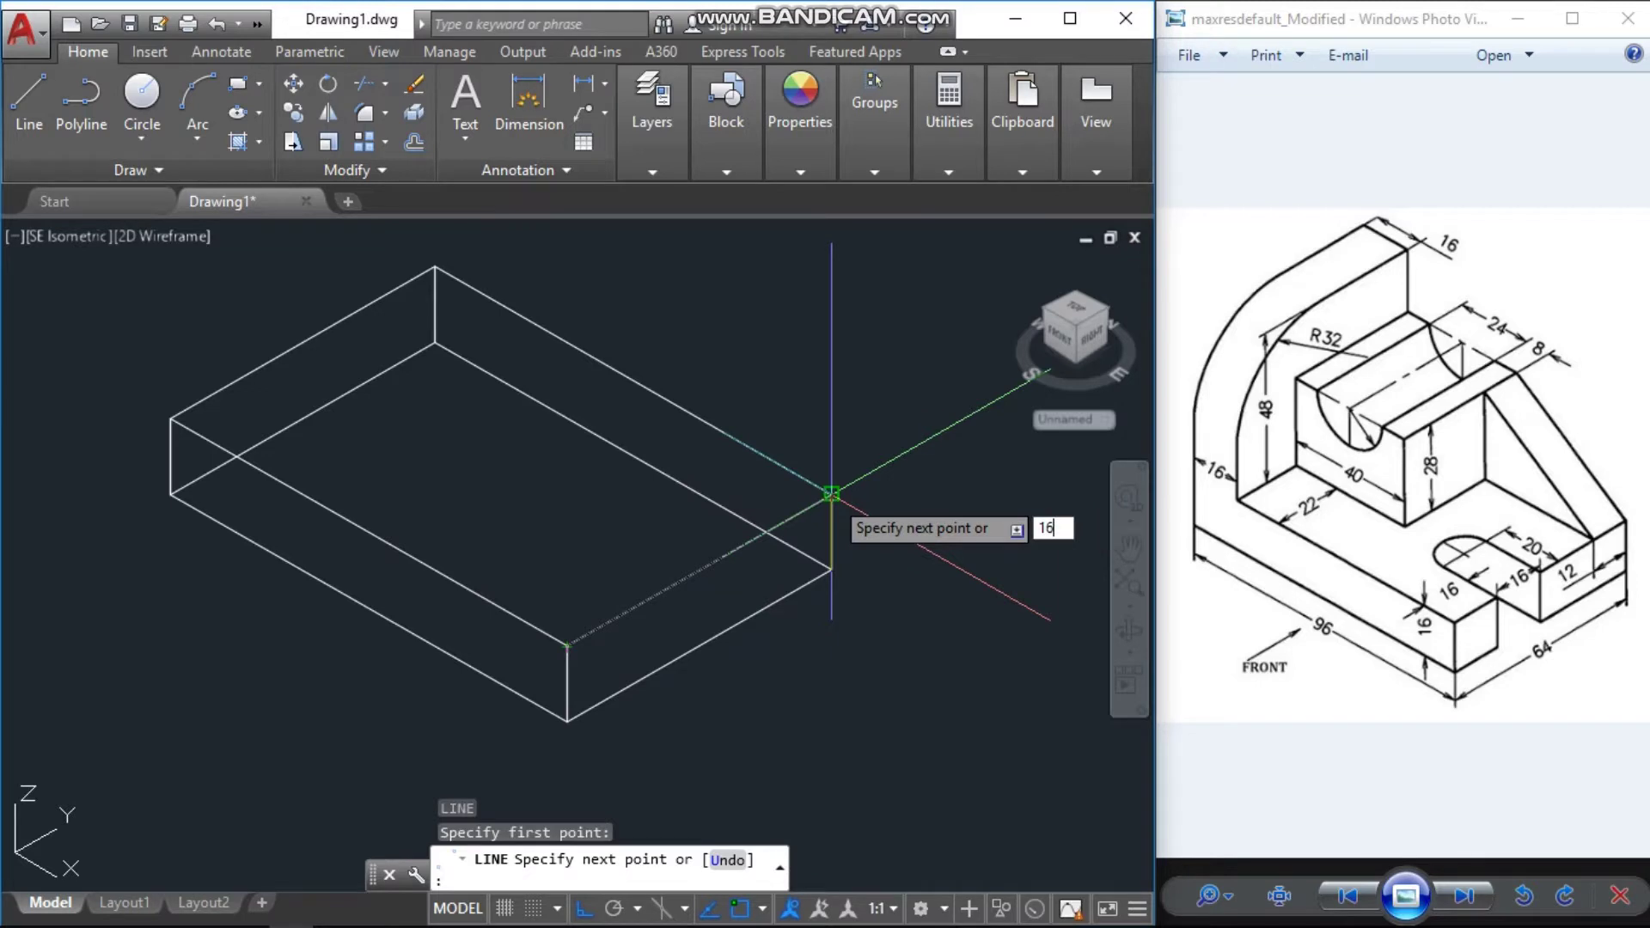
pyautogui.press('Return')
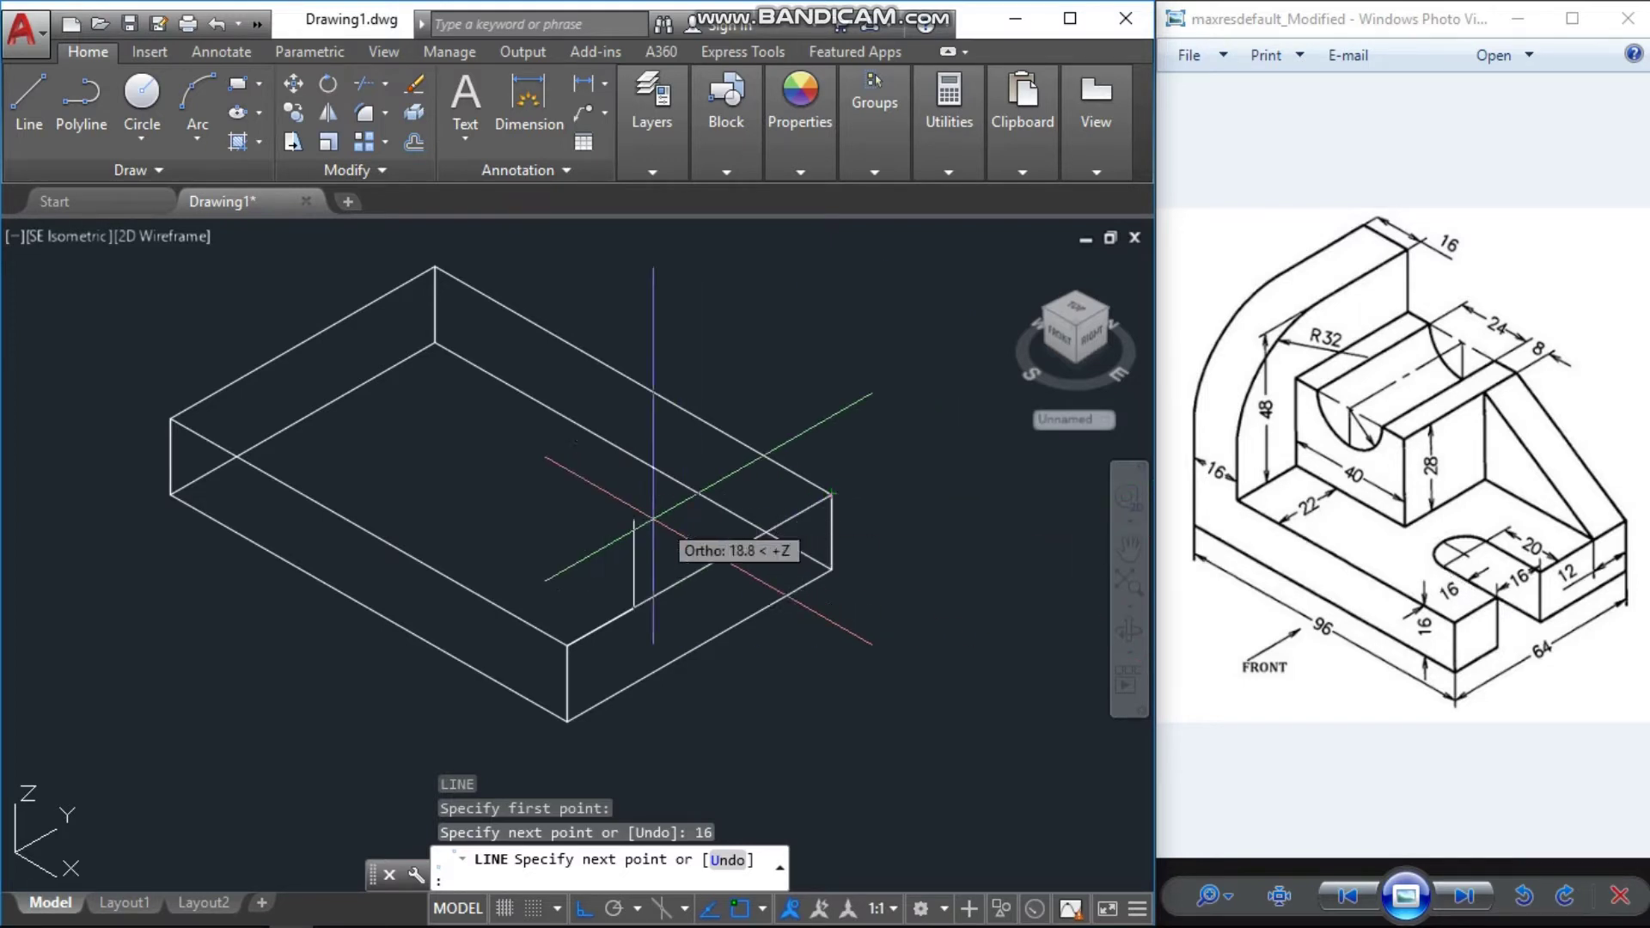
pyautogui.moveTo(637, 542); pyautogui.dragTo(691, 646, button='middle')
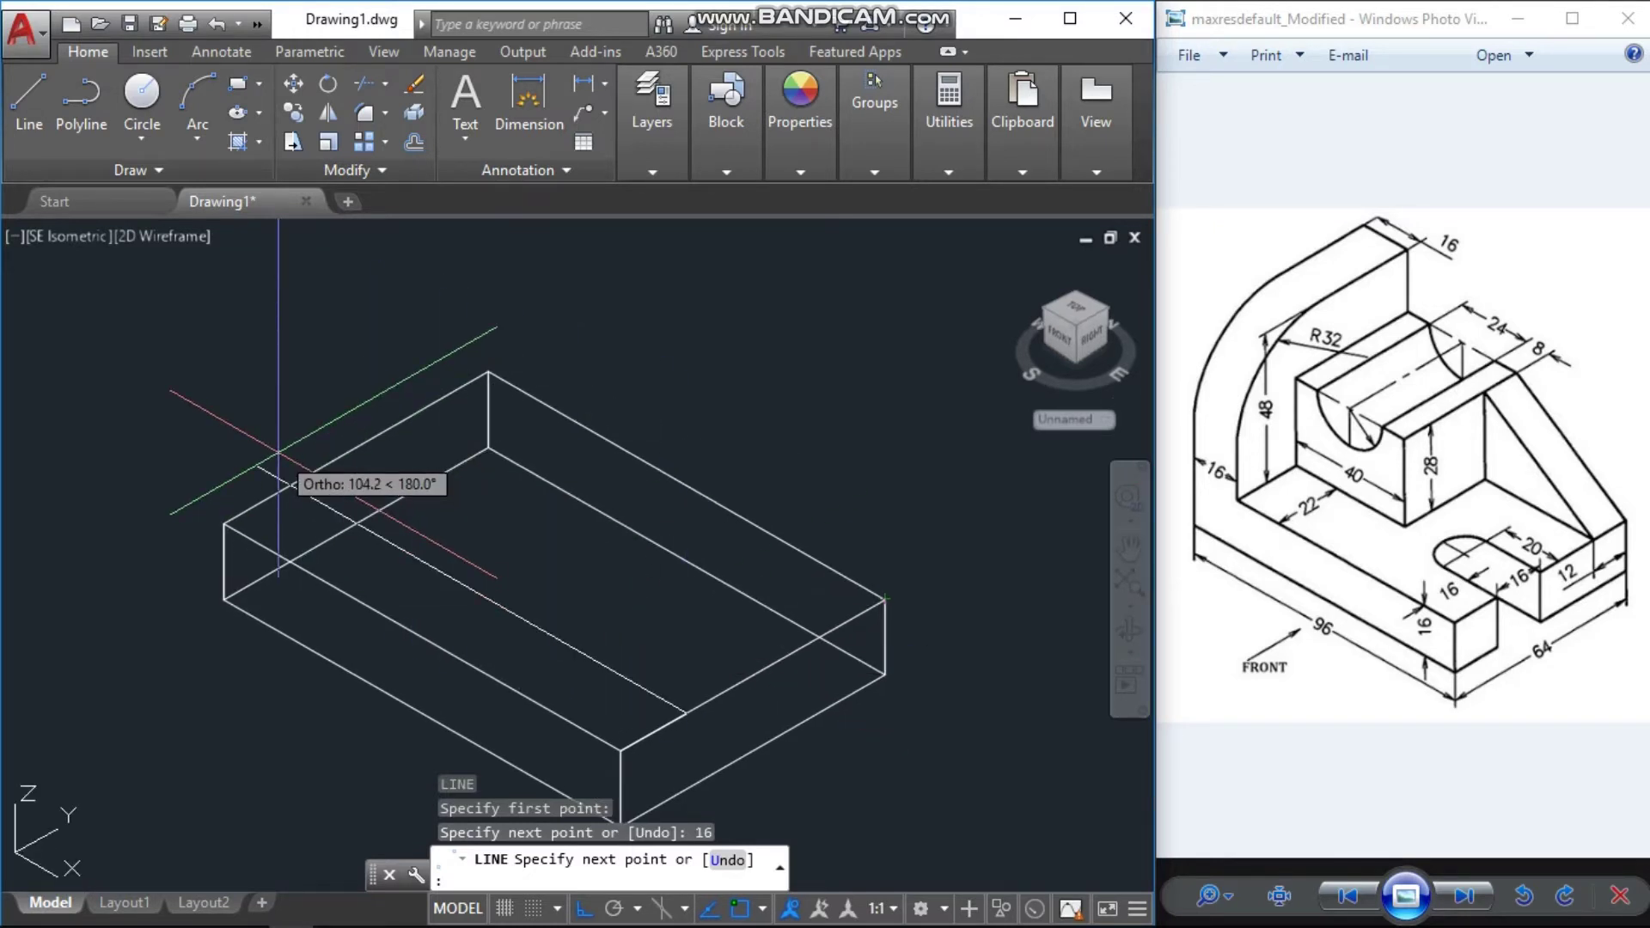
pyautogui.write('20')
pyautogui.press('Return')
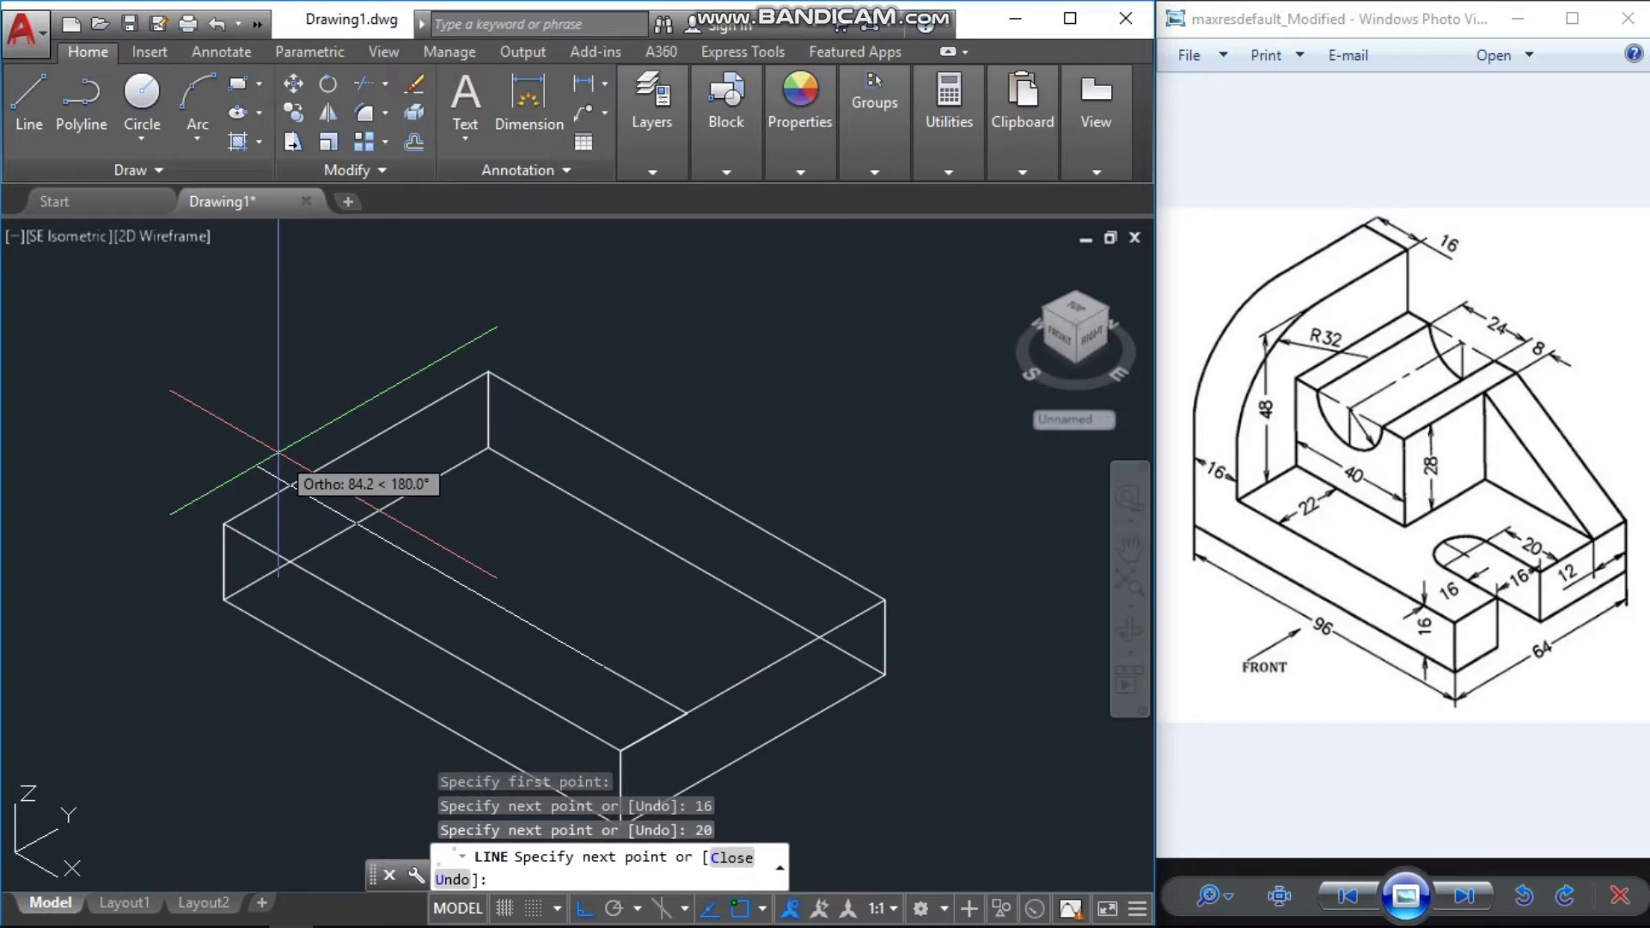
pyautogui.press('Return')
# Erase the short helper segment on the box edge
pyautogui.moveTo(387, 533); pyautogui.dragTo(305, 469, button='middle')
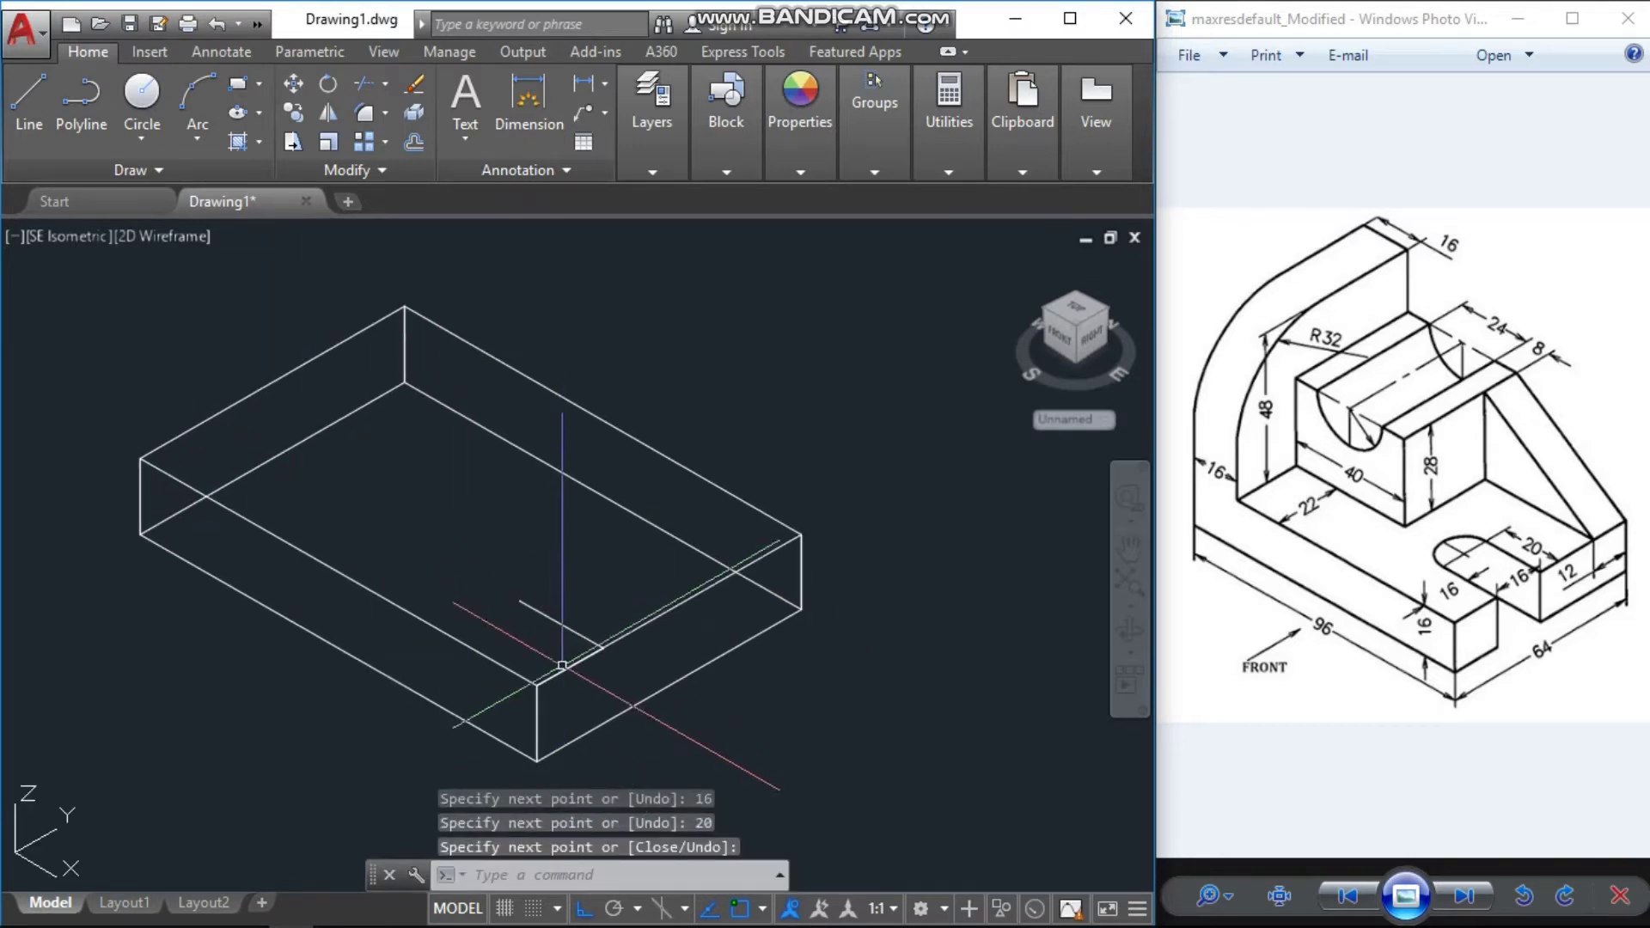
pyautogui.press('Return')
pyautogui.click(547, 681)
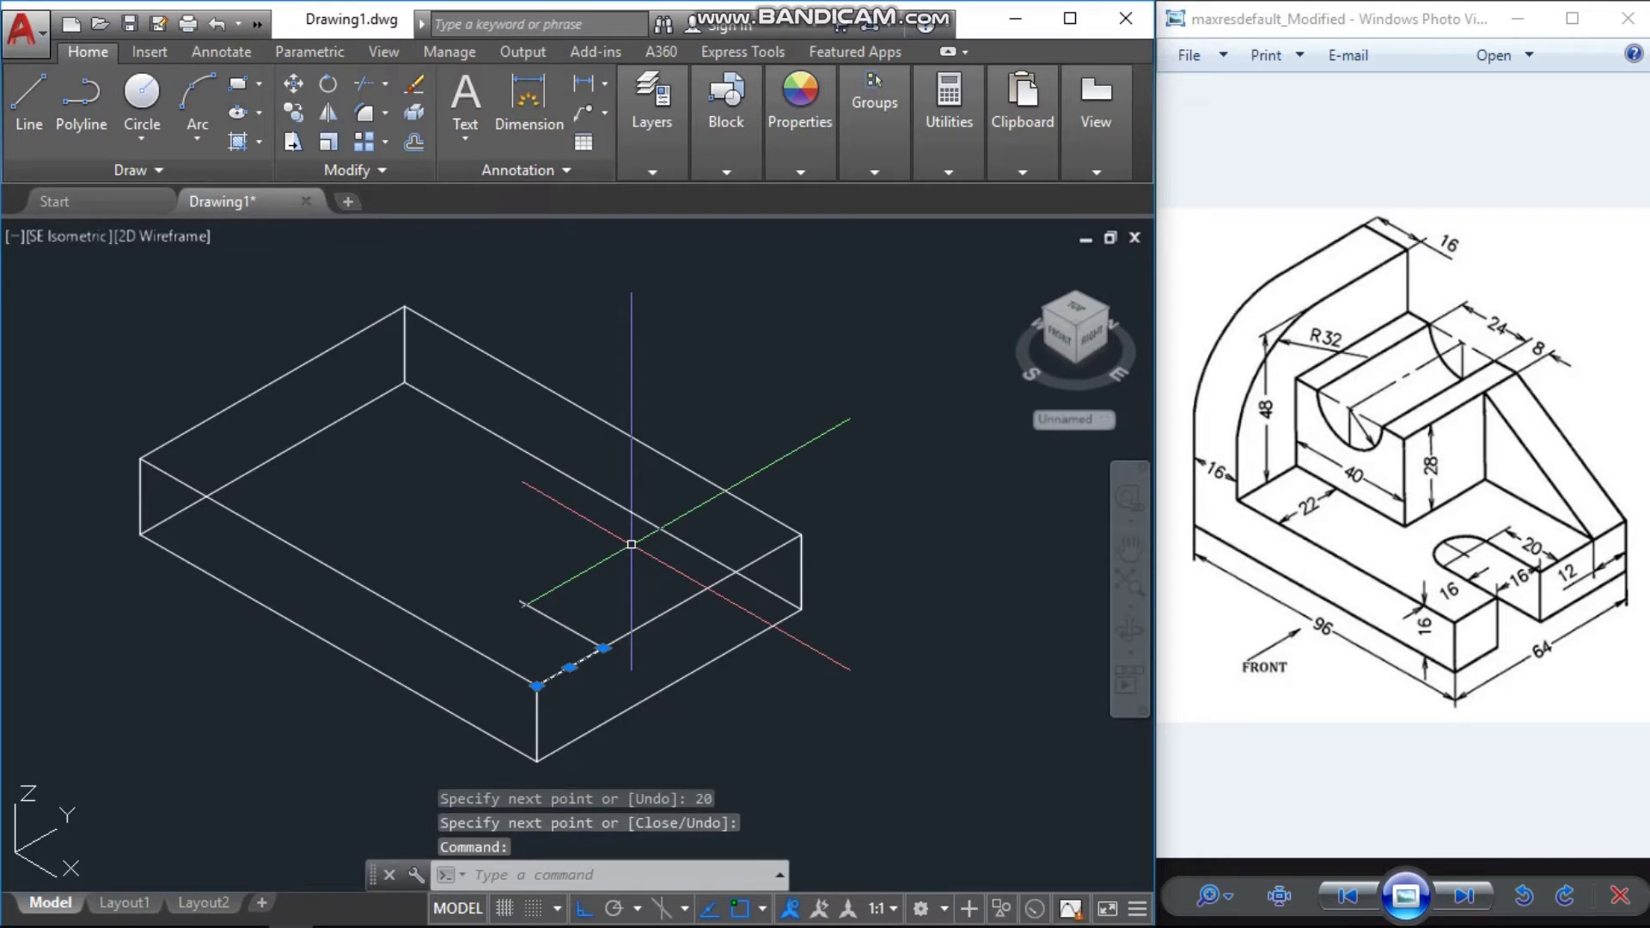
pyautogui.press('Delete')
# Copy the 20-unit guide line 16 units over with CO
pyautogui.click(572, 593)
pyautogui.click(539, 634)
pyautogui.write('CO')
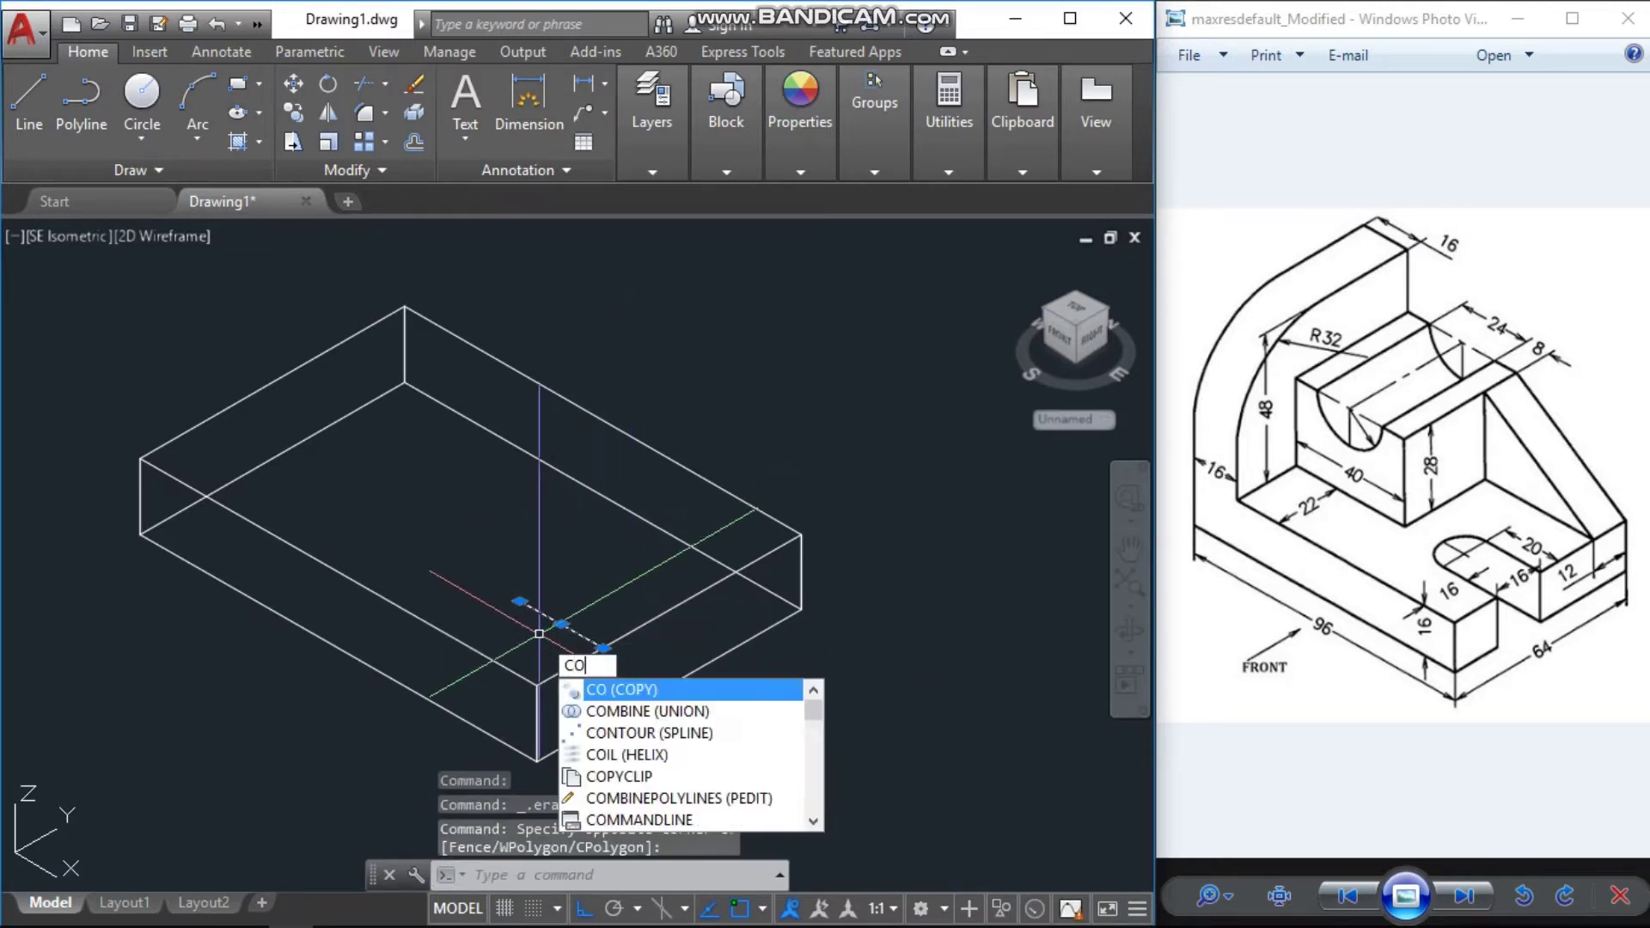
pyautogui.press('Return')
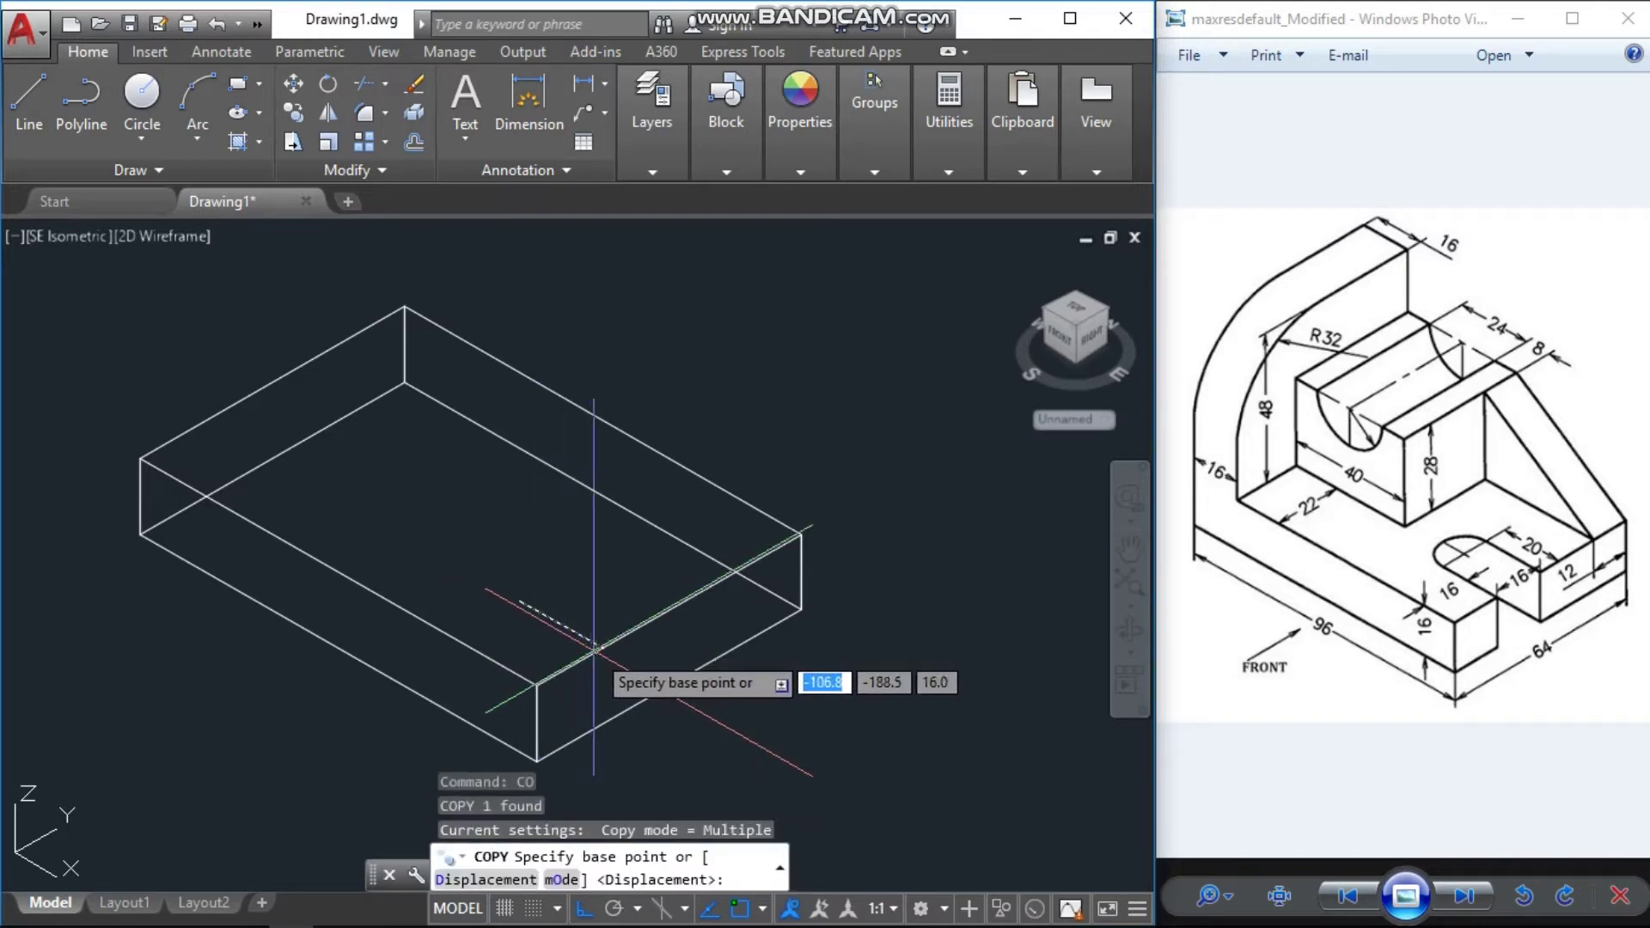
pyautogui.click(595, 649)
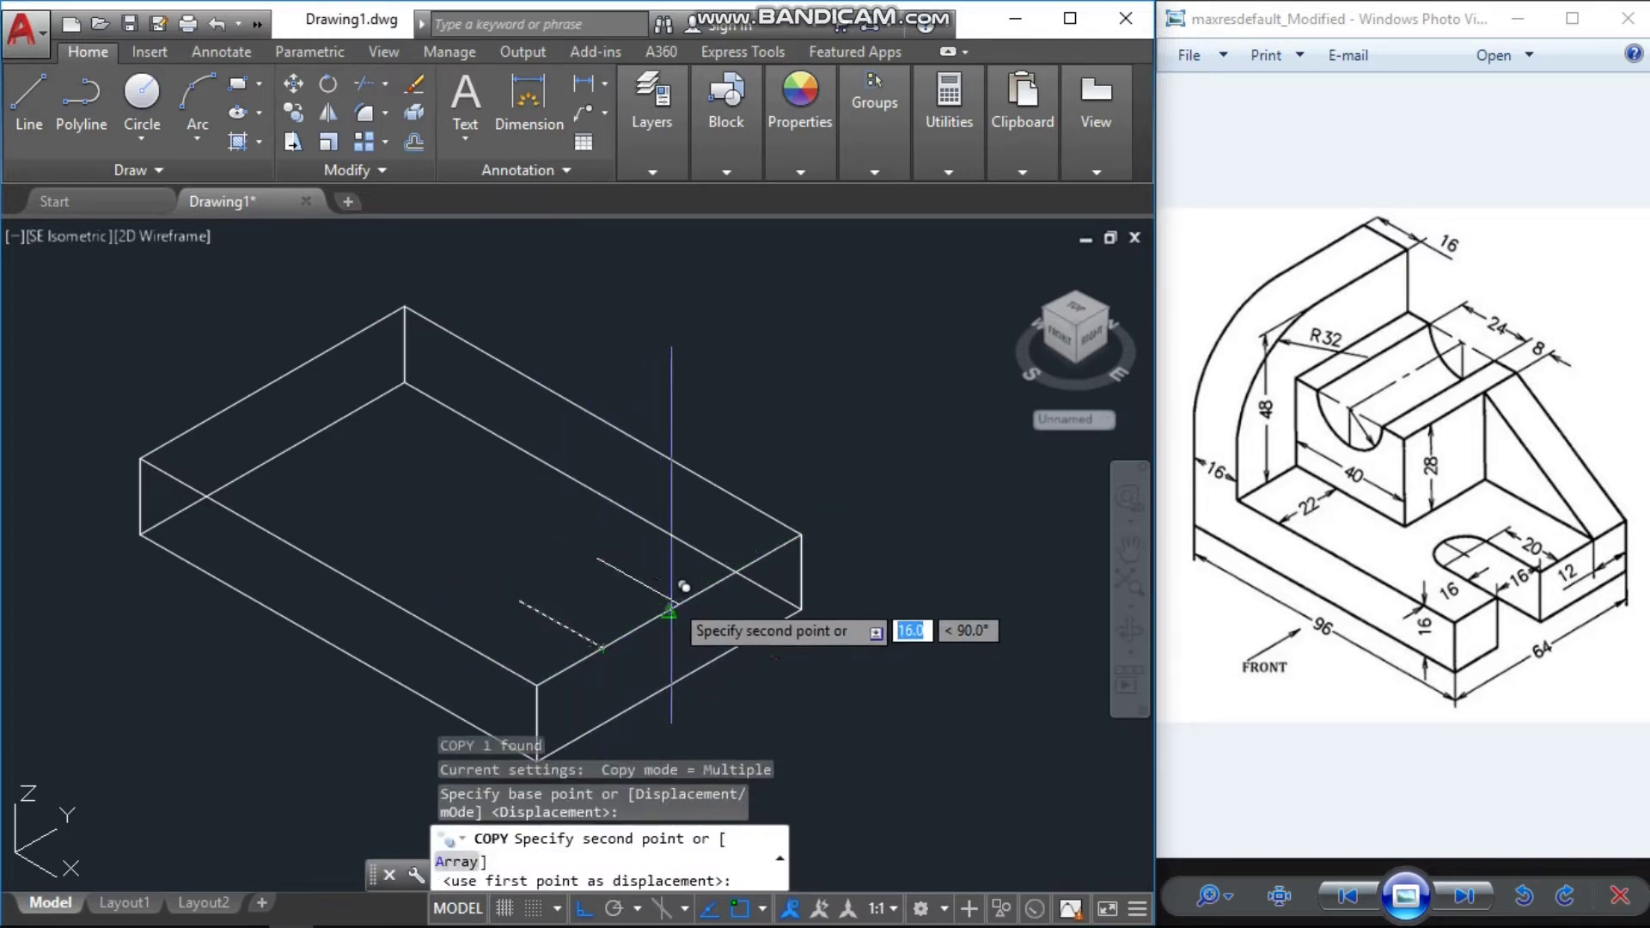
pyautogui.write('1')
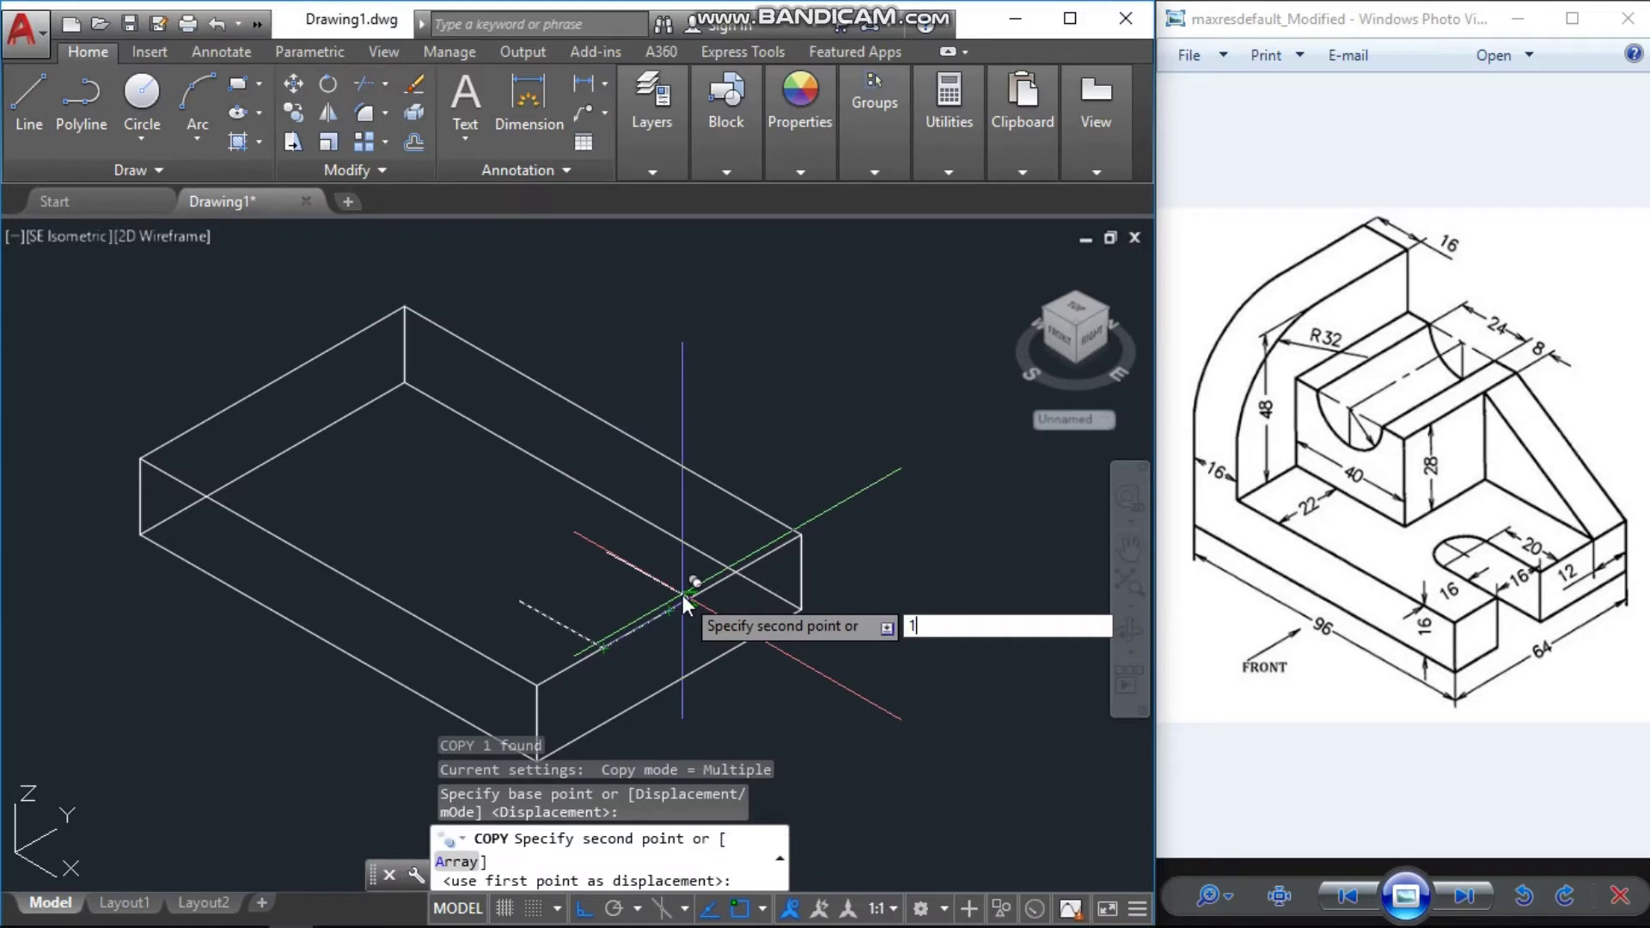
pyautogui.write('6')
pyautogui.press('Return')
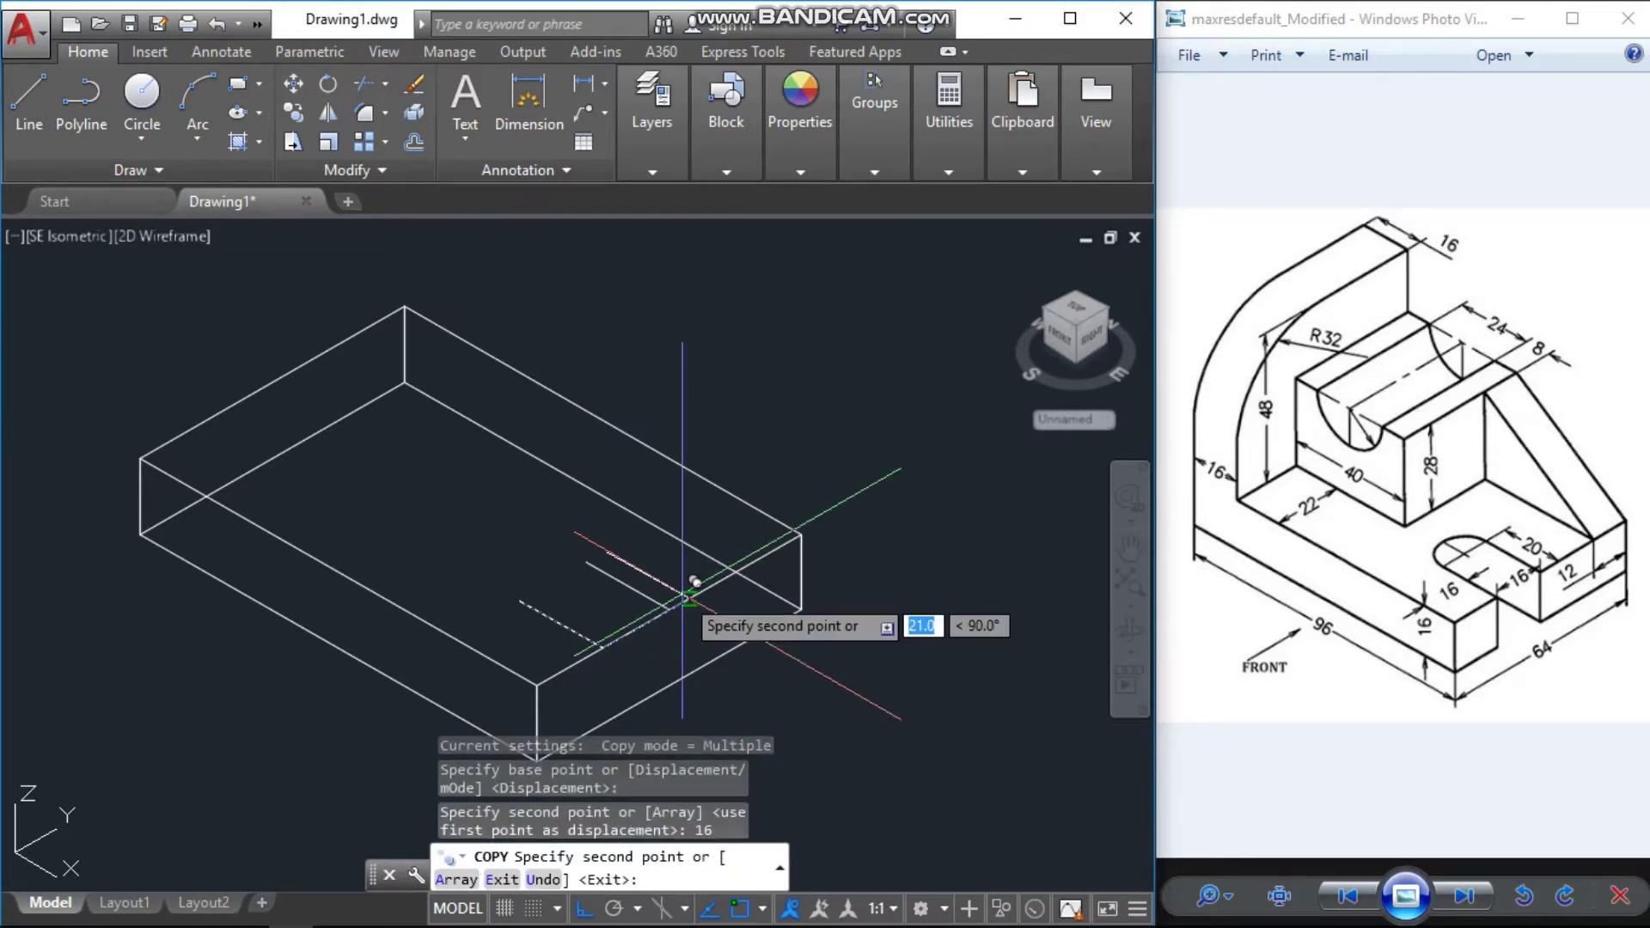
pyautogui.press('Escape')
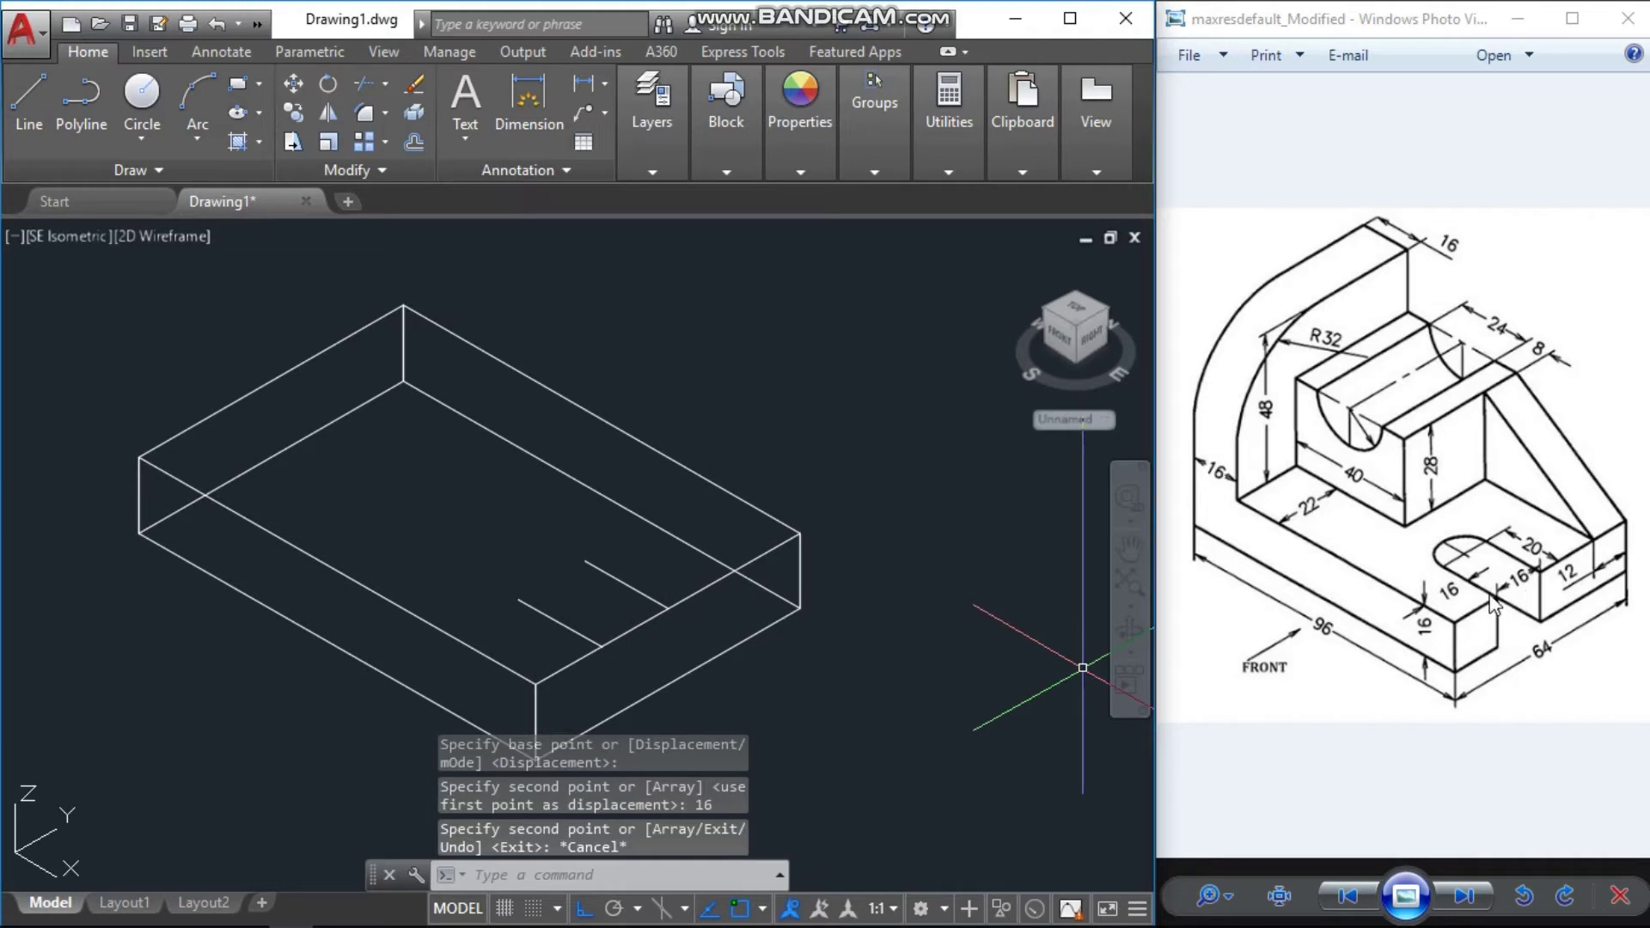
# Draw a line joining the ends of the two guide lines
pyautogui.moveTo(873, 545); pyautogui.dragTo(989, 533, button='middle')
pyautogui.press('Escape')
pyautogui.press('Escape')
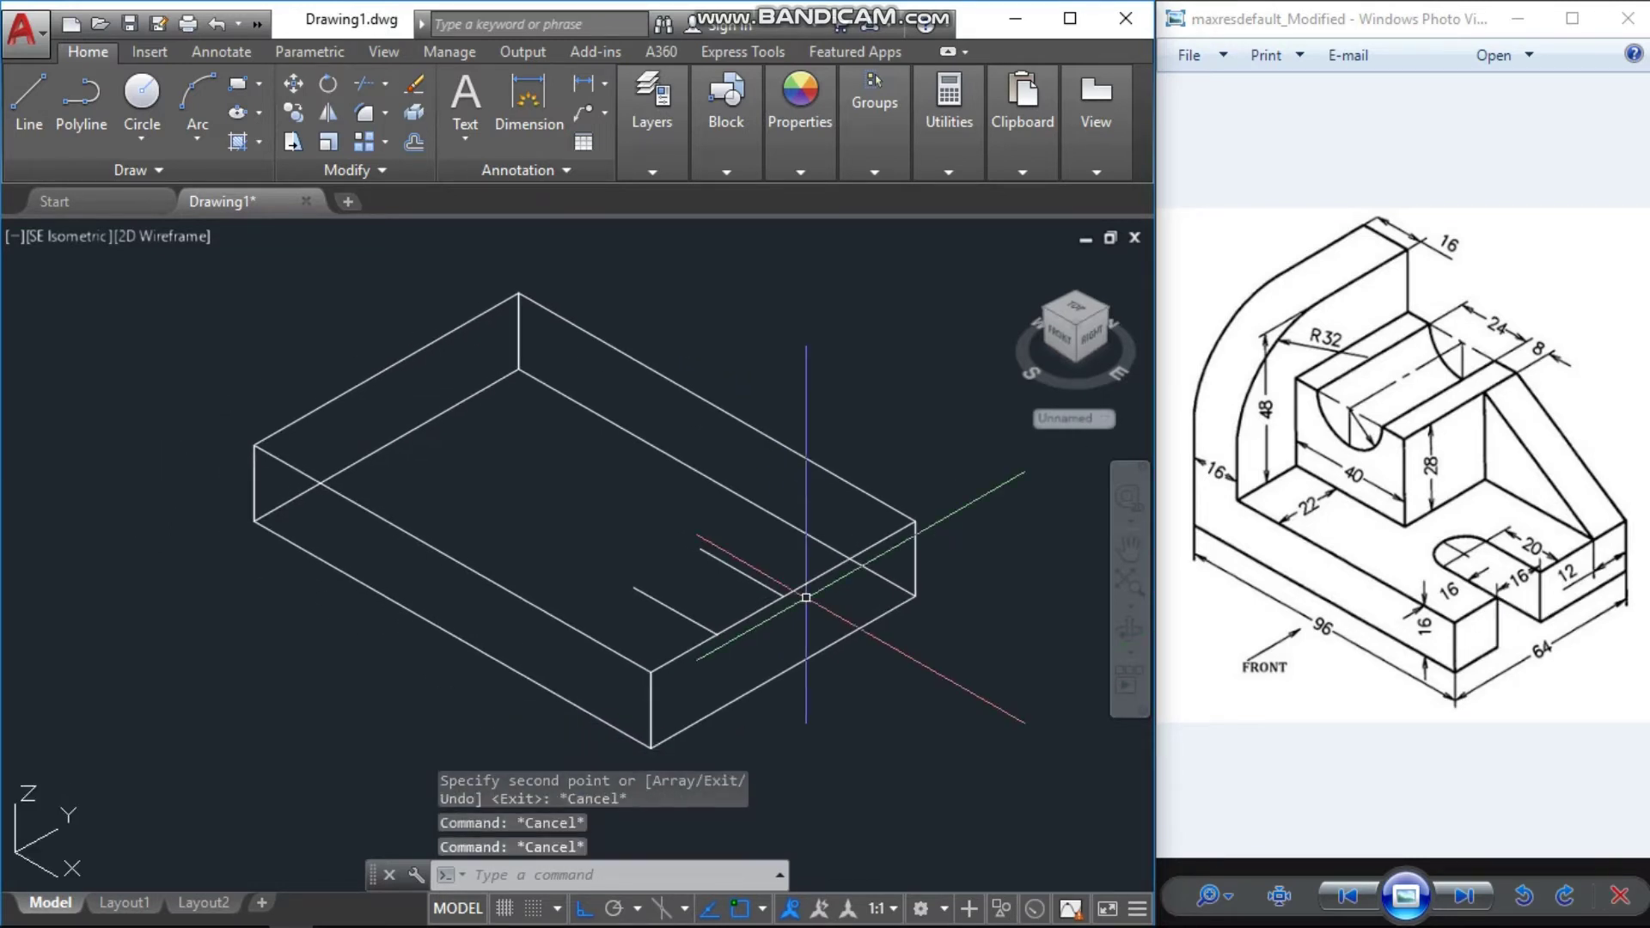
pyautogui.write('l')
pyautogui.press('Return')
pyautogui.scroll(2, 703, 563)
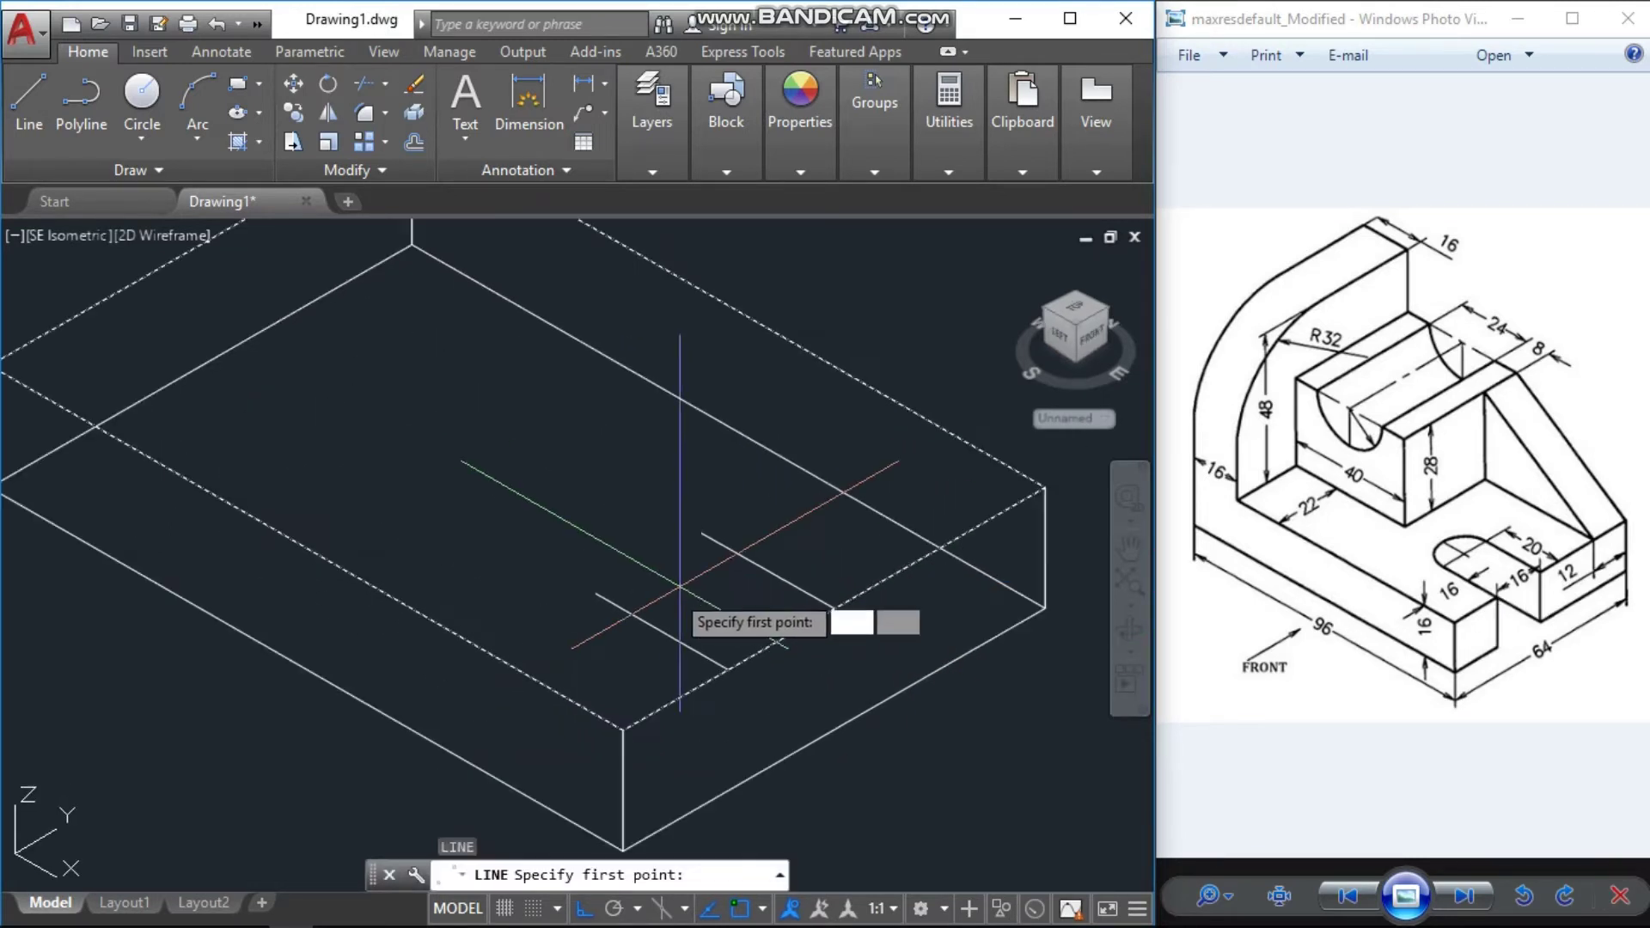
pyautogui.click(597, 593)
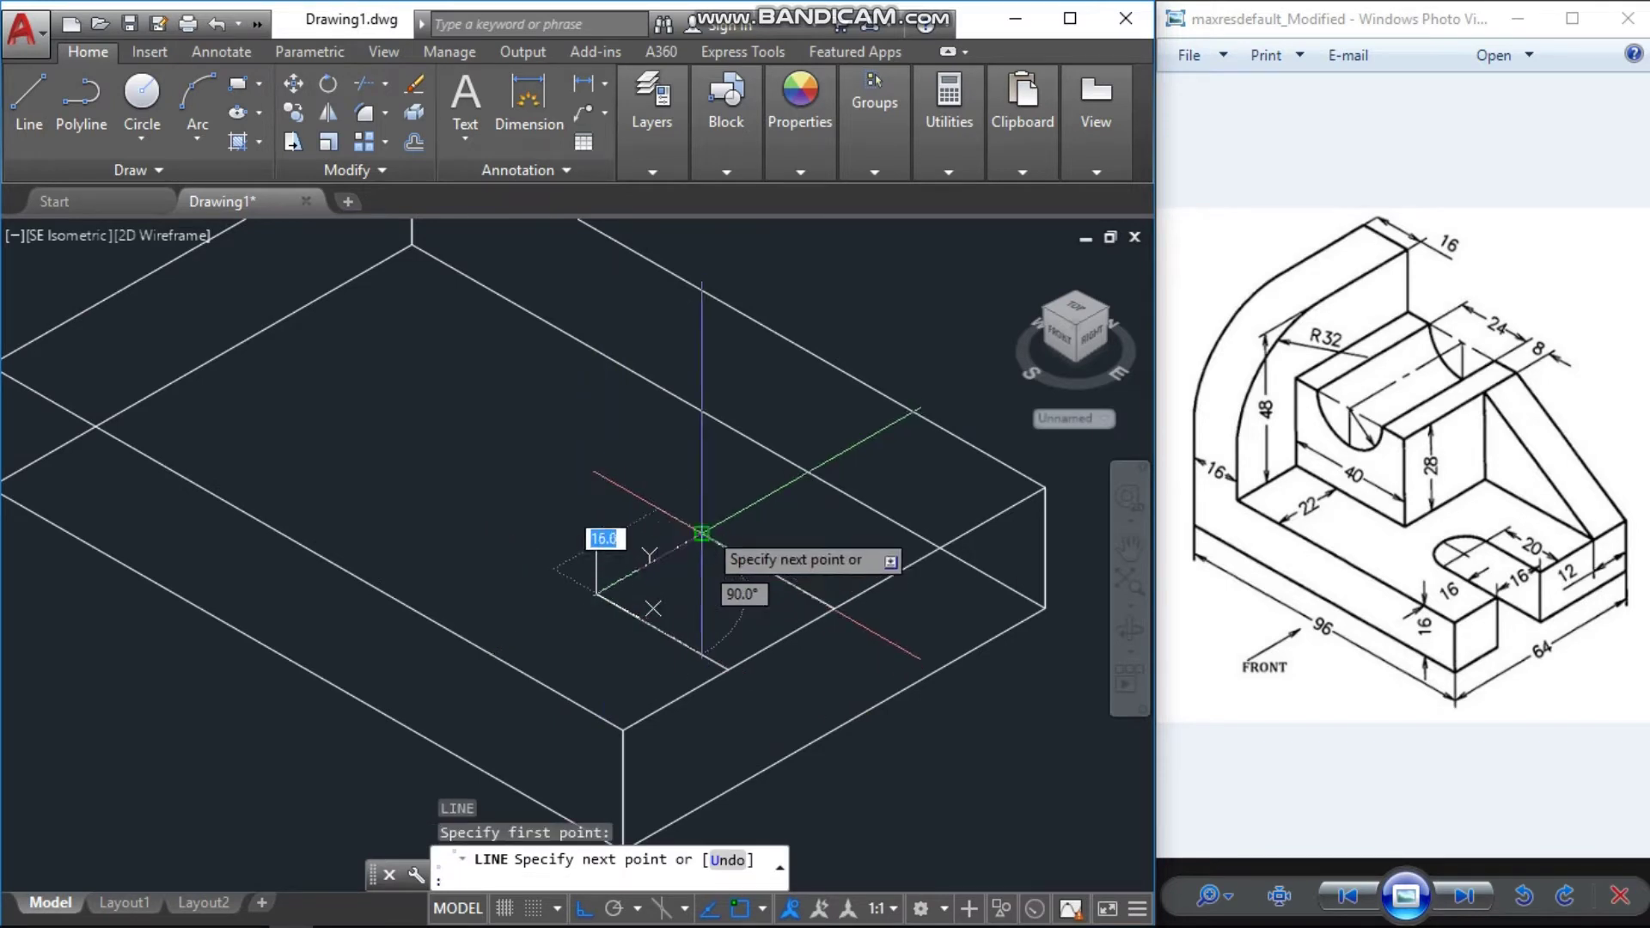
pyautogui.press('Escape')
pyautogui.moveTo(707, 607); pyautogui.dragTo(736, 593, button='middle')
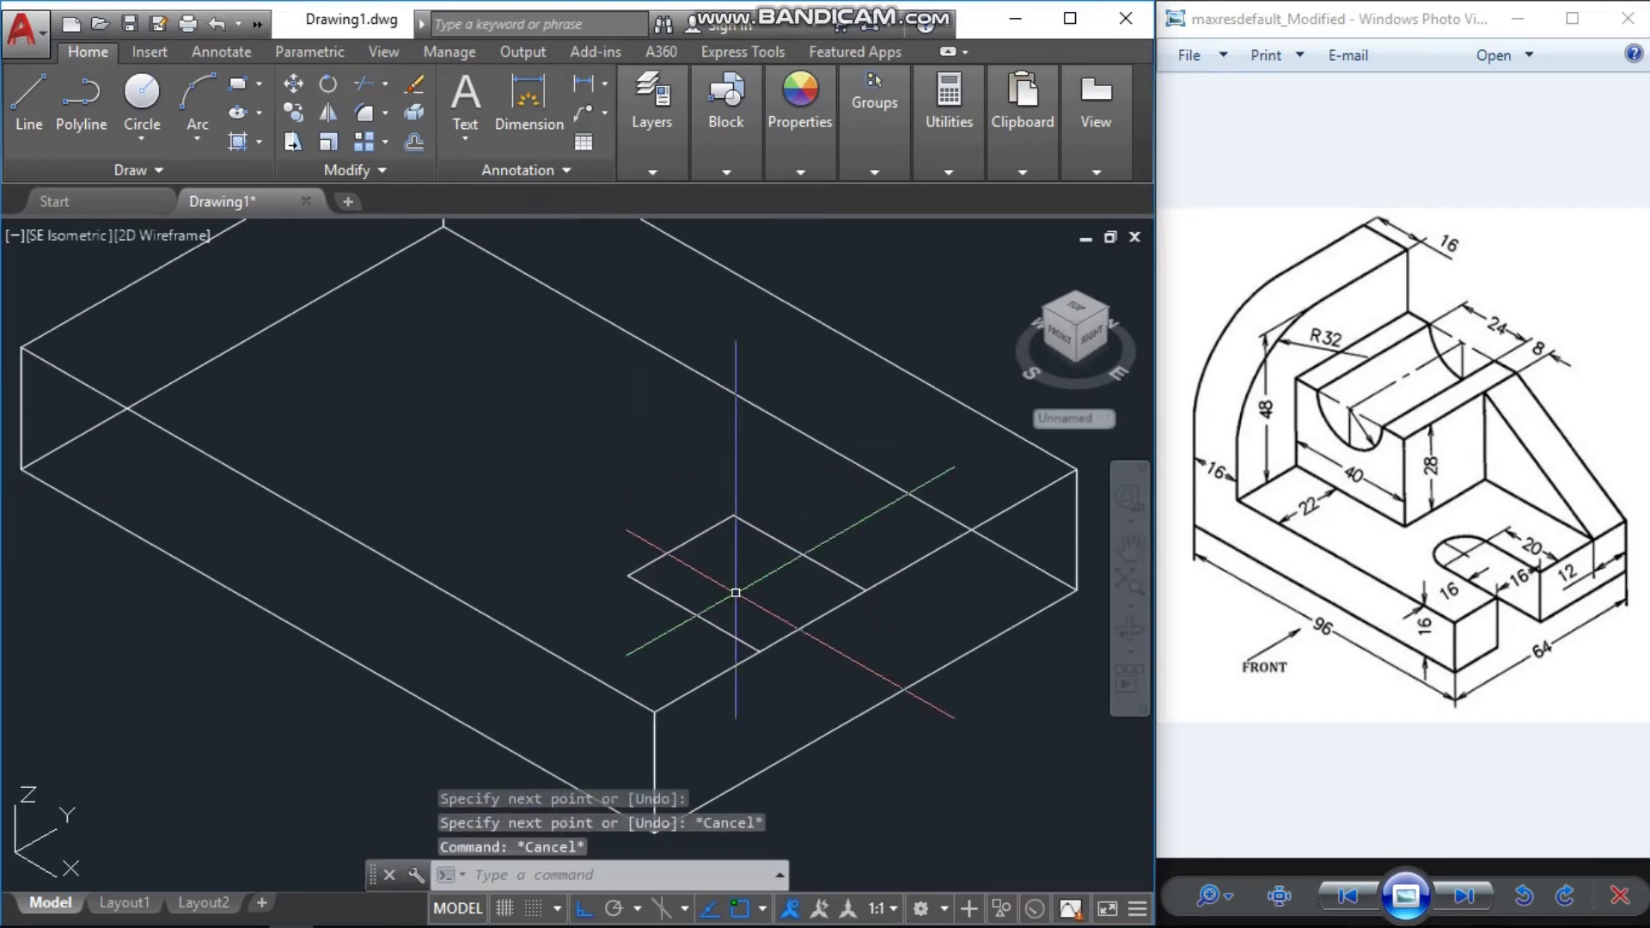
# Draw a circle on the slot's inner edge and trim its inner arc into a rounded end
pyautogui.write('c')
pyautogui.press('Return')
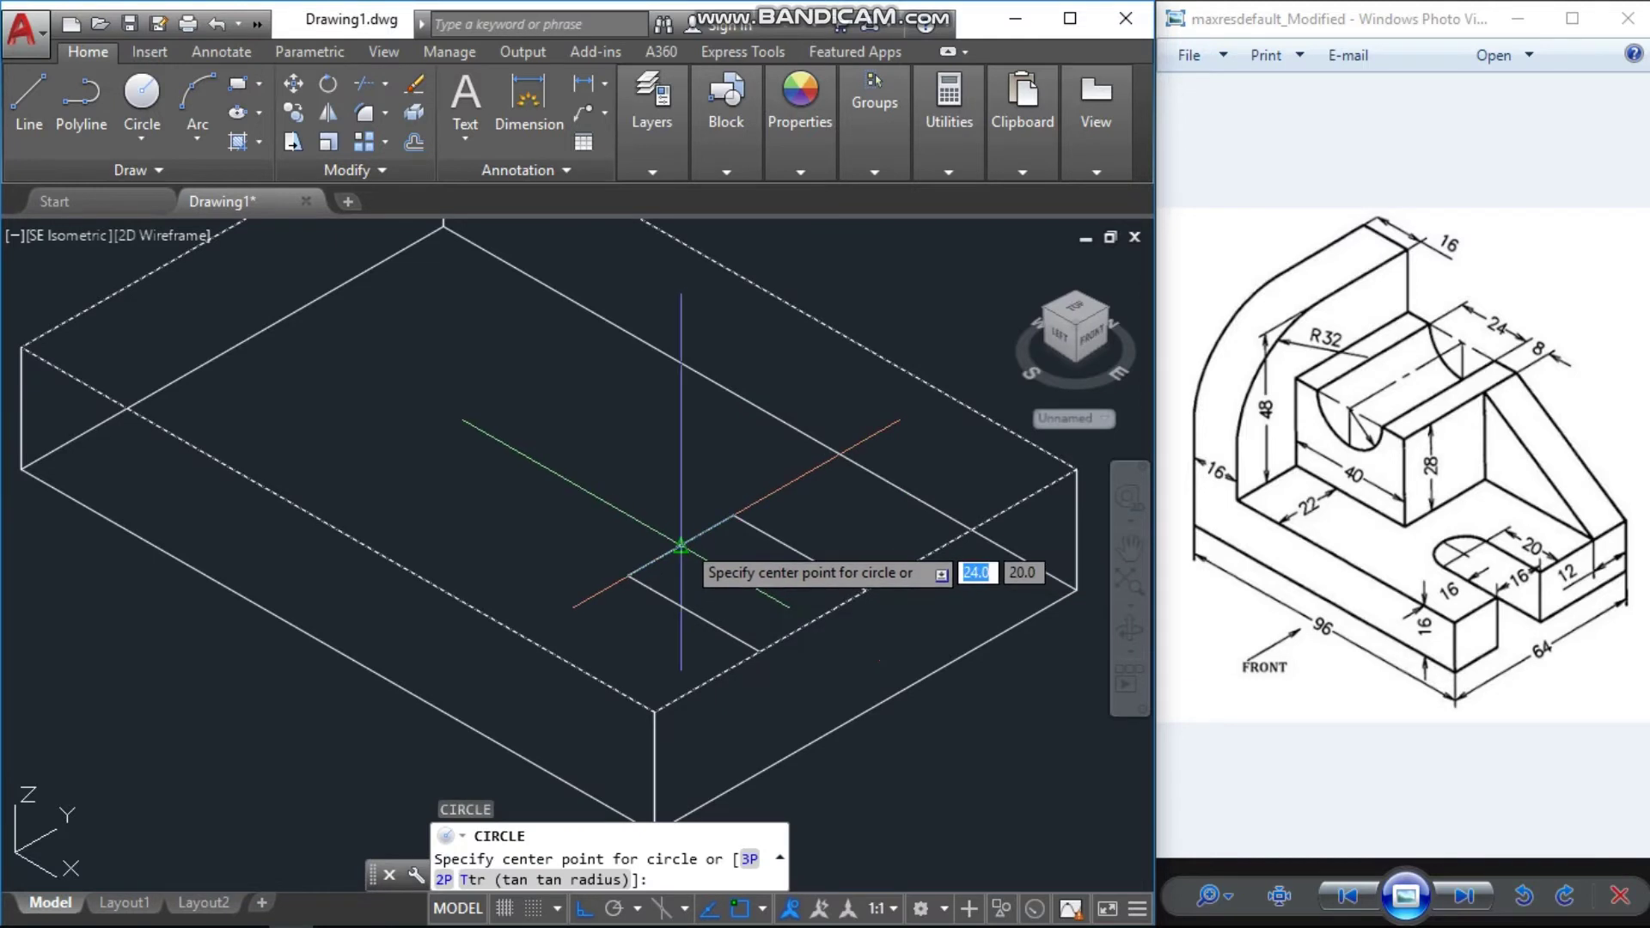
pyautogui.click(681, 546)
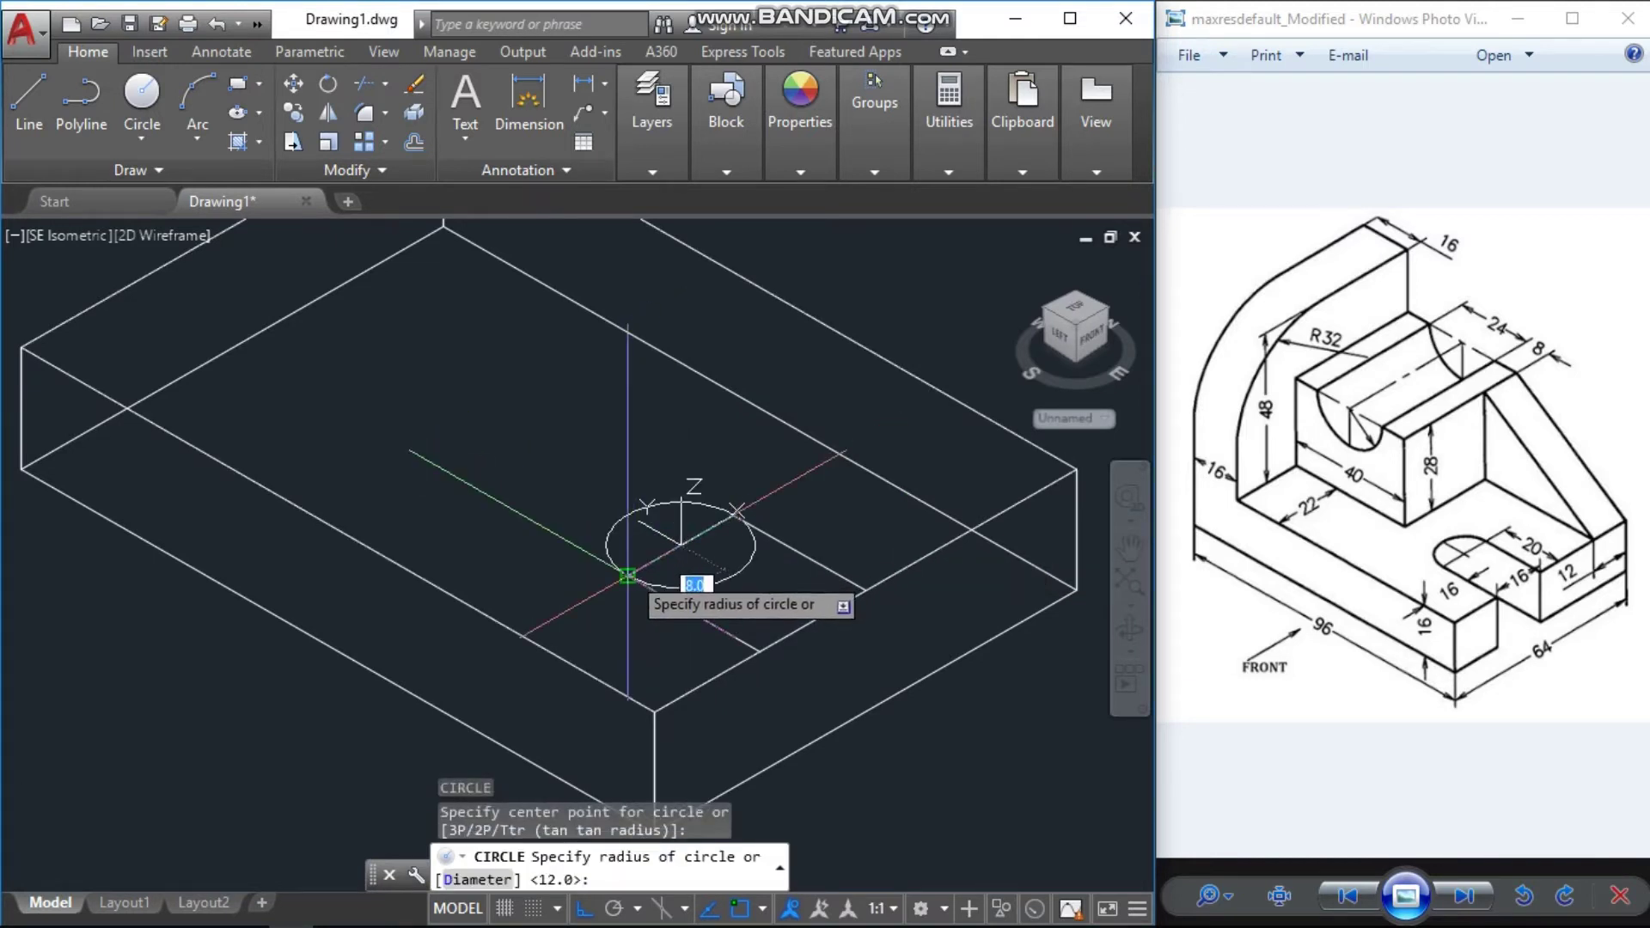
pyautogui.click(653, 562)
pyautogui.press('Delete')
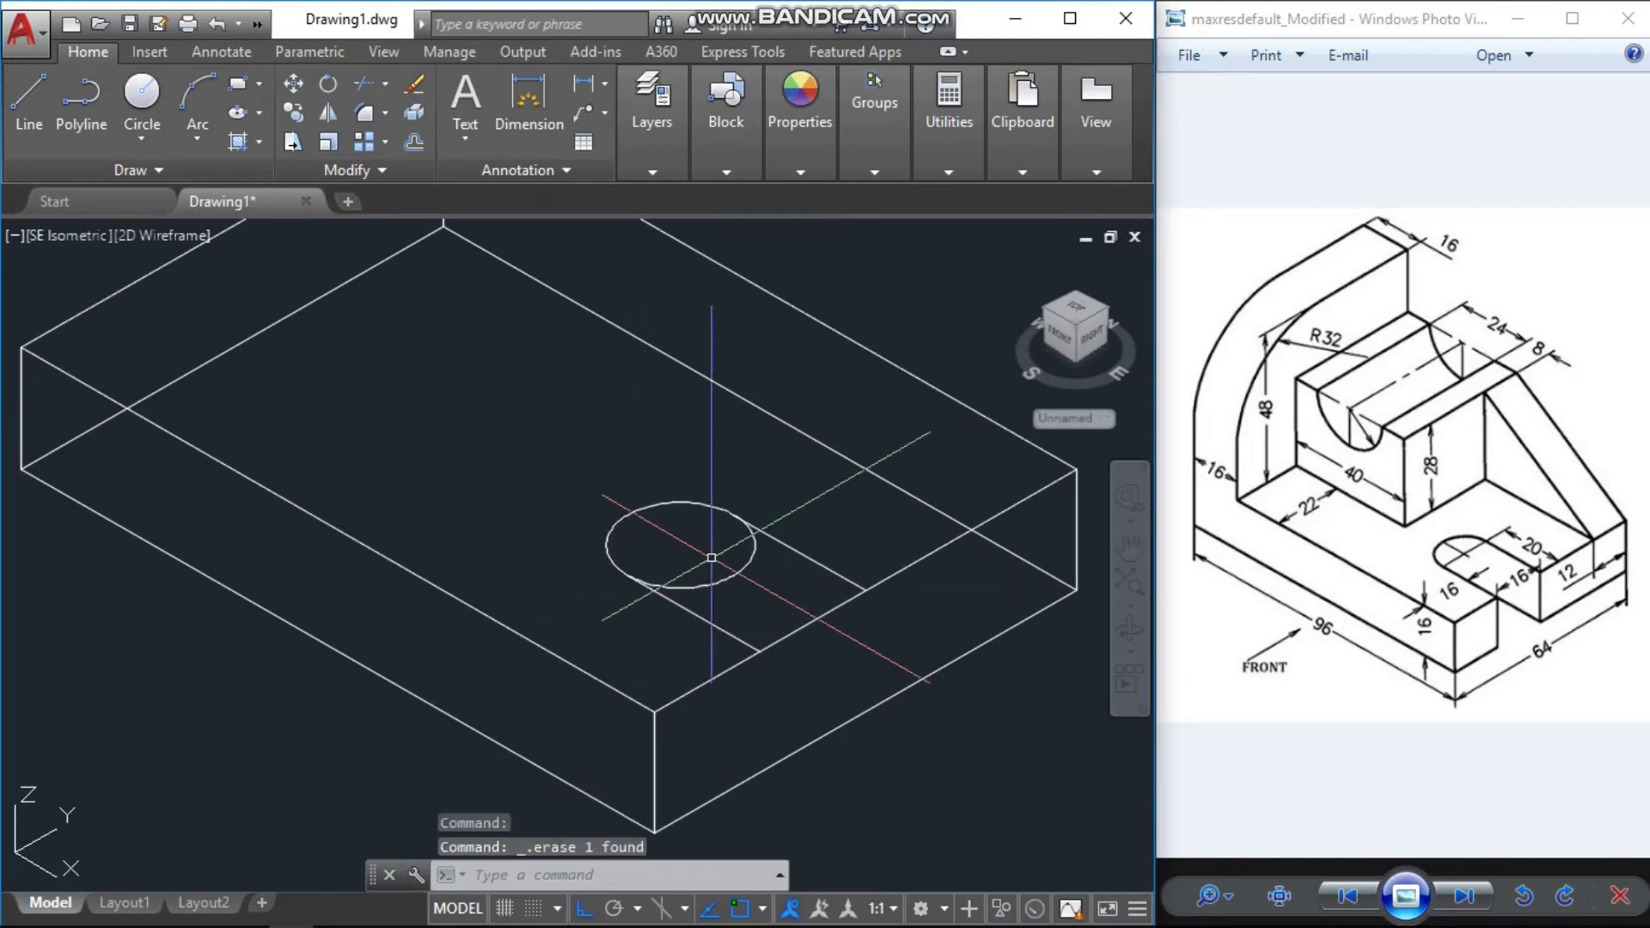
pyautogui.press('Escape')
pyautogui.press('Escape')
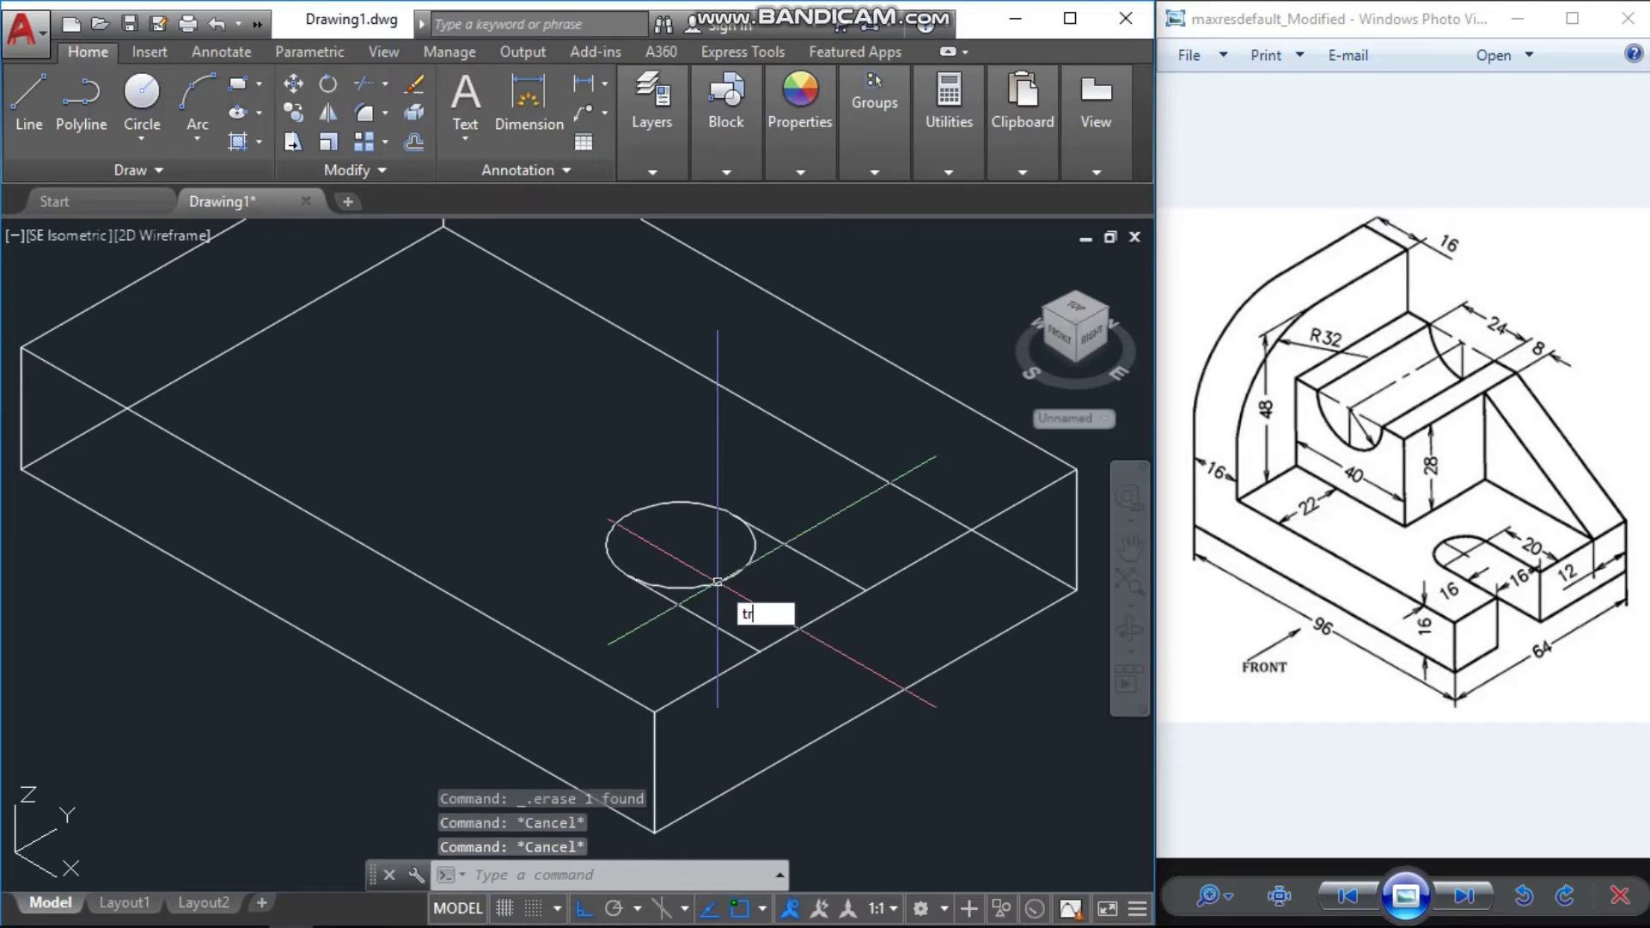
pyautogui.press('Return')
pyautogui.press('Return')
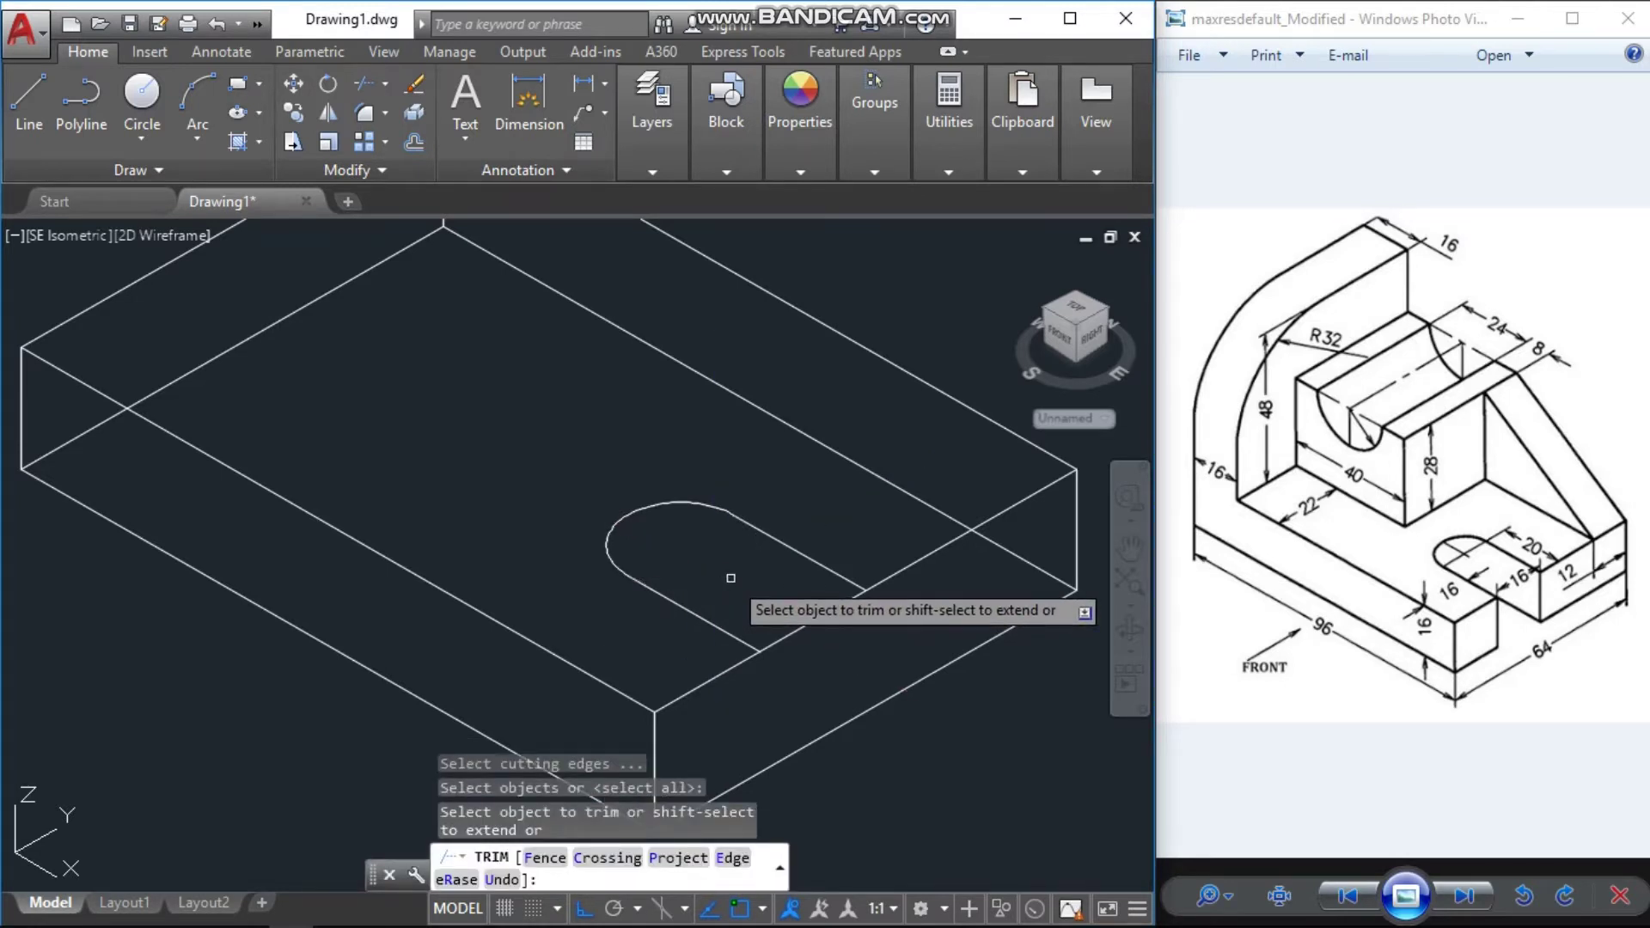
pyautogui.click(730, 577)
pyautogui.scroll(-3, 785, 615)
pyautogui.press('Escape')
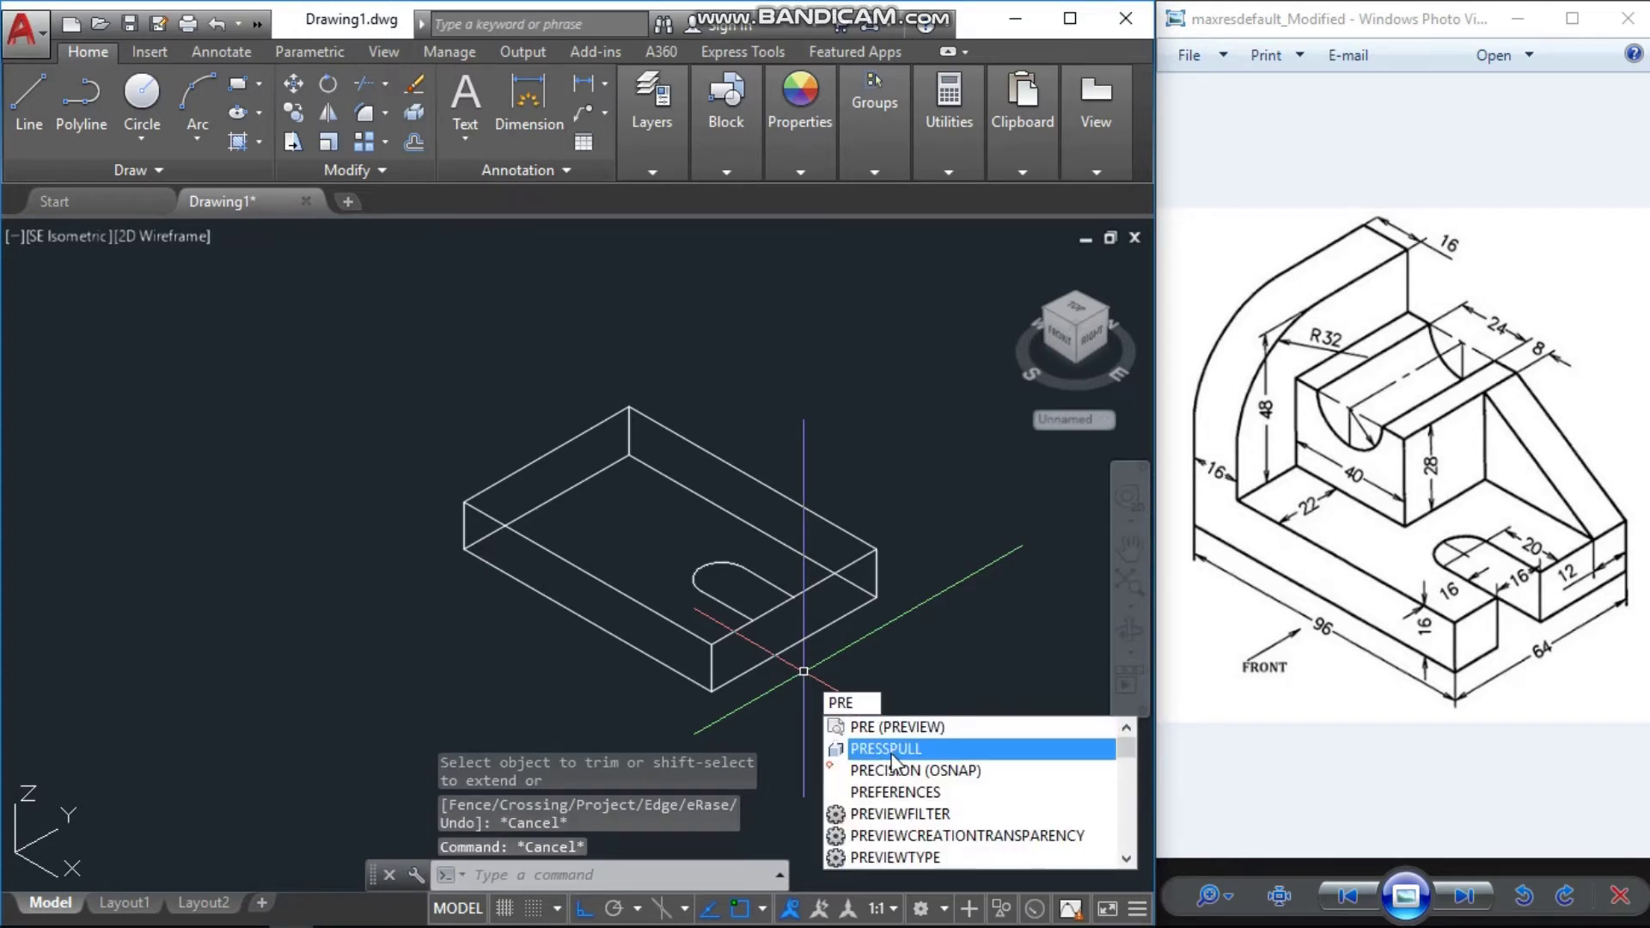
# Press-pull the slot area down through the base, then select the leftover slot arcs
pyautogui.click(892, 750)
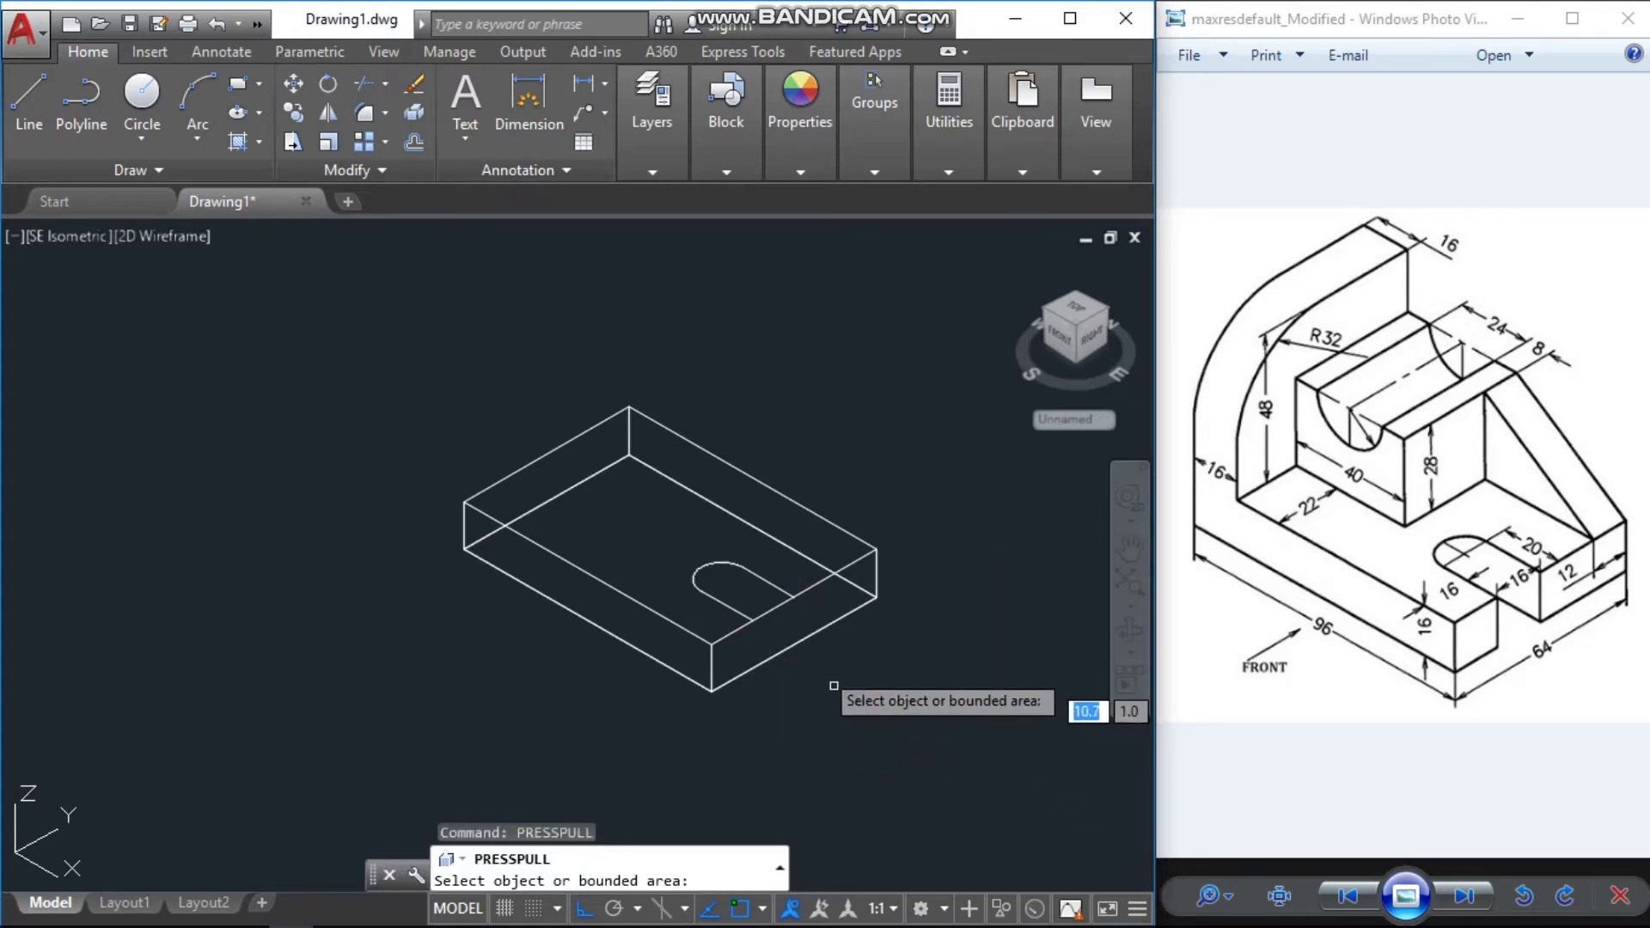
pyautogui.click(752, 597)
pyautogui.click(789, 749)
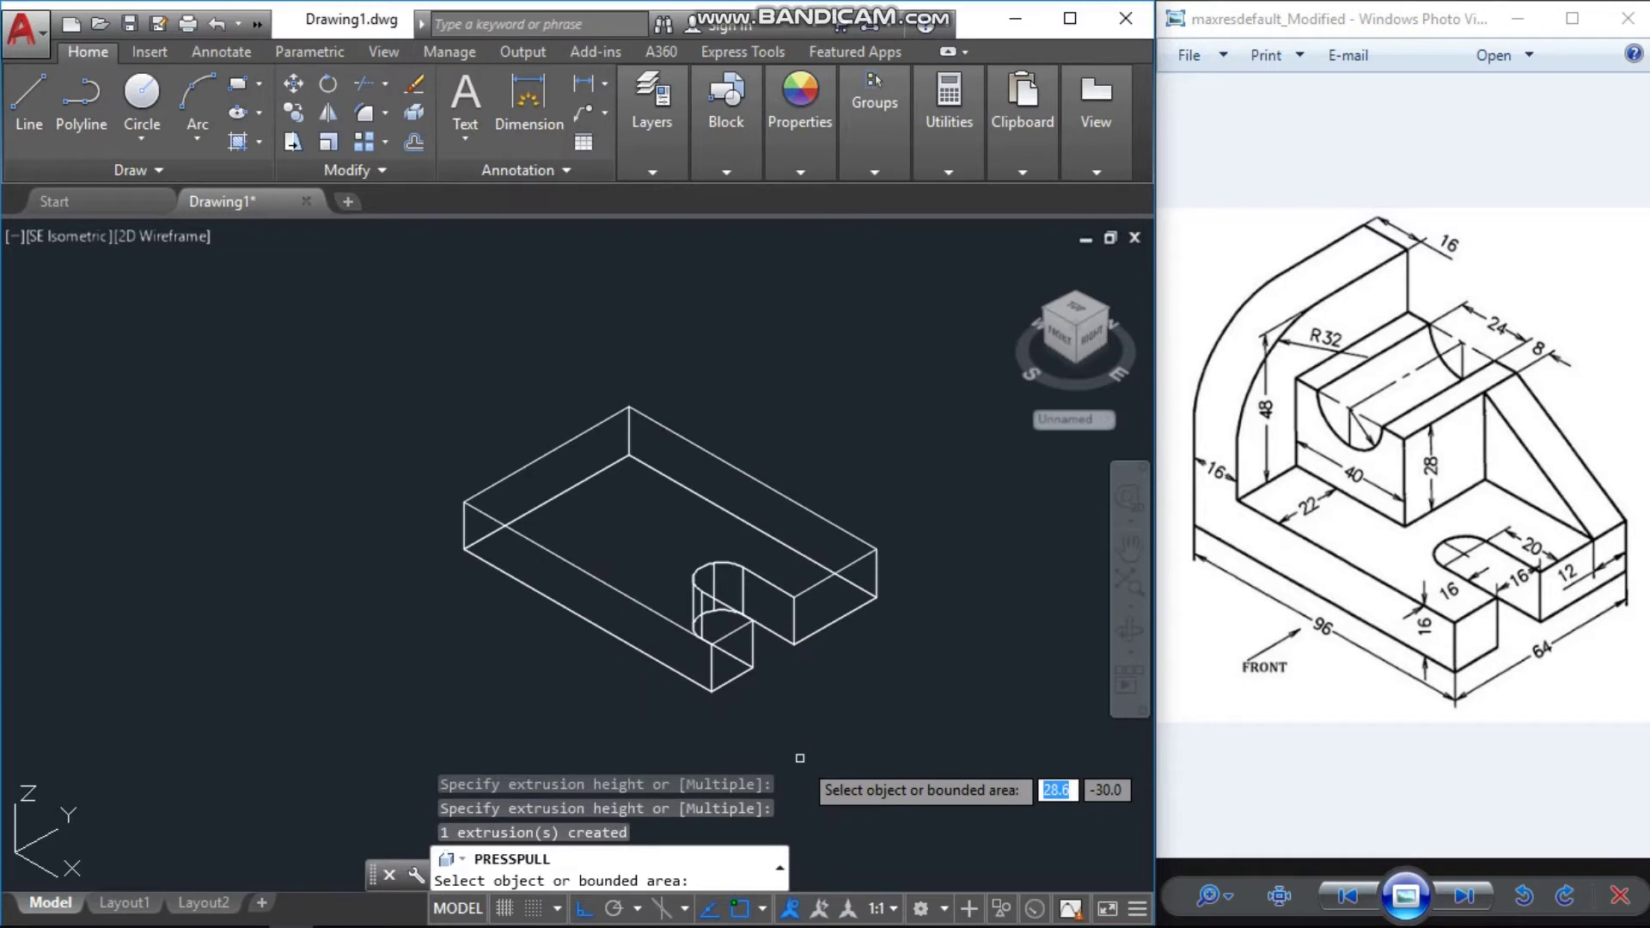
pyautogui.press('Escape')
pyautogui.press('Escape')
pyautogui.click(464, 459)
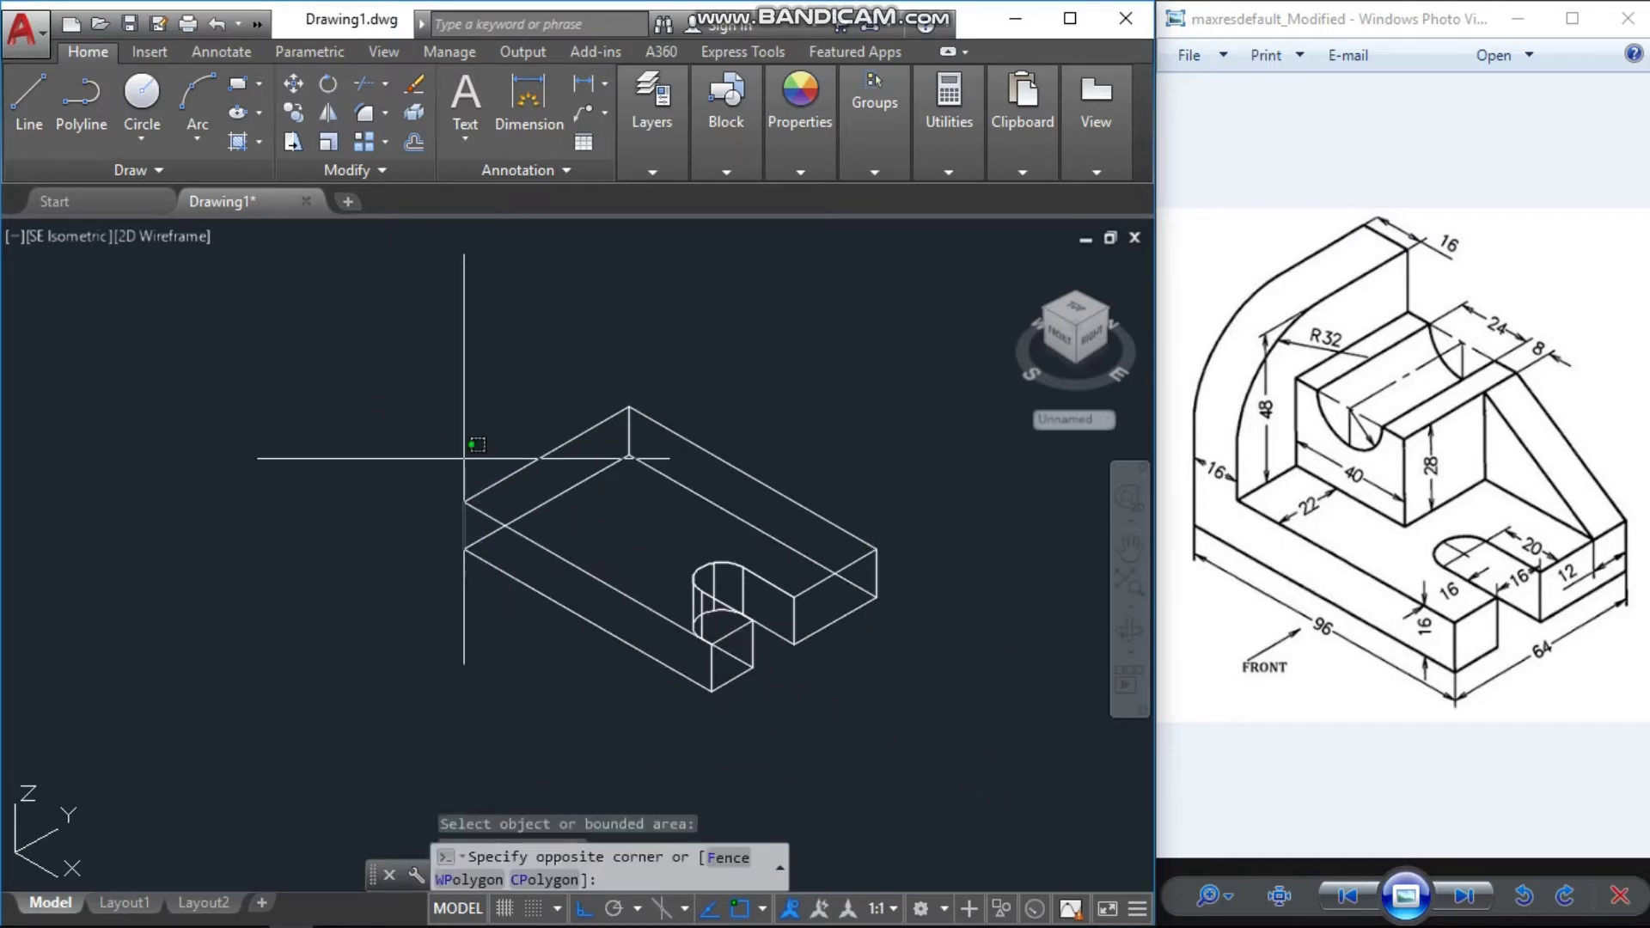
pyautogui.click(761, 683)
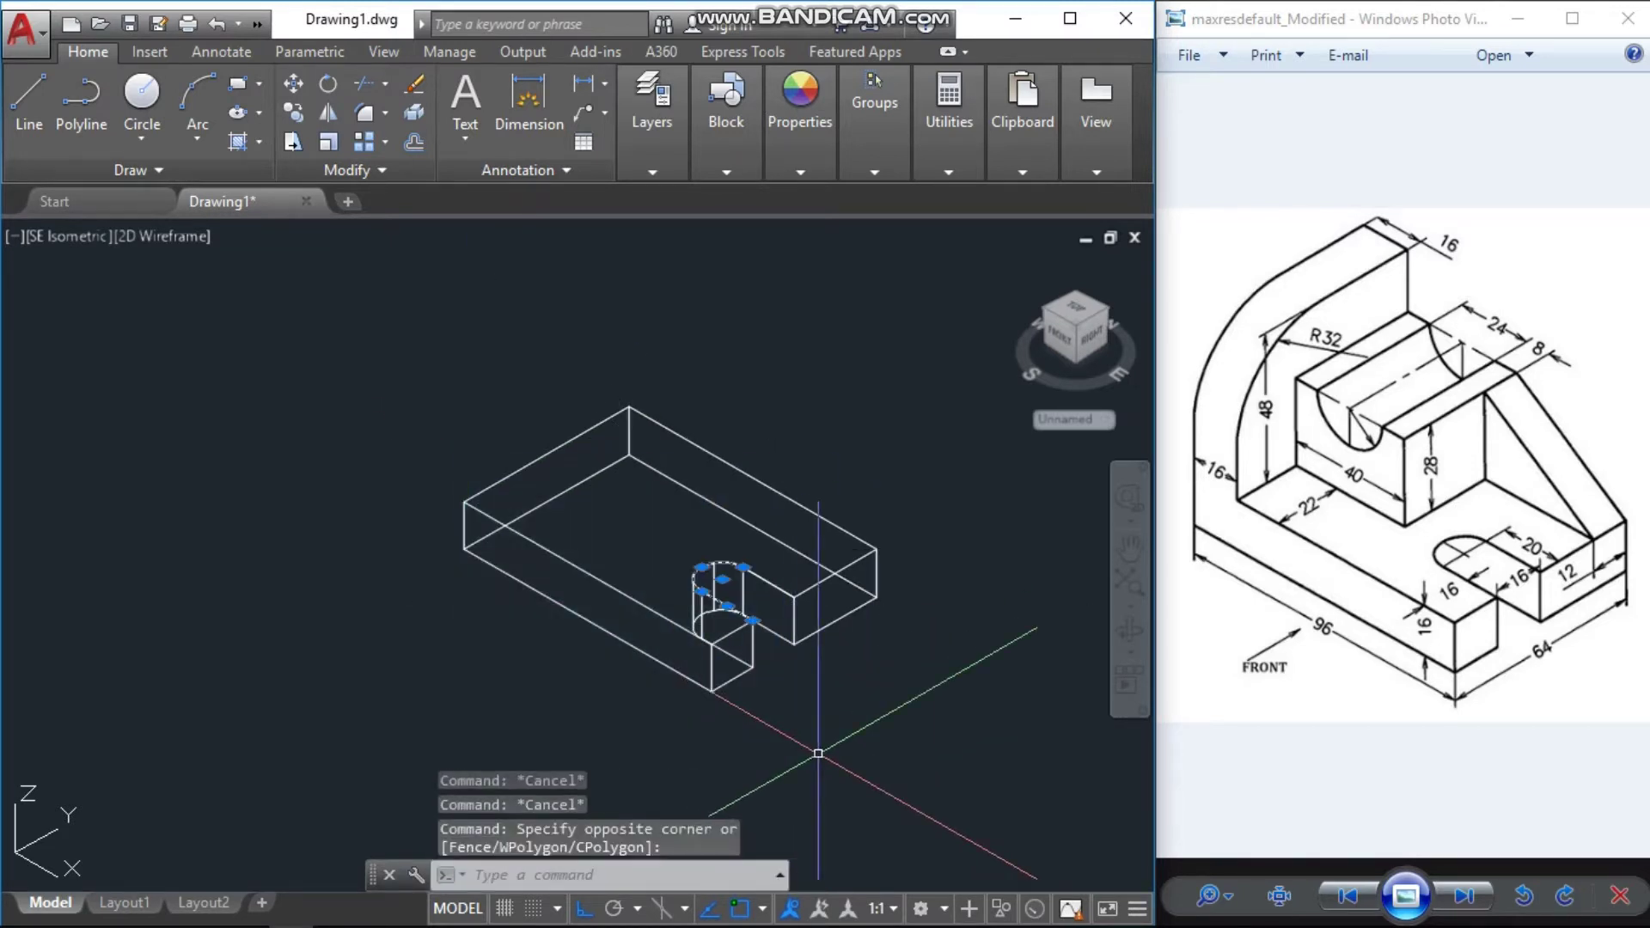
# Erase the leftover slot arcs and the remaining slot edge line
pyautogui.press('Delete')
pyautogui.click(449, 467)
pyautogui.click(860, 737)
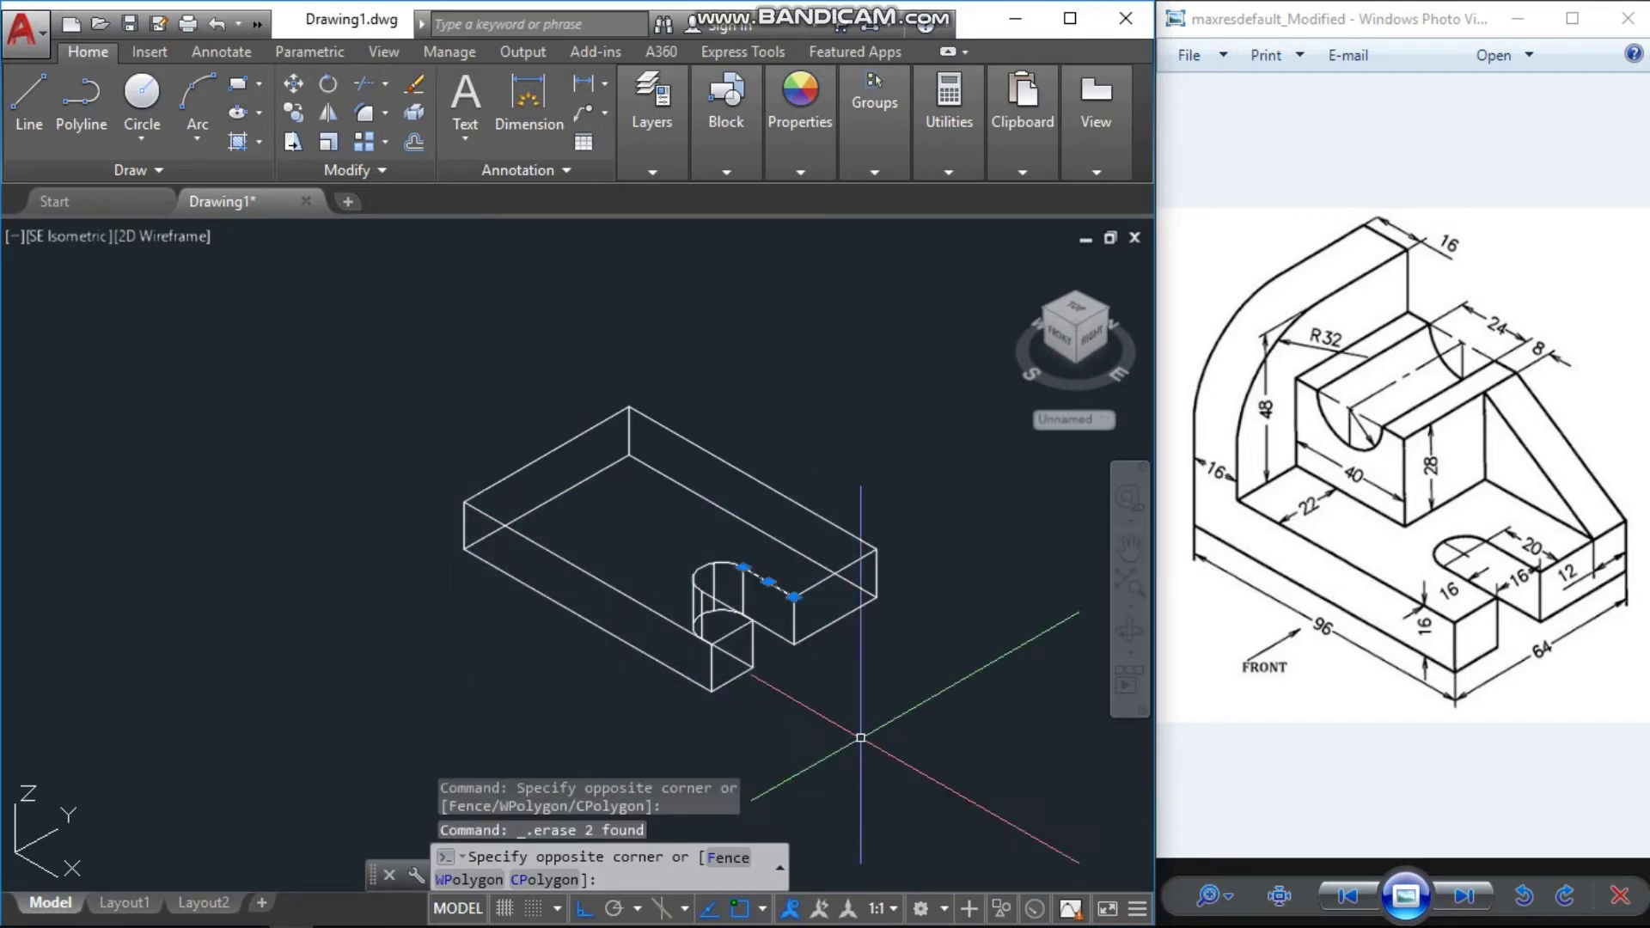
pyautogui.press('Delete')
# Zoom to extents and zoom out to frame the slotted base
pyautogui.press('Escape')
pyautogui.press('Escape')
pyautogui.write('z')
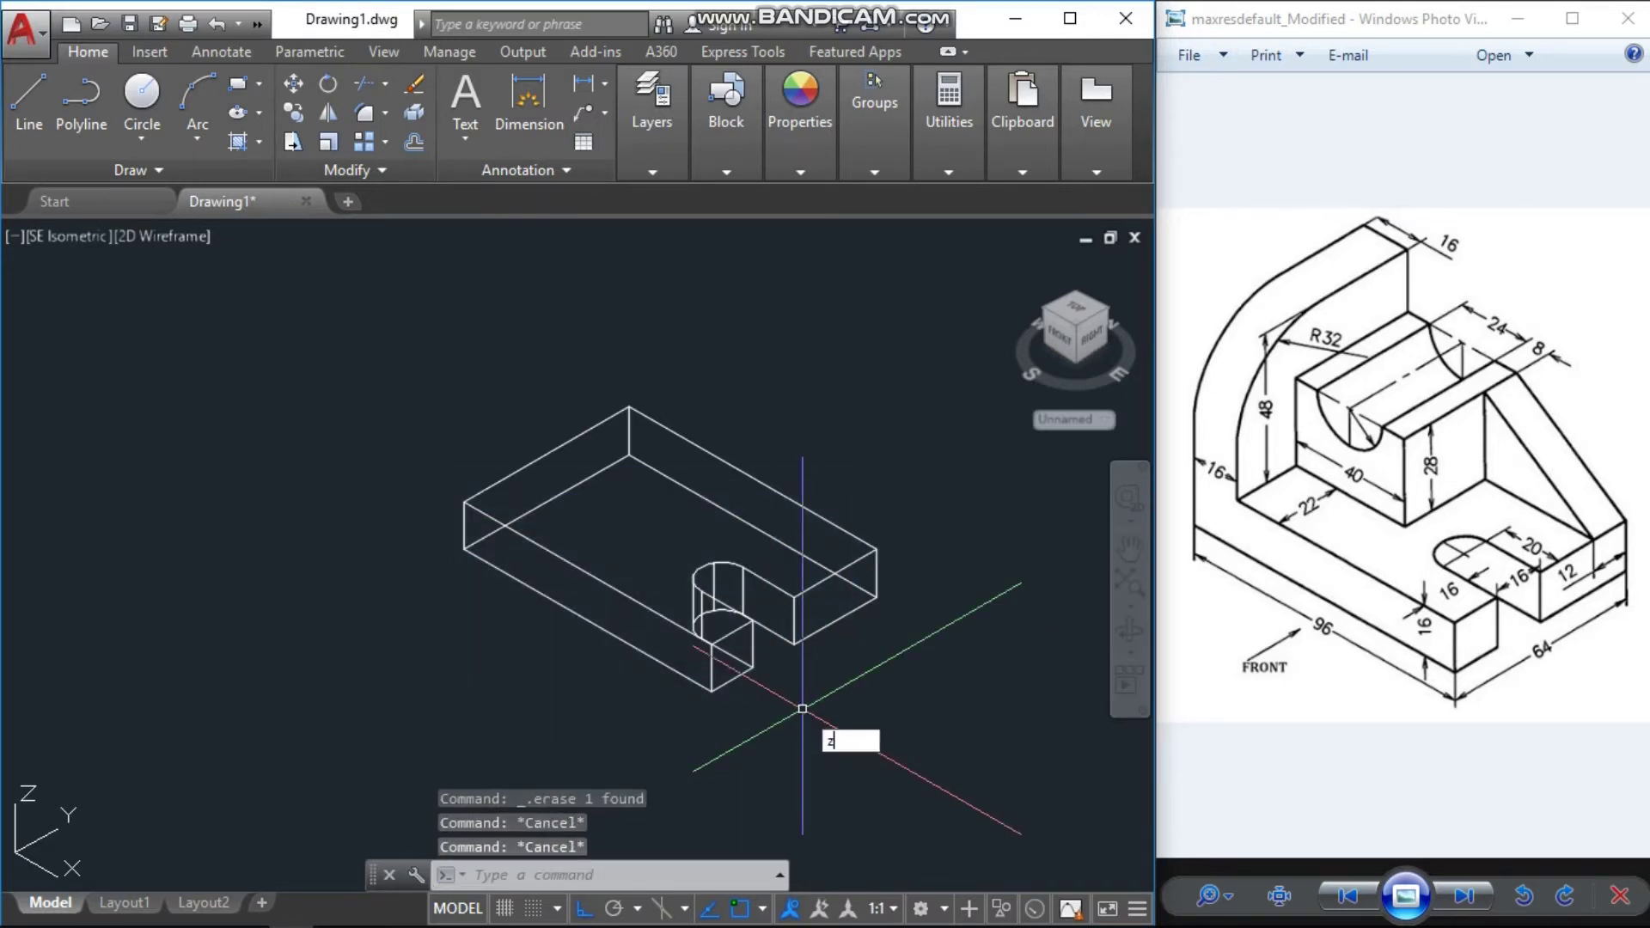
pyautogui.press('Return')
pyautogui.write('e')
pyautogui.press('Return')
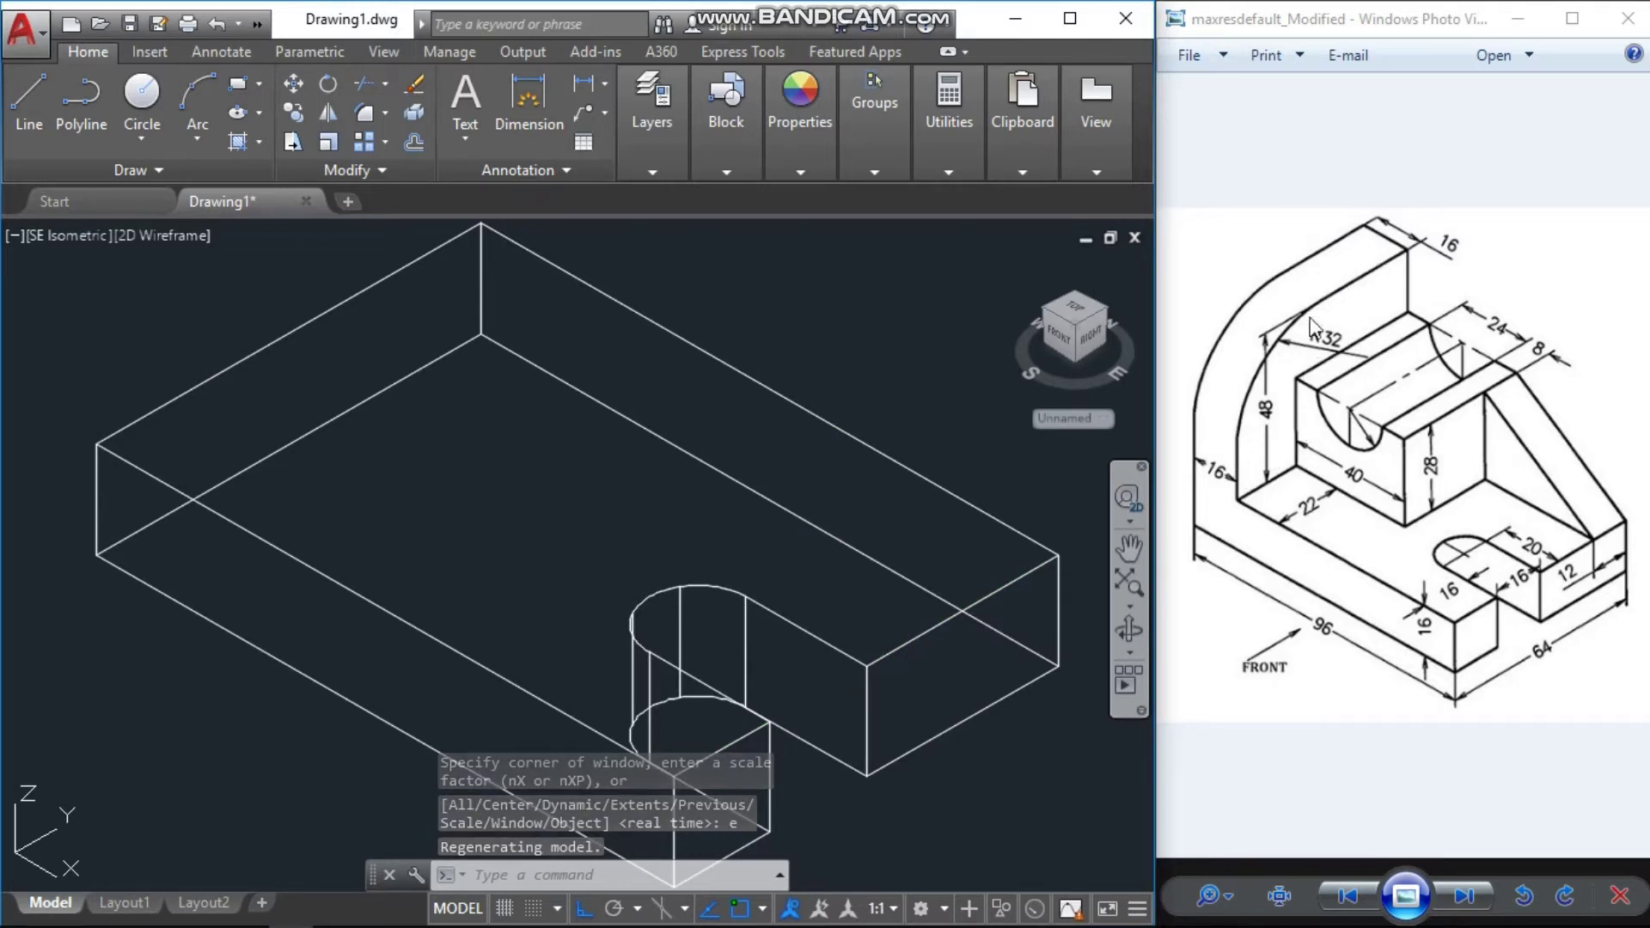
pyautogui.press('Escape')
pyautogui.press('Escape')
pyautogui.press('Escape')
pyautogui.scroll(-4, 792, 554)
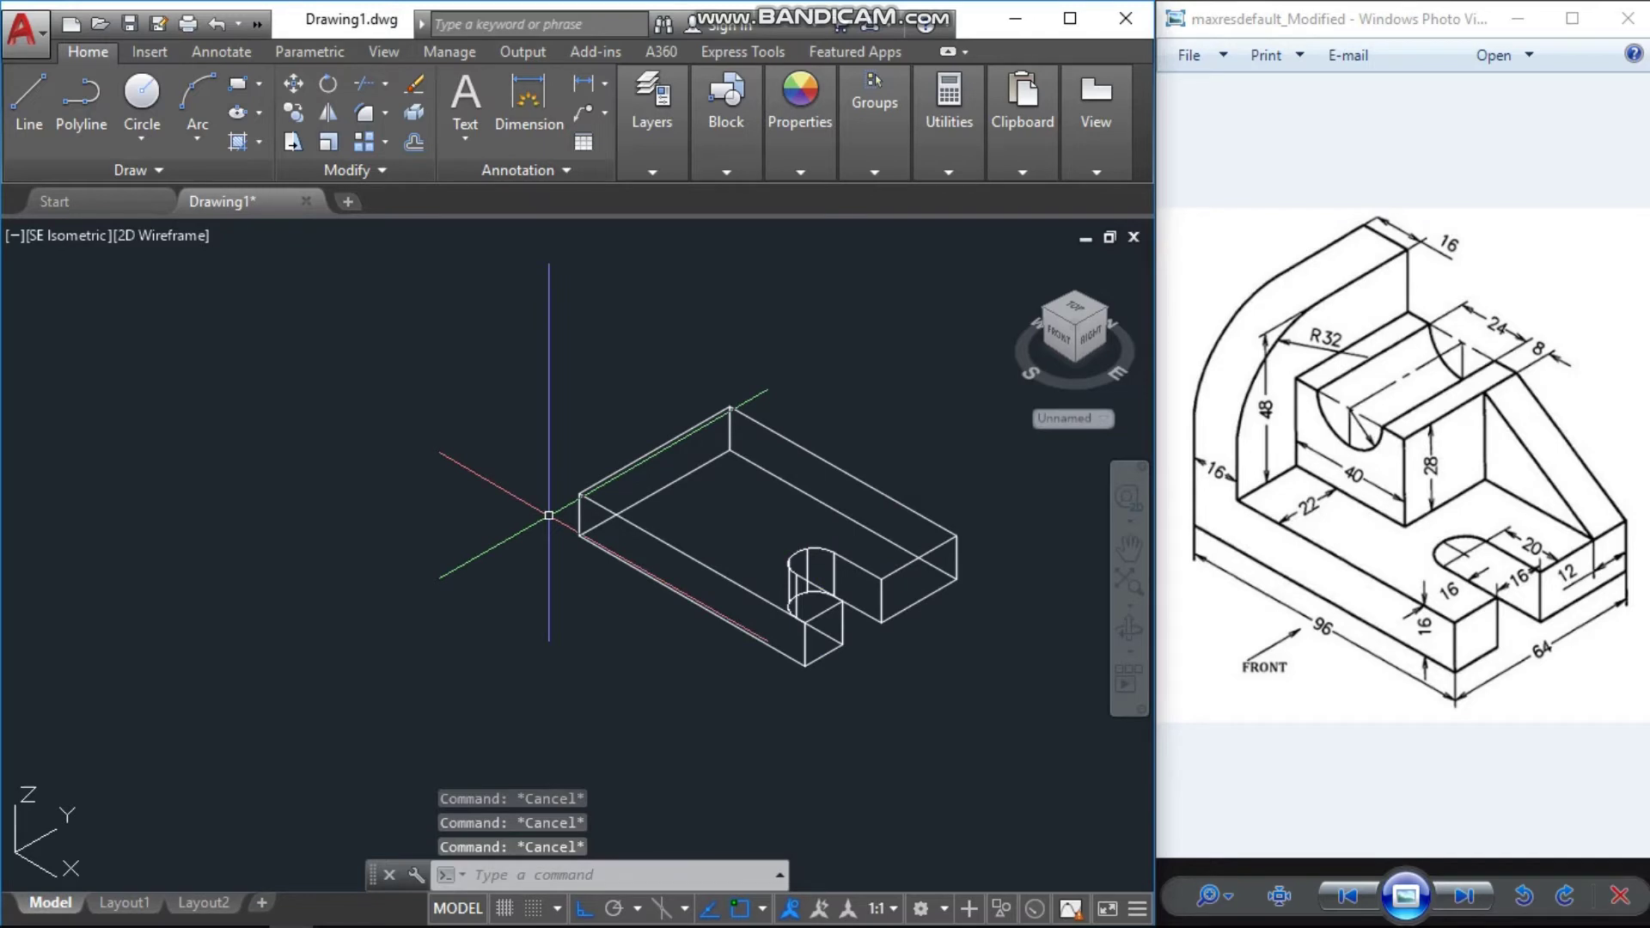
pyautogui.press('Return')
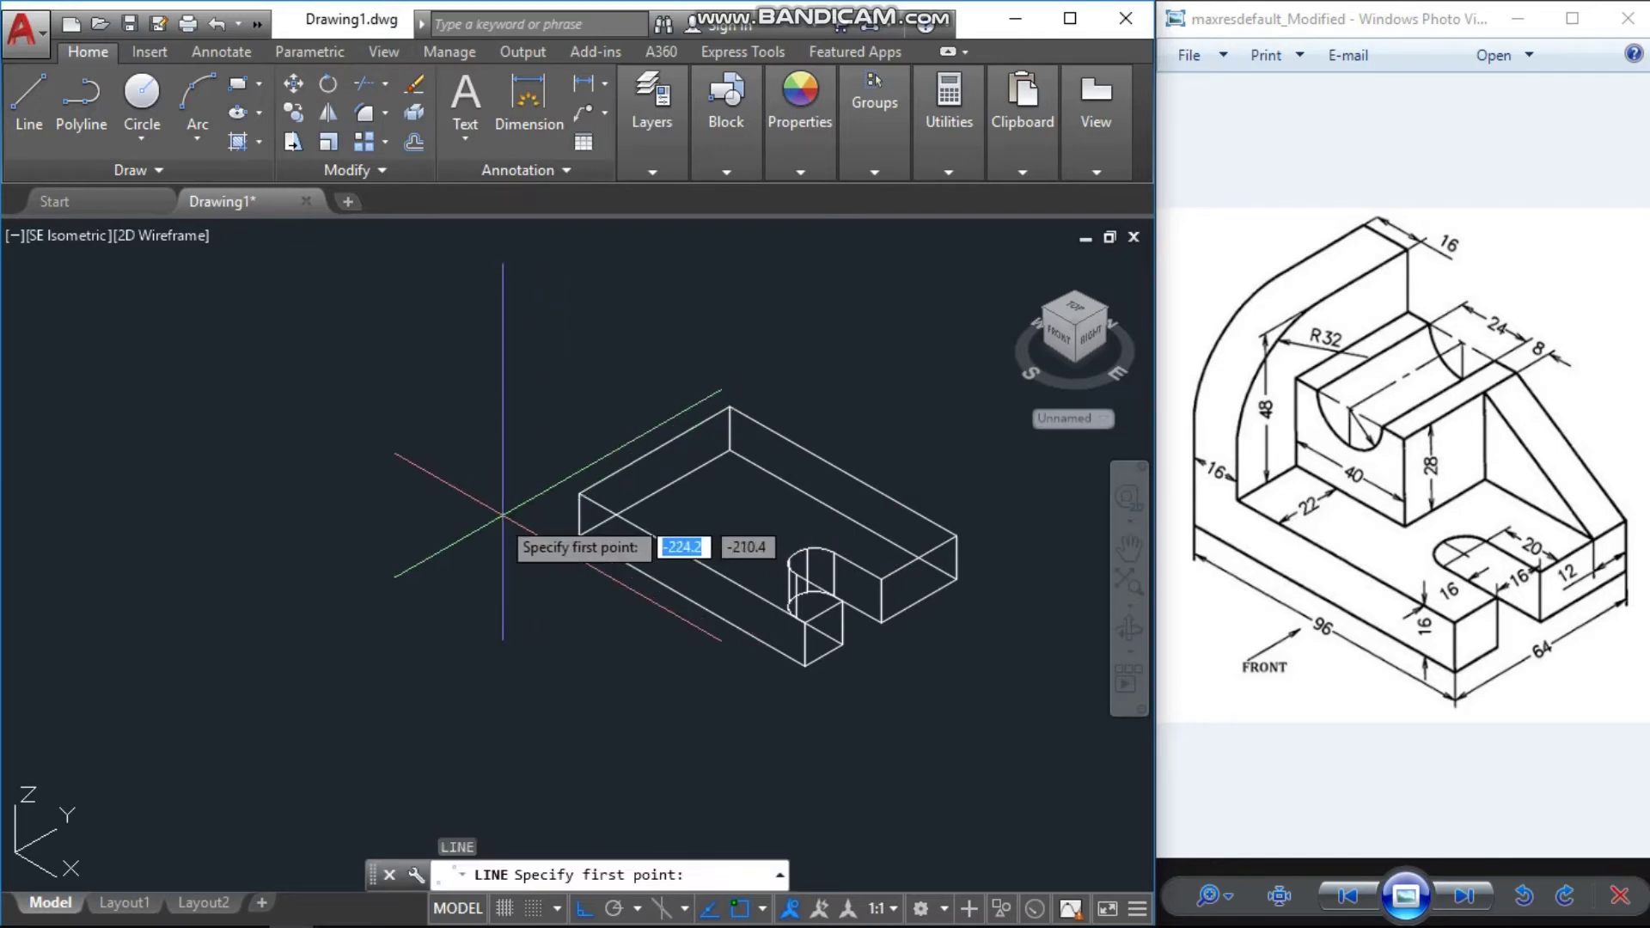
# Draw a closed line outline with edges 48, 64 and 48, ending at the start corner
pyautogui.click(430, 592)
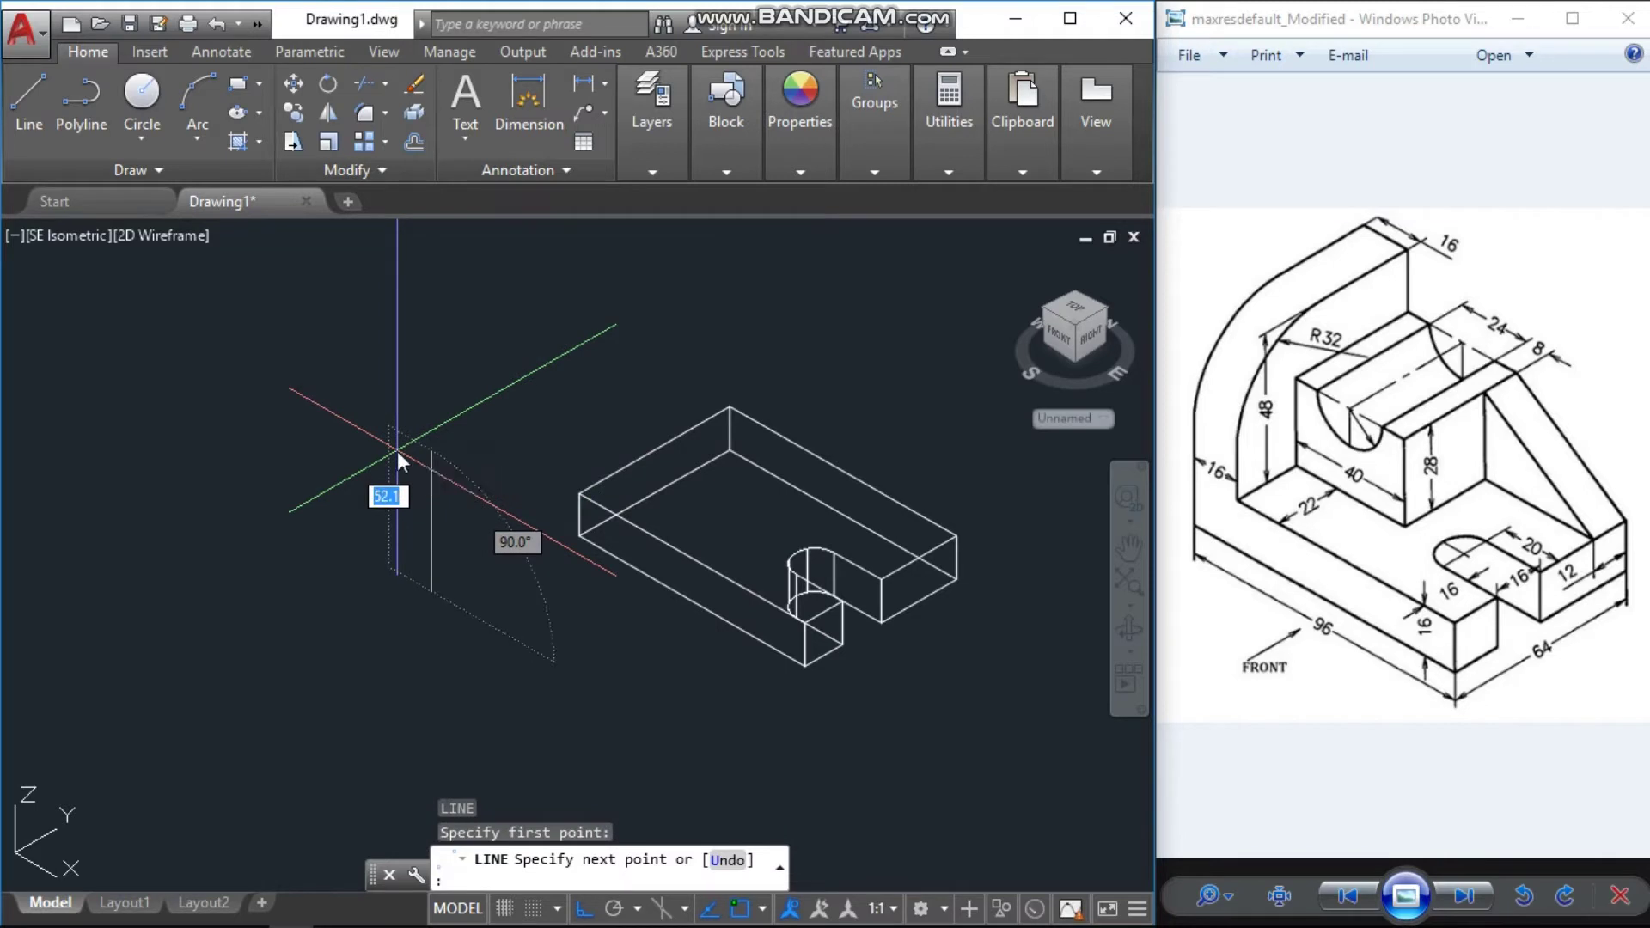
pyautogui.write('48')
pyautogui.press('Return')
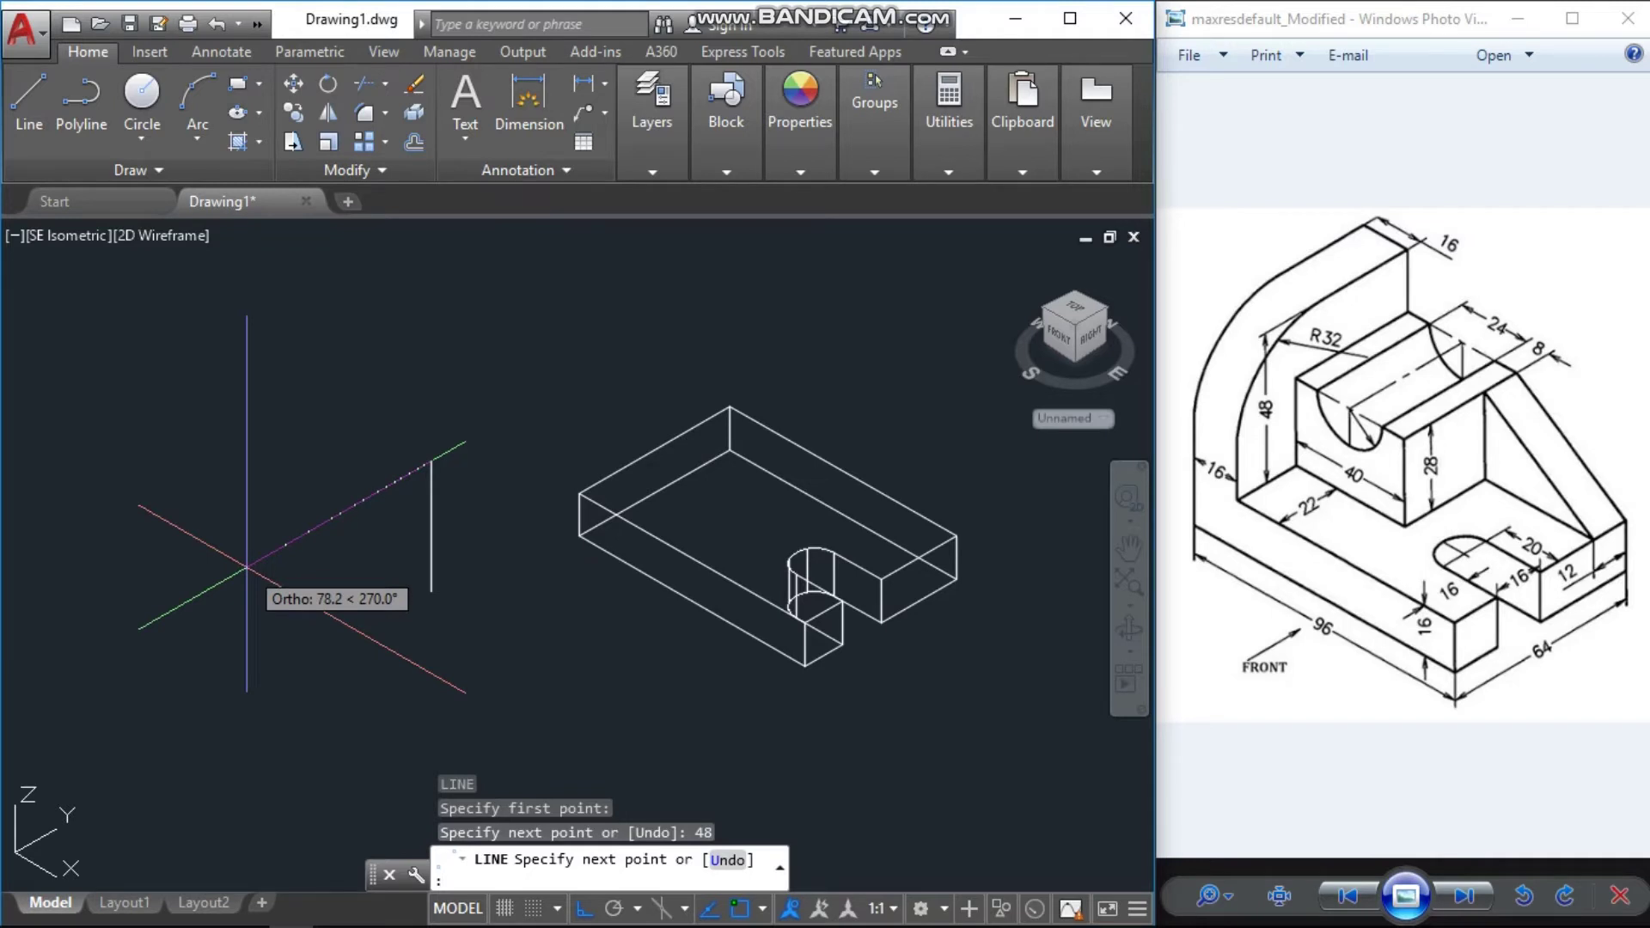
pyautogui.write('64')
pyautogui.press('Return')
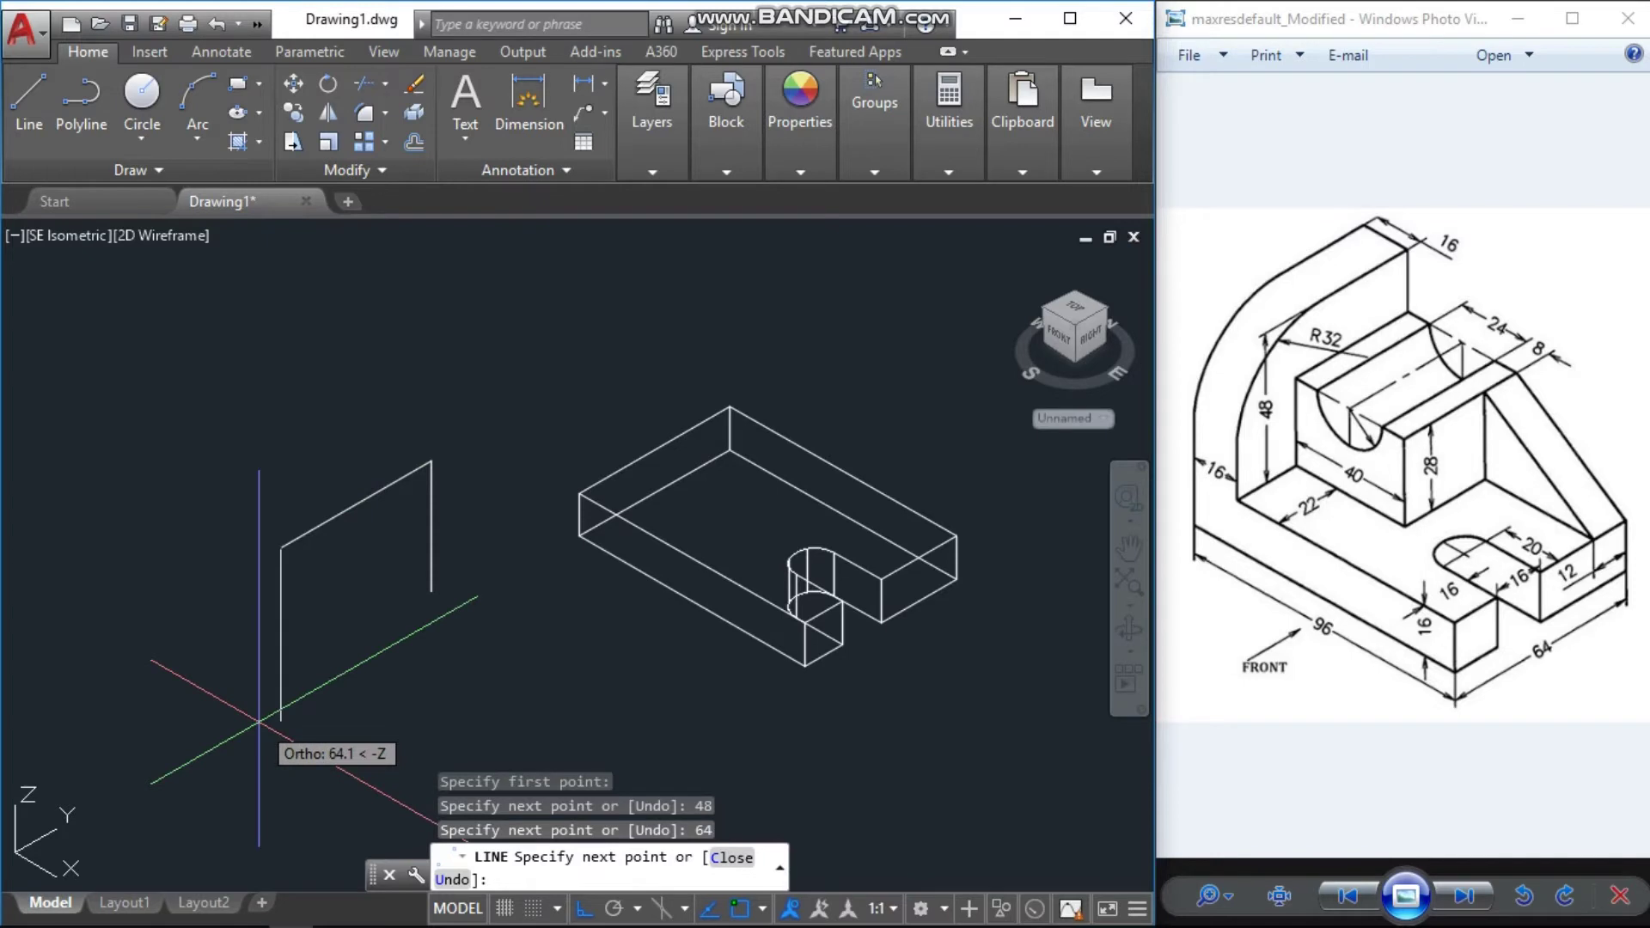
pyautogui.write('48')
pyautogui.press('Return')
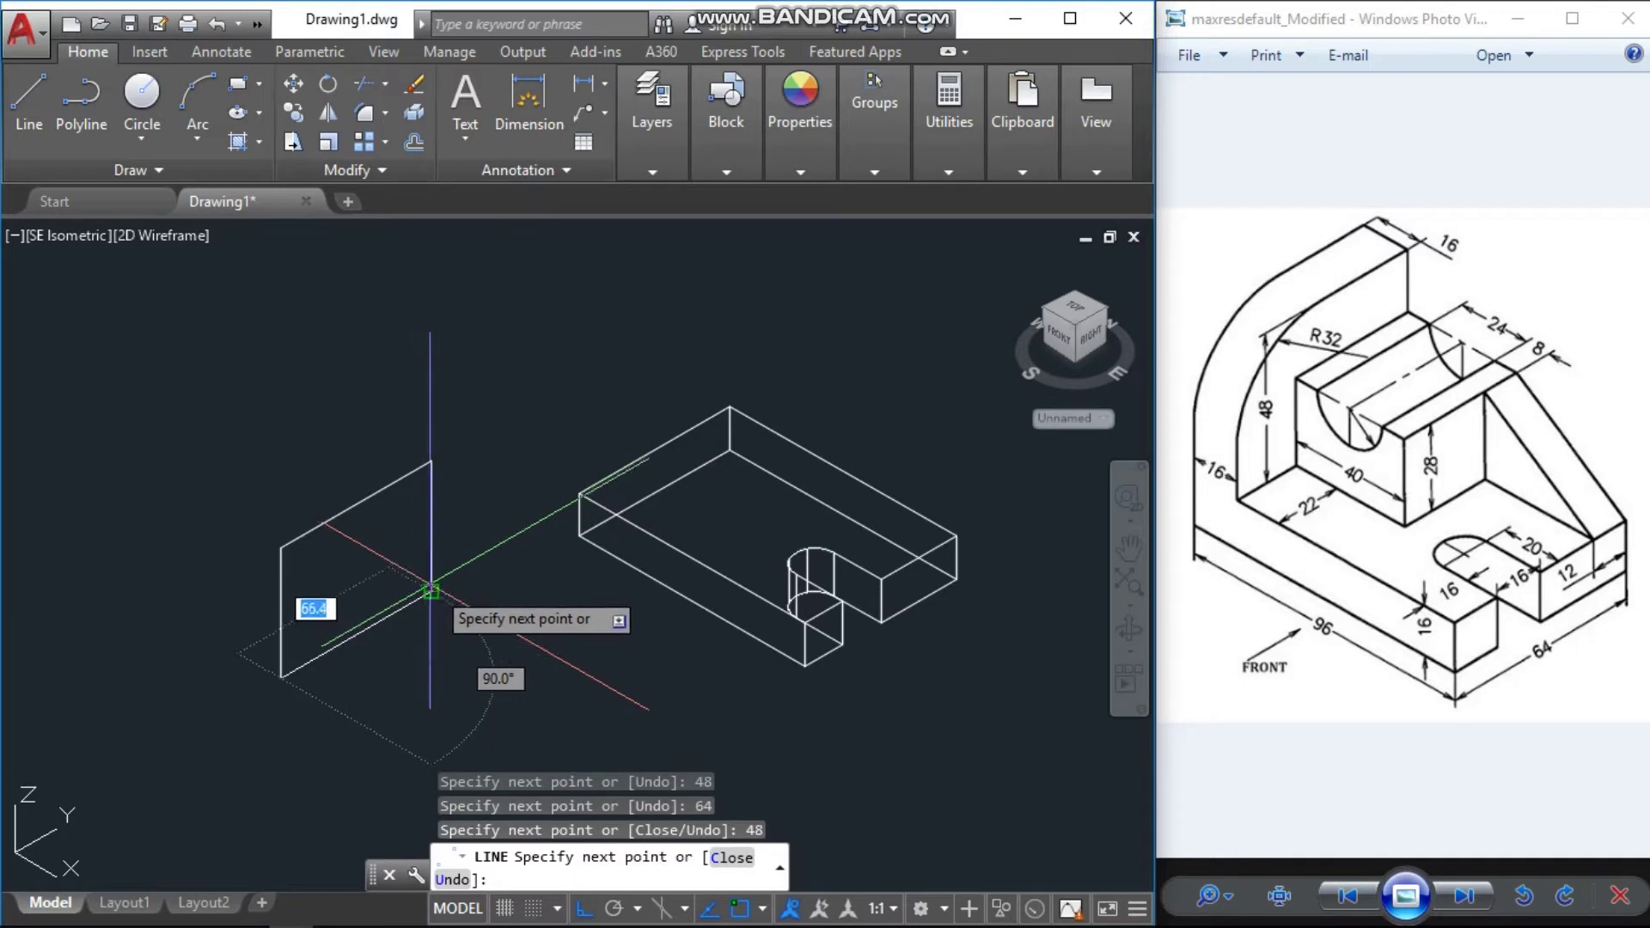
pyautogui.click(430, 591)
pyautogui.press('Escape')
pyautogui.press('Escape')
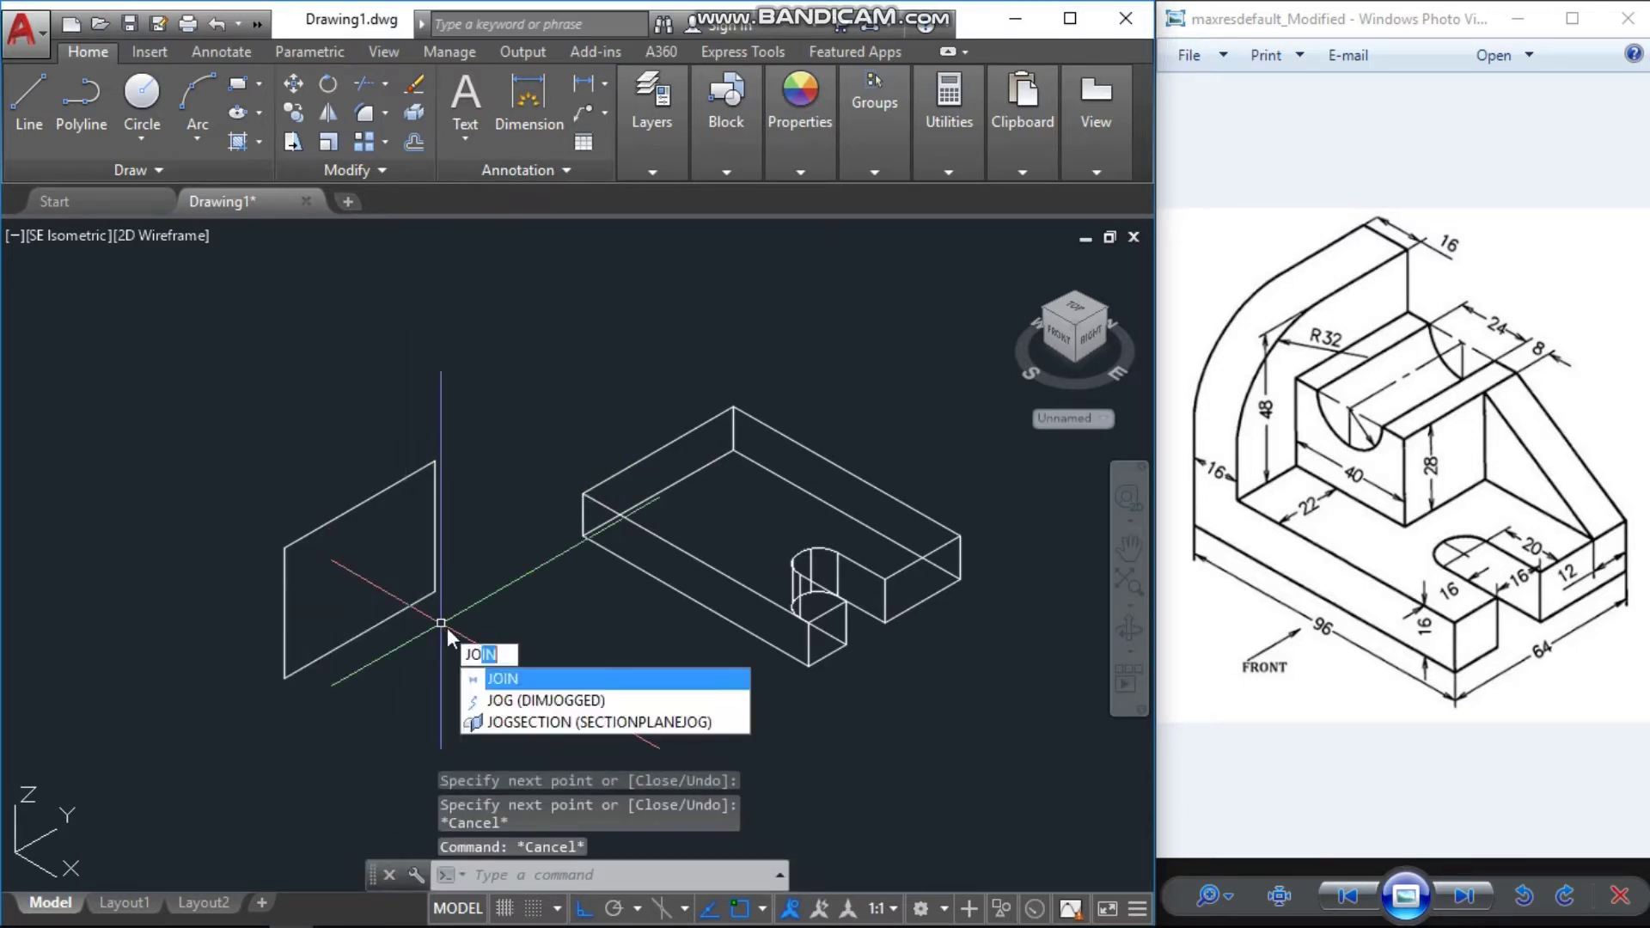
# Join the four wall outline lines into one polyline
pyautogui.click(520, 685)
pyautogui.click(474, 557)
pyautogui.click(398, 608)
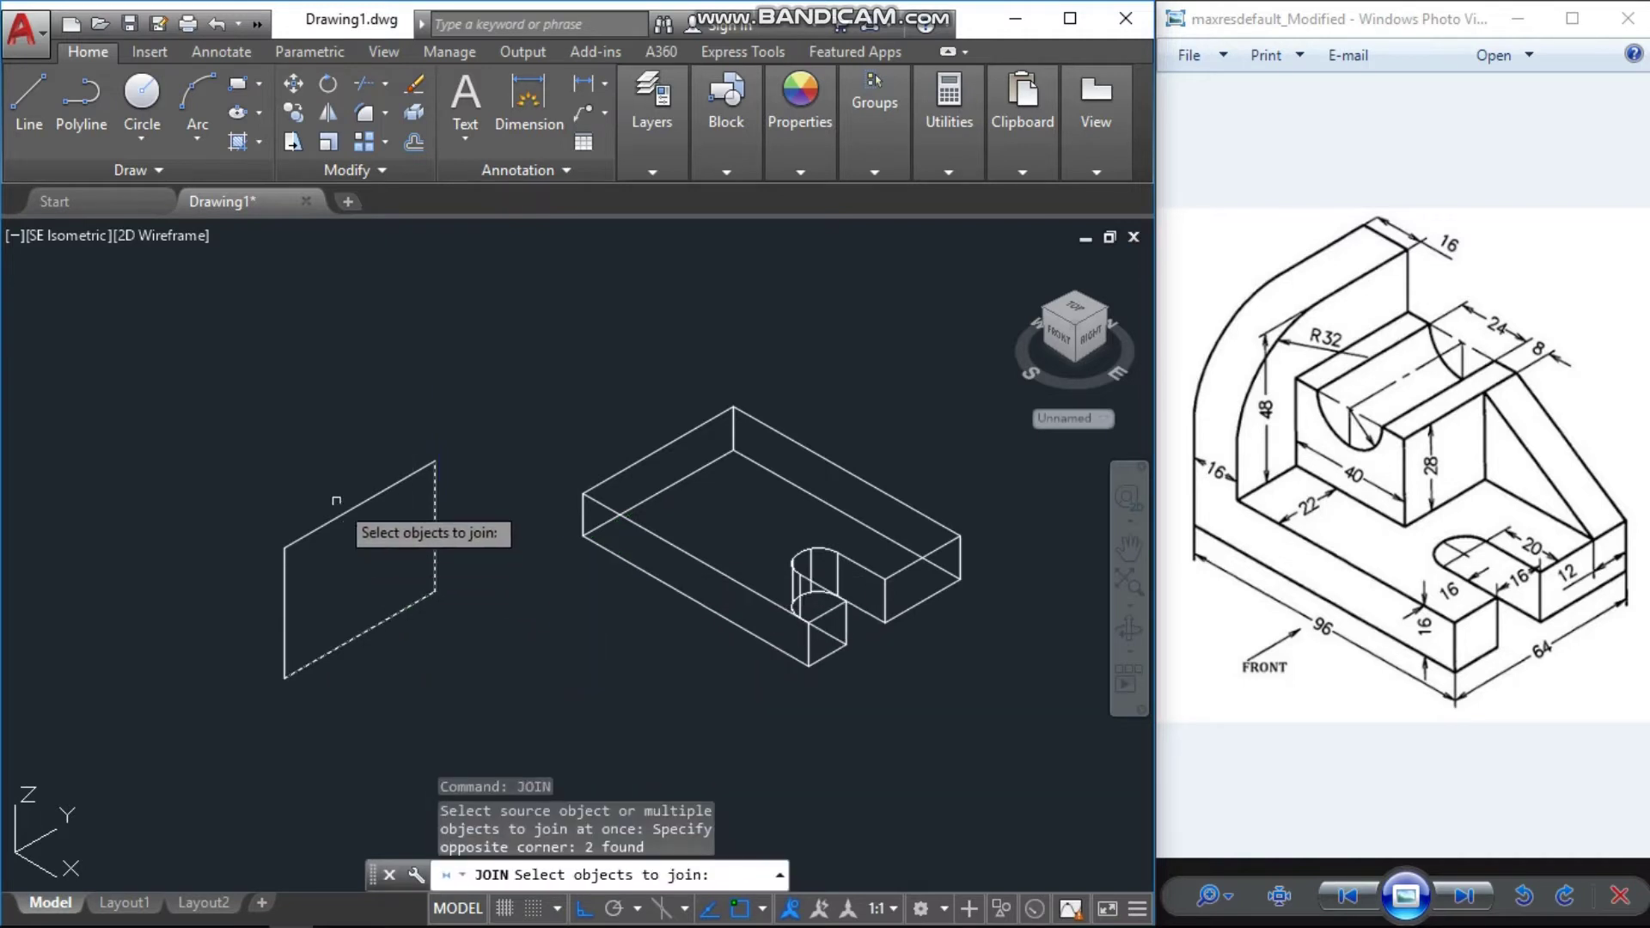
pyautogui.click(255, 600)
pyautogui.click(255, 600)
pyautogui.press('Return')
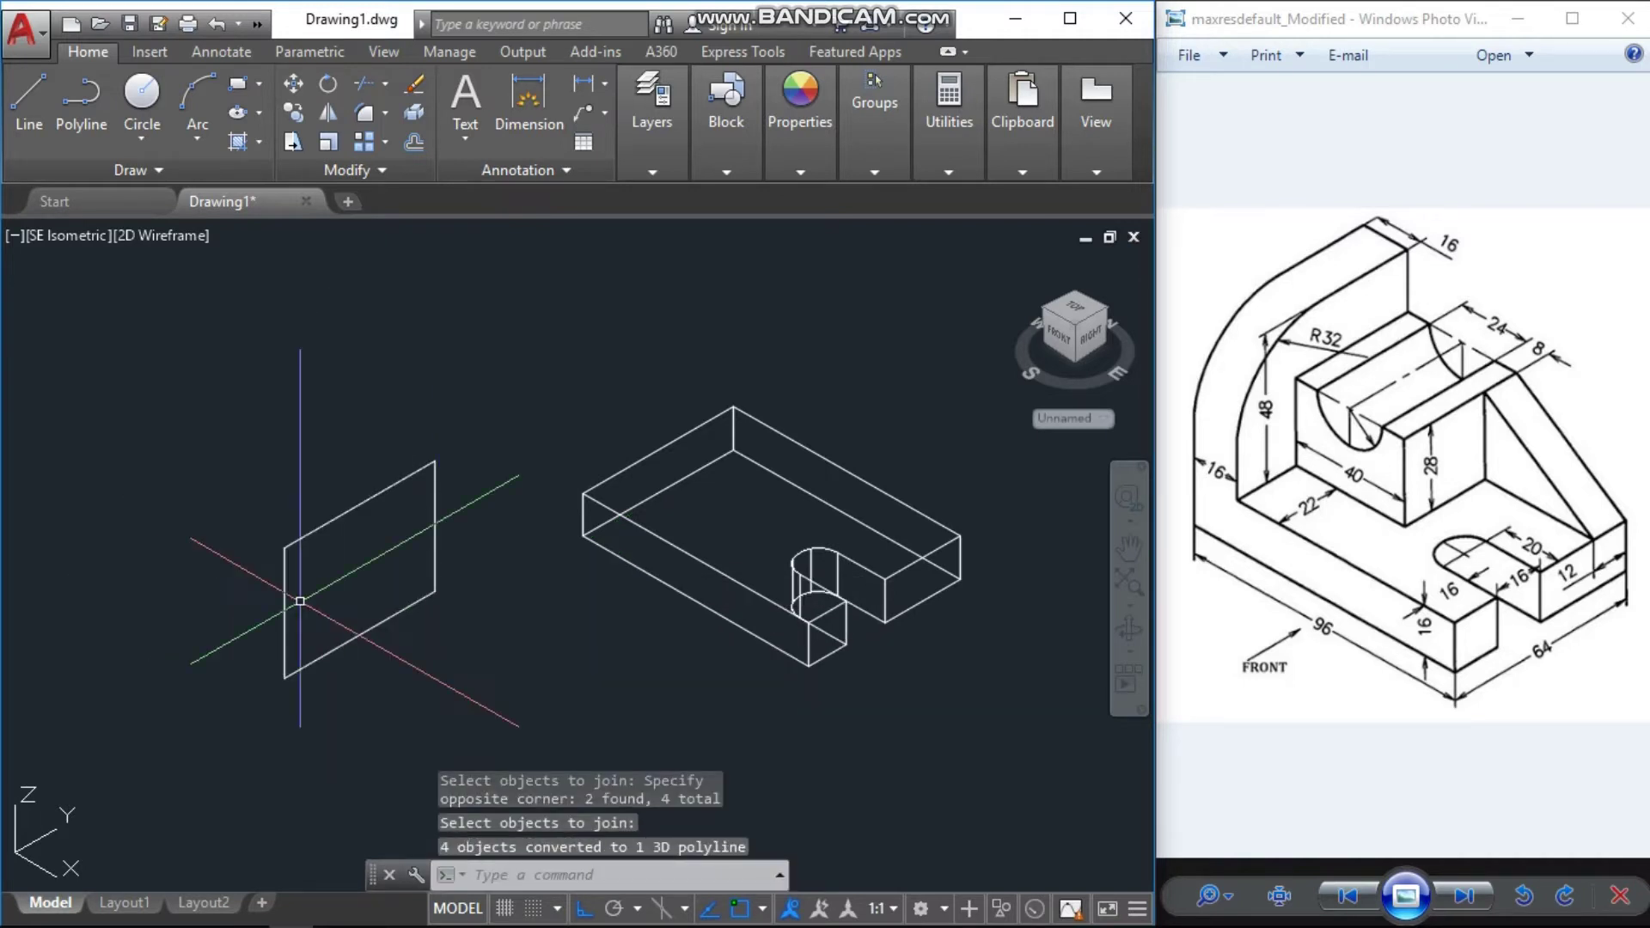
pyautogui.press('Escape')
pyautogui.press('Escape')
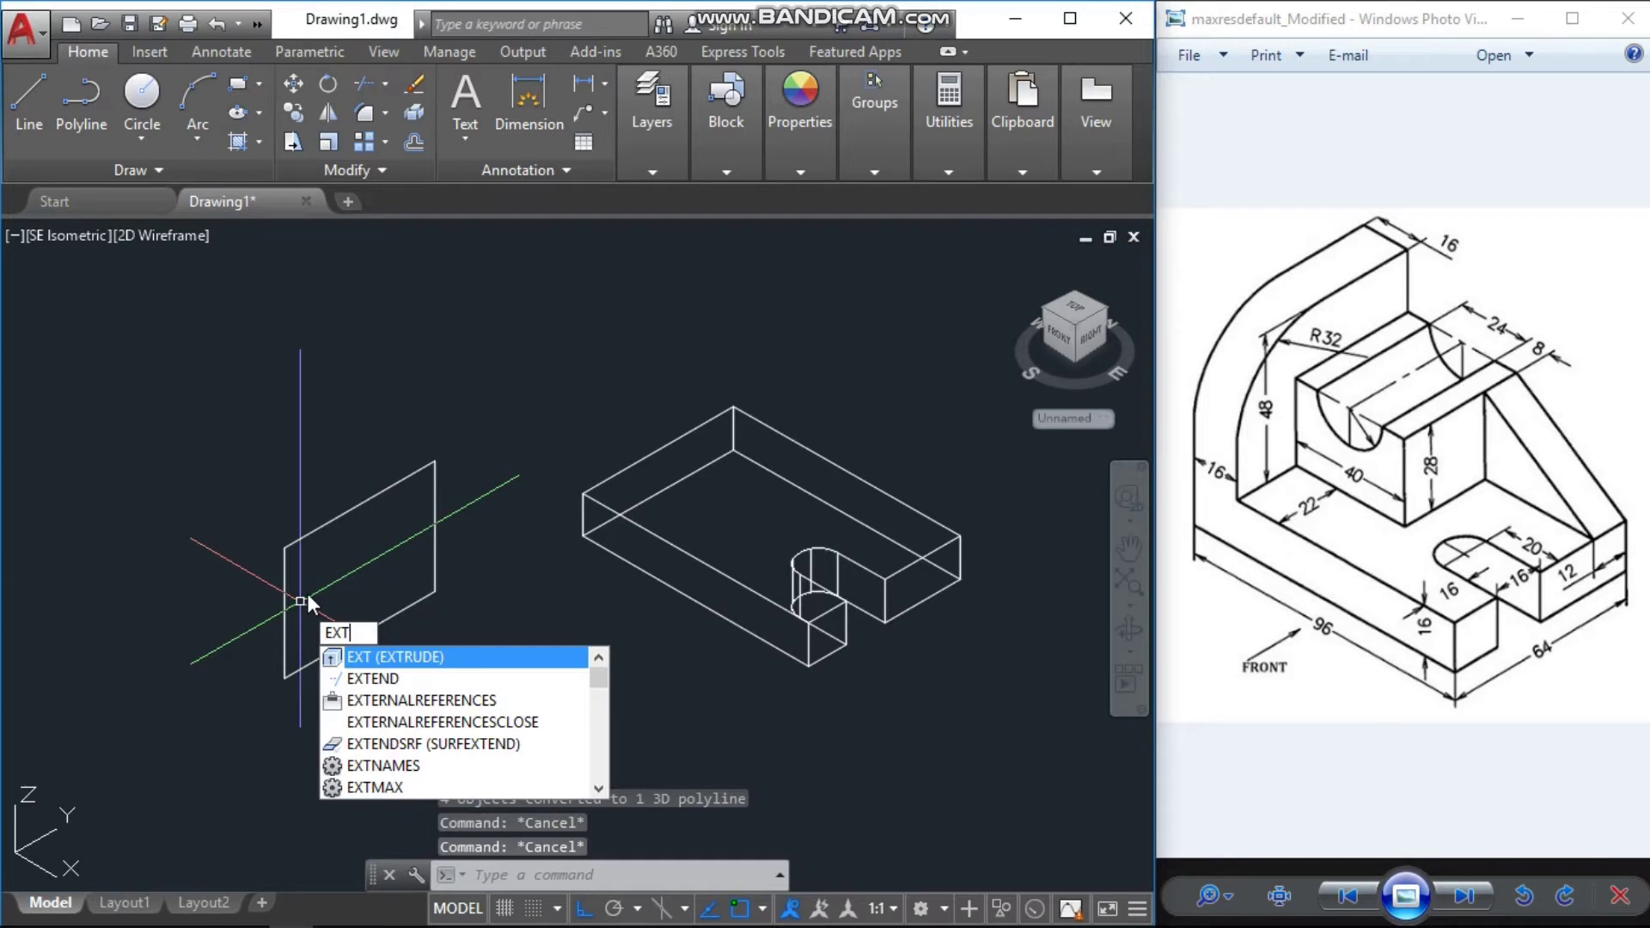
# Extrude the wall outline 16 units thick
pyautogui.press('Return')
pyautogui.click(321, 526)
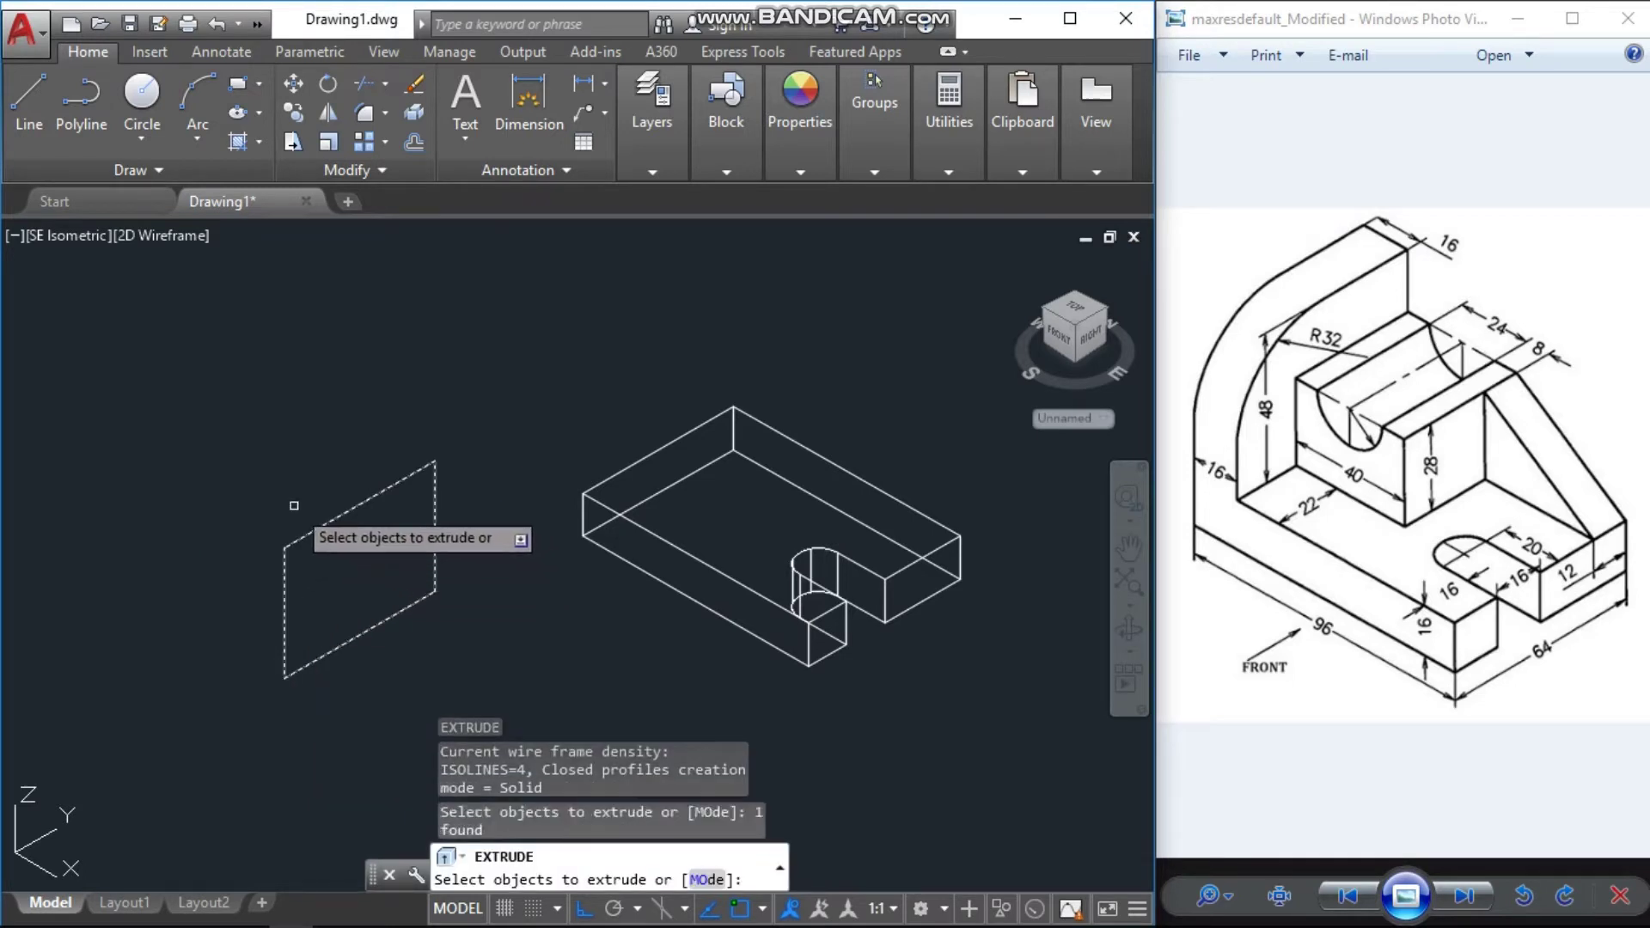
pyautogui.press('Return')
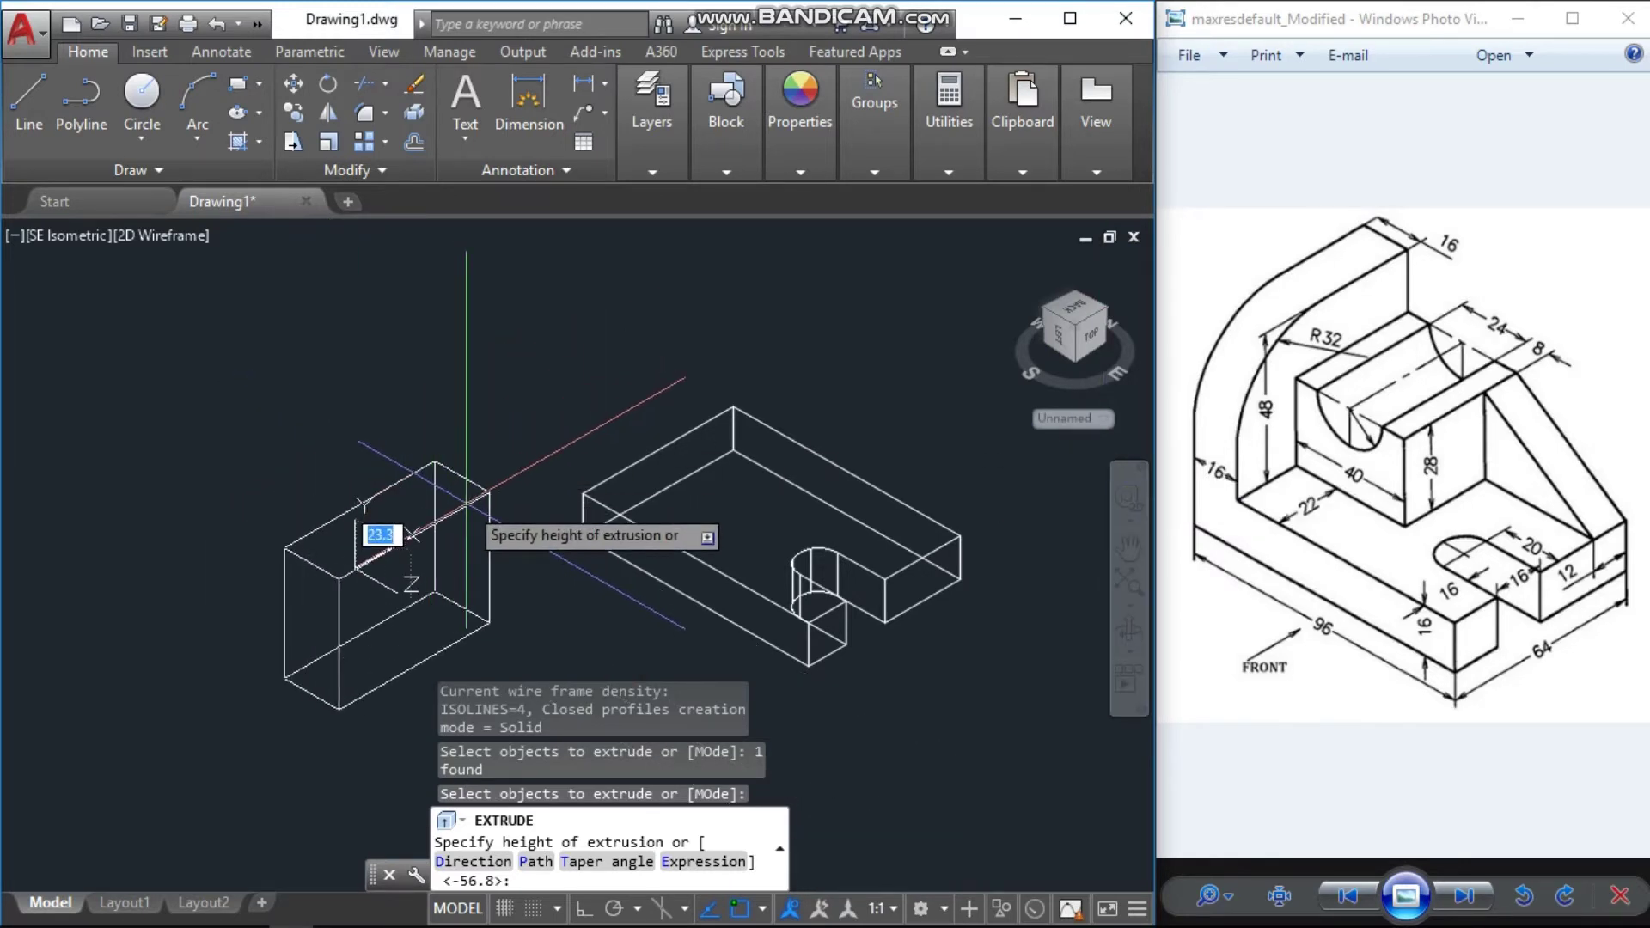
pyautogui.write('16')
pyautogui.press('Return')
pyautogui.press('Escape')
pyautogui.press('Escape')
pyautogui.press('Escape')
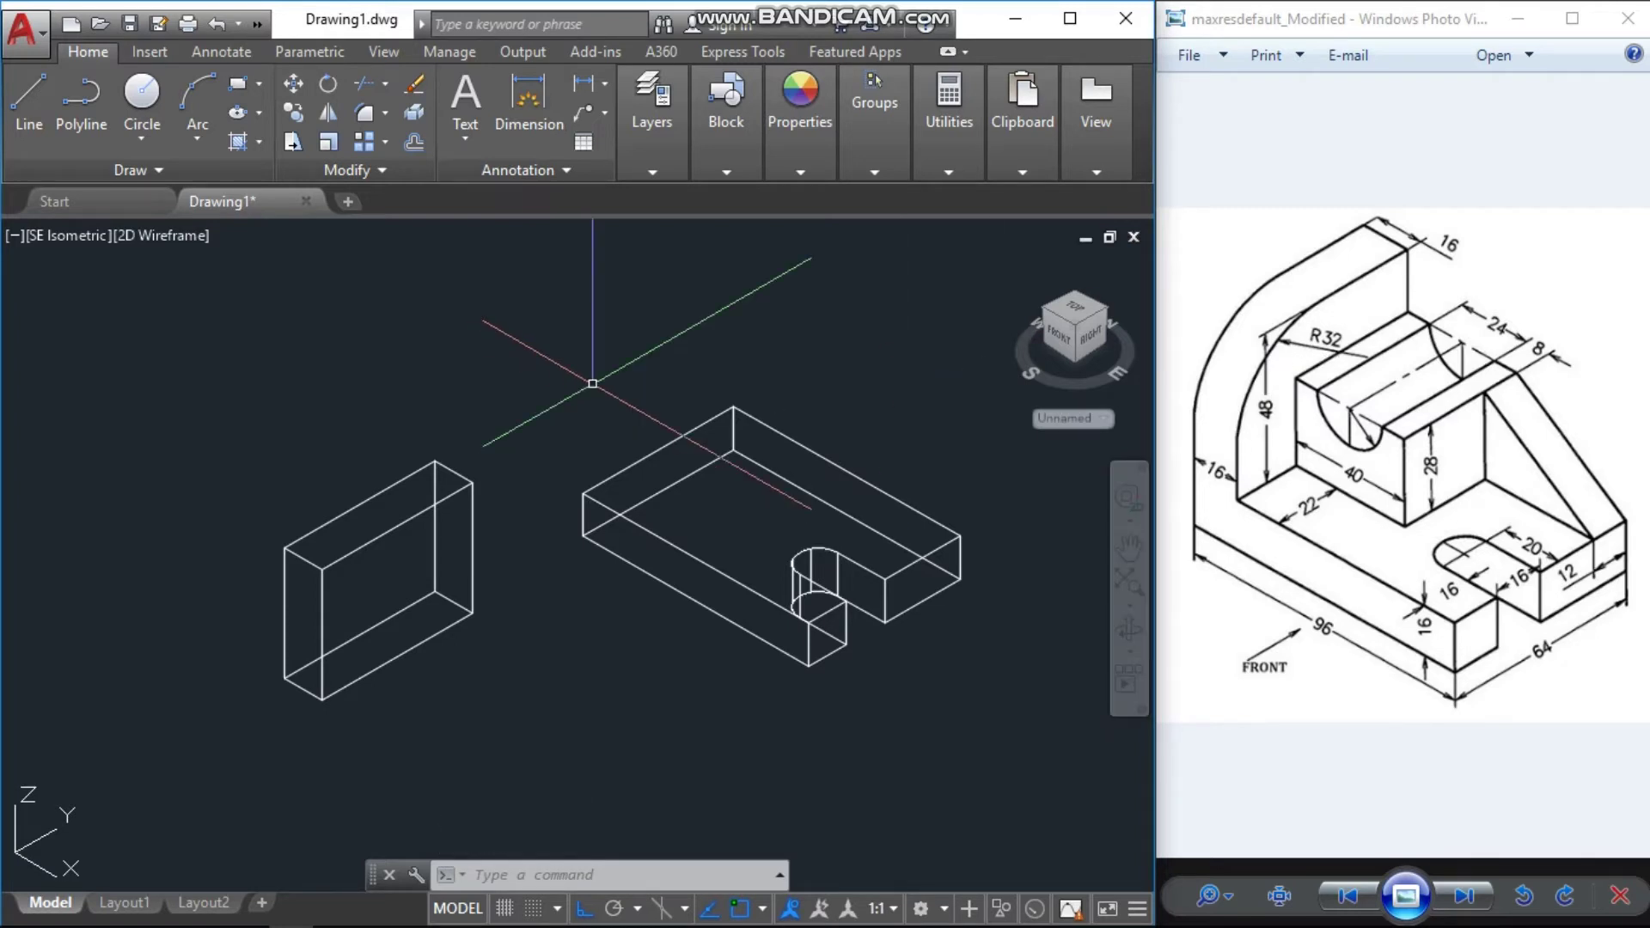
# Fillet the wall's top edge with radius 32, then select the rounded wall
pyautogui.click(366, 117)
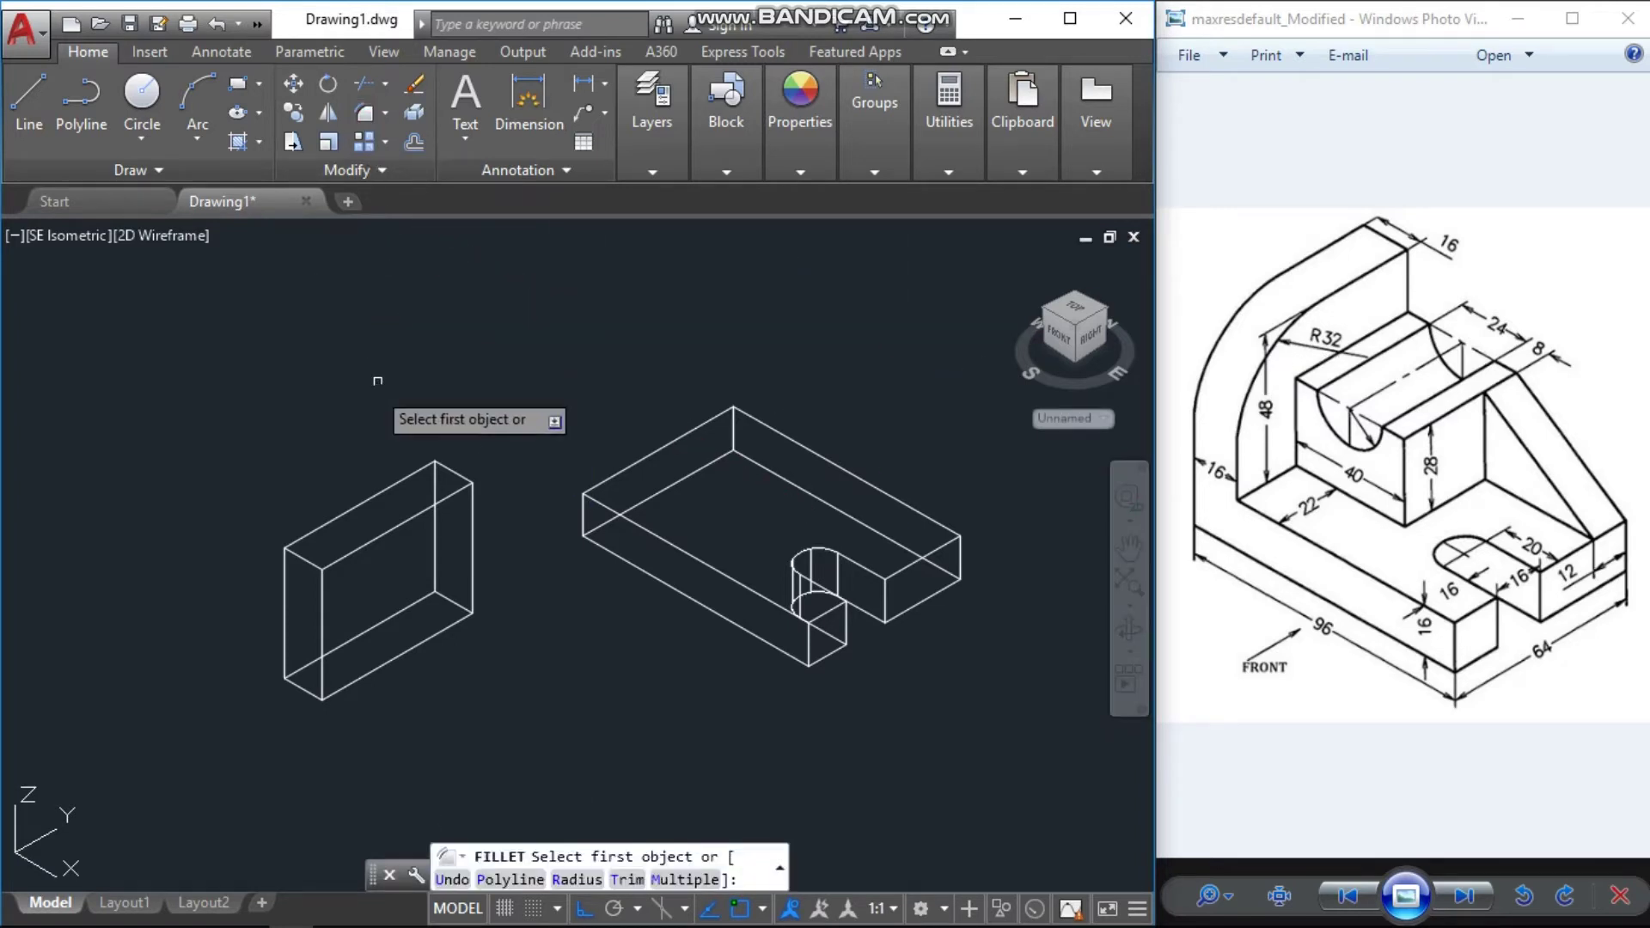
pyautogui.write('r')
pyautogui.press('Return')
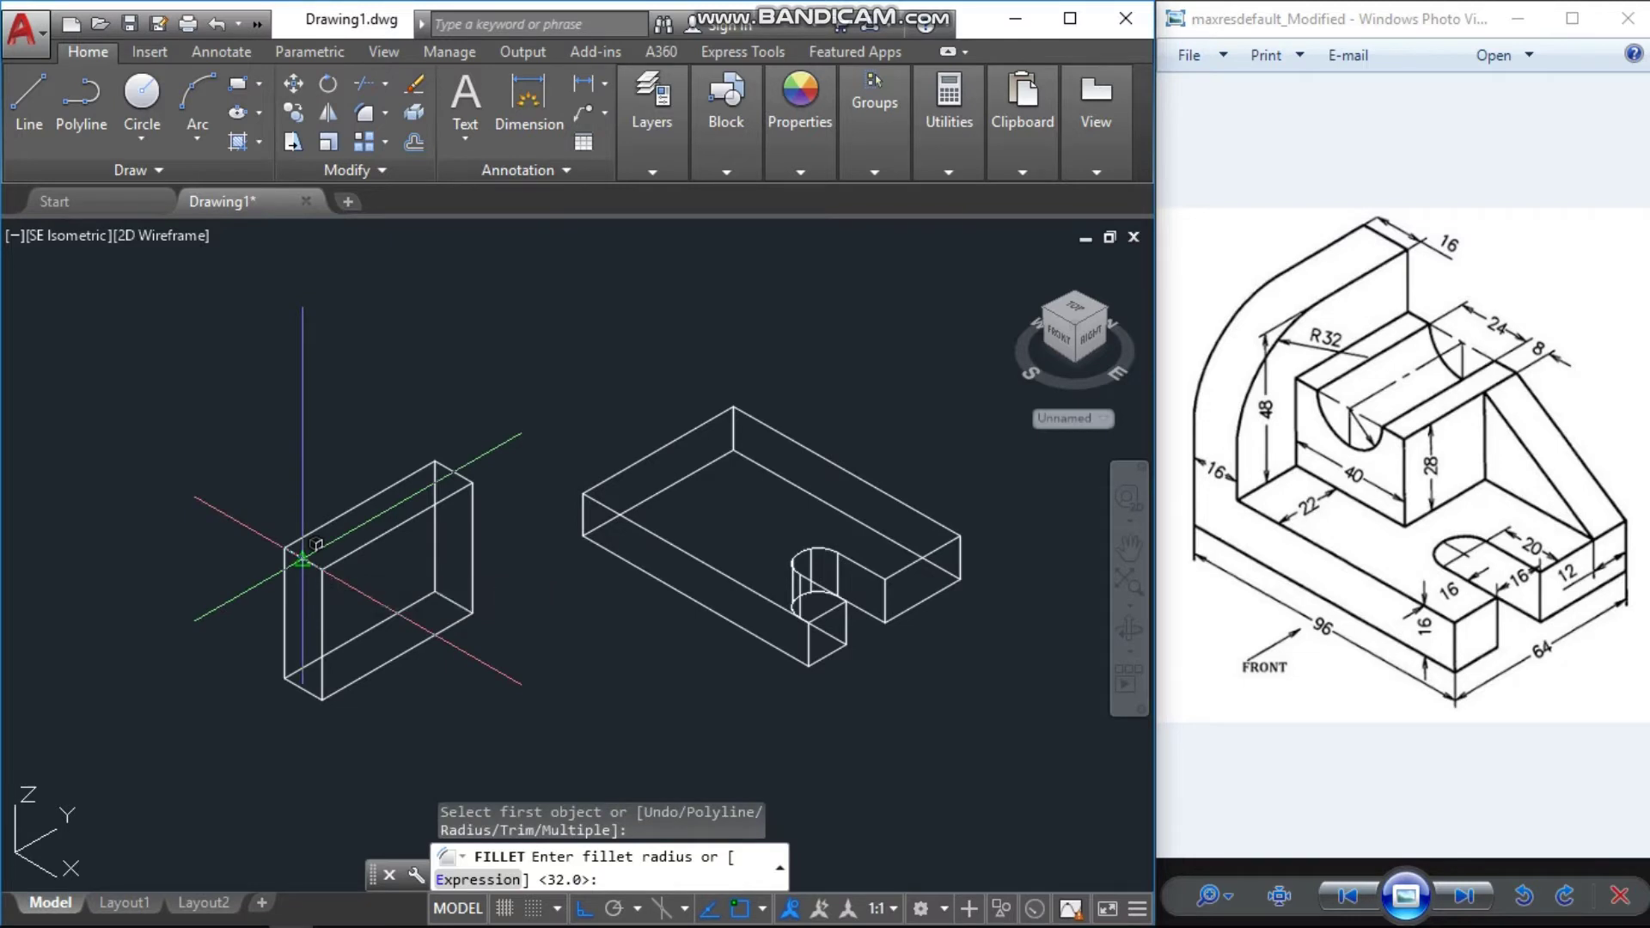
pyautogui.write('32')
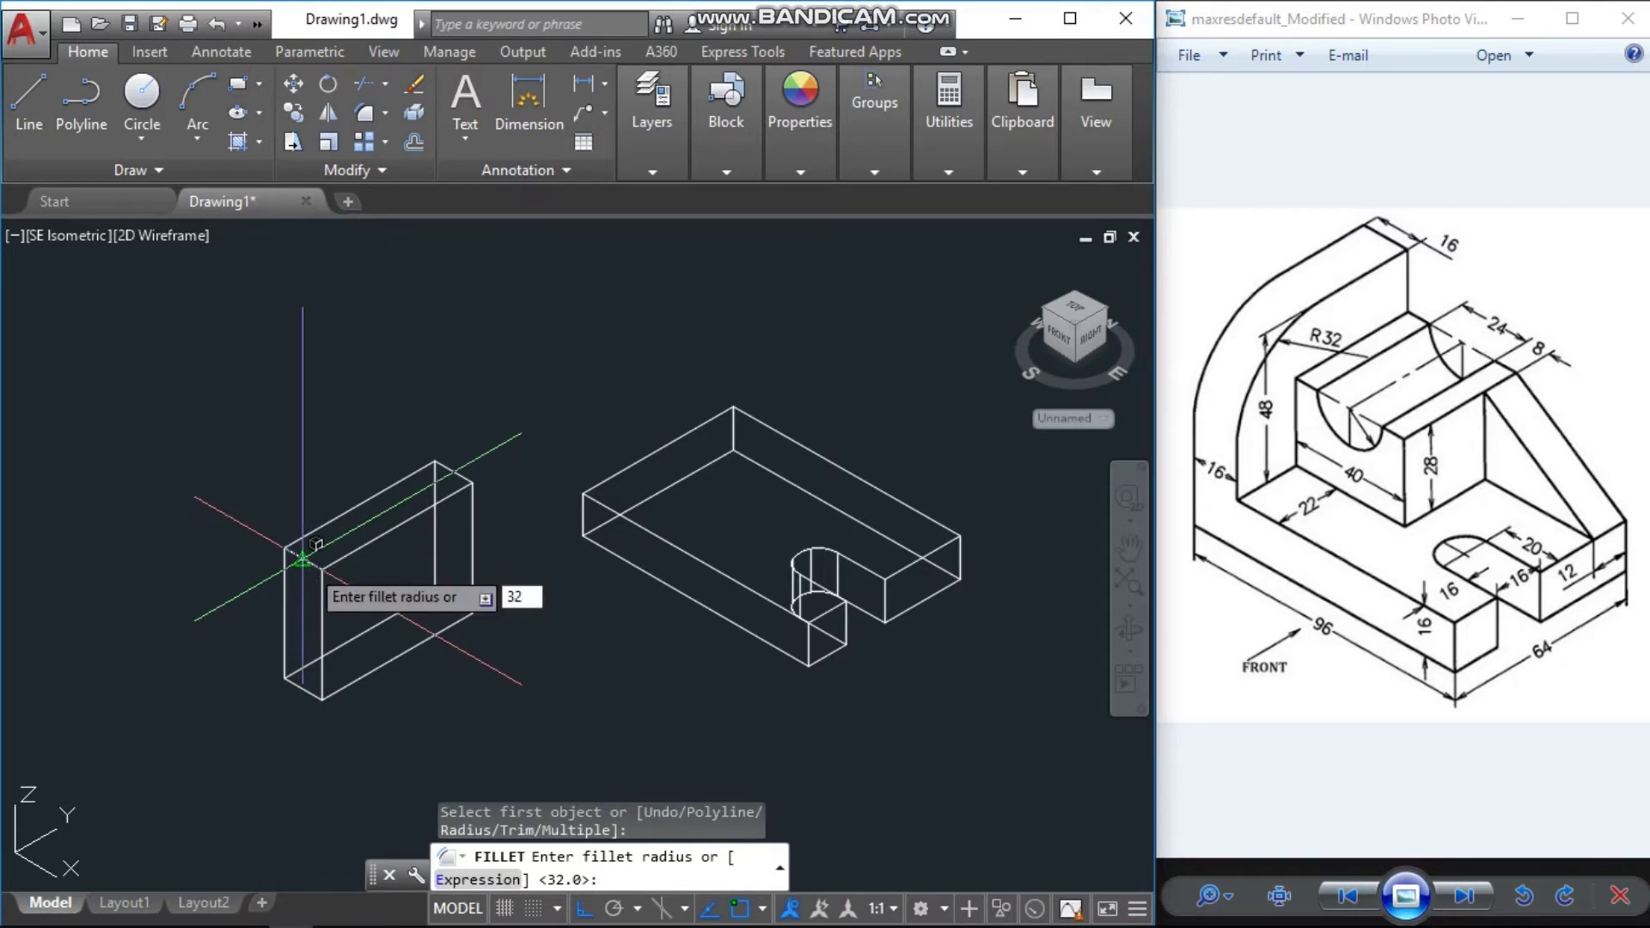
pyautogui.press('Return')
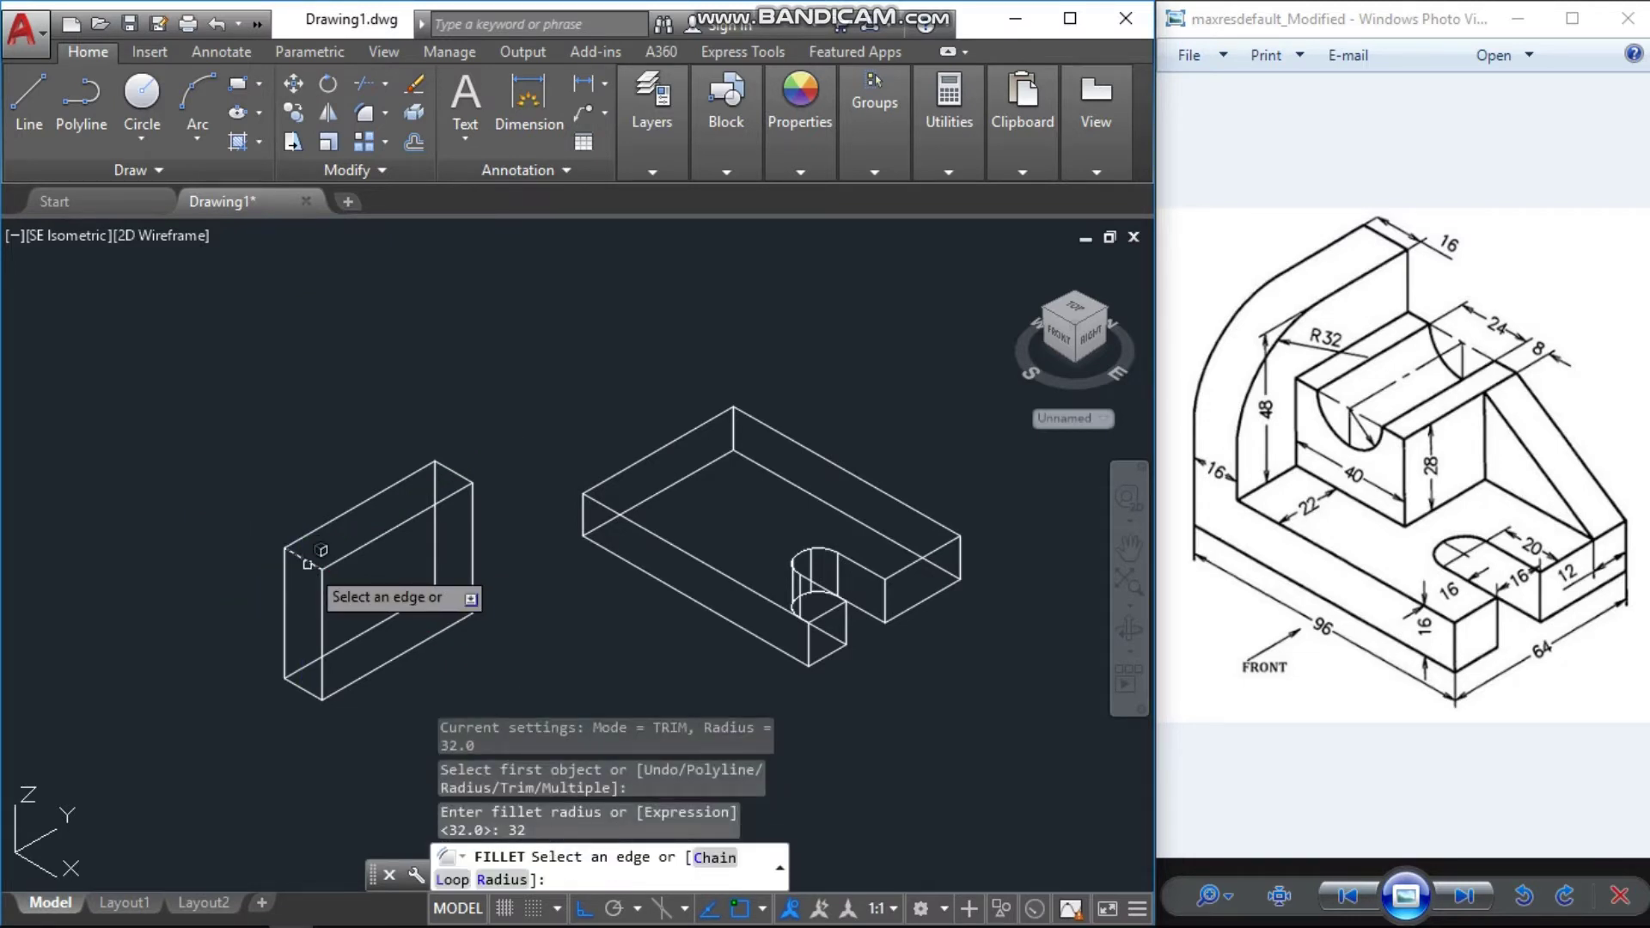
pyautogui.click(305, 560)
pyautogui.press('Return')
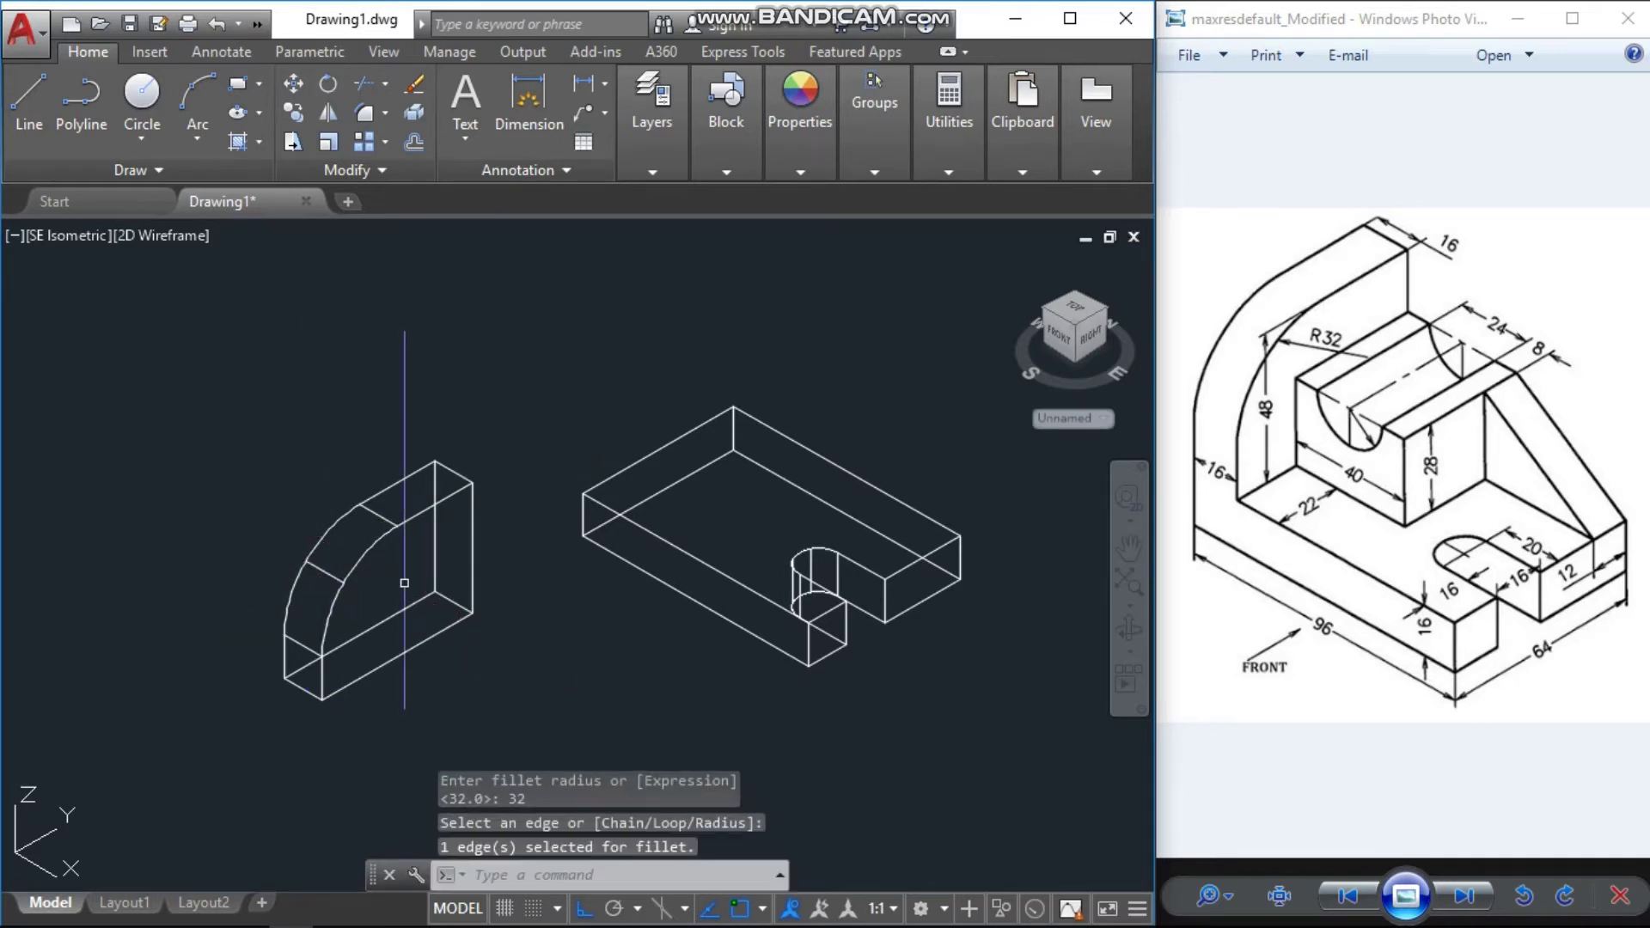
pyautogui.click(533, 395)
pyautogui.click(458, 622)
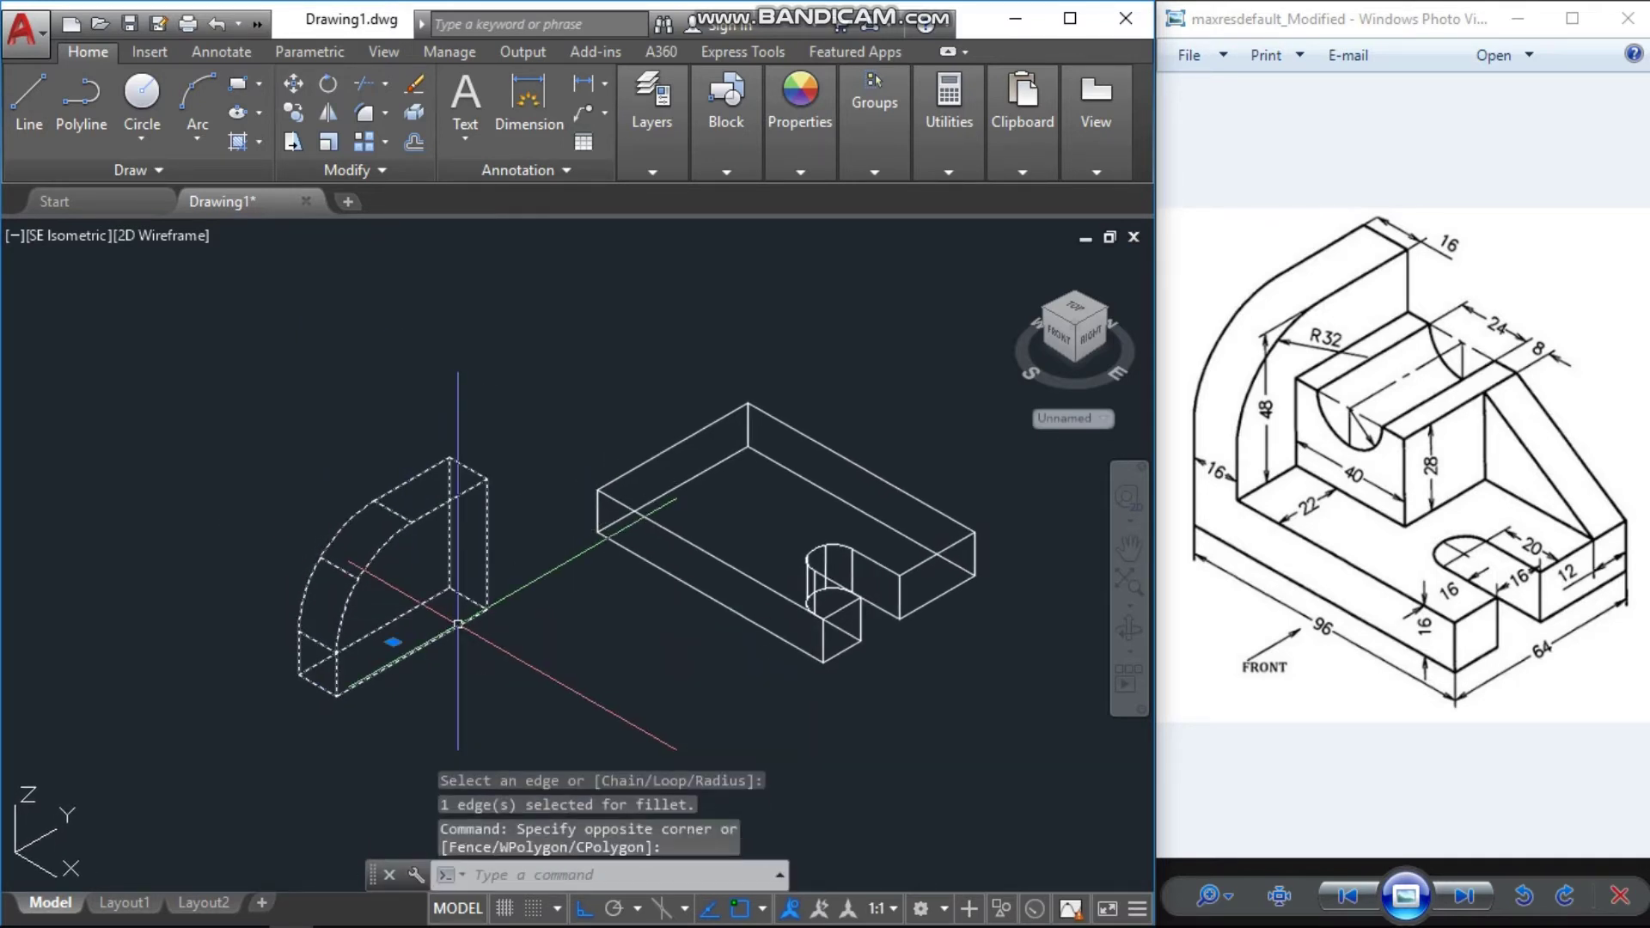
# Move the filleted wall by its corner onto the back end of the slotted base
pyautogui.write('m')
pyautogui.press('Return')
pyautogui.scroll(5, 387, 632)
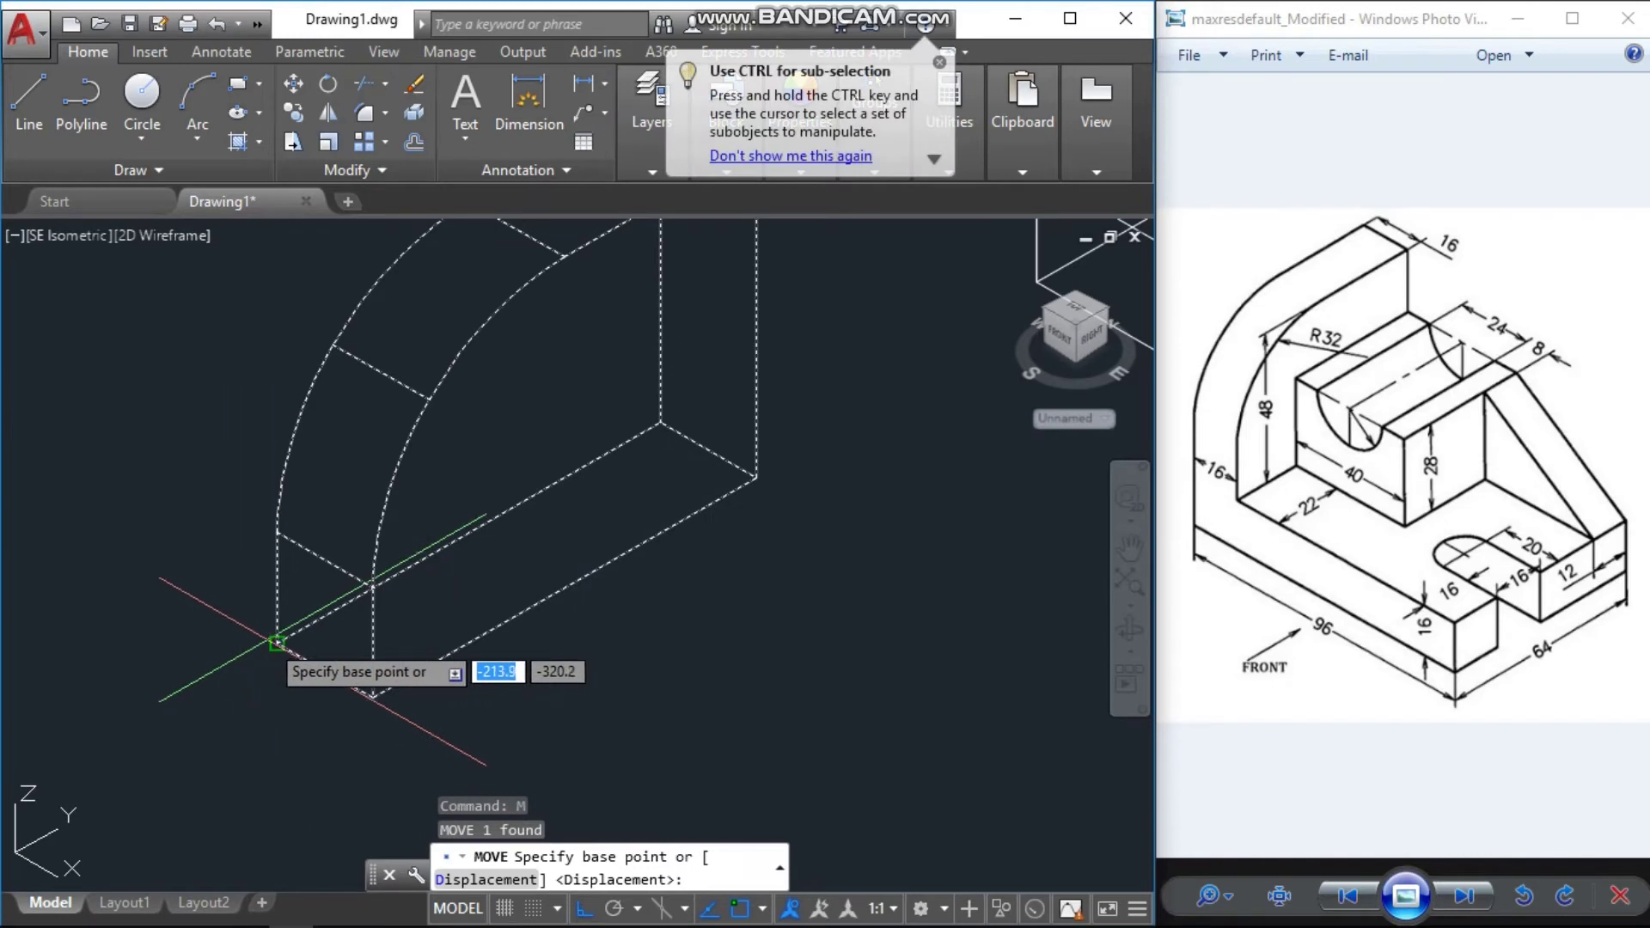
pyautogui.click(276, 645)
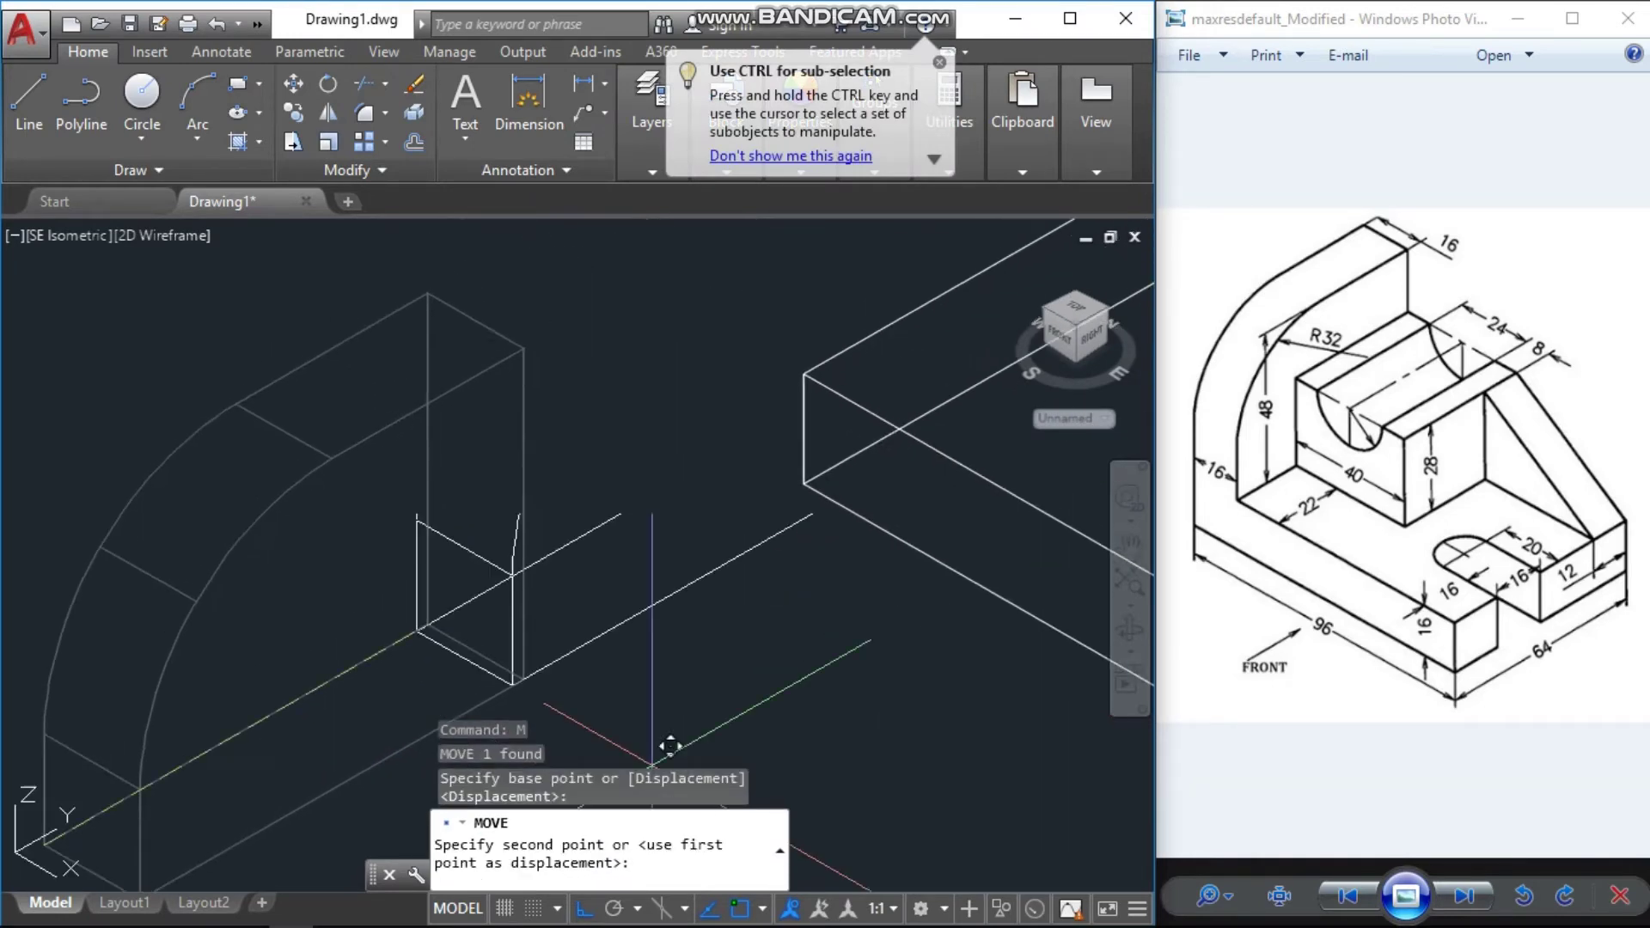
pyautogui.scroll(-5, 751, 482)
pyautogui.click(748, 504)
pyautogui.scroll(-3, 750, 594)
pyautogui.scroll(3, 773, 559)
pyautogui.scroll(-2, 653, 533)
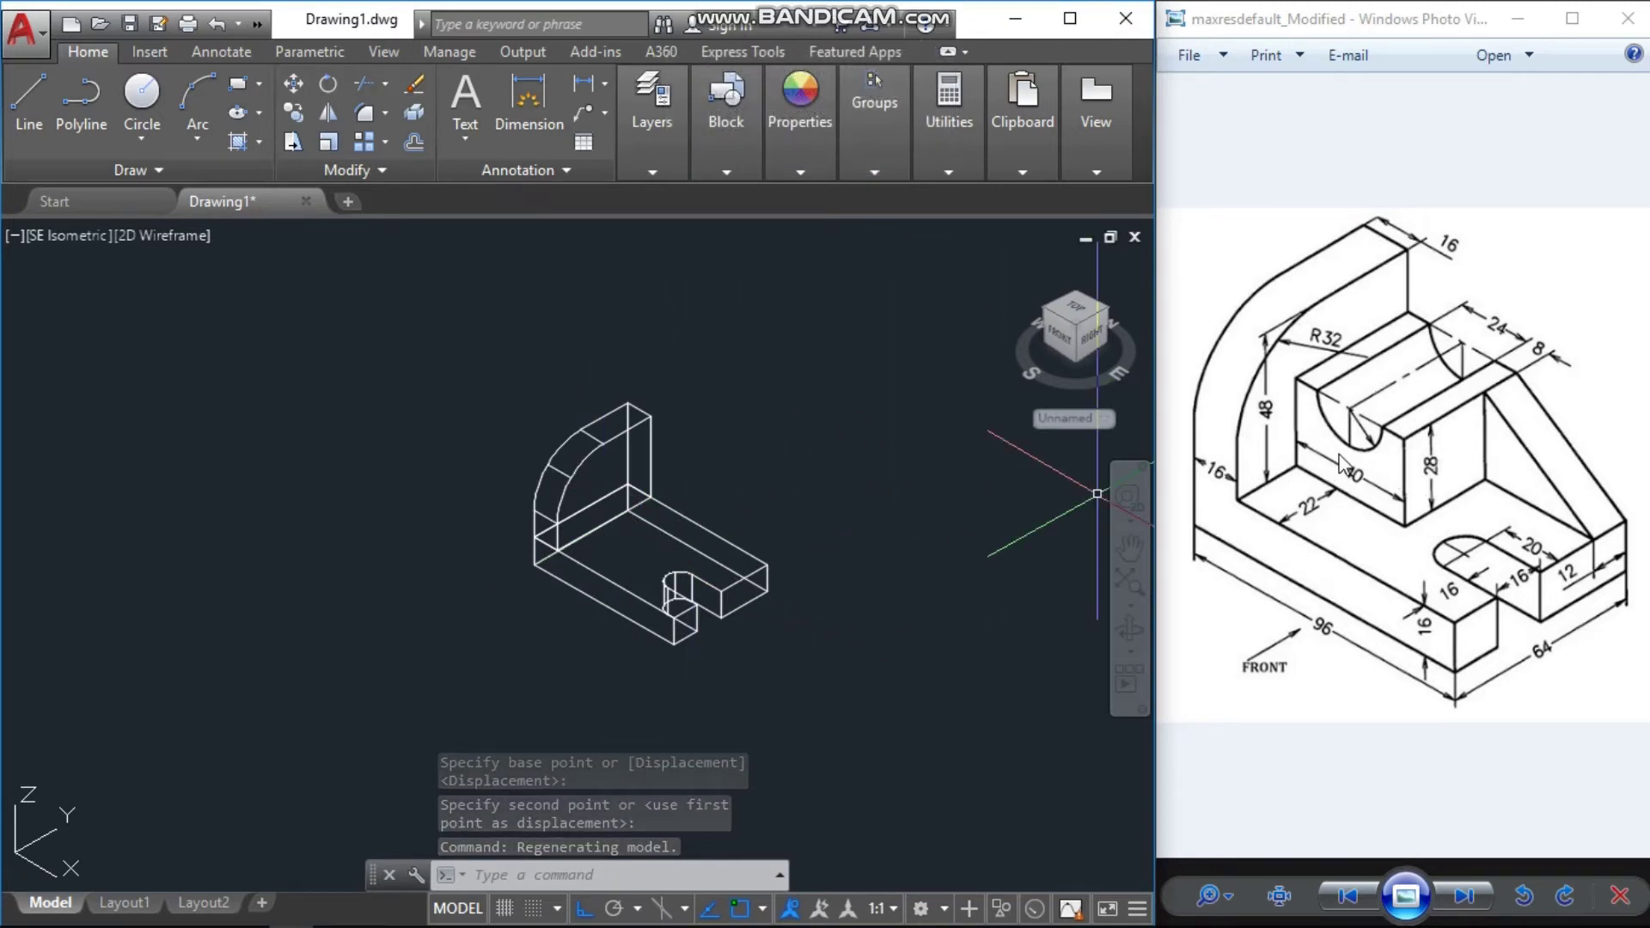
pyautogui.scroll(4, 826, 542)
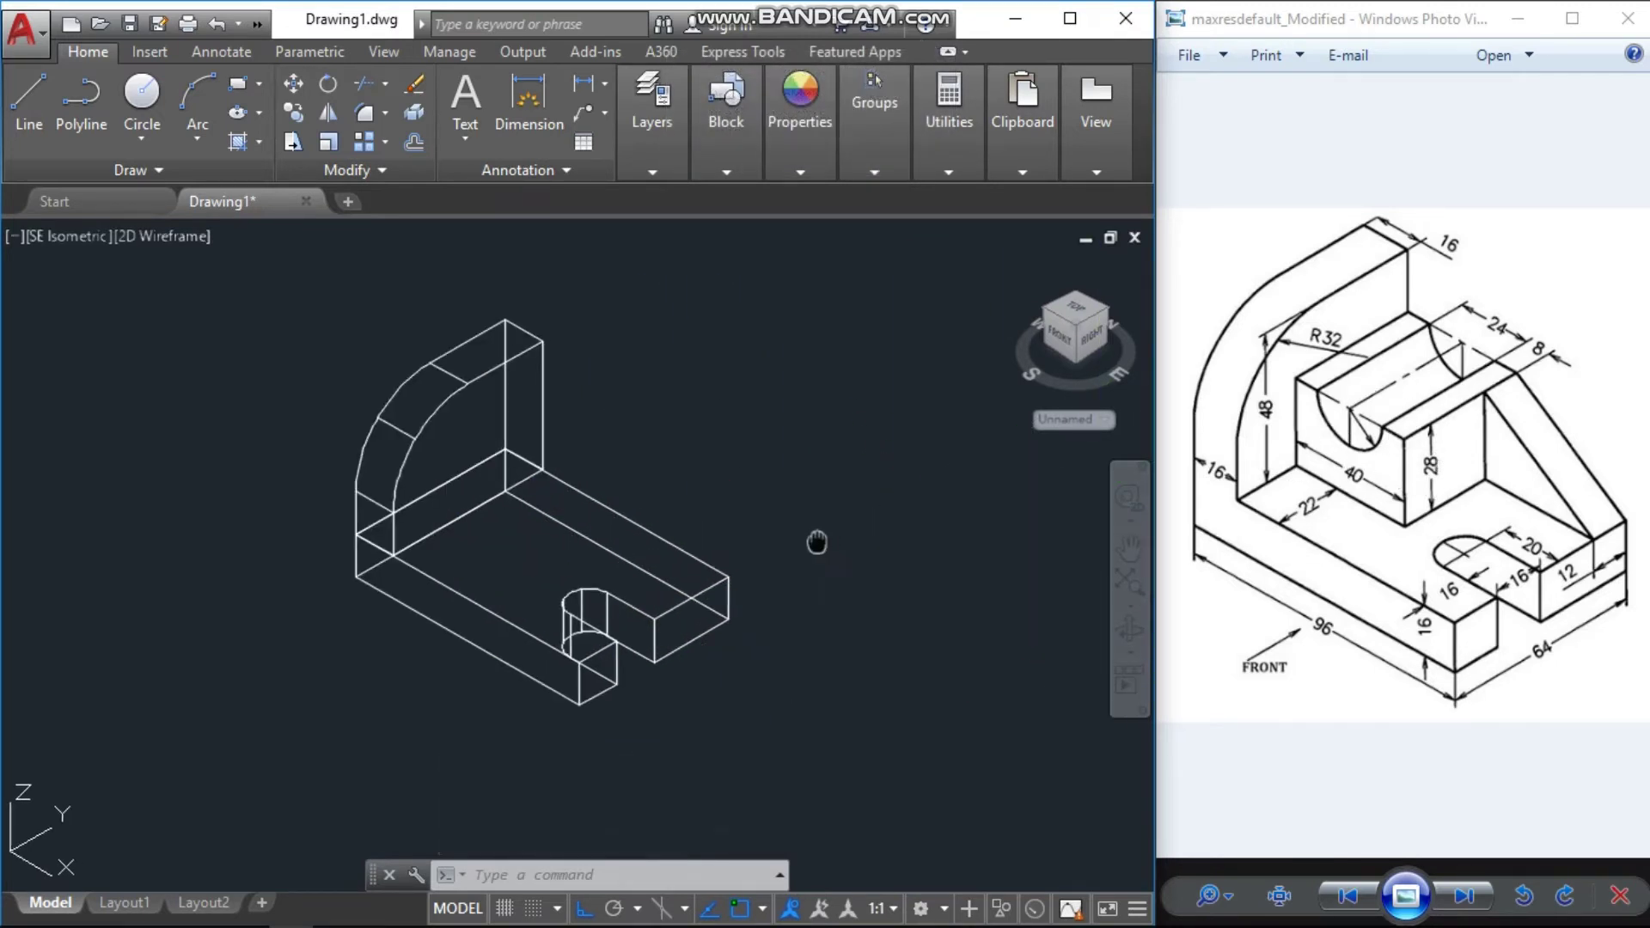
pyautogui.scroll(4, 579, 494)
pyautogui.press('Escape')
pyautogui.press('Escape')
pyautogui.moveTo(838, 500); pyautogui.dragTo(691, 570, button='middle')
# Draw a closed 40 by 42 four-line outline beside the bracket with LINE
pyautogui.write('l')
pyautogui.press('Return')
pyautogui.scroll(-3, 674, 534)
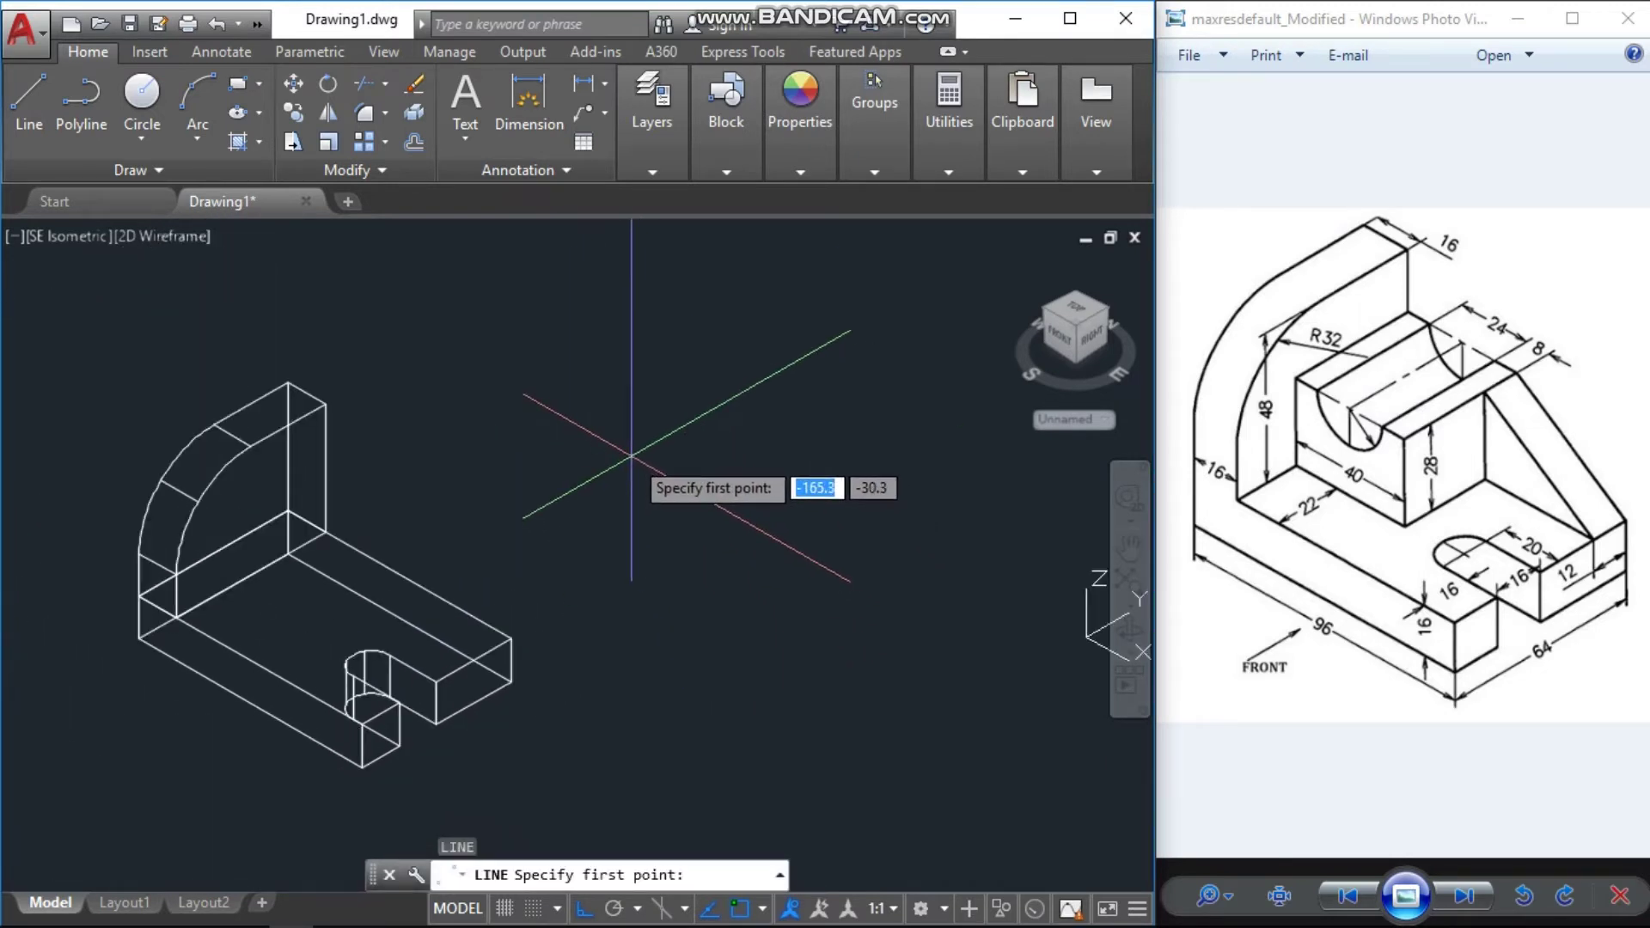
pyautogui.click(574, 391)
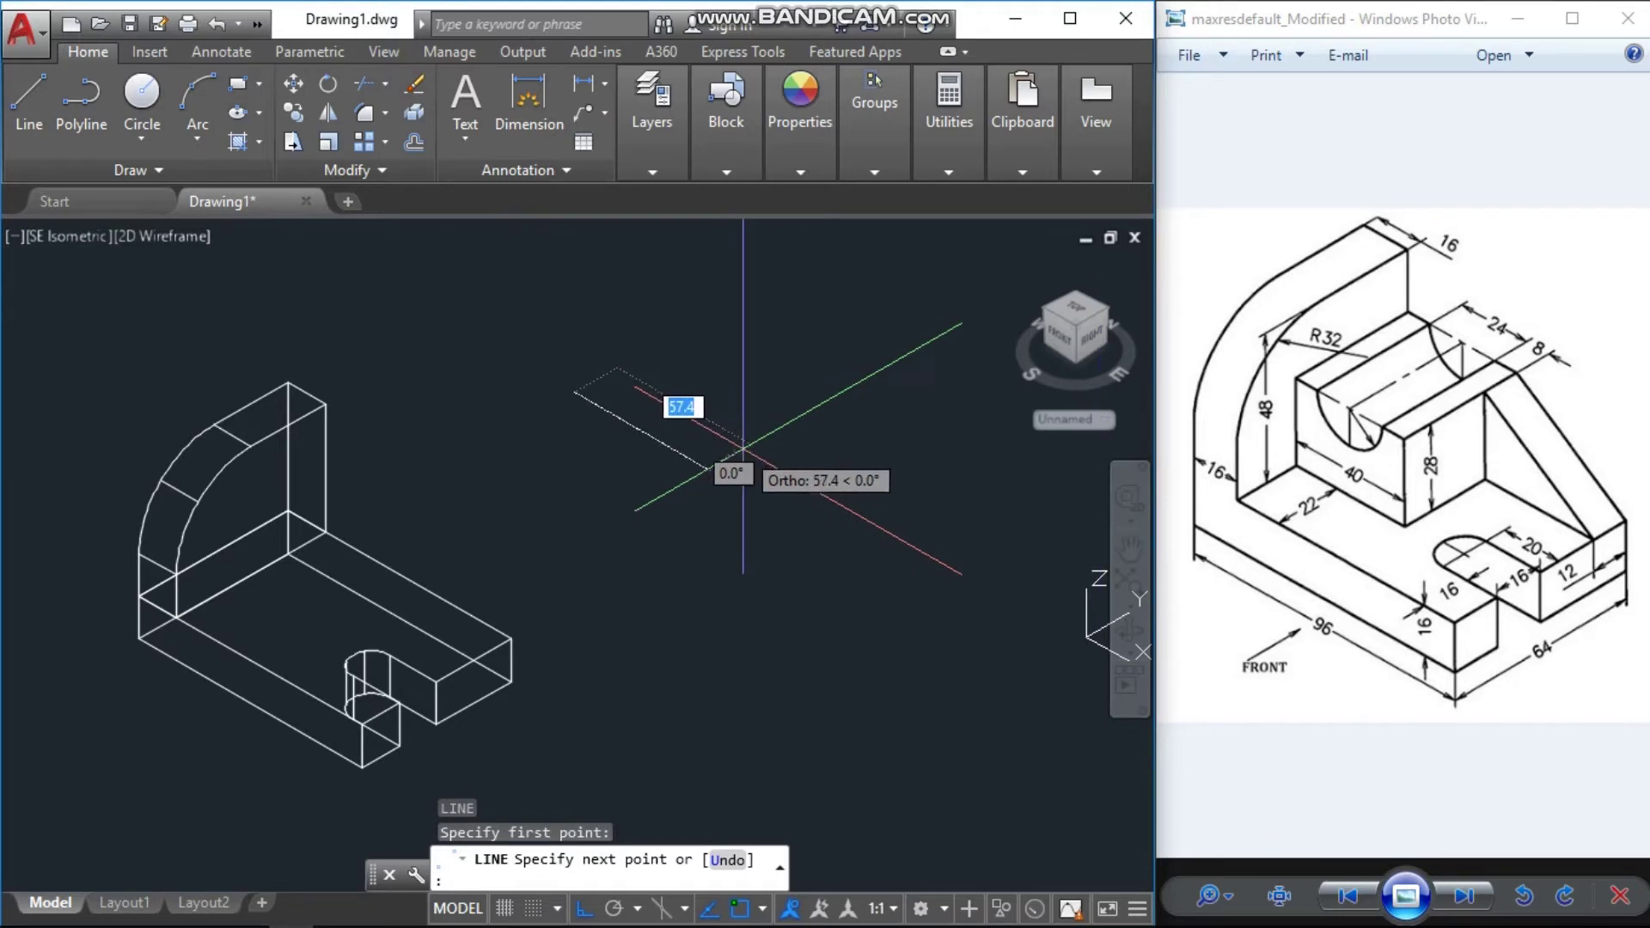
pyautogui.write('40')
pyautogui.press('Return')
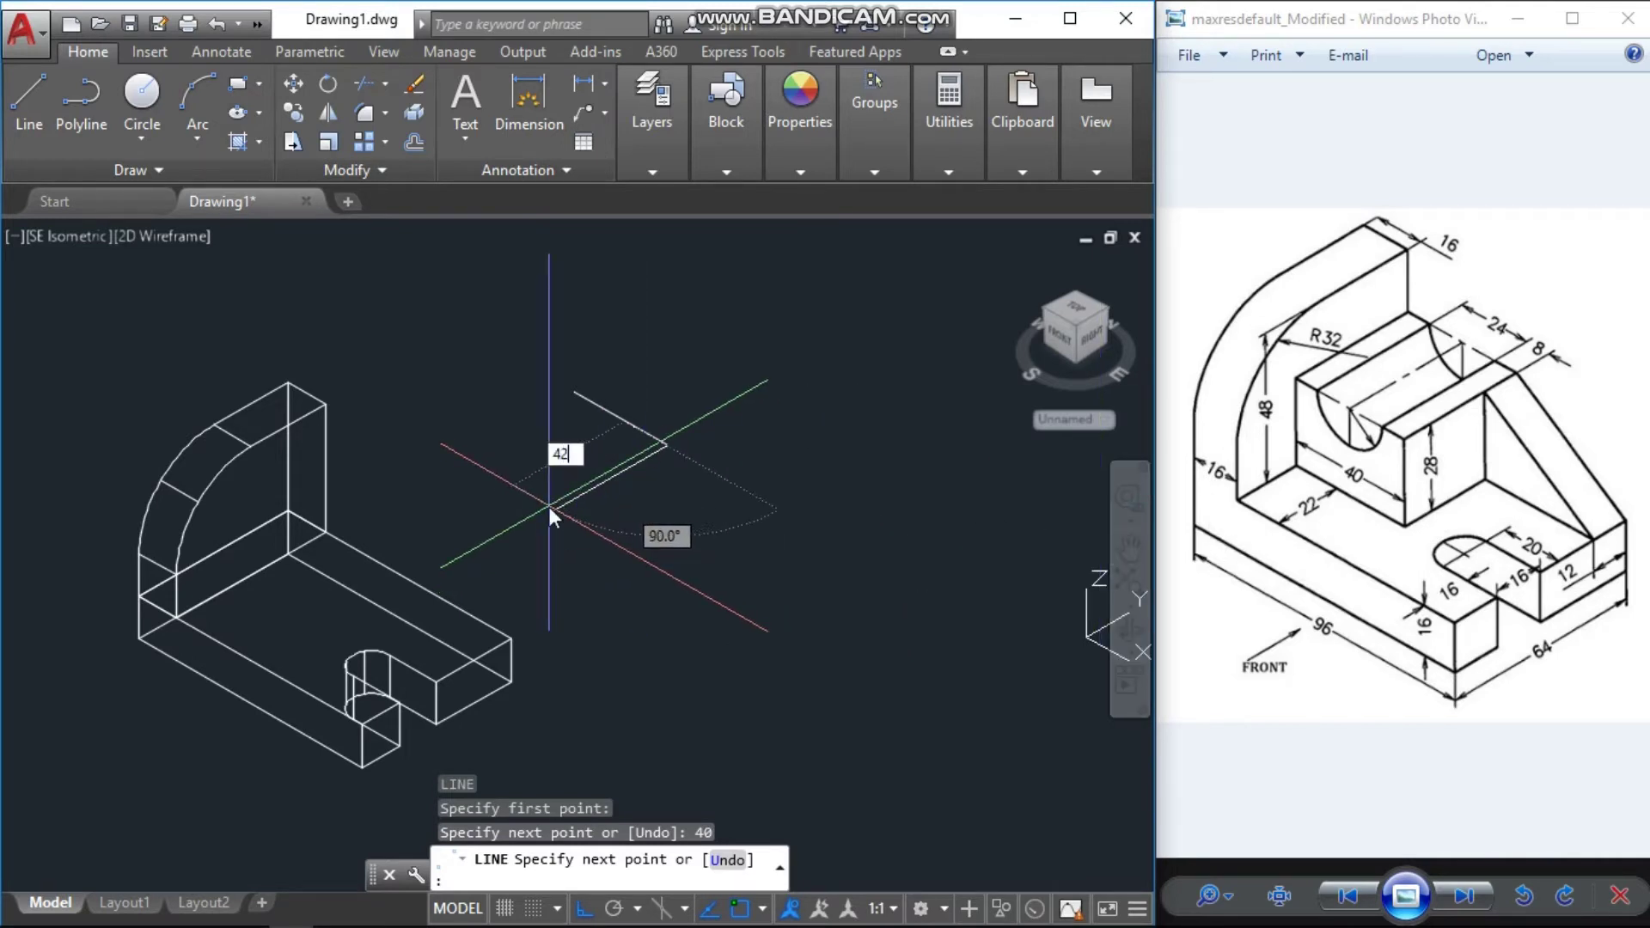
pyautogui.press('Return')
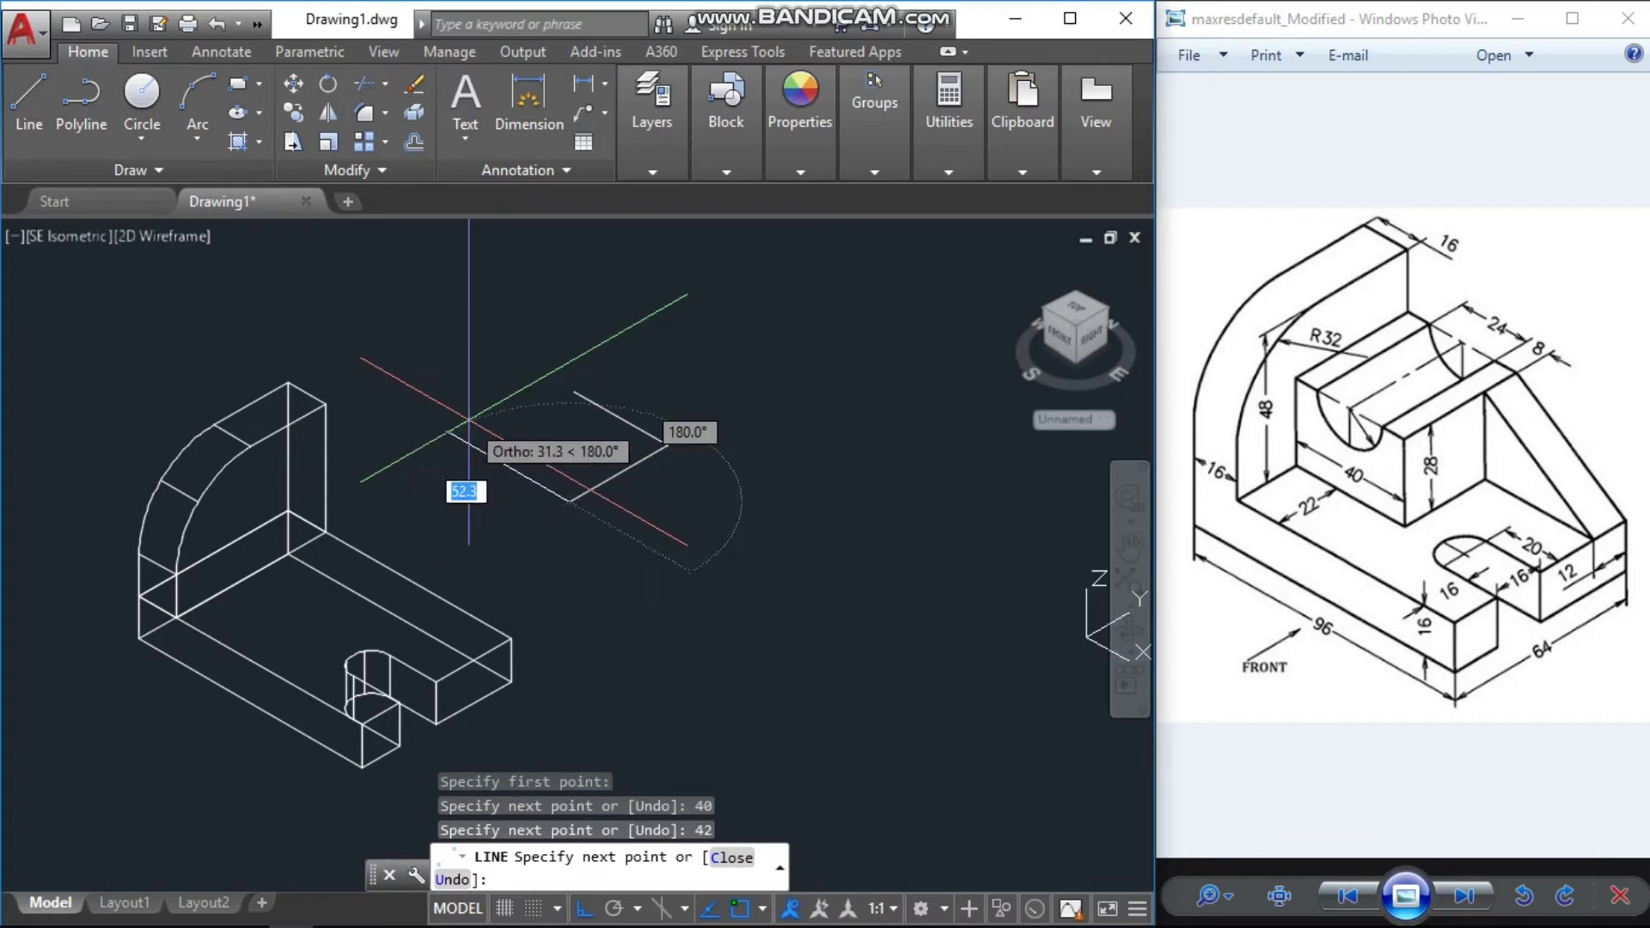
pyautogui.write('40')
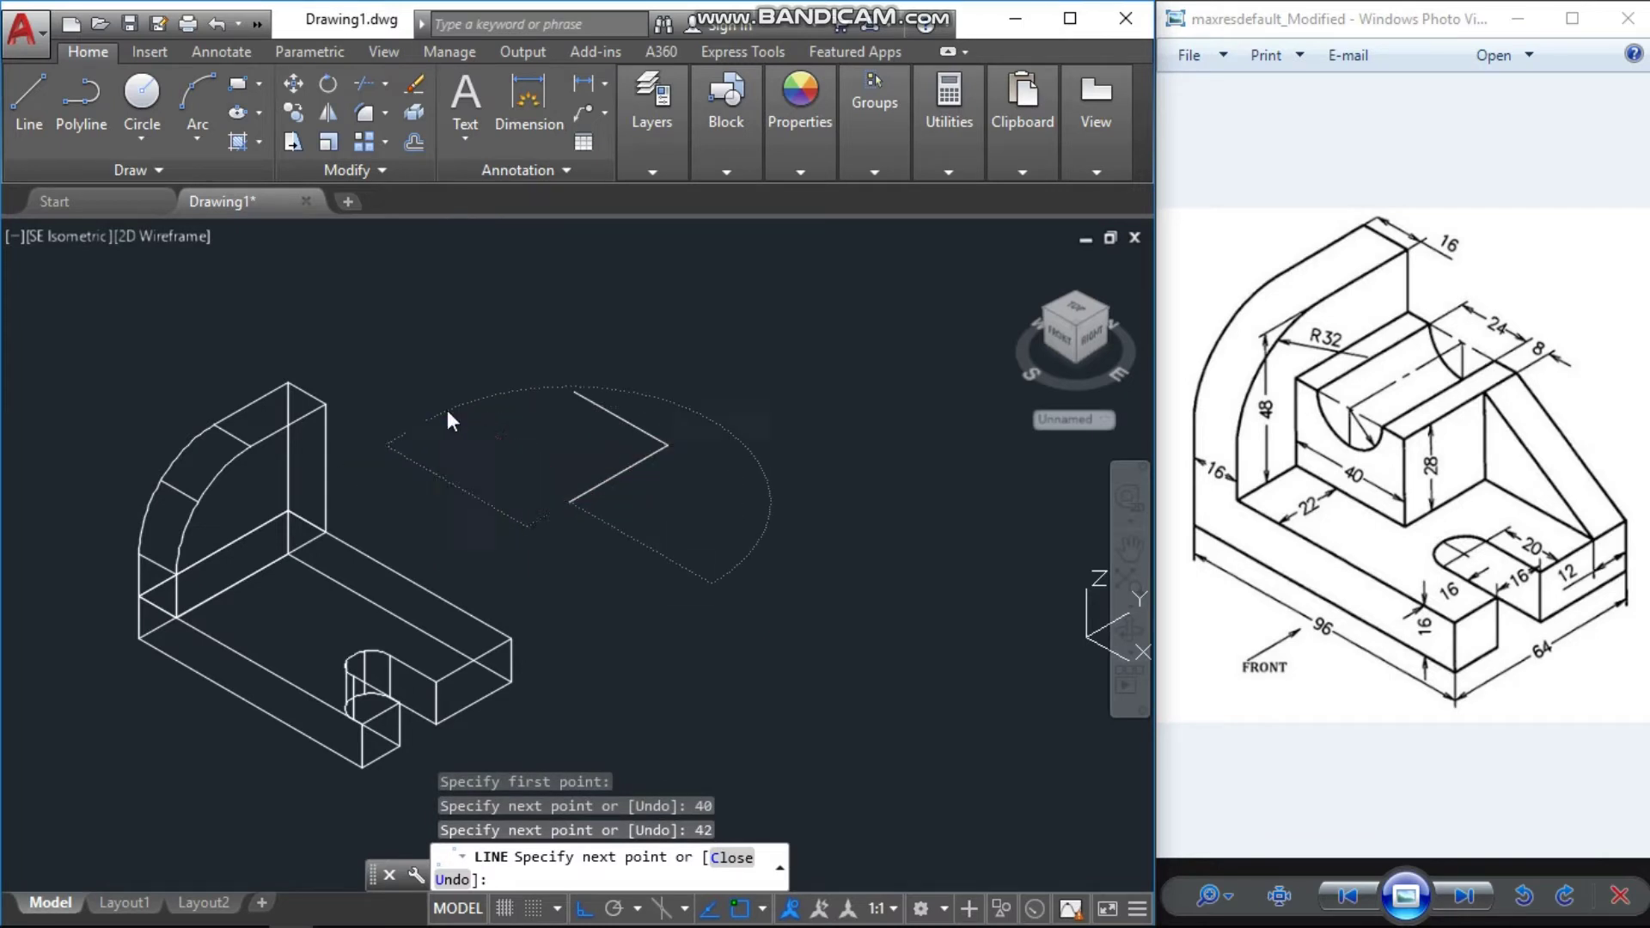
pyautogui.press('Return')
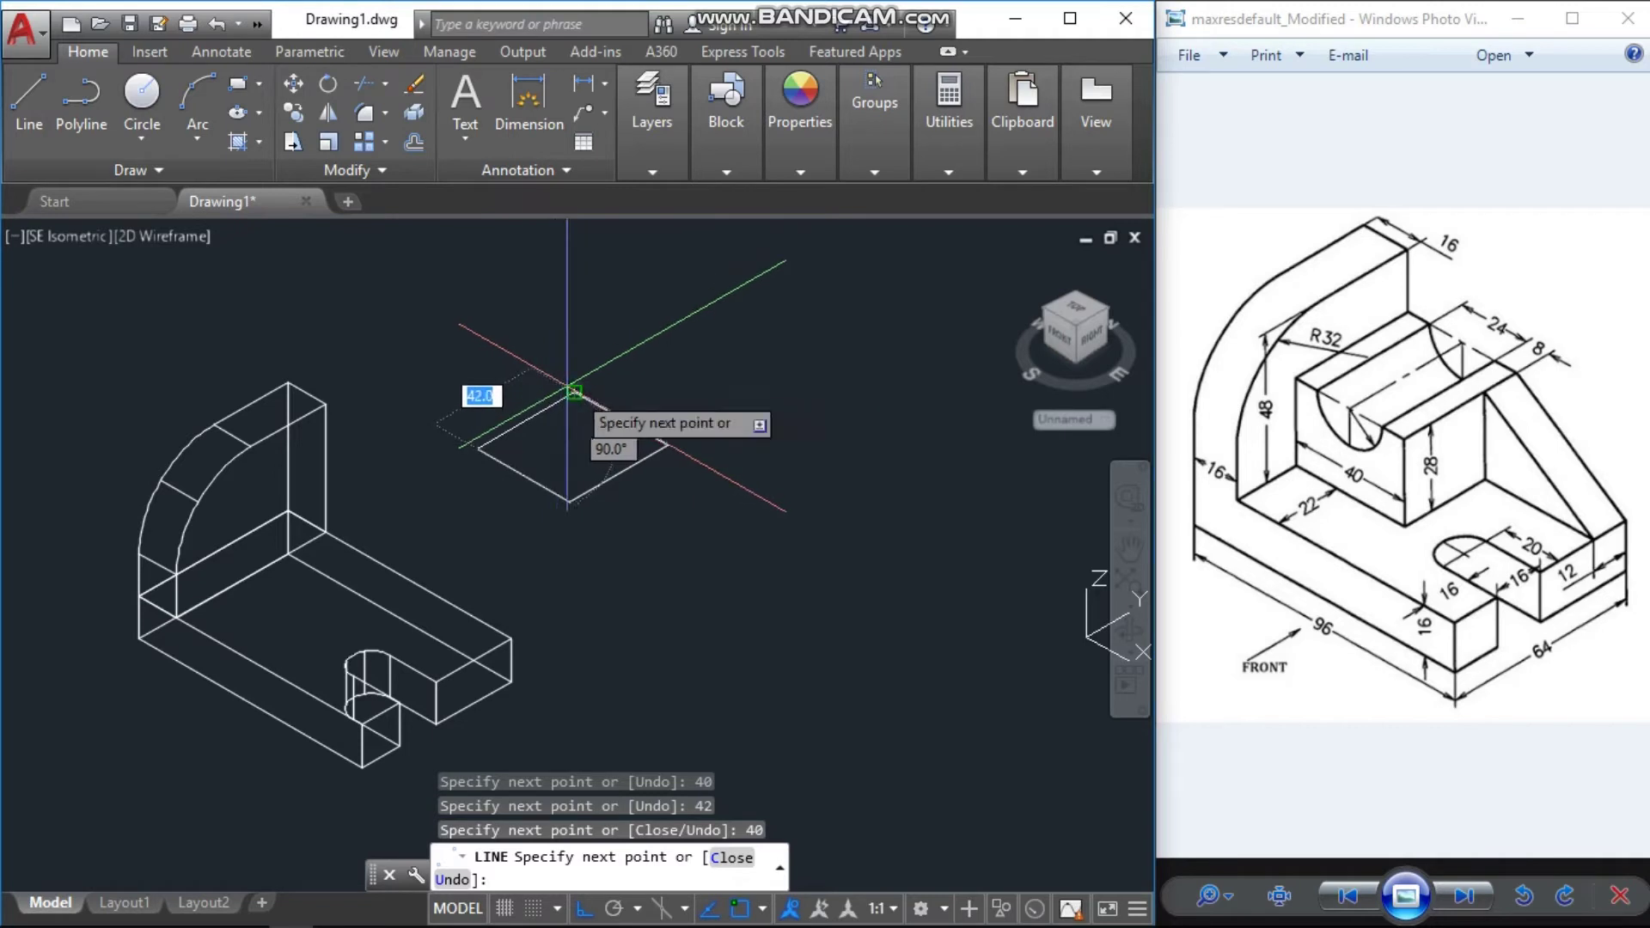
pyautogui.click(573, 391)
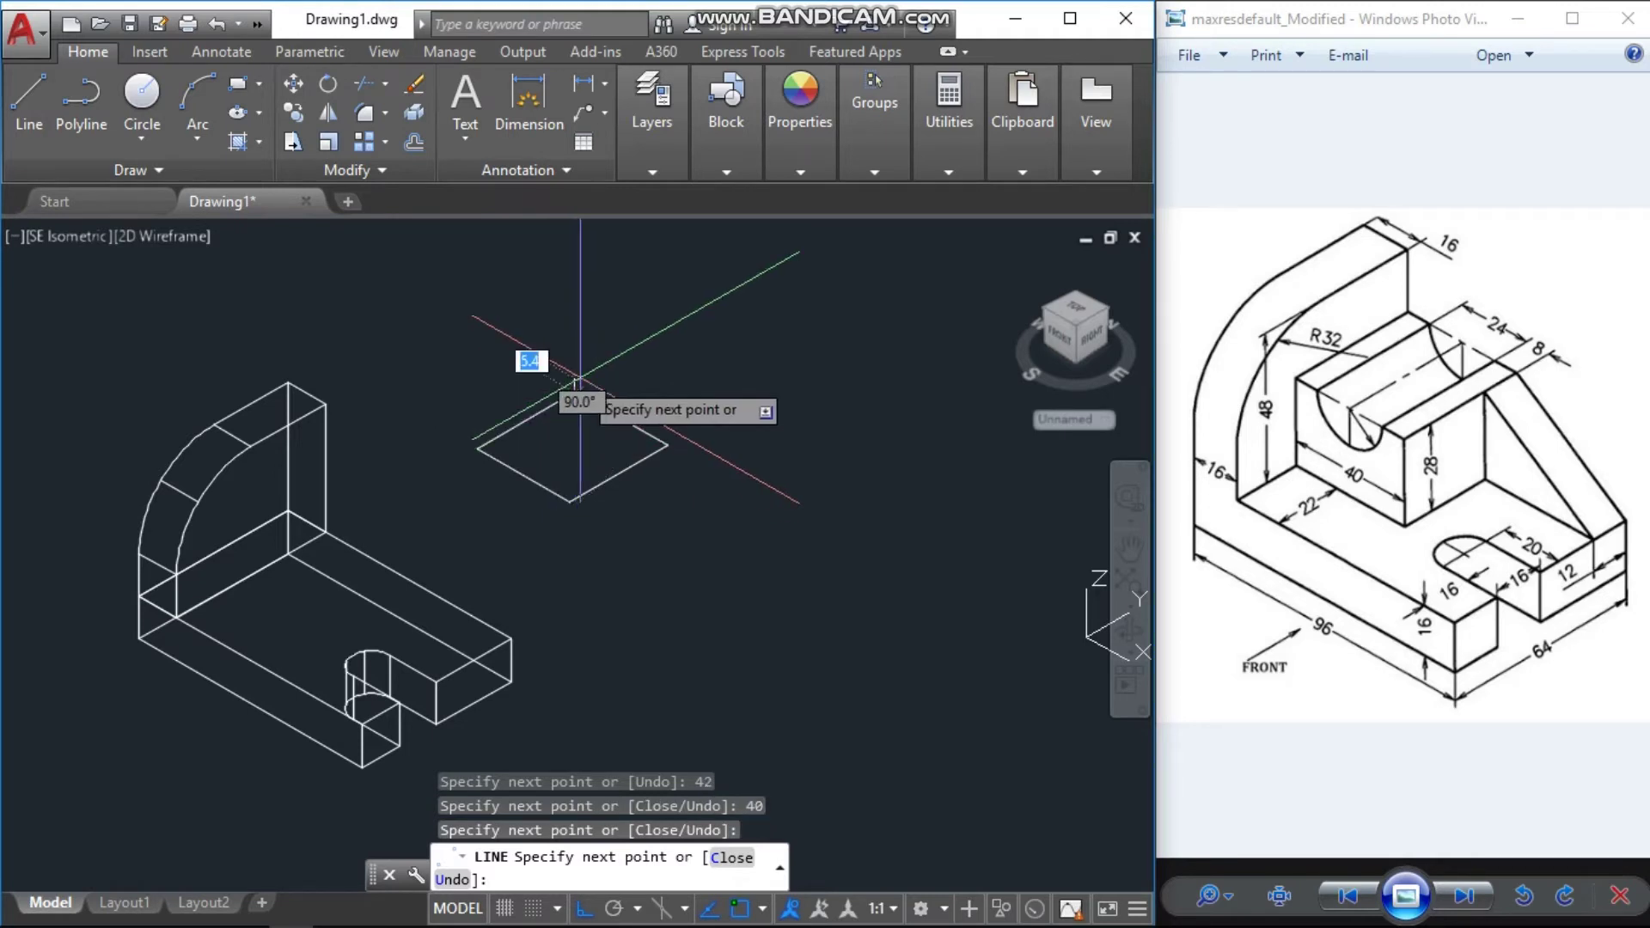
pyautogui.press('Return')
pyautogui.moveTo(578, 368); pyautogui.dragTo(542, 373, button='middle')
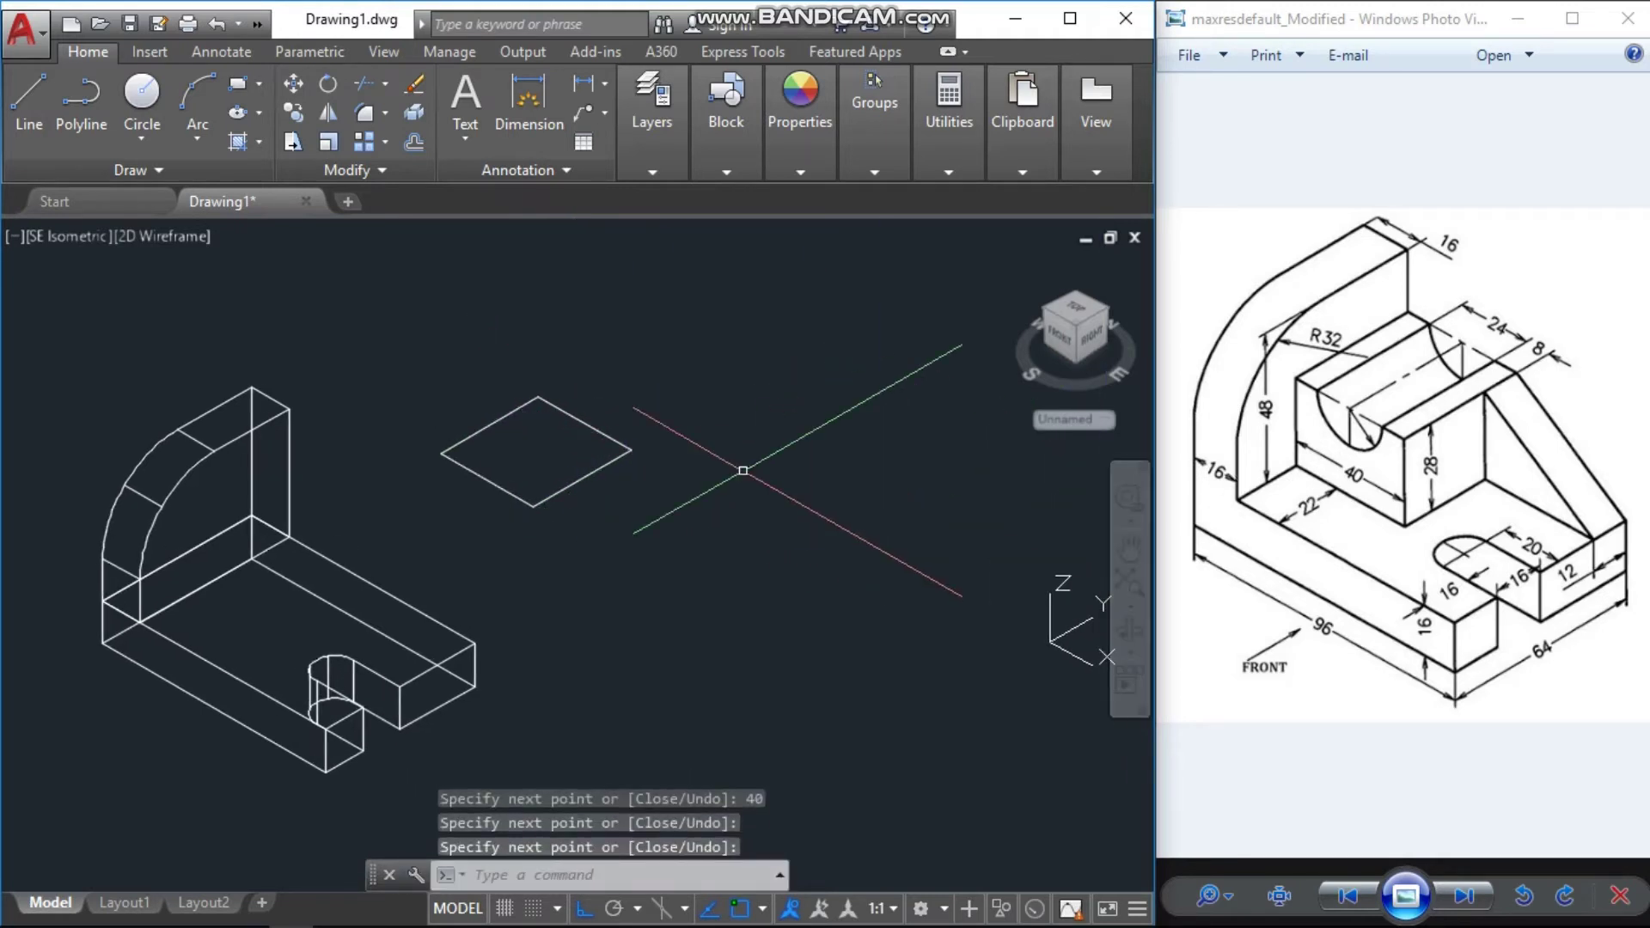
pyautogui.press('Escape')
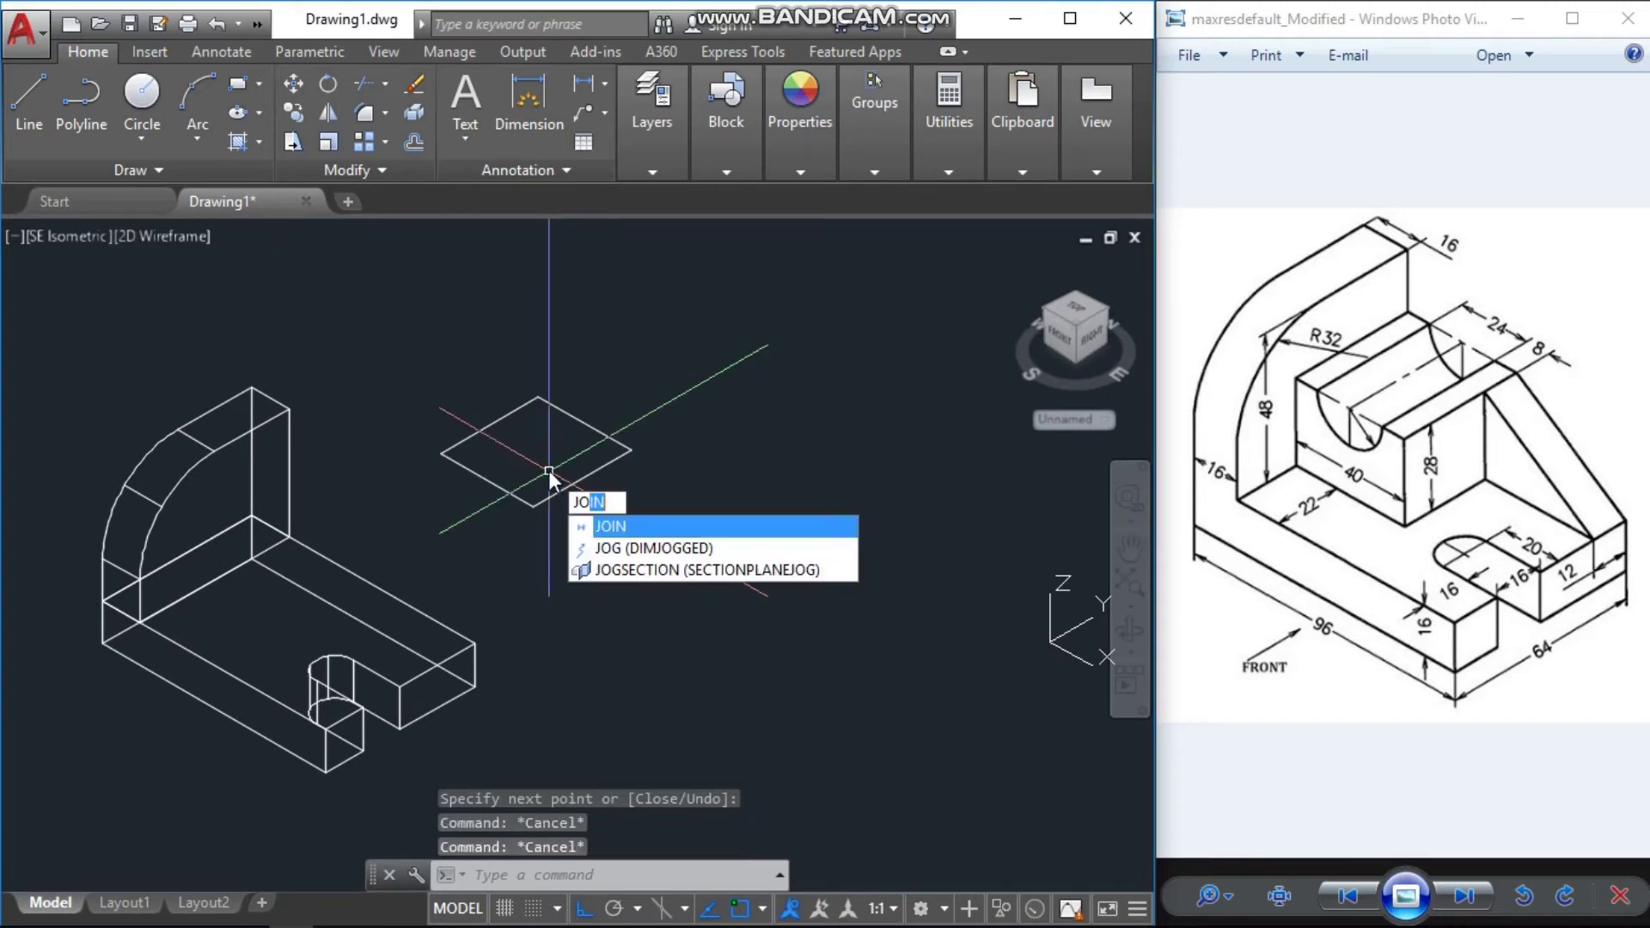
# Join the four lines into a single polyline using a window selection
pyautogui.write('JO')
pyautogui.press('Return')
pyautogui.click(628, 361)
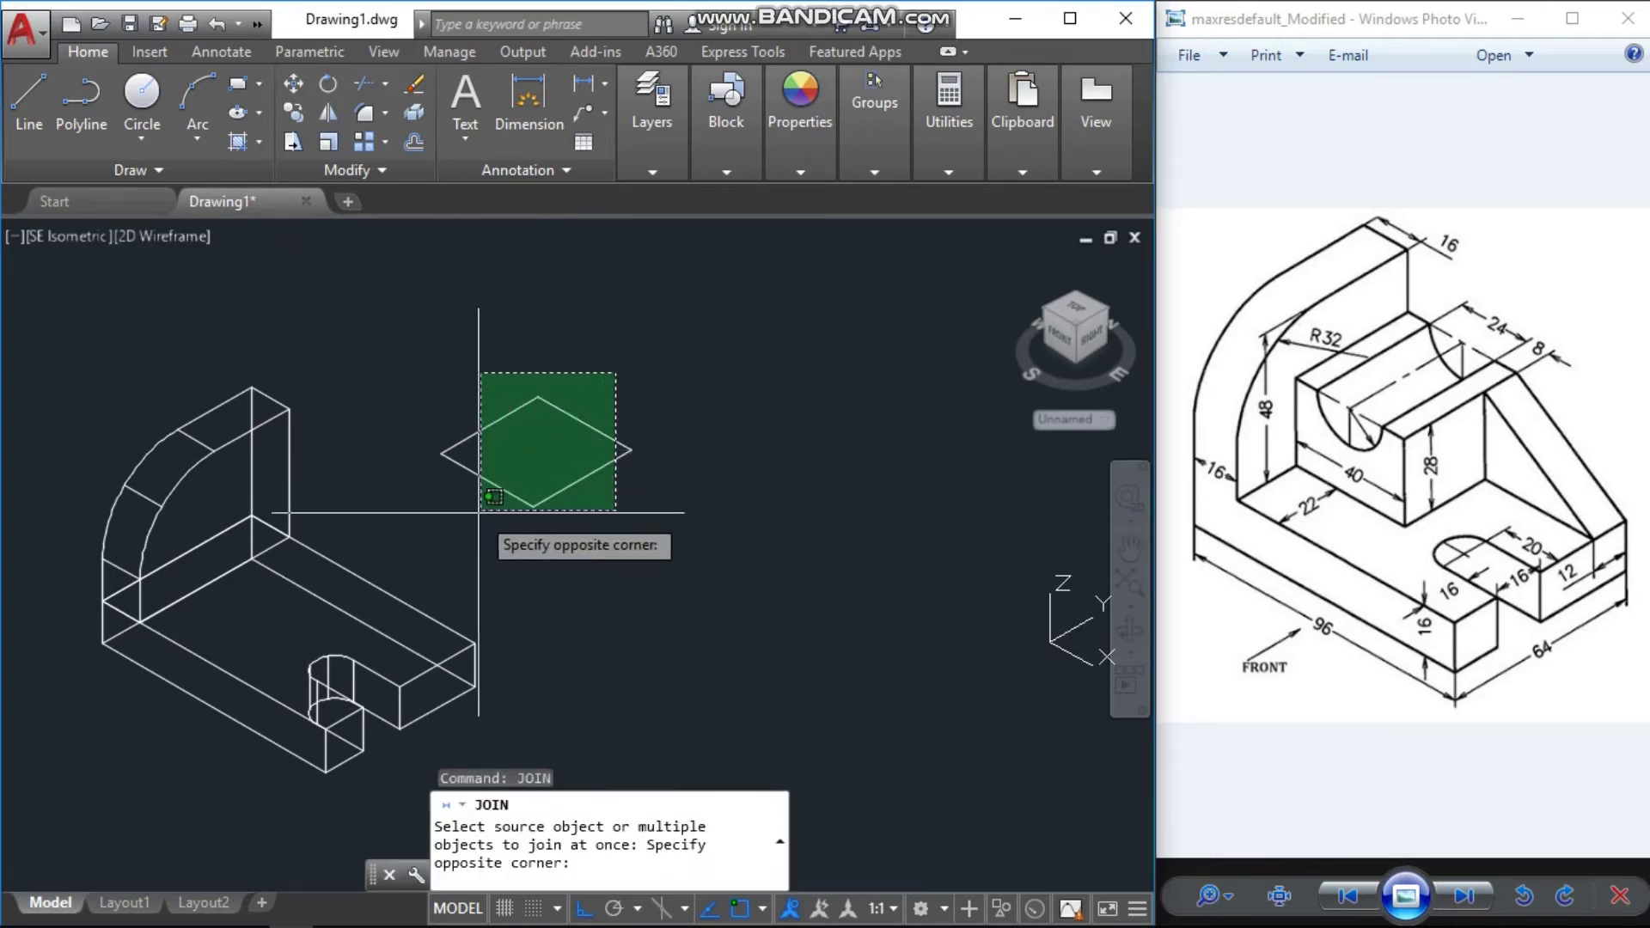
pyautogui.click(472, 522)
pyautogui.press('Return')
pyautogui.moveTo(550, 540); pyautogui.dragTo(540, 562, button='middle')
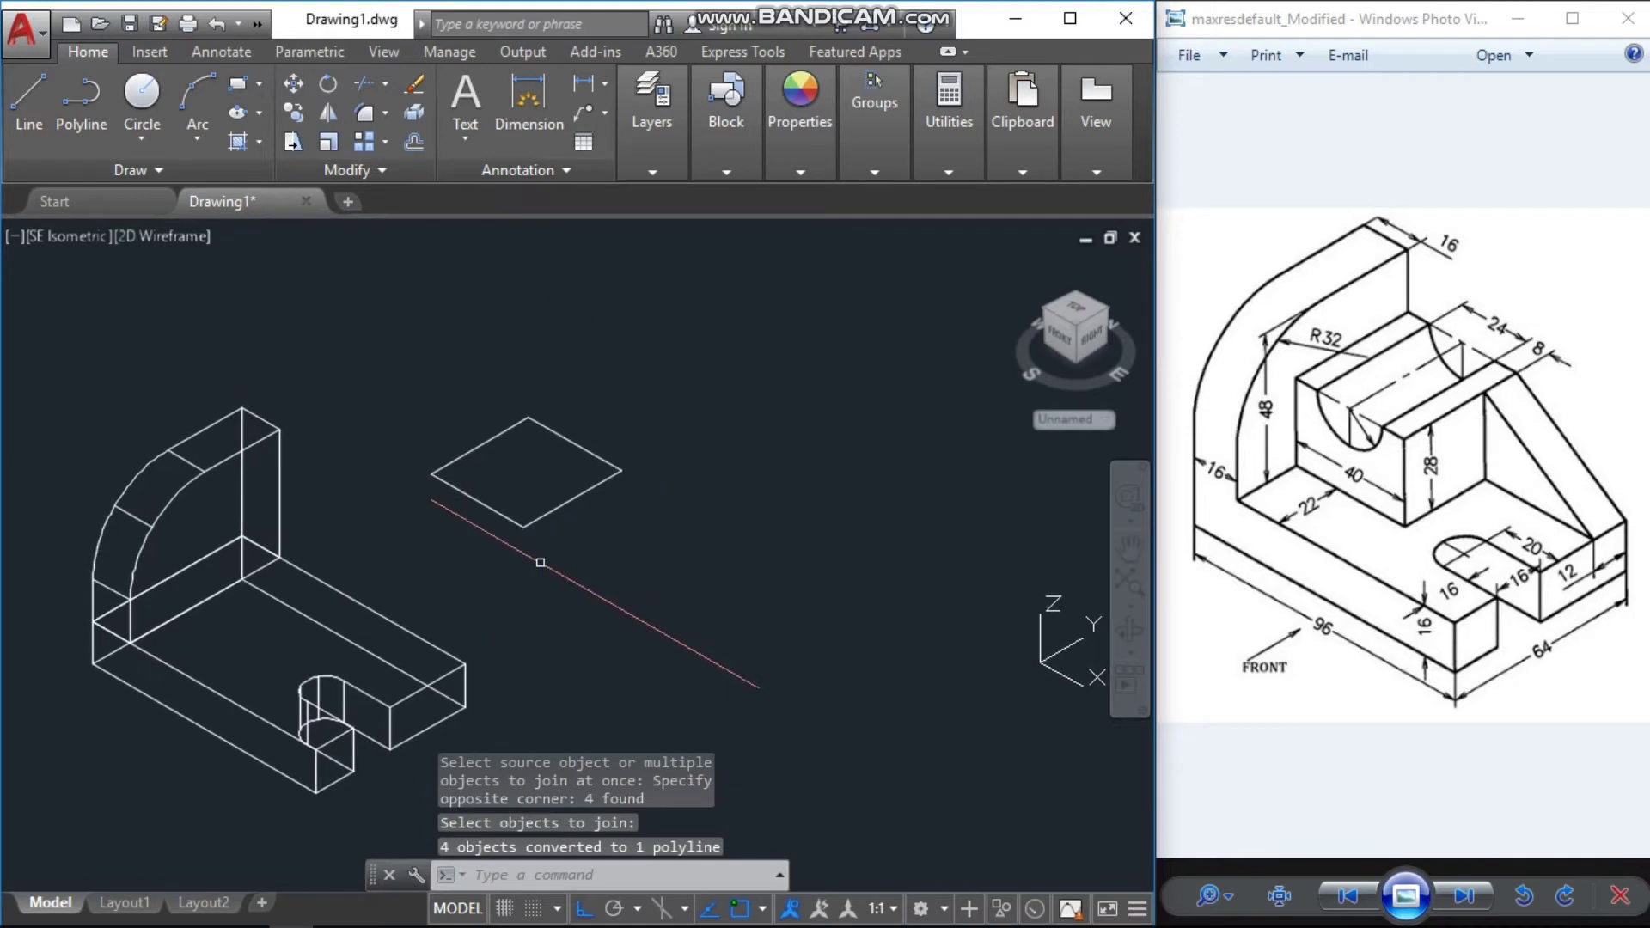
# Extrude the 40 by 42 polyline 28 units into a solid block
pyautogui.write('T')
pyautogui.press('Return')
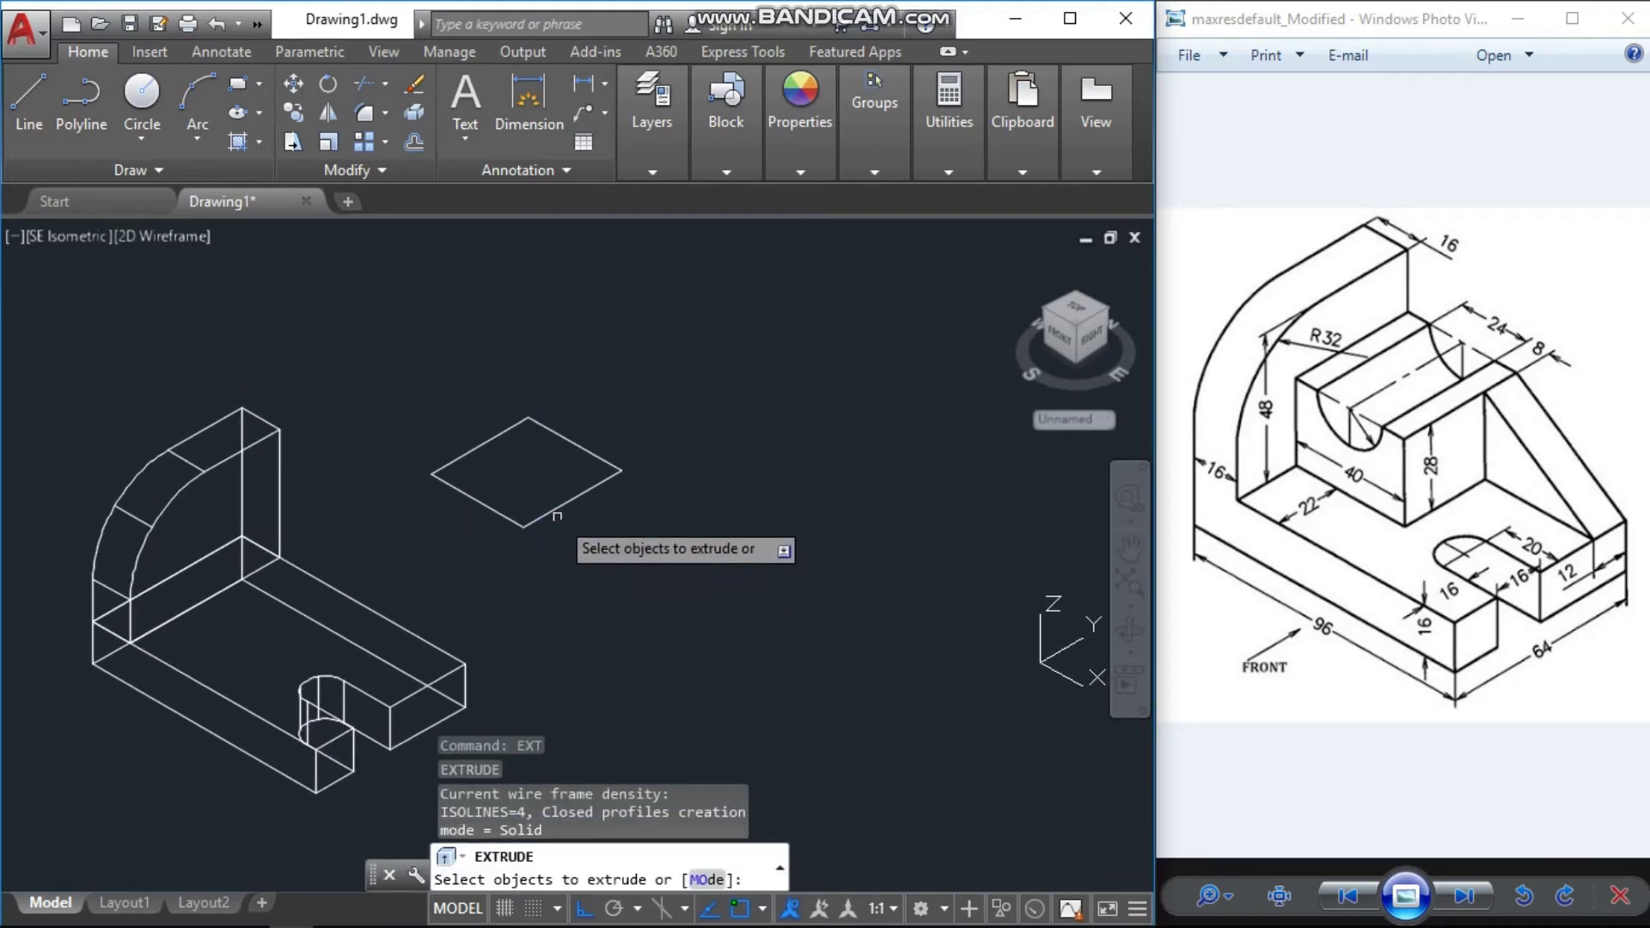
pyautogui.click(566, 545)
pyautogui.click(554, 504)
pyautogui.press('Return')
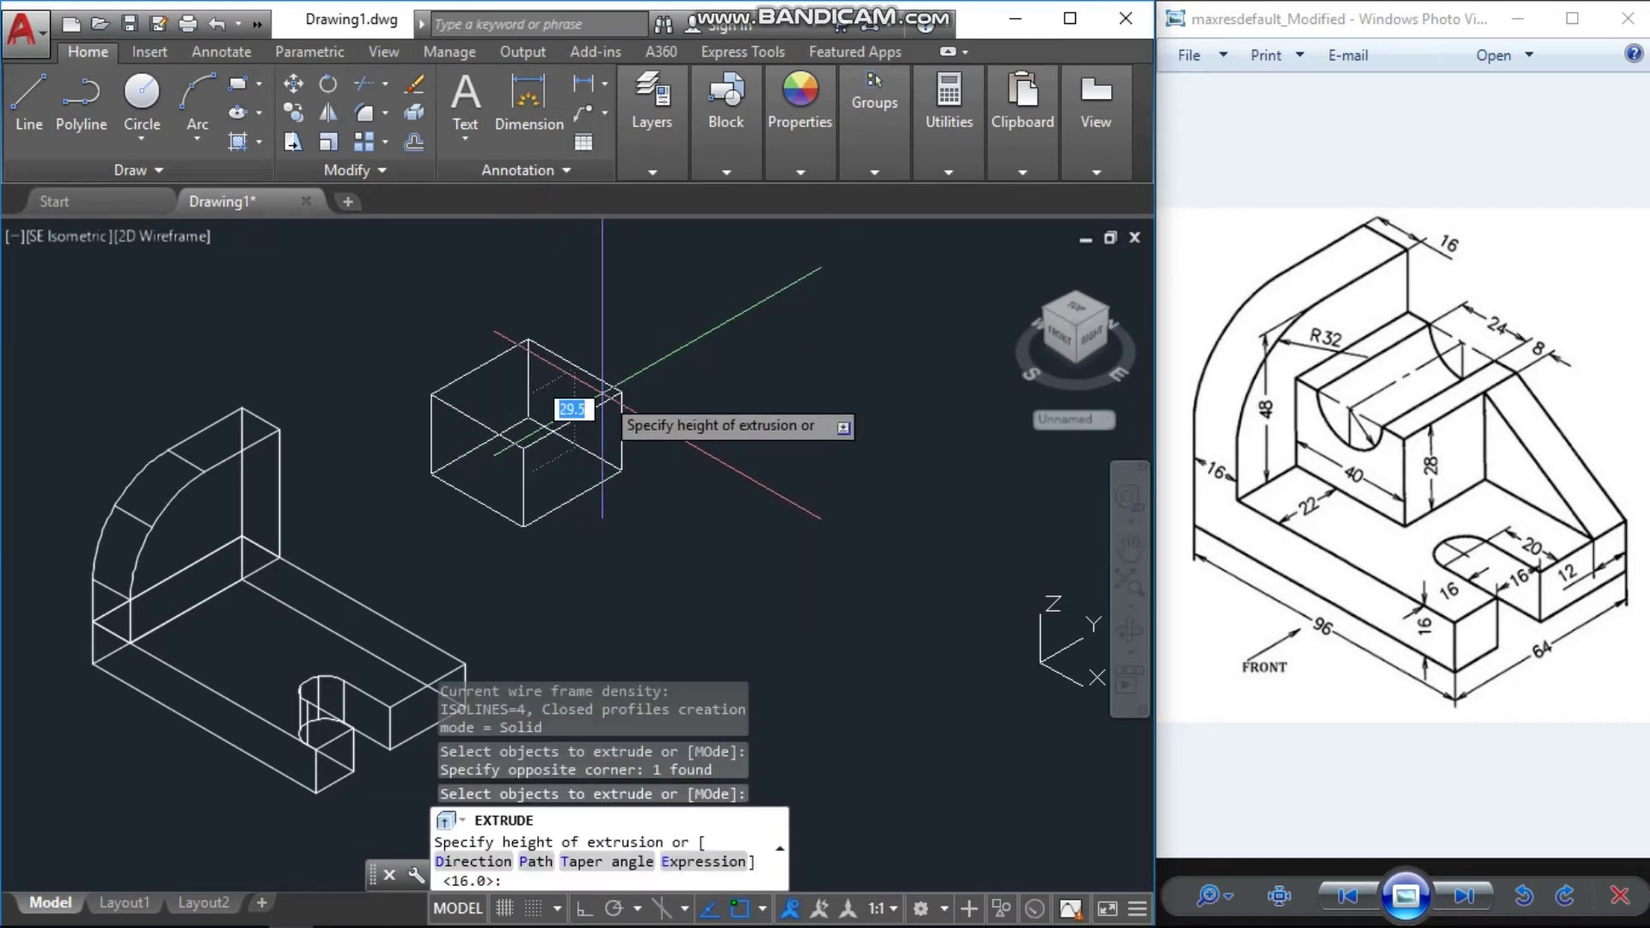
pyautogui.write('28')
pyautogui.press('Return')
pyautogui.press('Escape')
pyautogui.press('Escape')
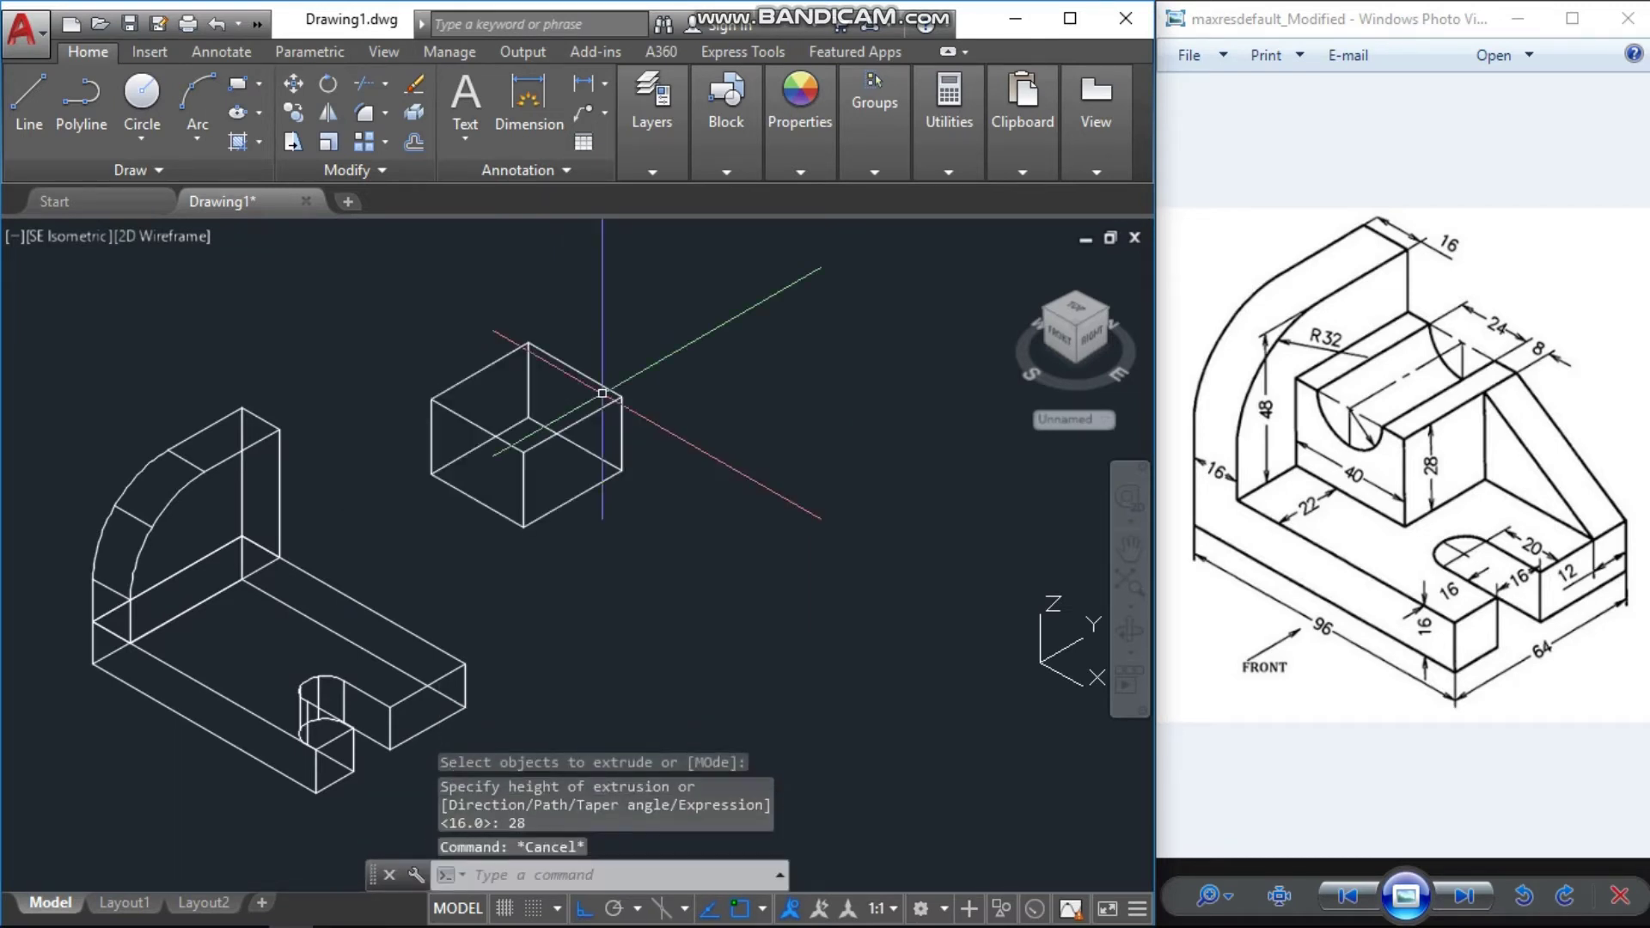
pyautogui.moveTo(520, 459); pyautogui.dragTo(520, 484, button='middle')
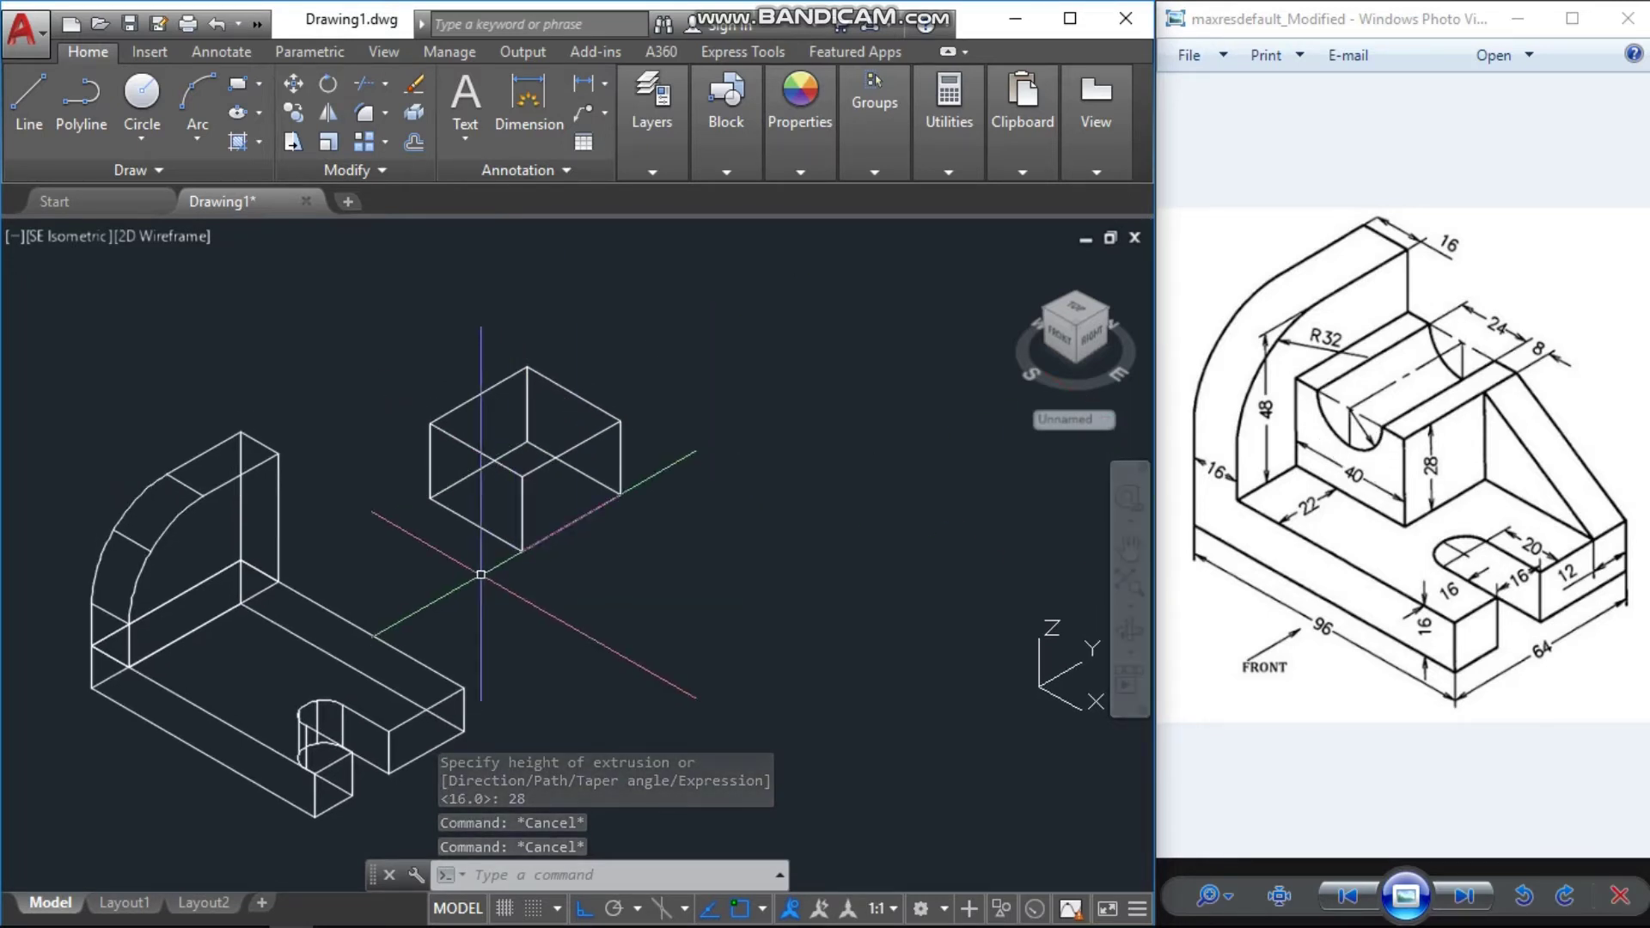
pyautogui.scroll(4, 622, 540)
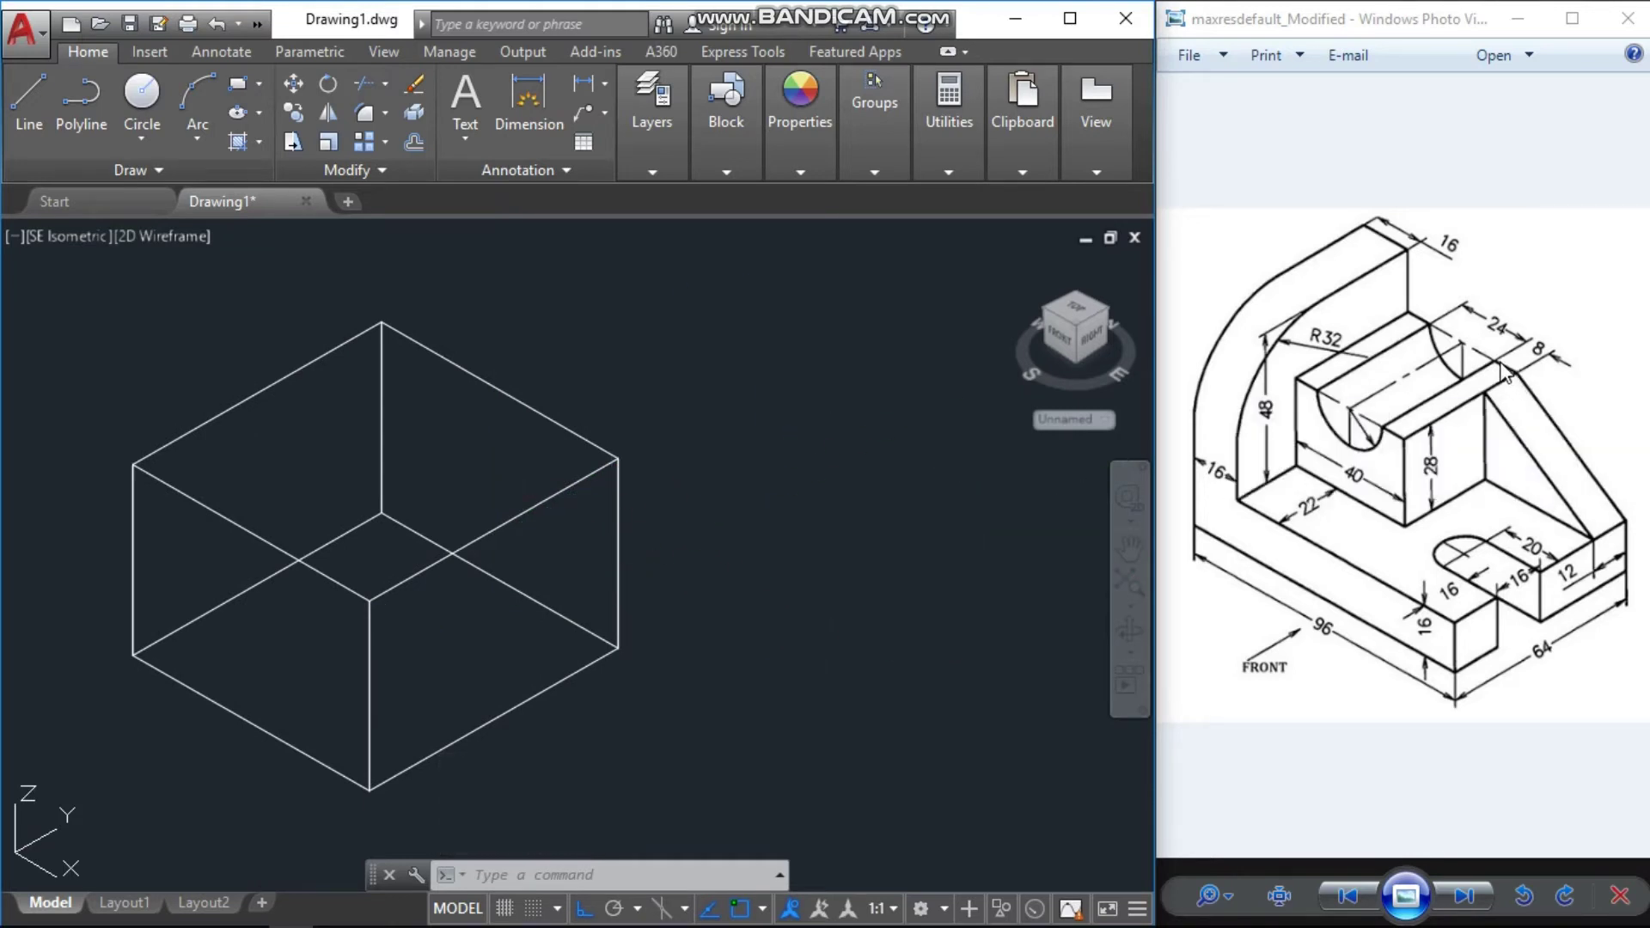
# Draw 8- and 24-long guide lines from the block's corner and erase the unwanted short one
pyautogui.moveTo(559, 631); pyautogui.dragTo(668, 628, button='middle')
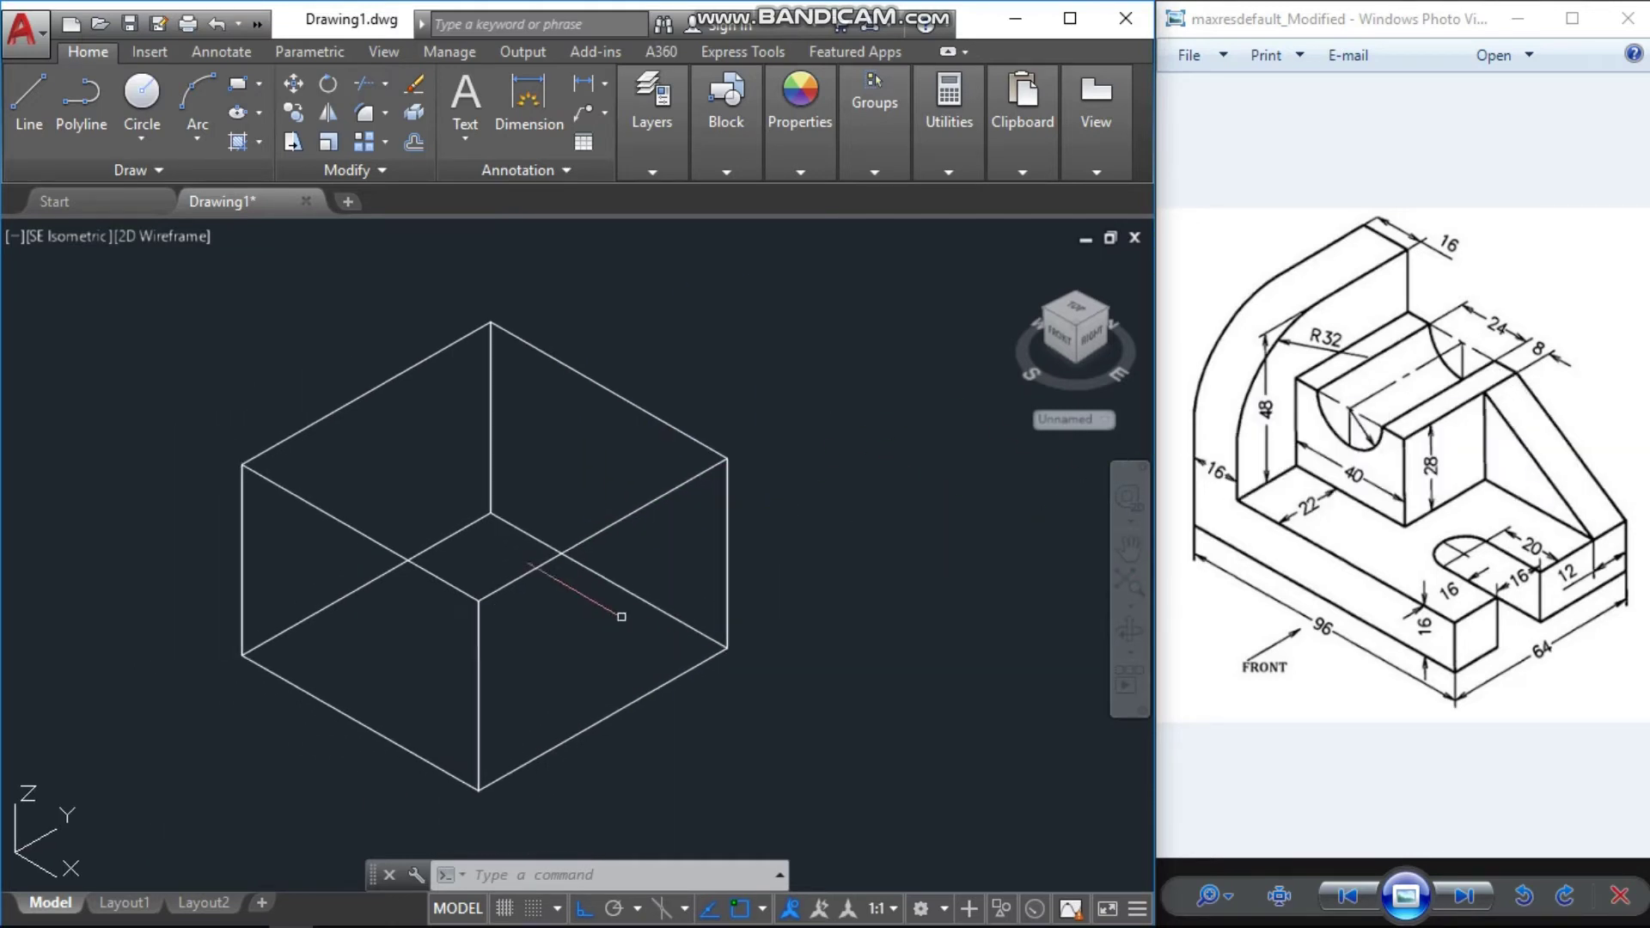
pyautogui.press('Escape')
pyautogui.press('Escape')
pyautogui.press('Escape')
pyautogui.write('l')
pyautogui.press('Return')
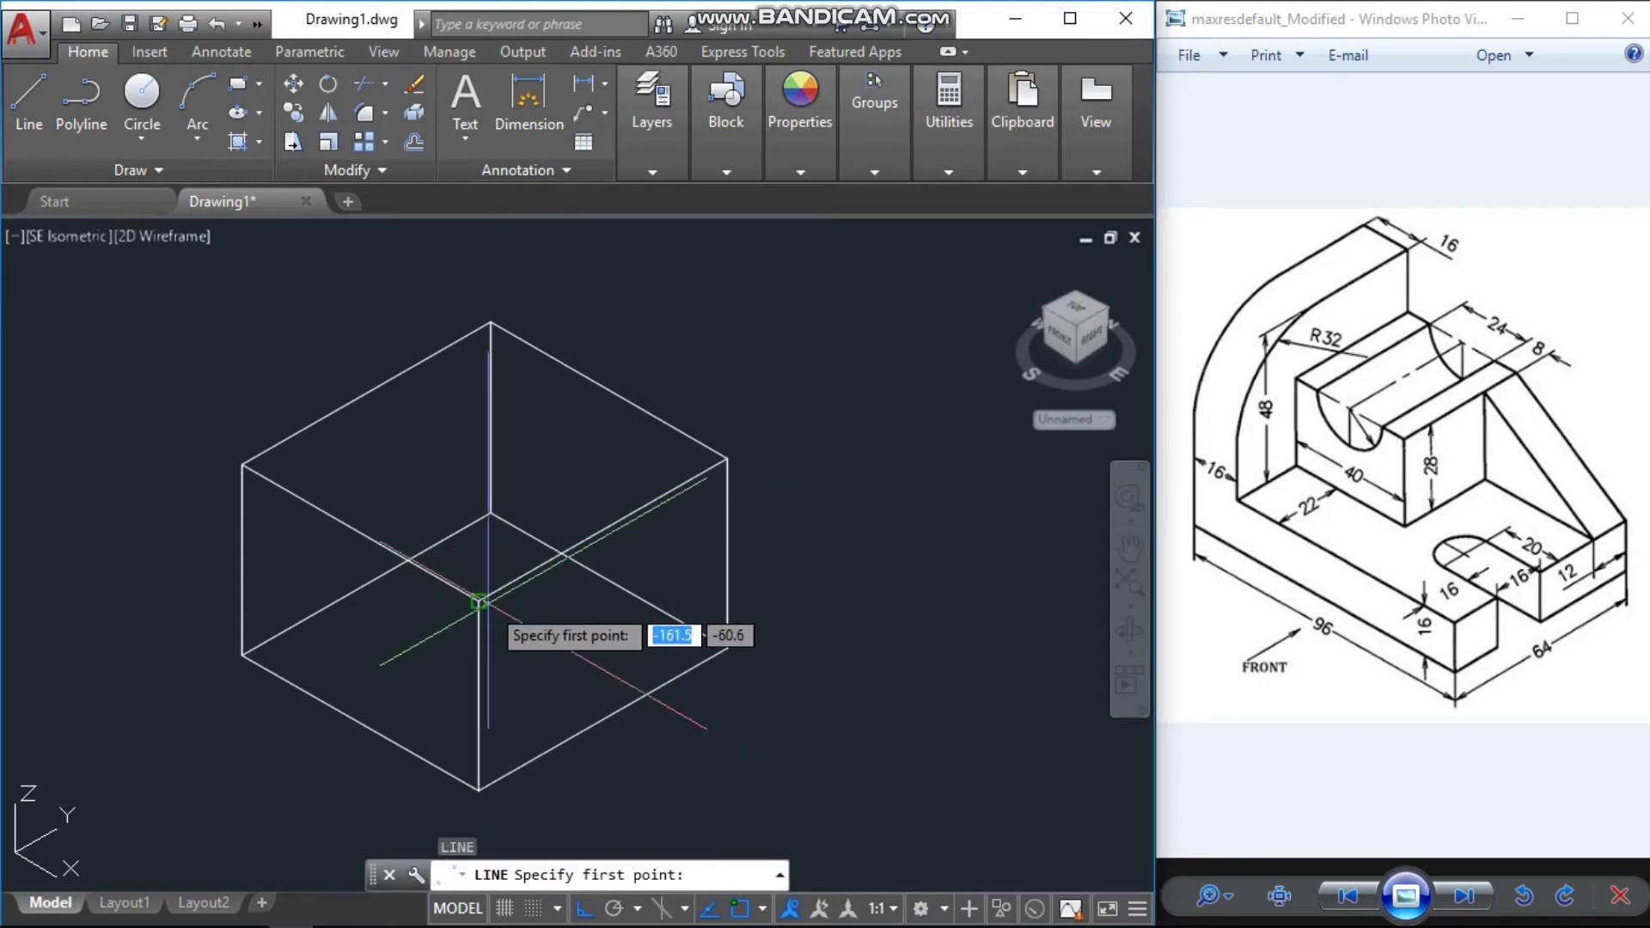
pyautogui.click(479, 601)
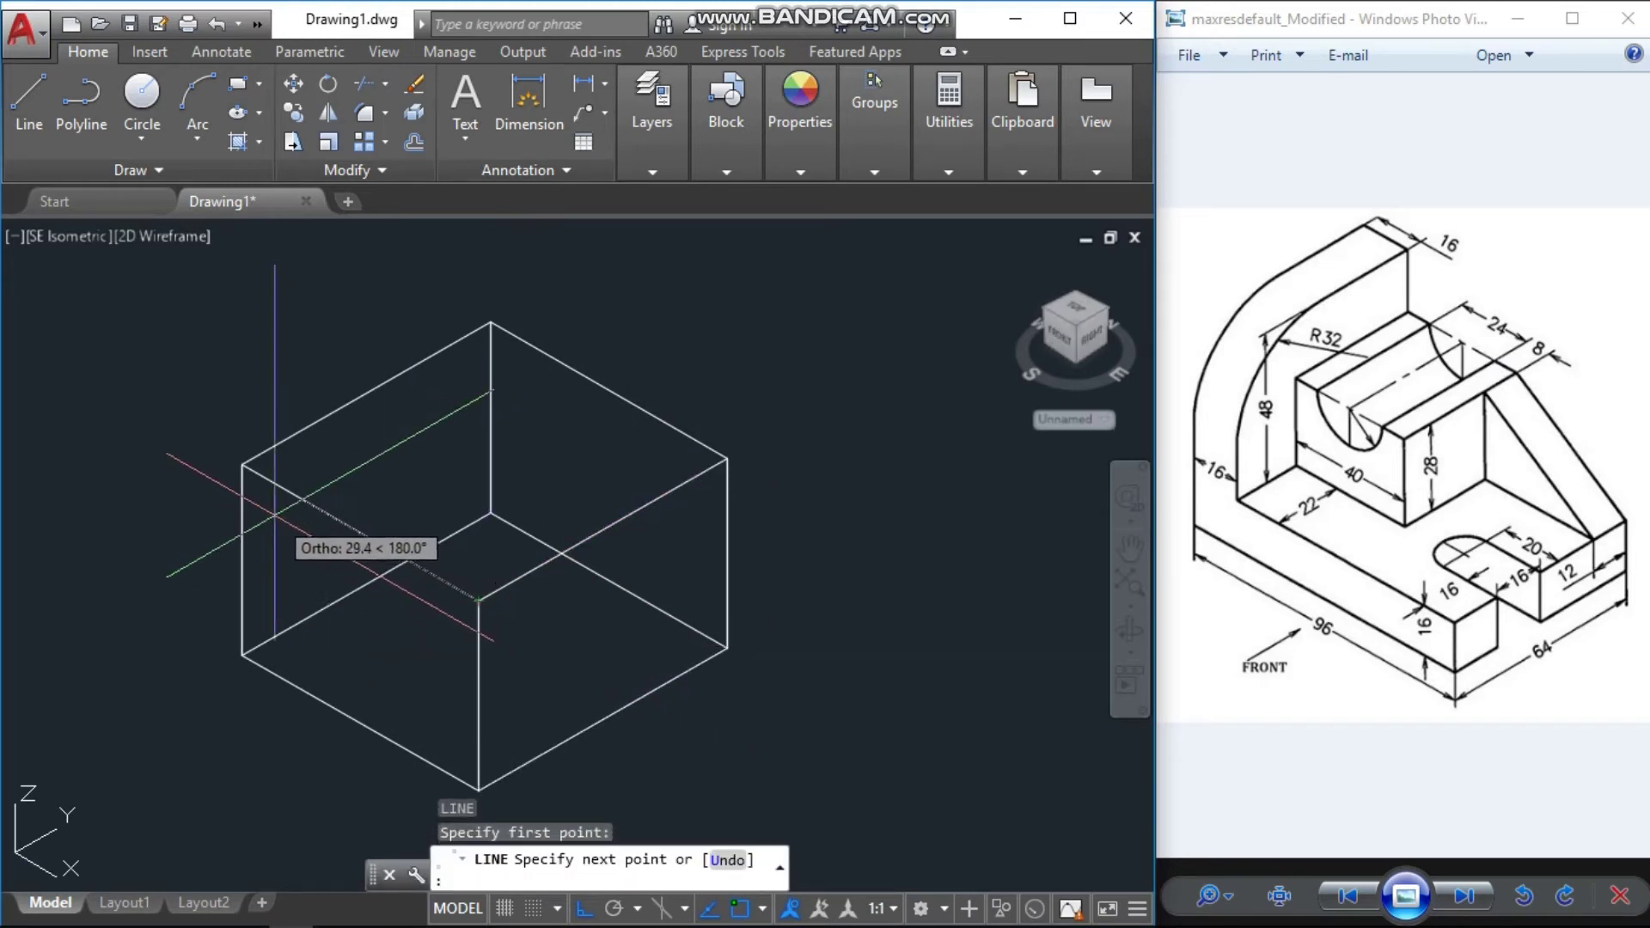
pyautogui.click(242, 464)
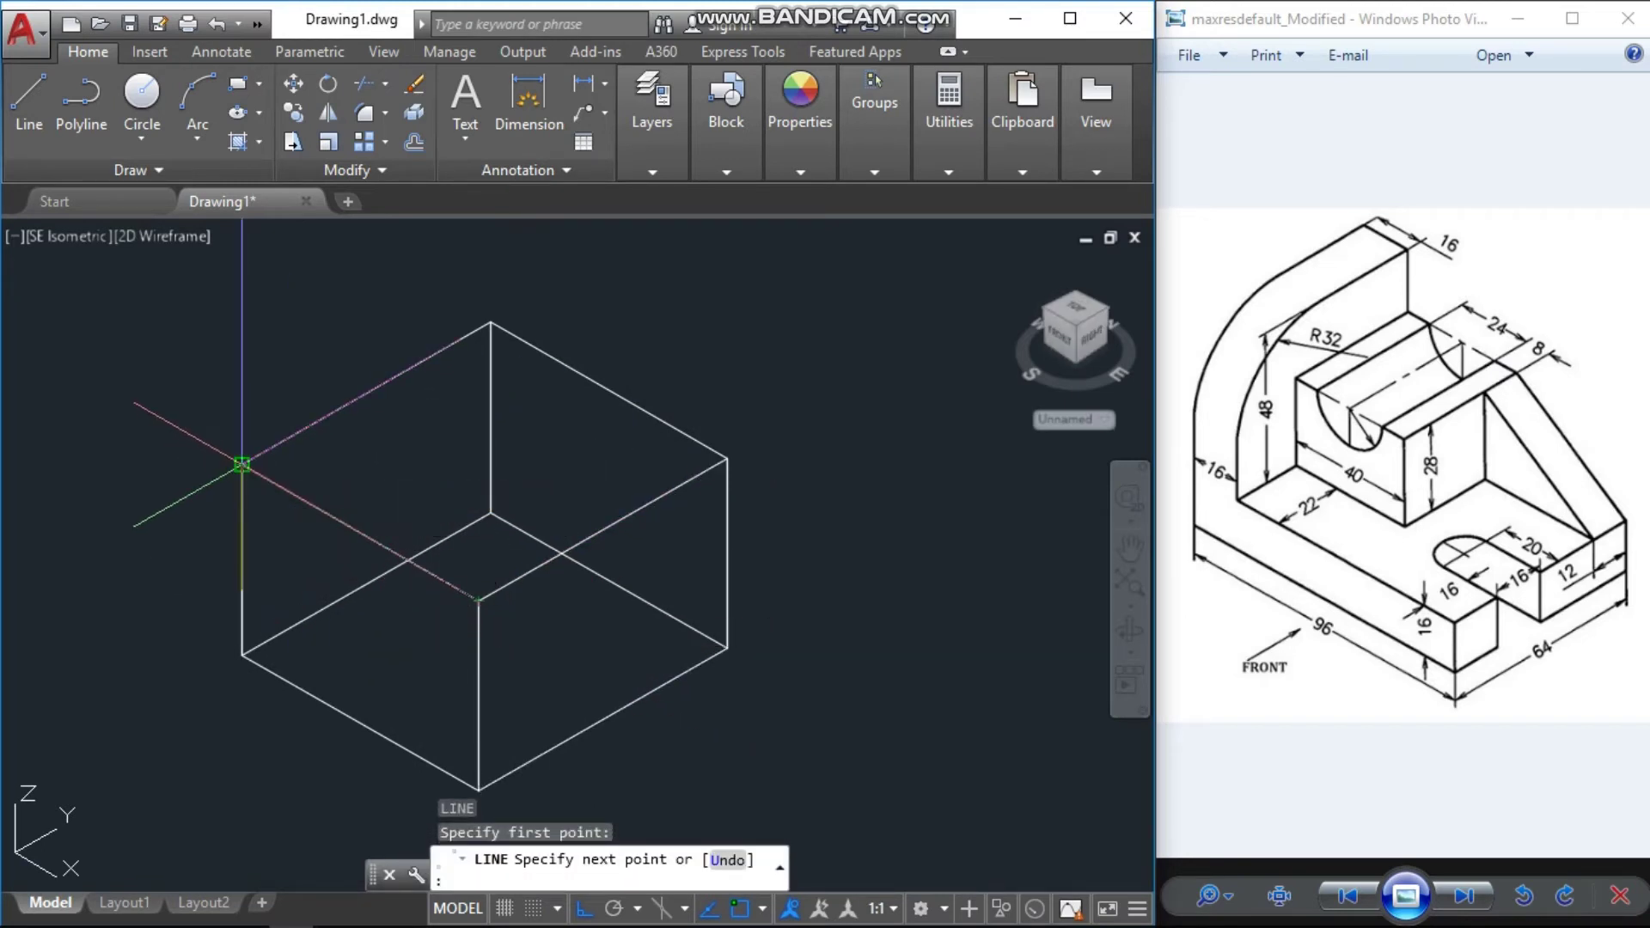
pyautogui.write('8')
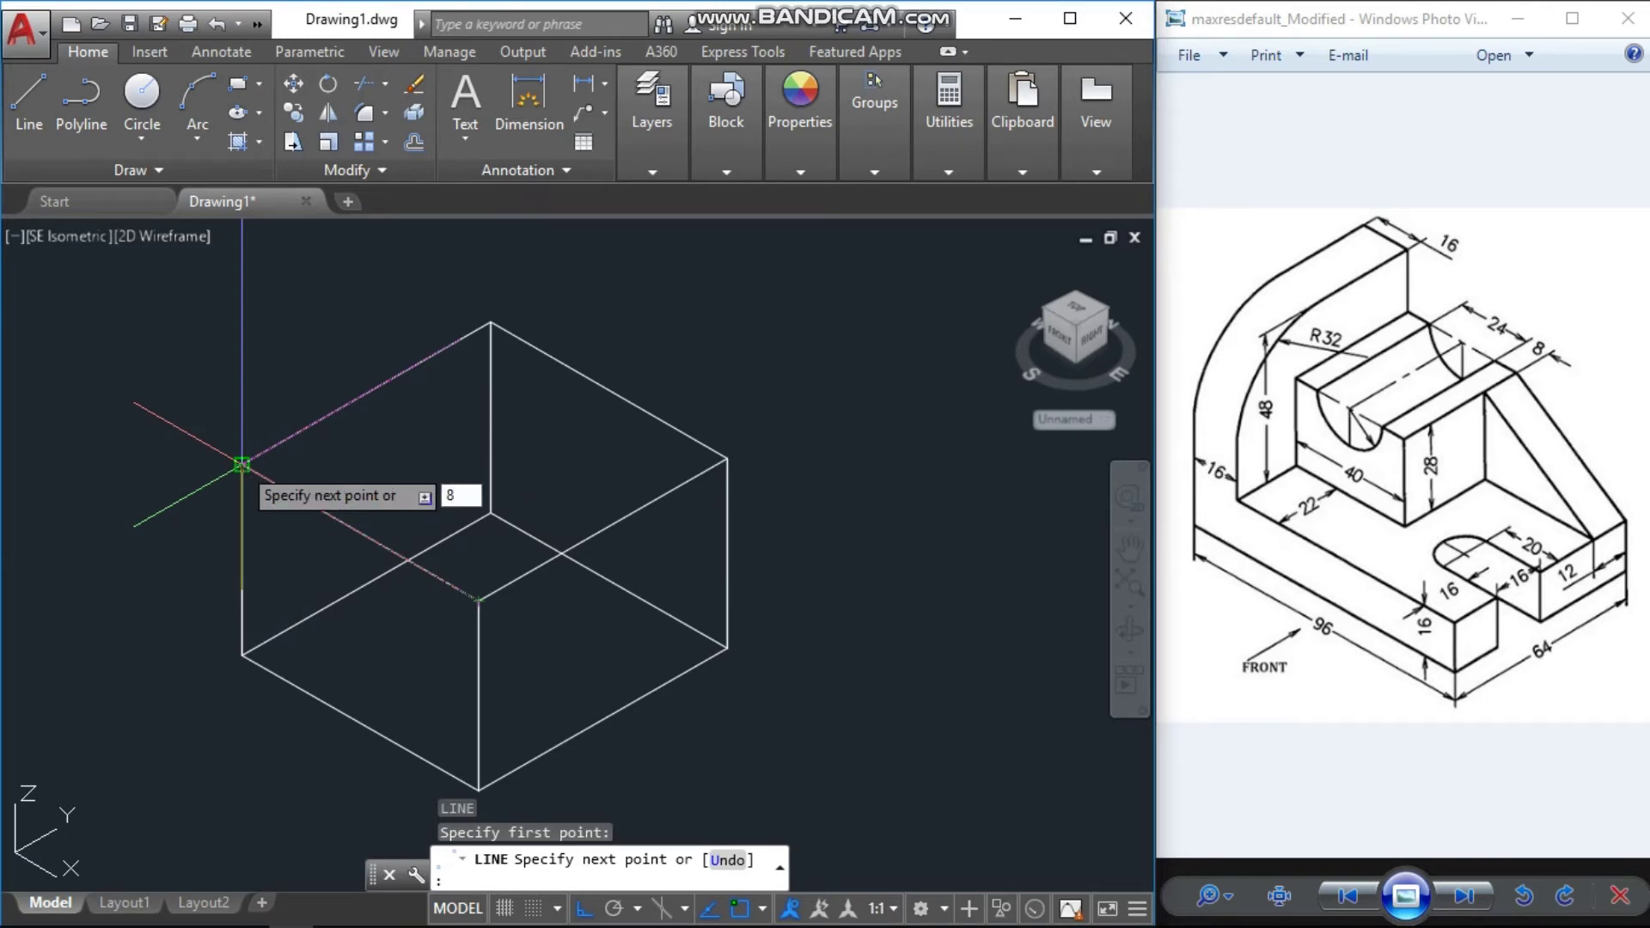
pyautogui.press('Return')
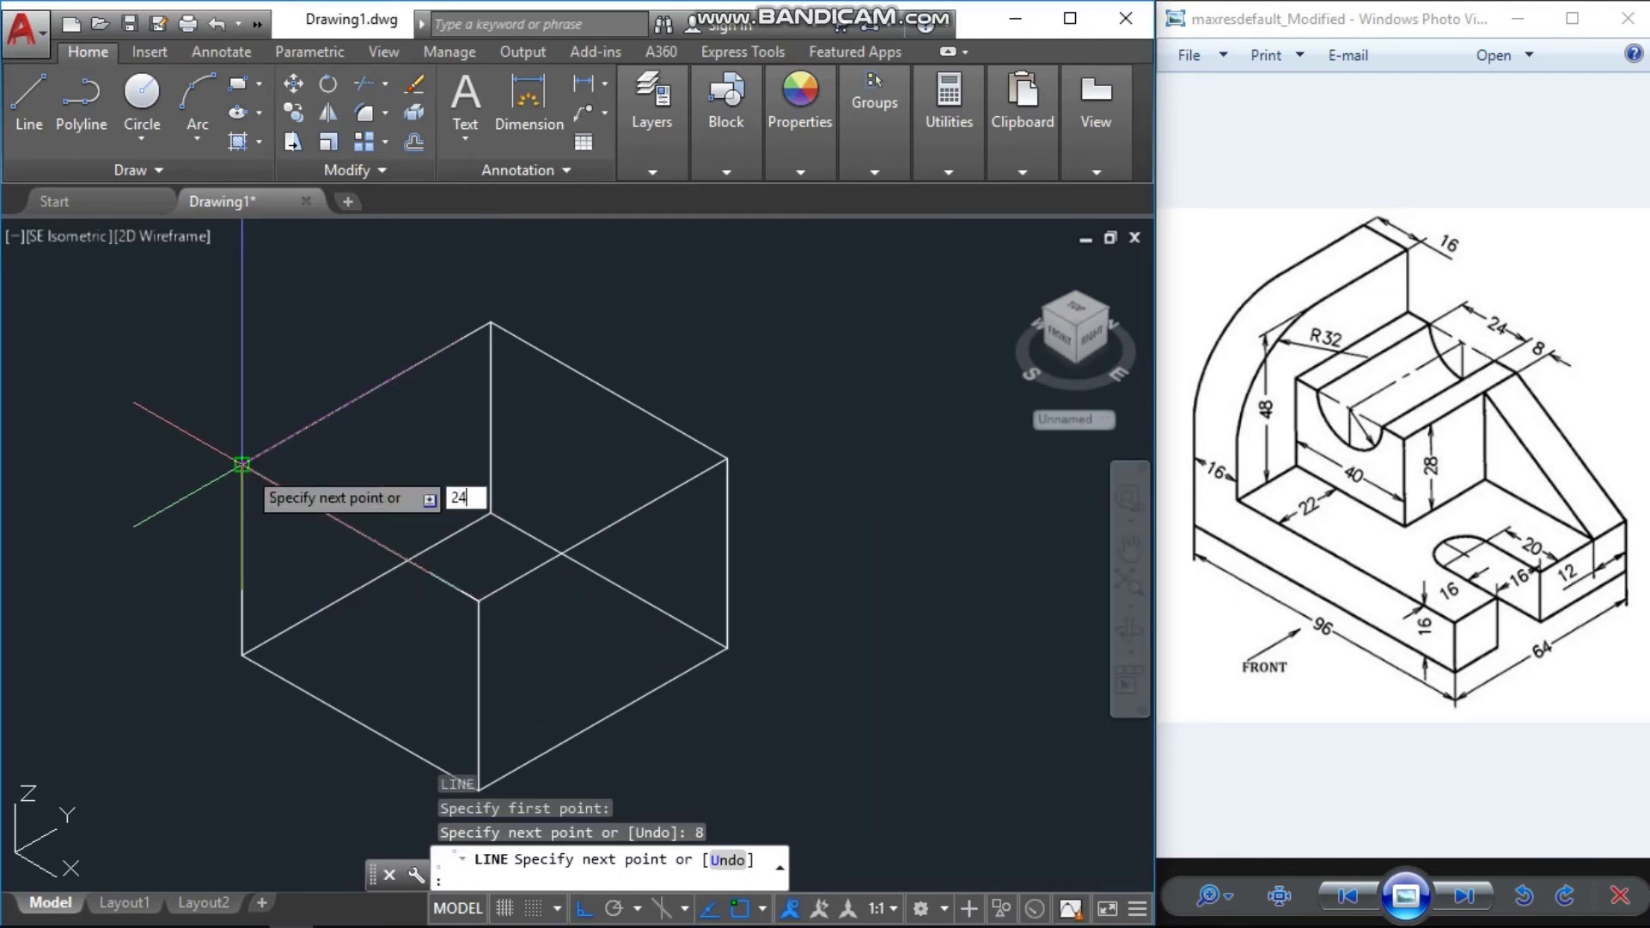
pyautogui.press('Return')
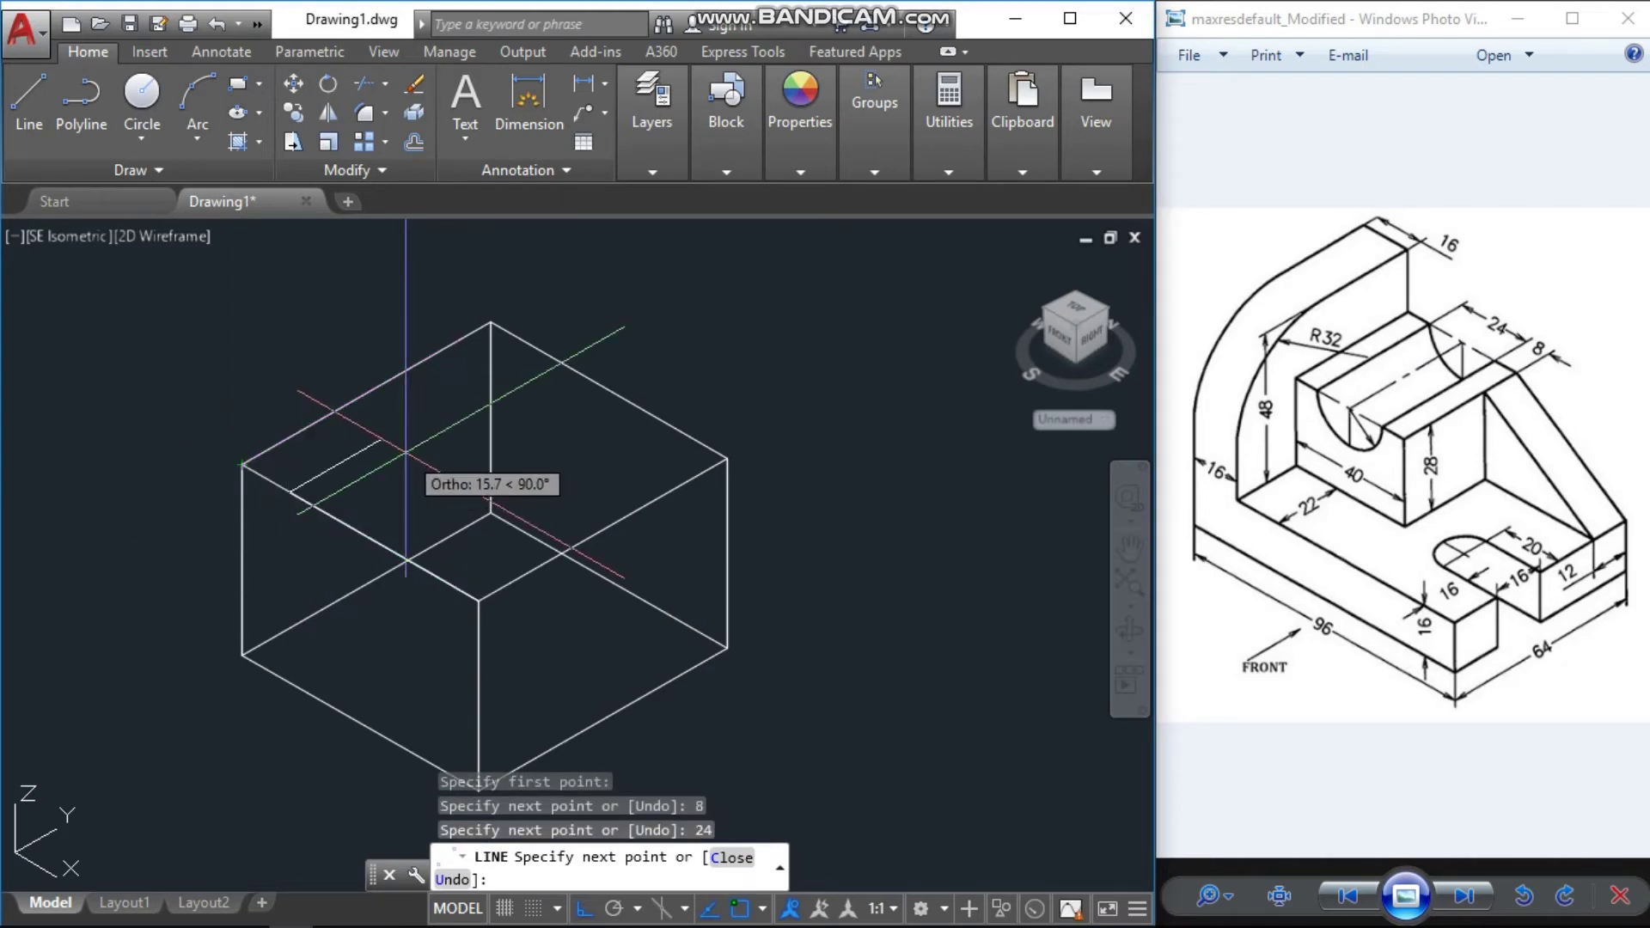
pyautogui.press('Escape')
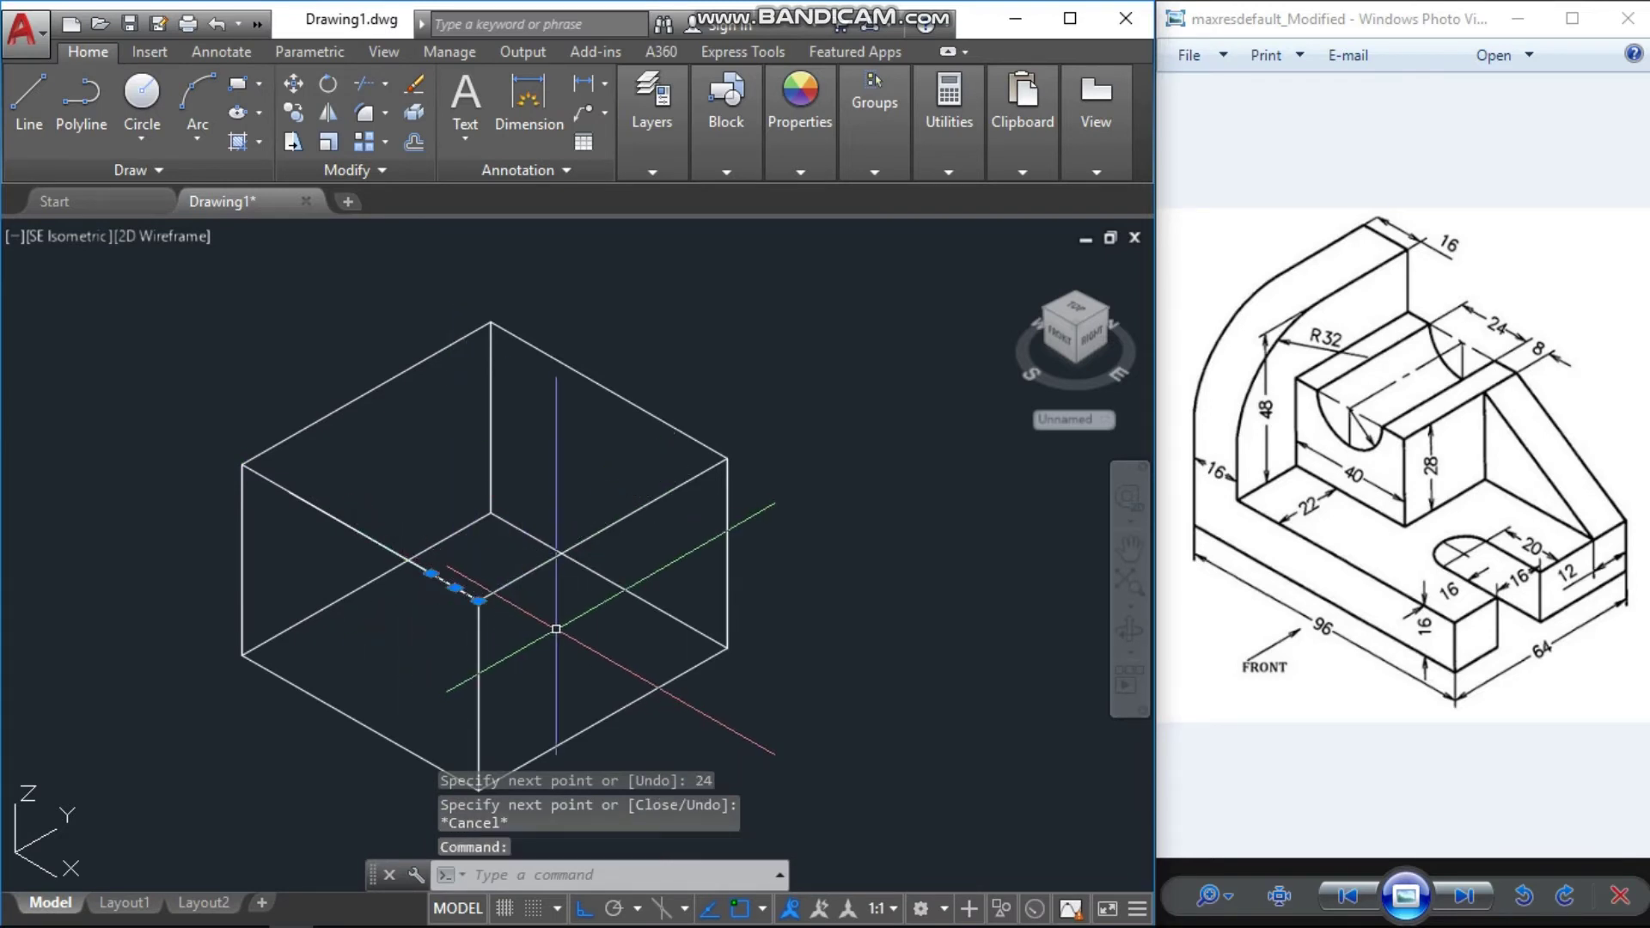
pyautogui.press('Delete')
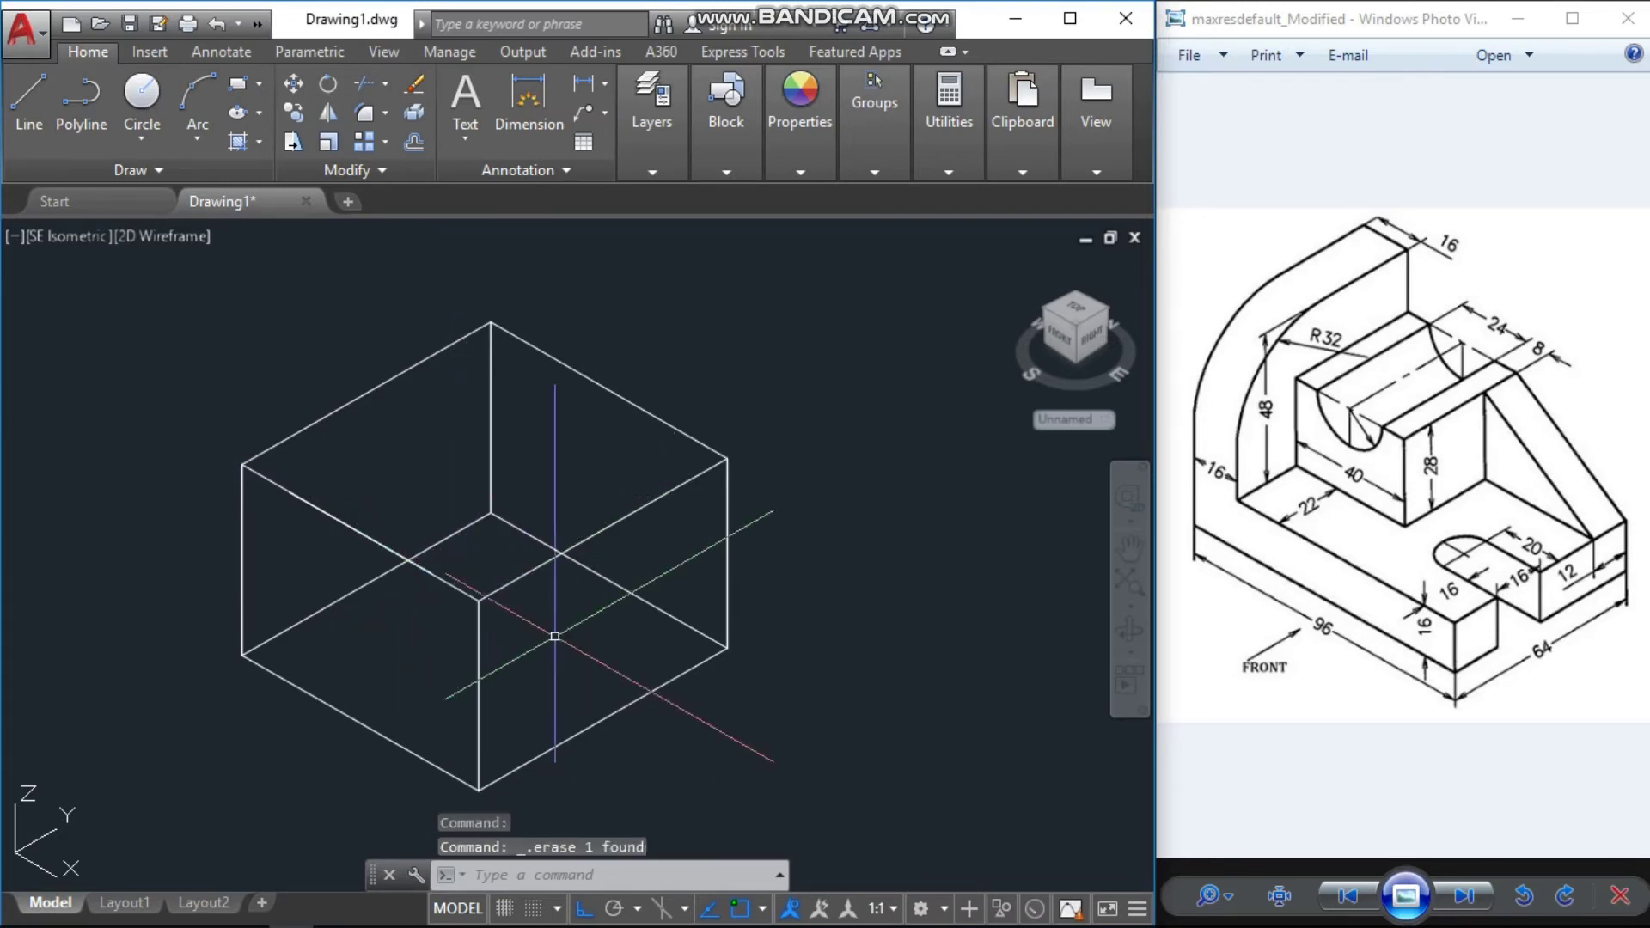
pyautogui.press('Escape')
pyautogui.press('Escape')
pyautogui.press('Escape')
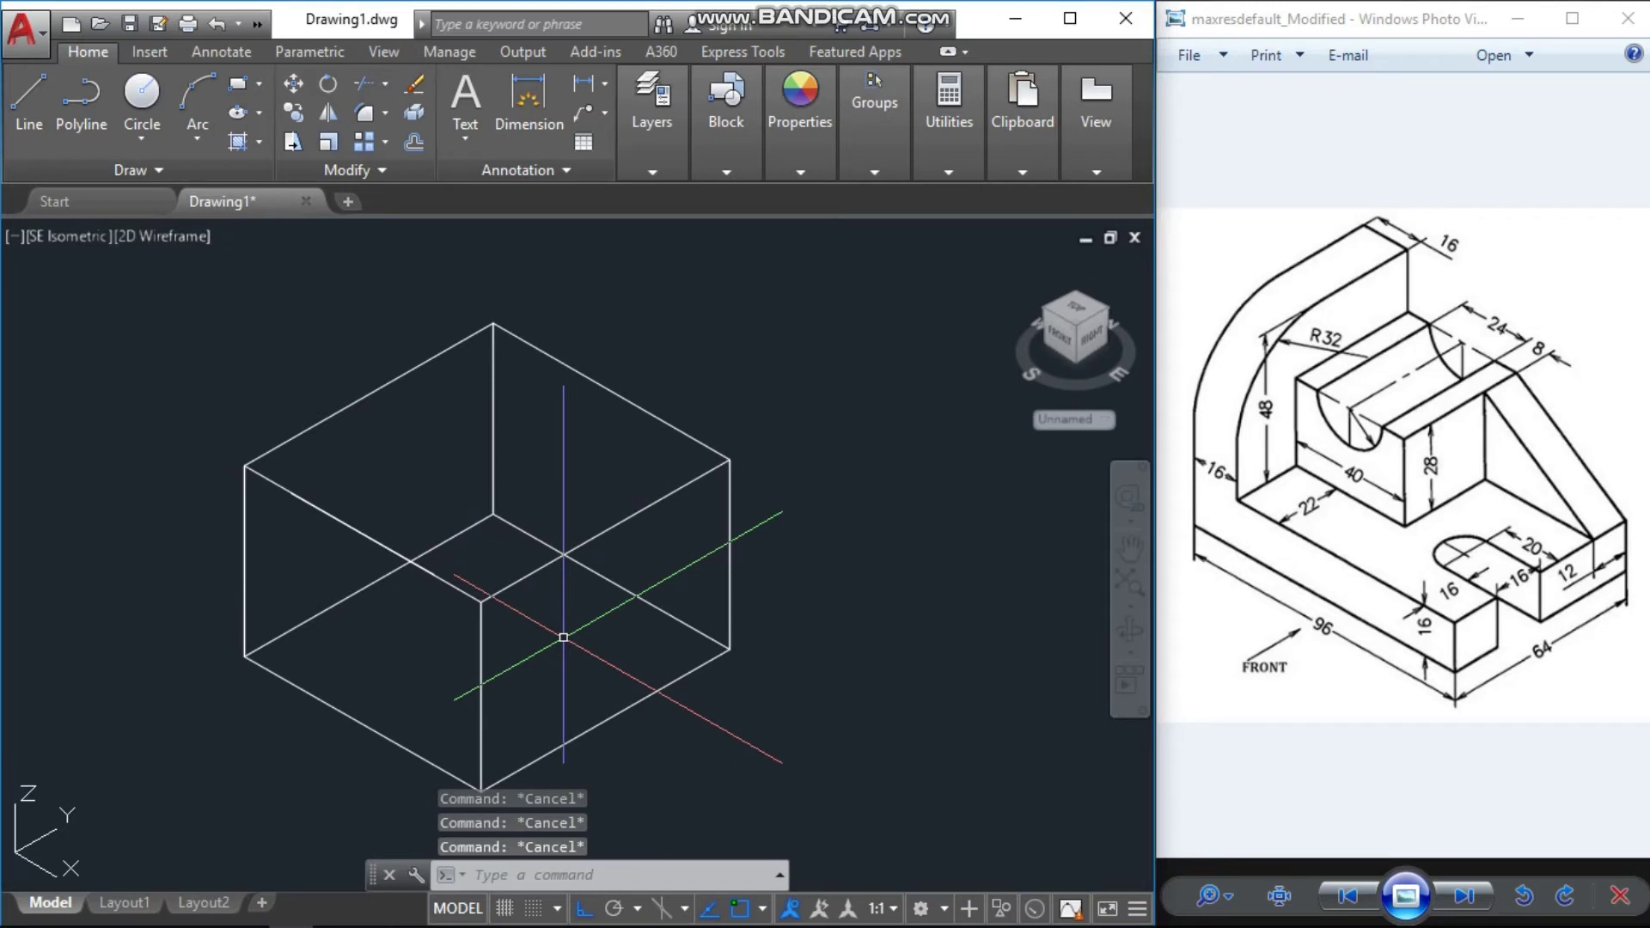
# Draw a radius-12 circle centred on the block's top face
pyautogui.write('C')
pyautogui.press('Return')
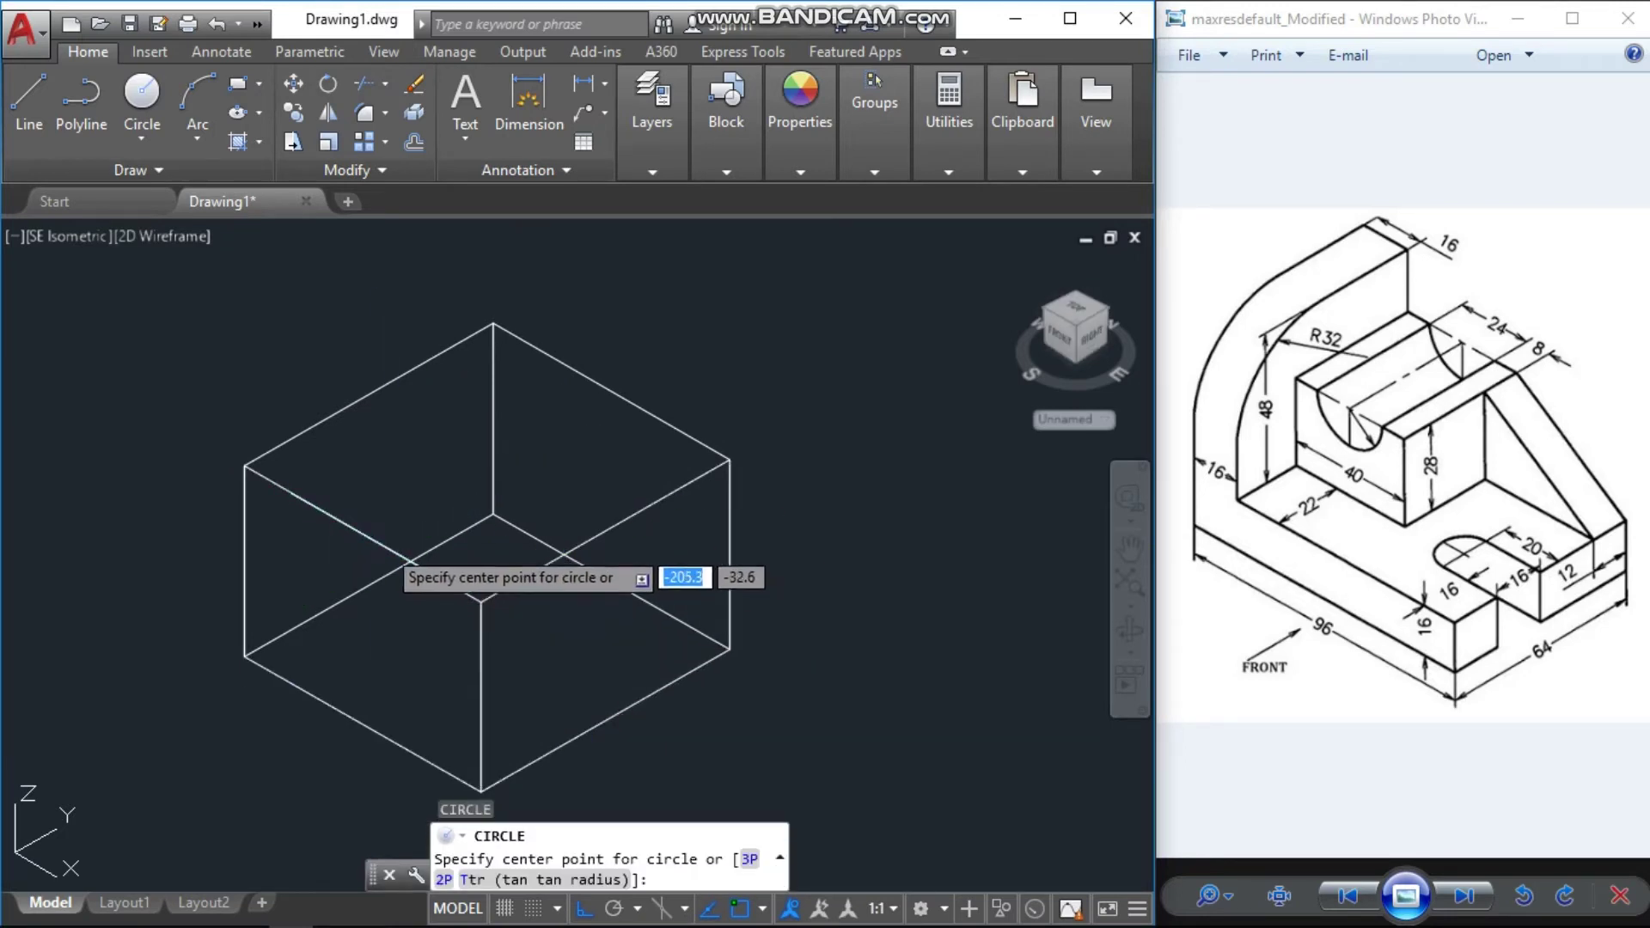
pyautogui.click(387, 547)
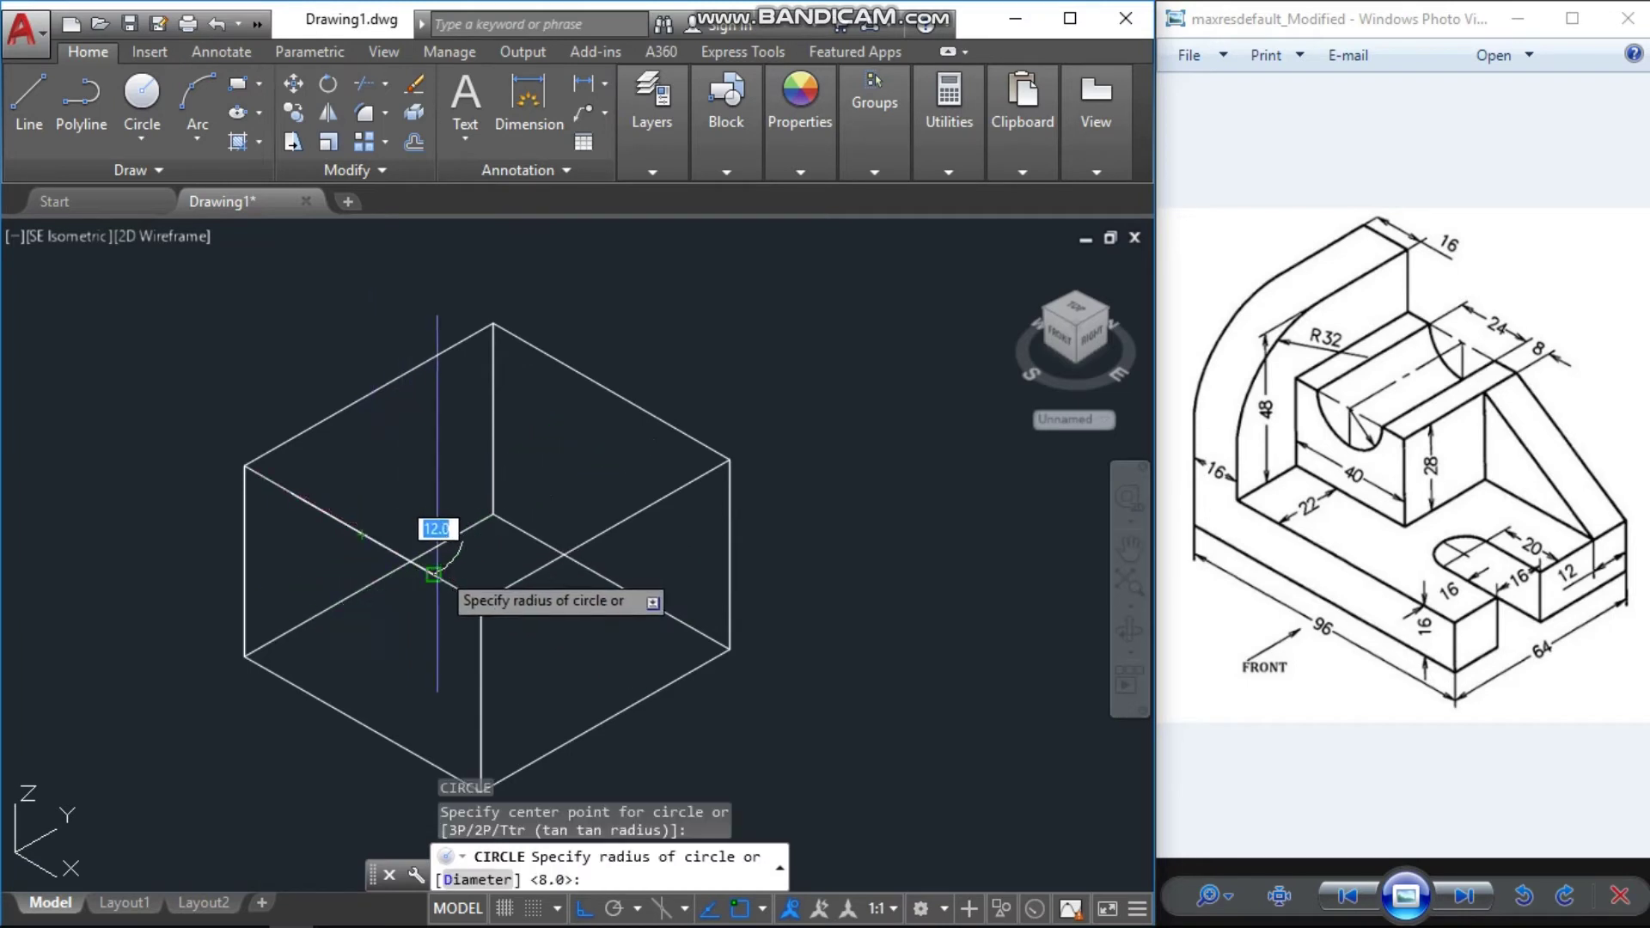
pyautogui.click(441, 573)
pyautogui.moveTo(464, 667); pyautogui.dragTo(494, 667, button='middle')
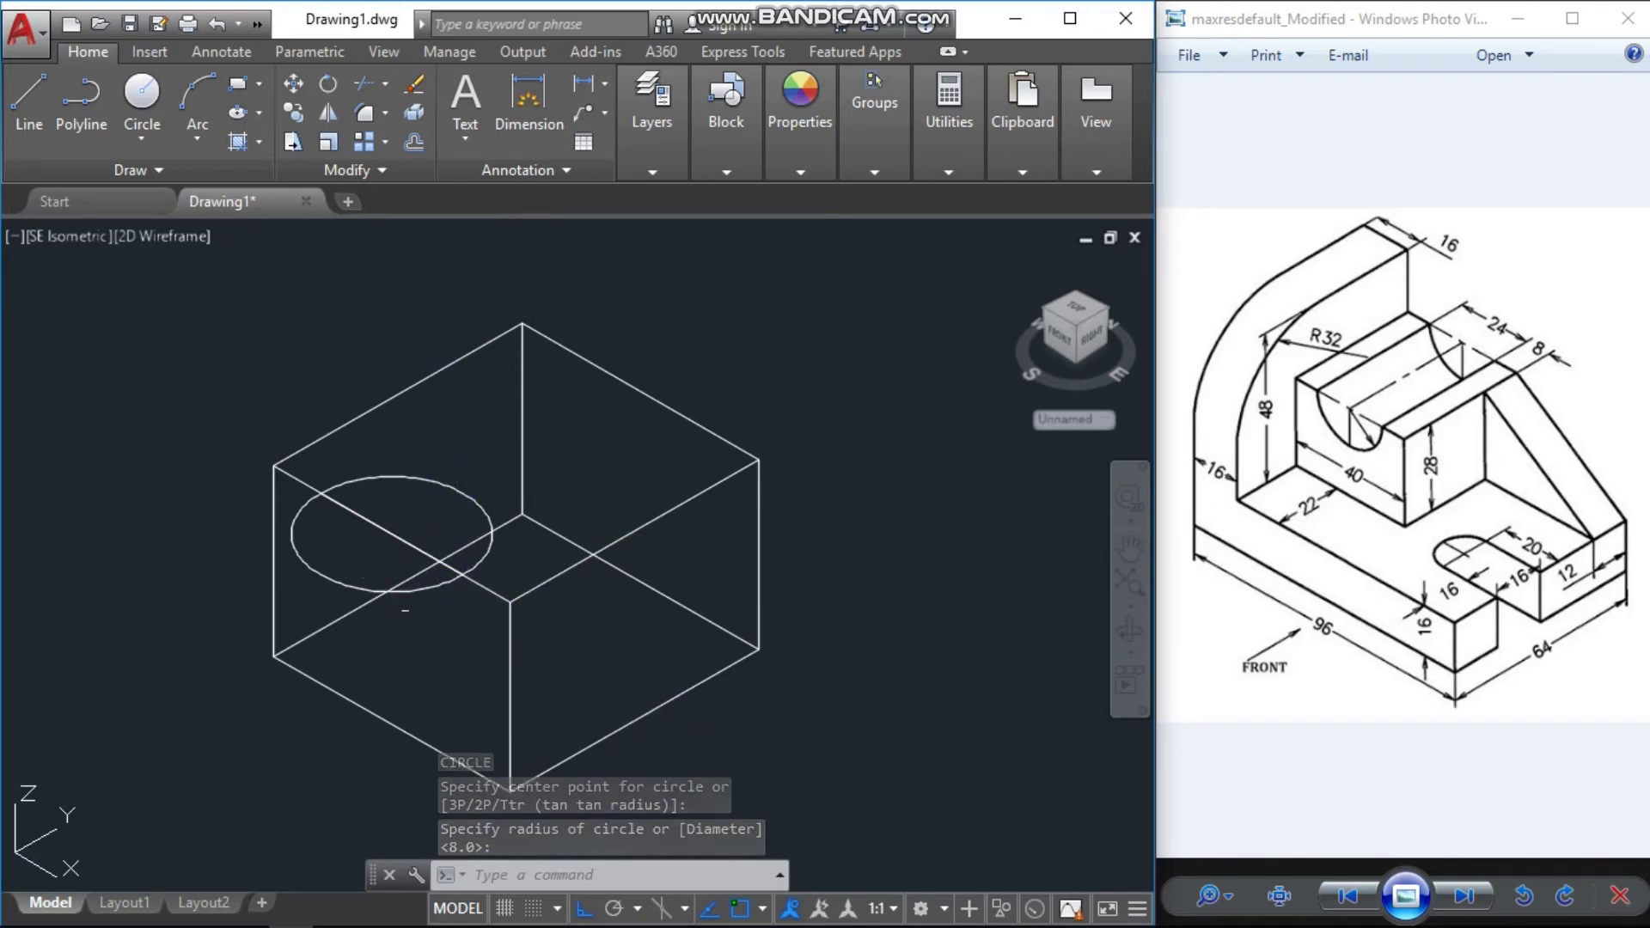
pyautogui.click(368, 590)
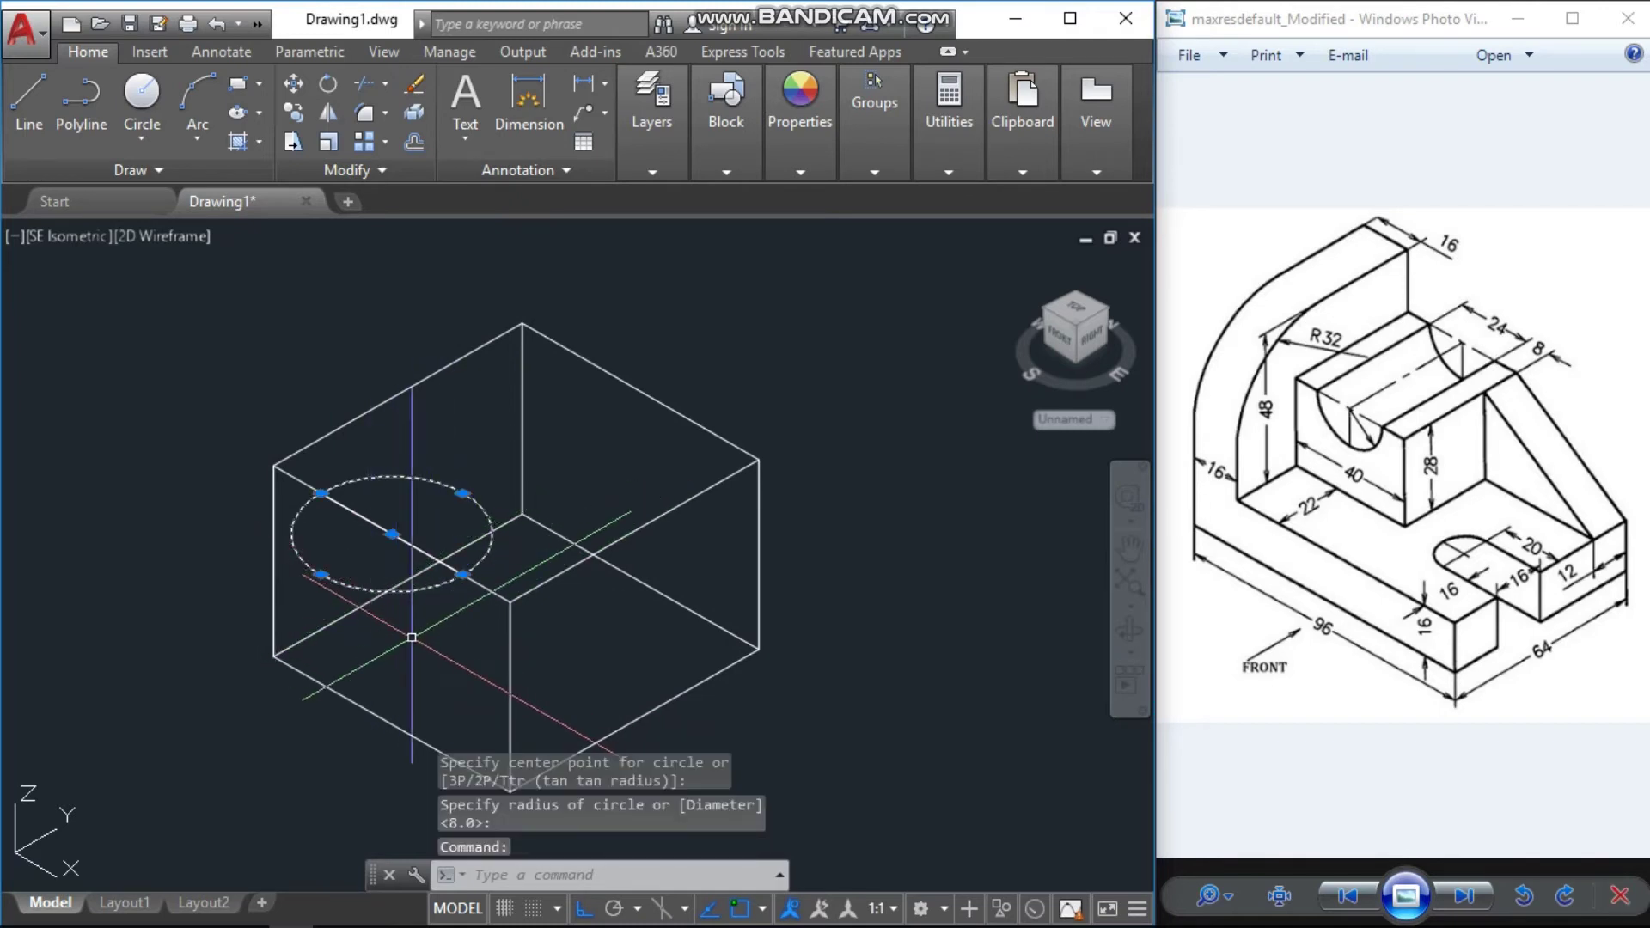
pyautogui.press('Escape')
pyautogui.press('Escape')
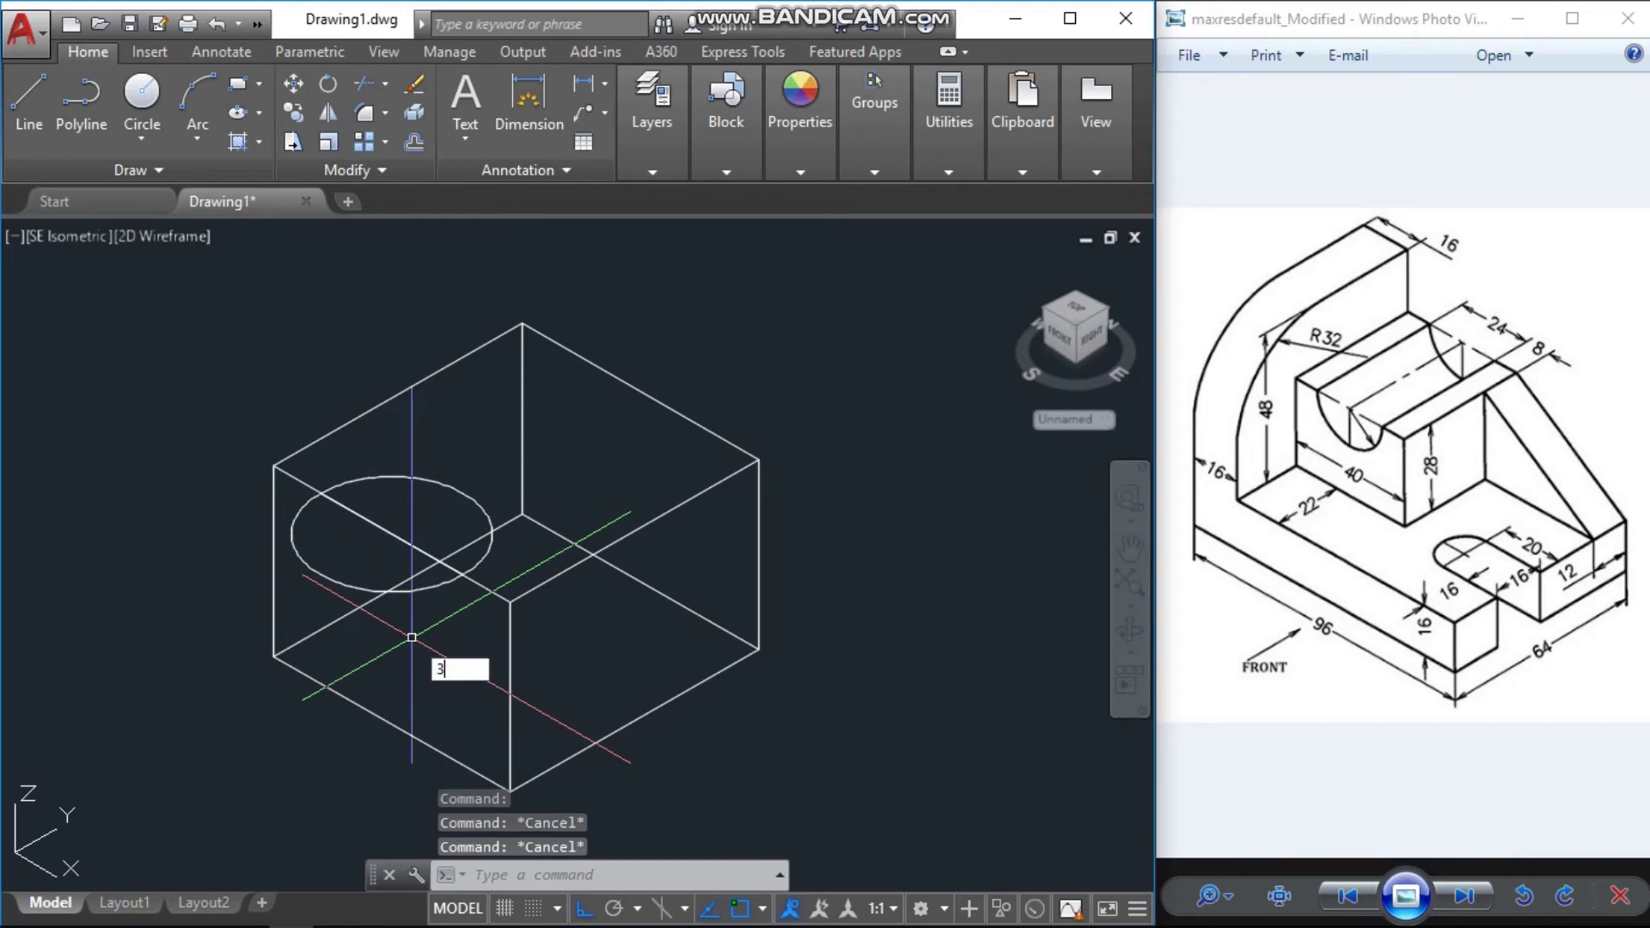
# Rotate the radius-12 circle 90 degrees with 3DROTATE so it stands upright
pyautogui.write('3DROTATE')
pyautogui.press('Return')
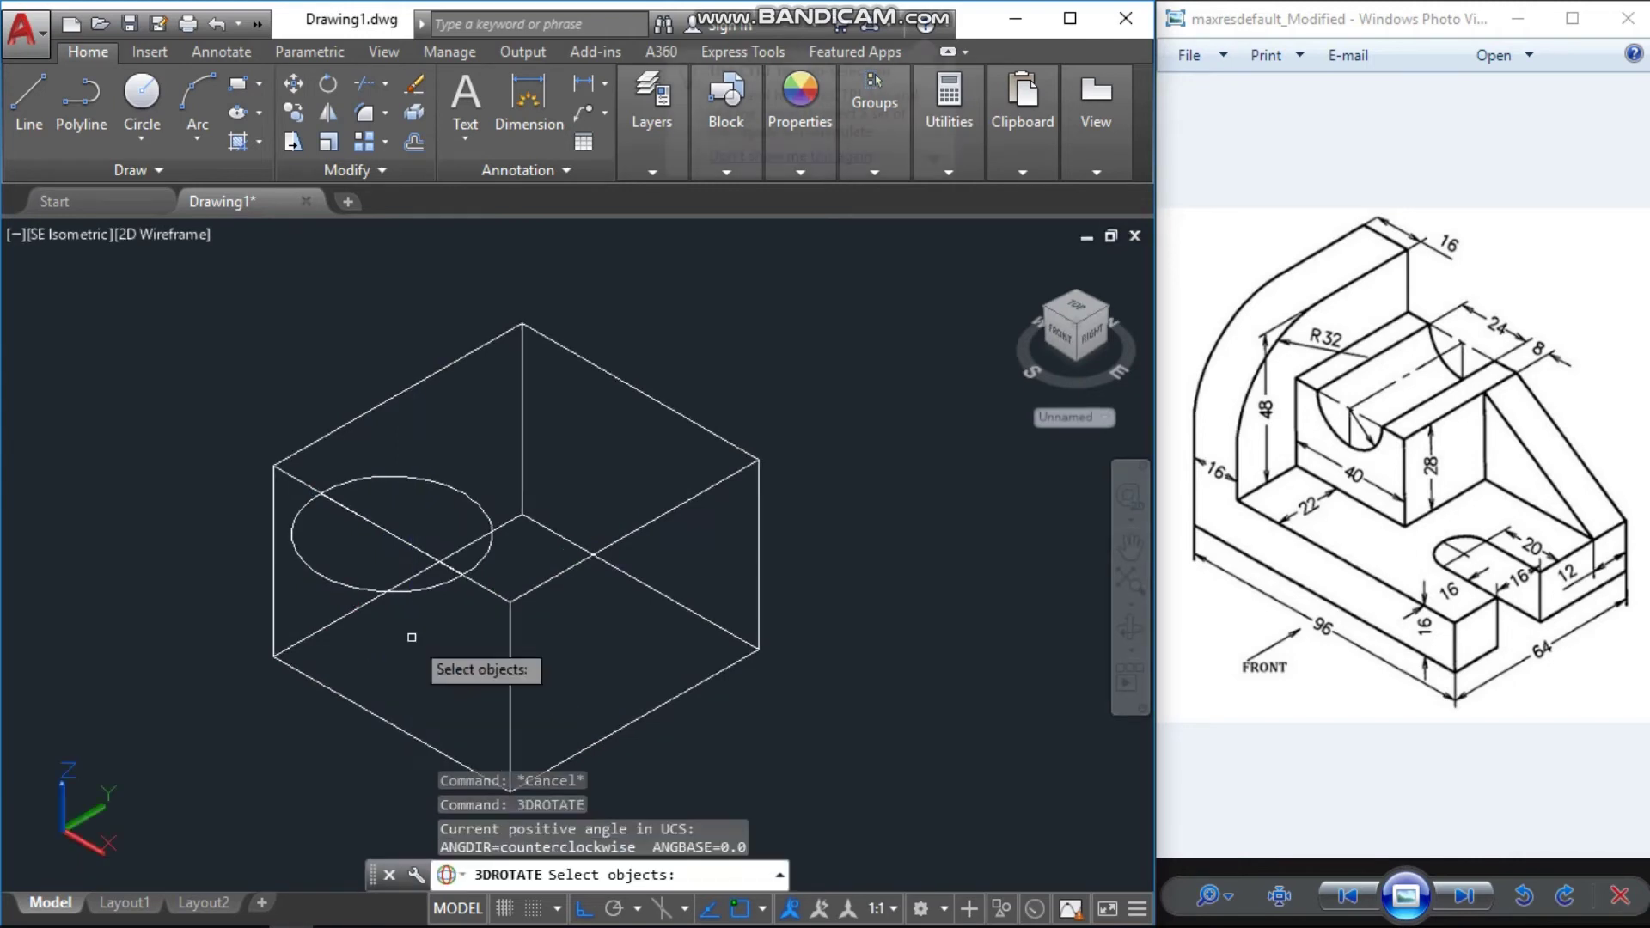
pyautogui.click(416, 590)
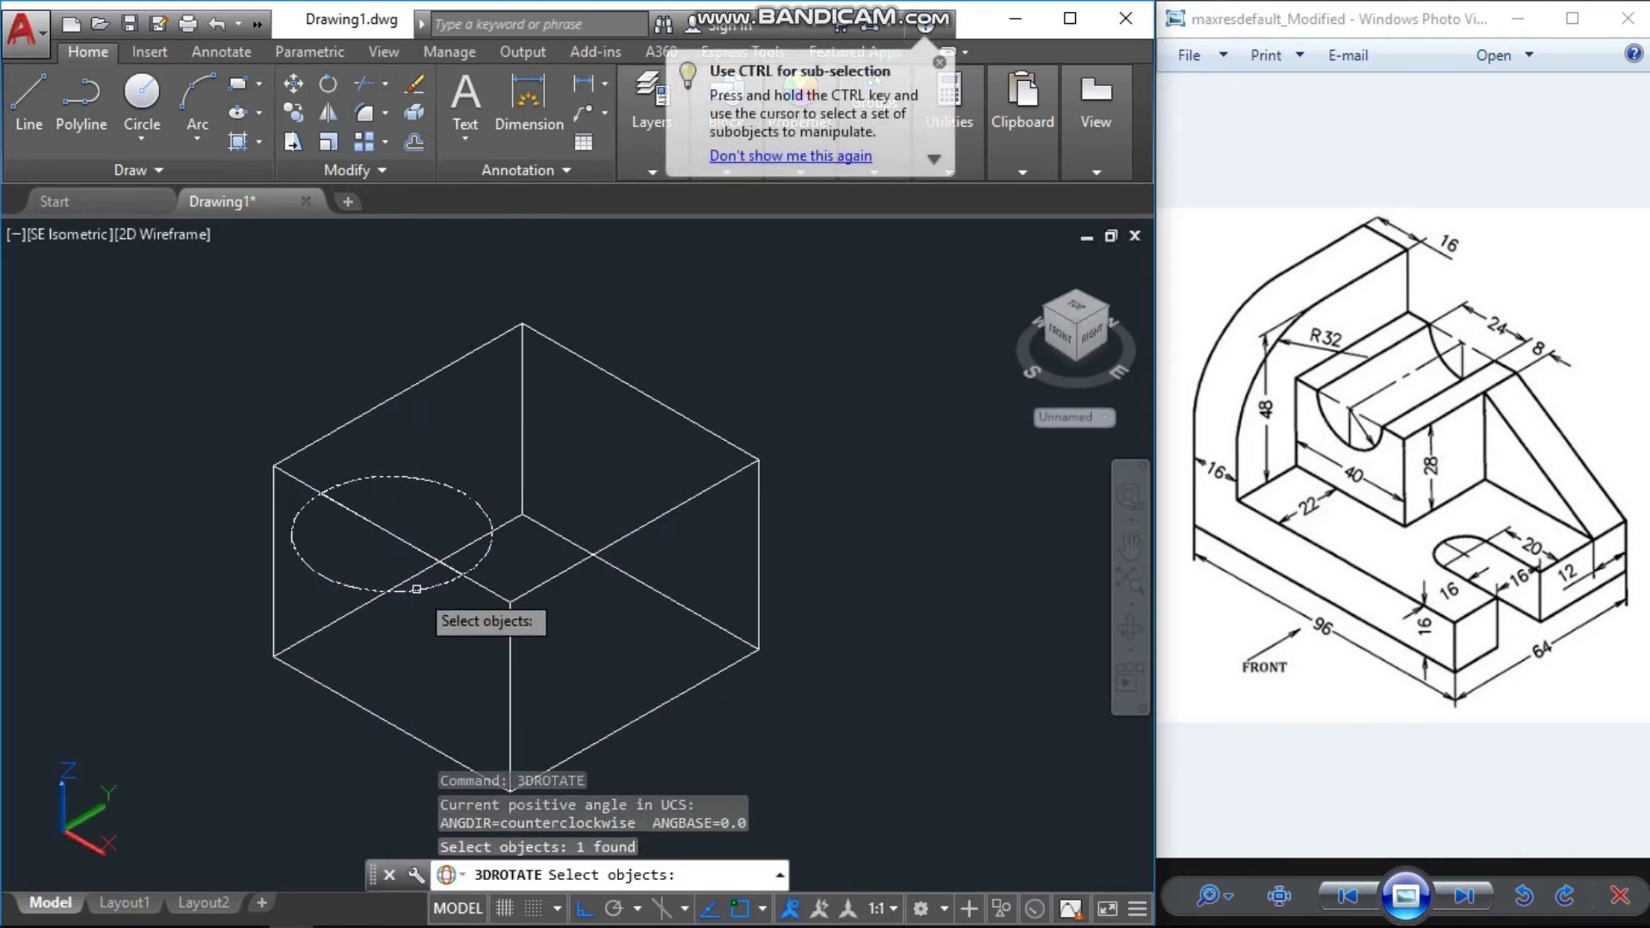
pyautogui.press('Return')
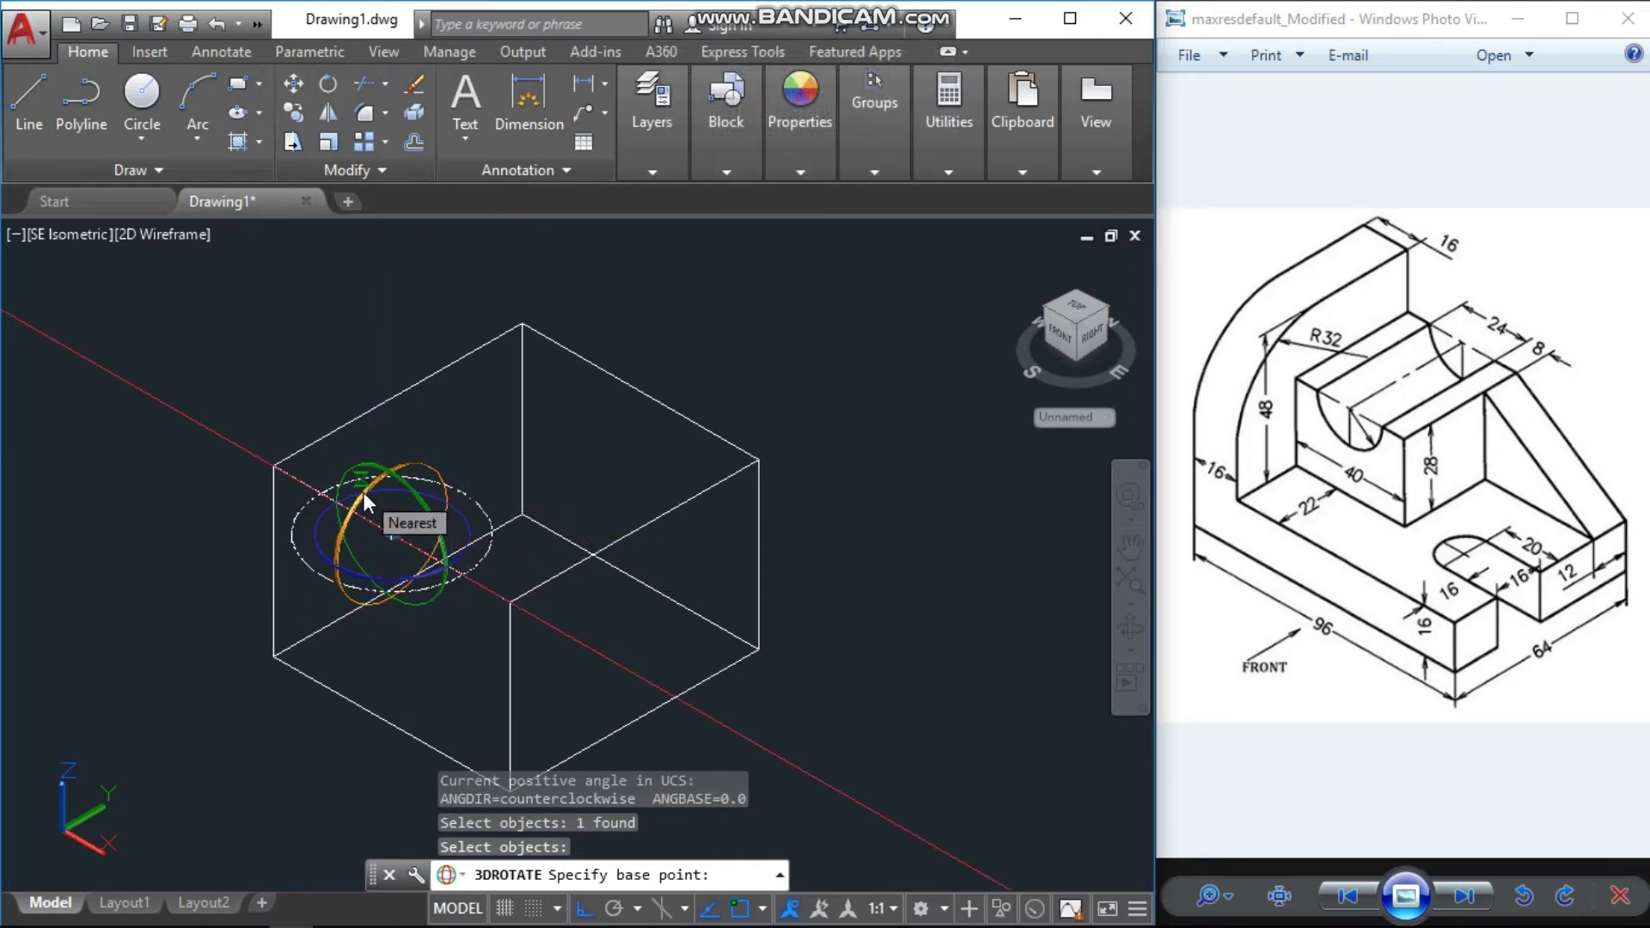
pyautogui.click(363, 492)
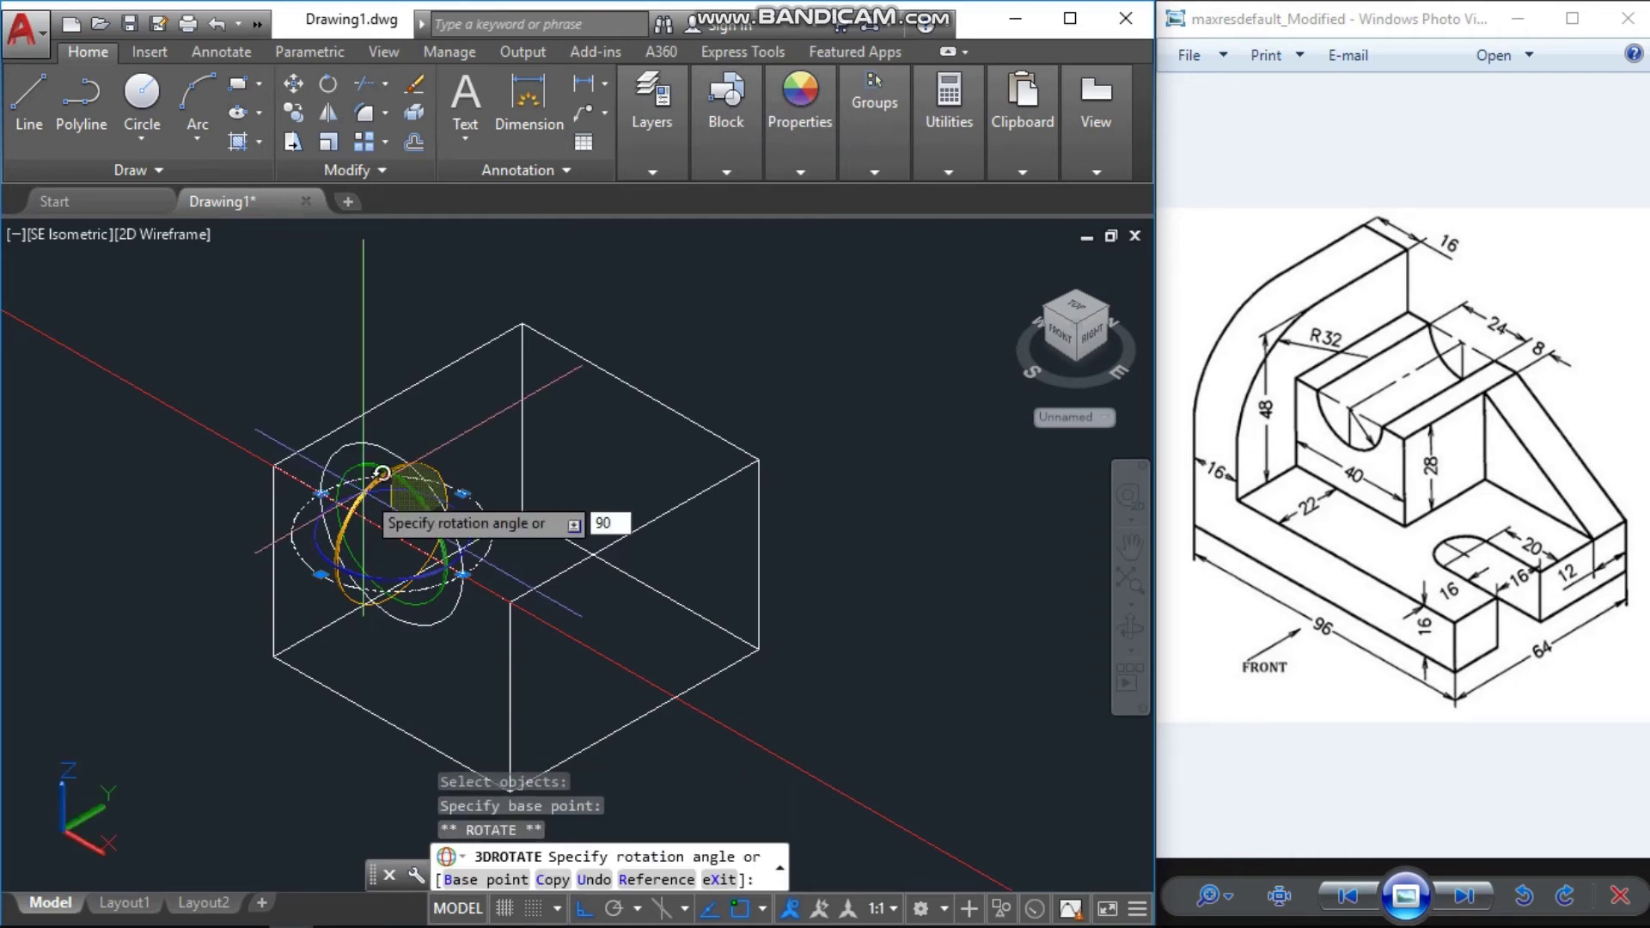
pyautogui.press('Return')
# Erase the stray line crossing the rotated circle
pyautogui.scroll(-4, 363, 492)
pyautogui.scroll(4, 366, 503)
pyautogui.scroll(-3, 362, 524)
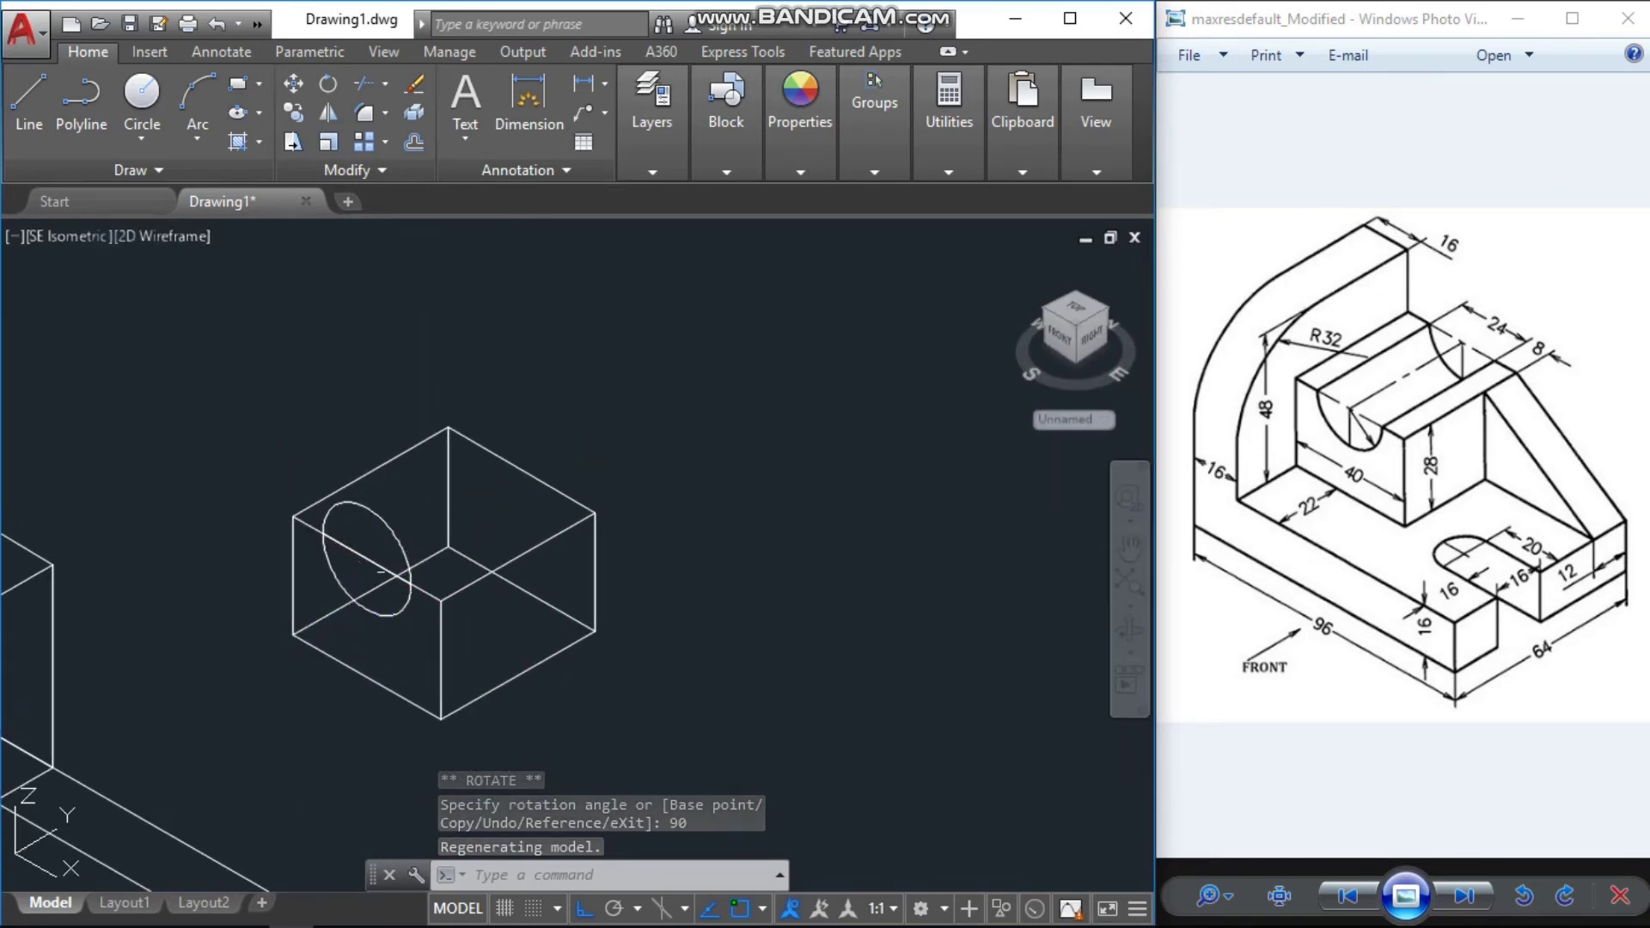
pyautogui.click(391, 573)
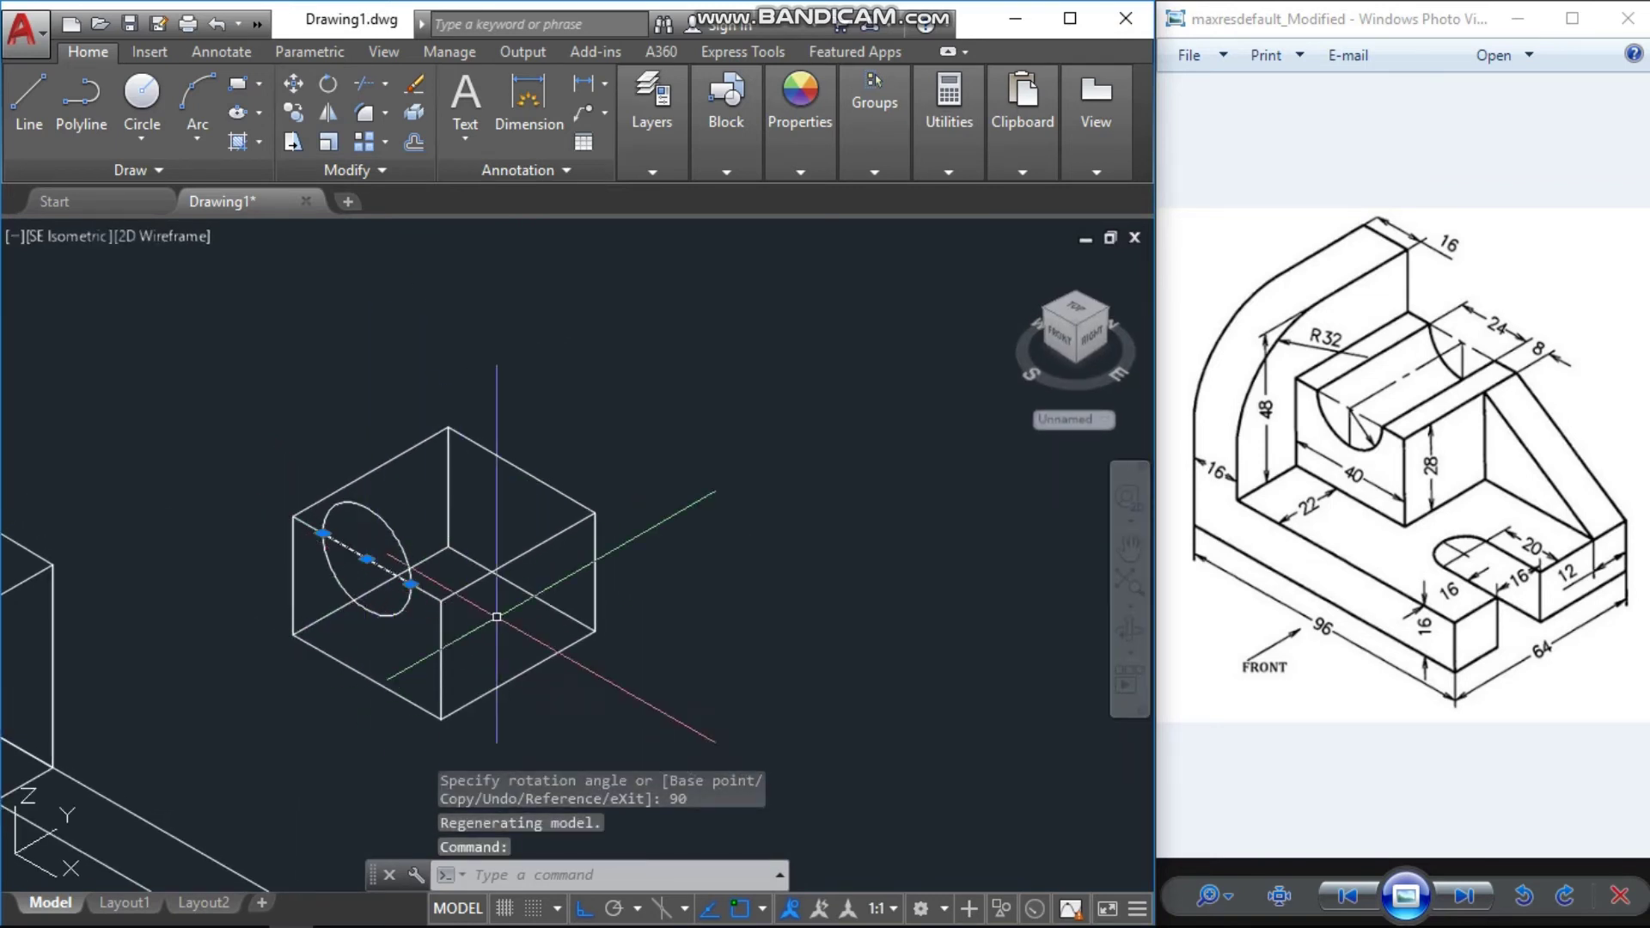
pyautogui.press('Delete')
pyautogui.moveTo(497, 616); pyautogui.dragTo(487, 619, button='middle')
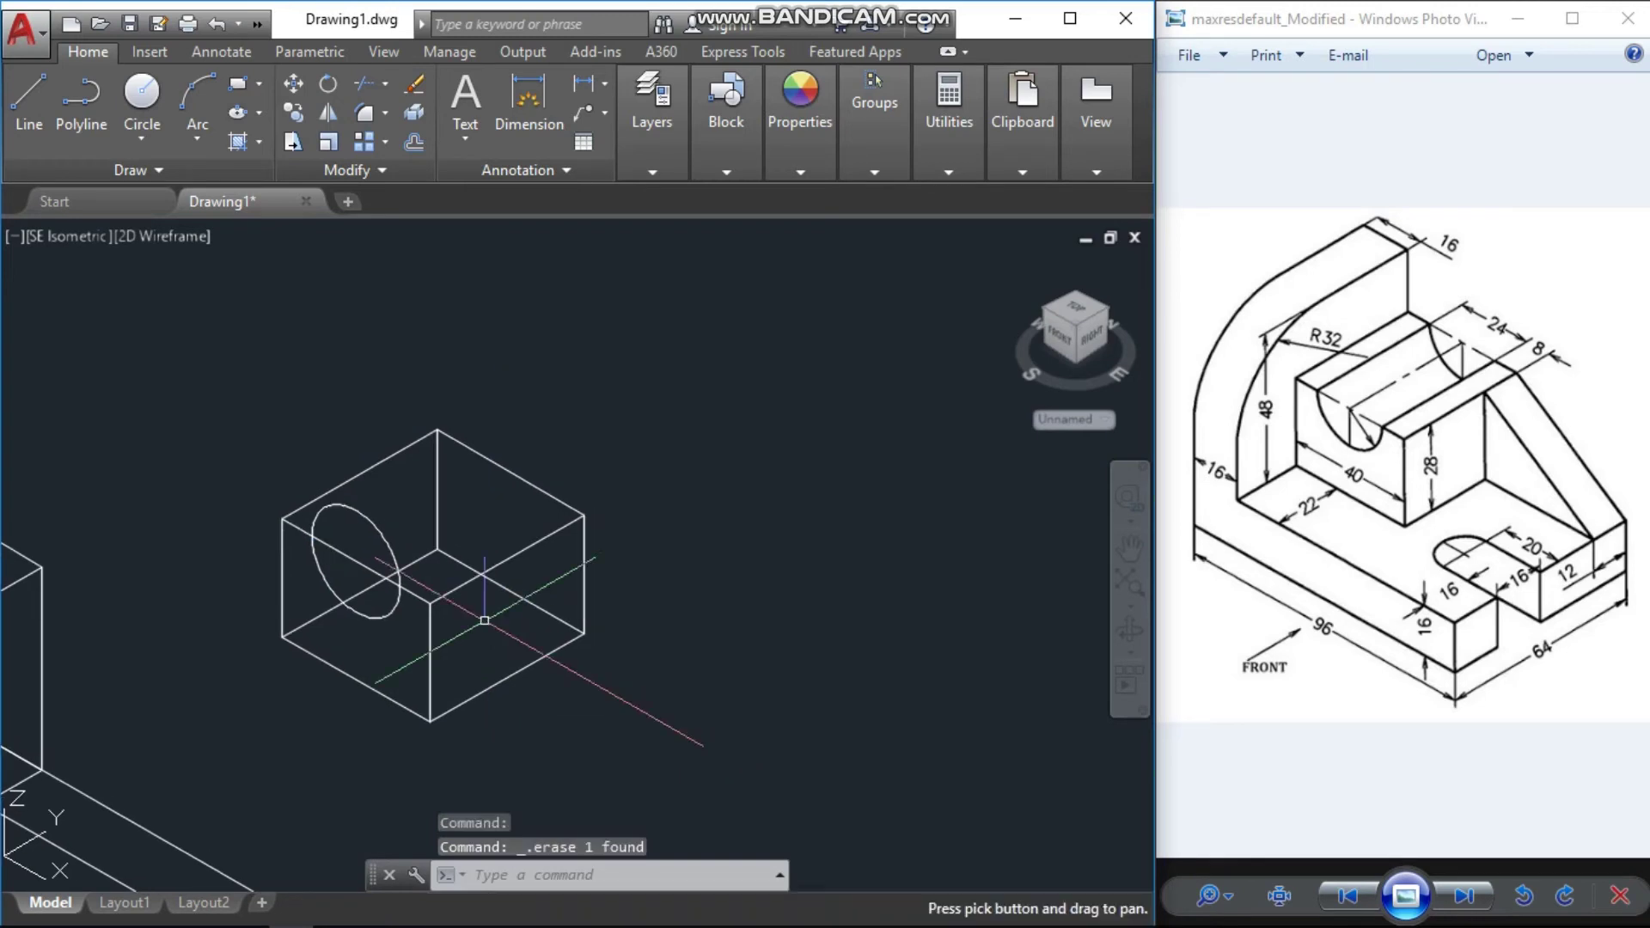
# Press-pull the circle into a cylinder running through the block
pyautogui.press('Escape')
pyautogui.press('Escape')
pyautogui.press('Escape')
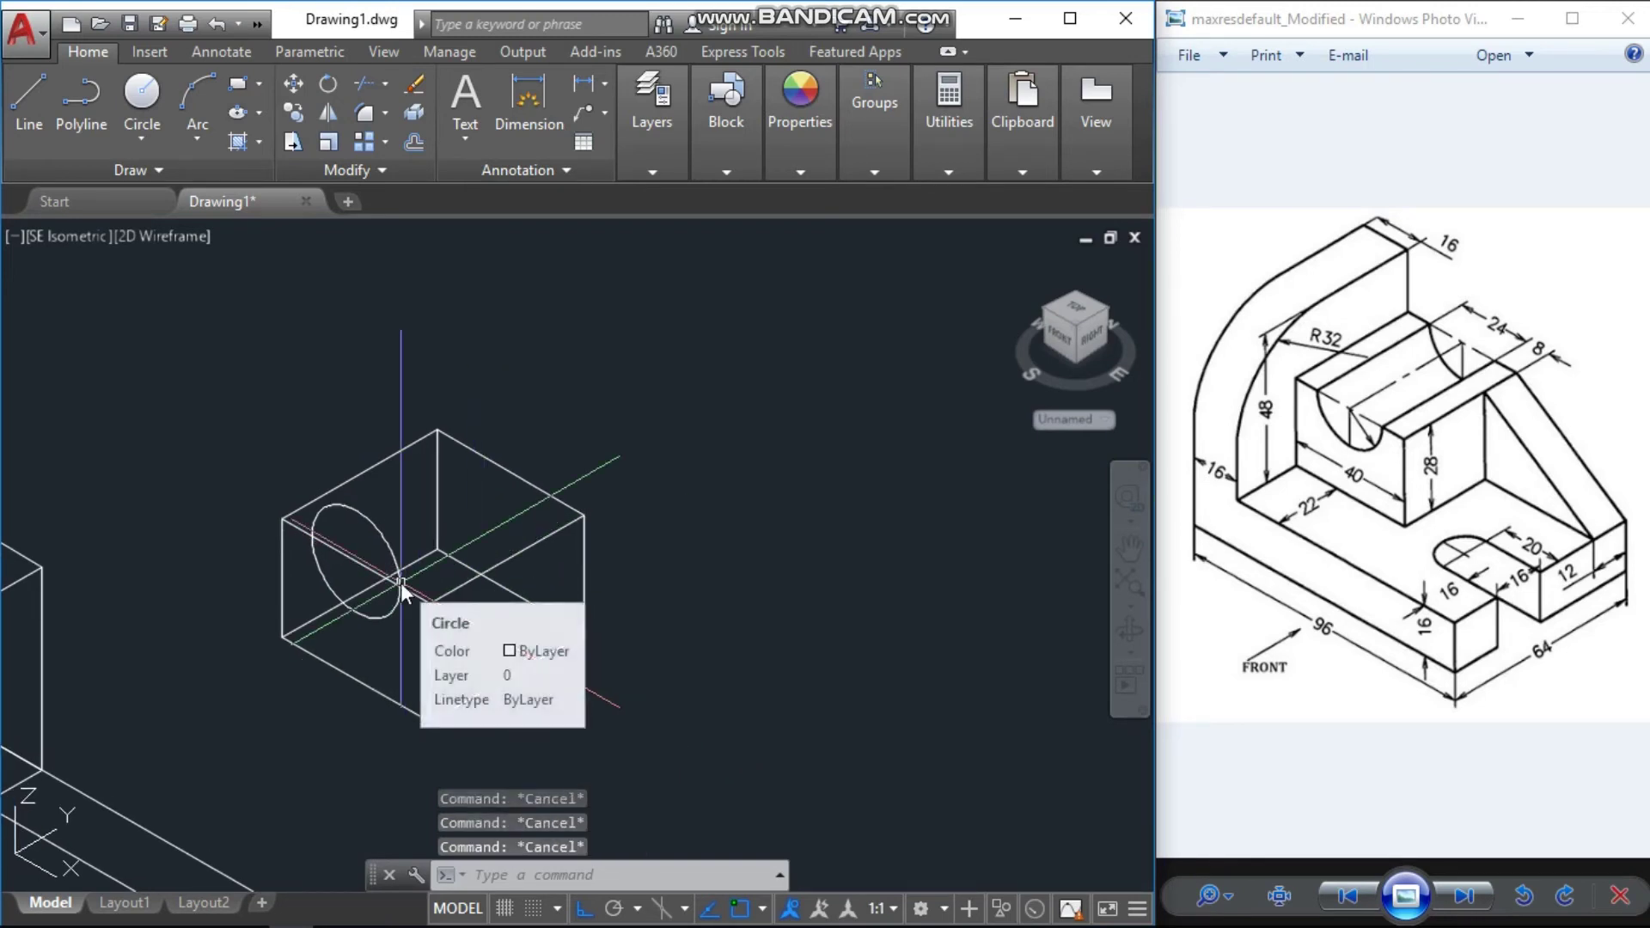
pyautogui.write('E')
pyautogui.press('Escape')
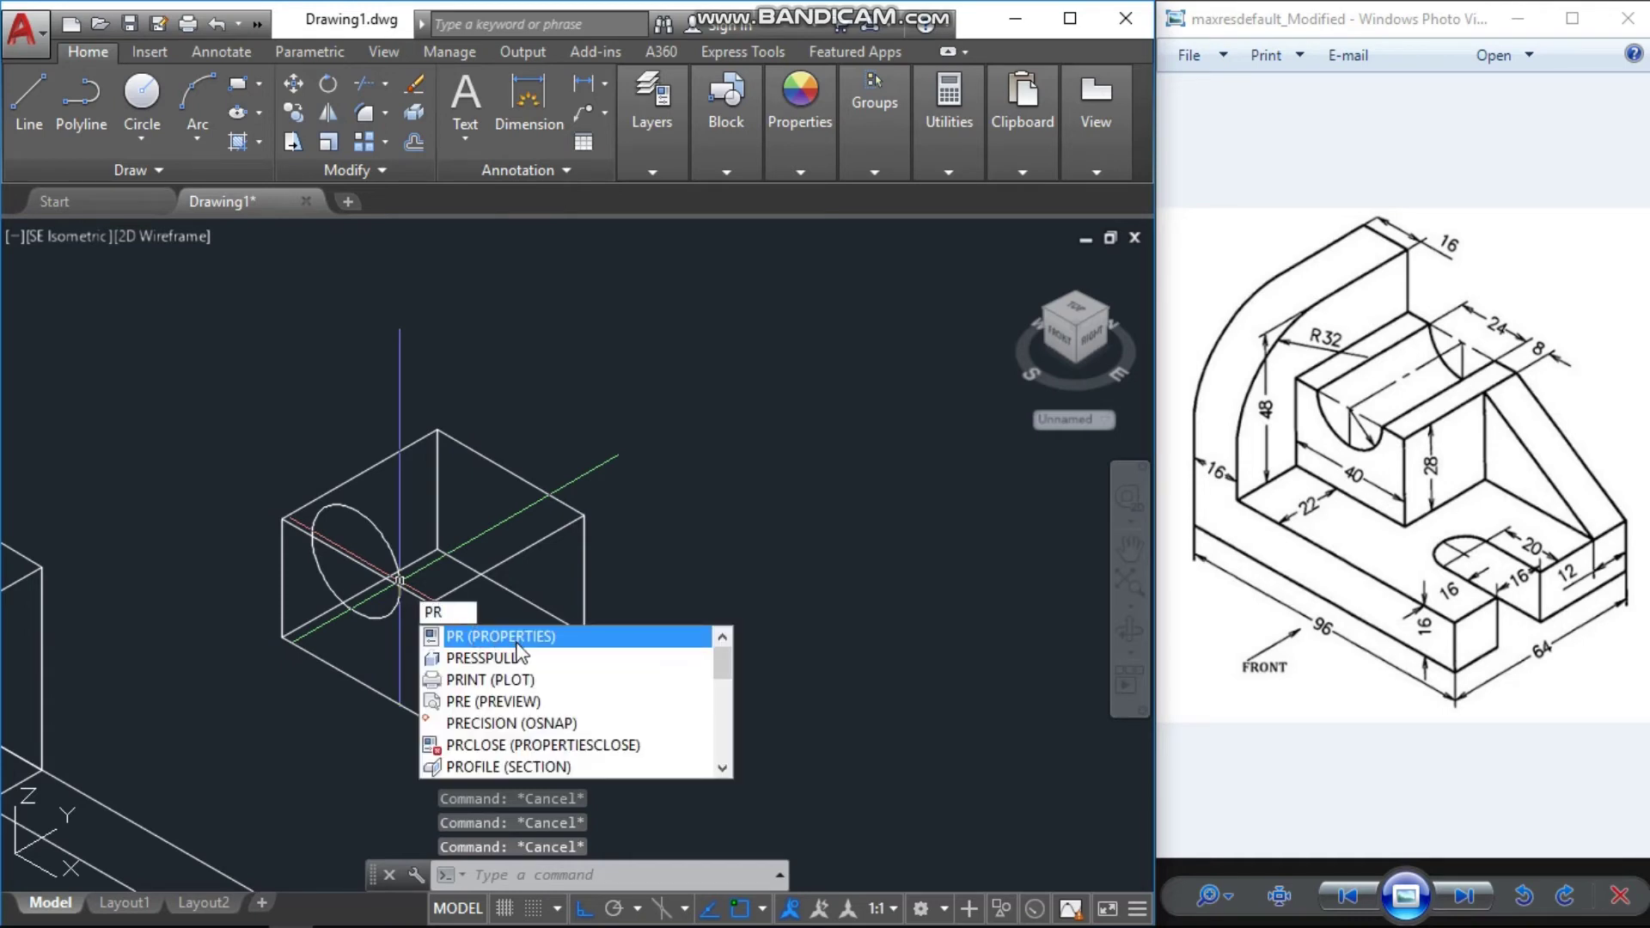
pyautogui.press('Return')
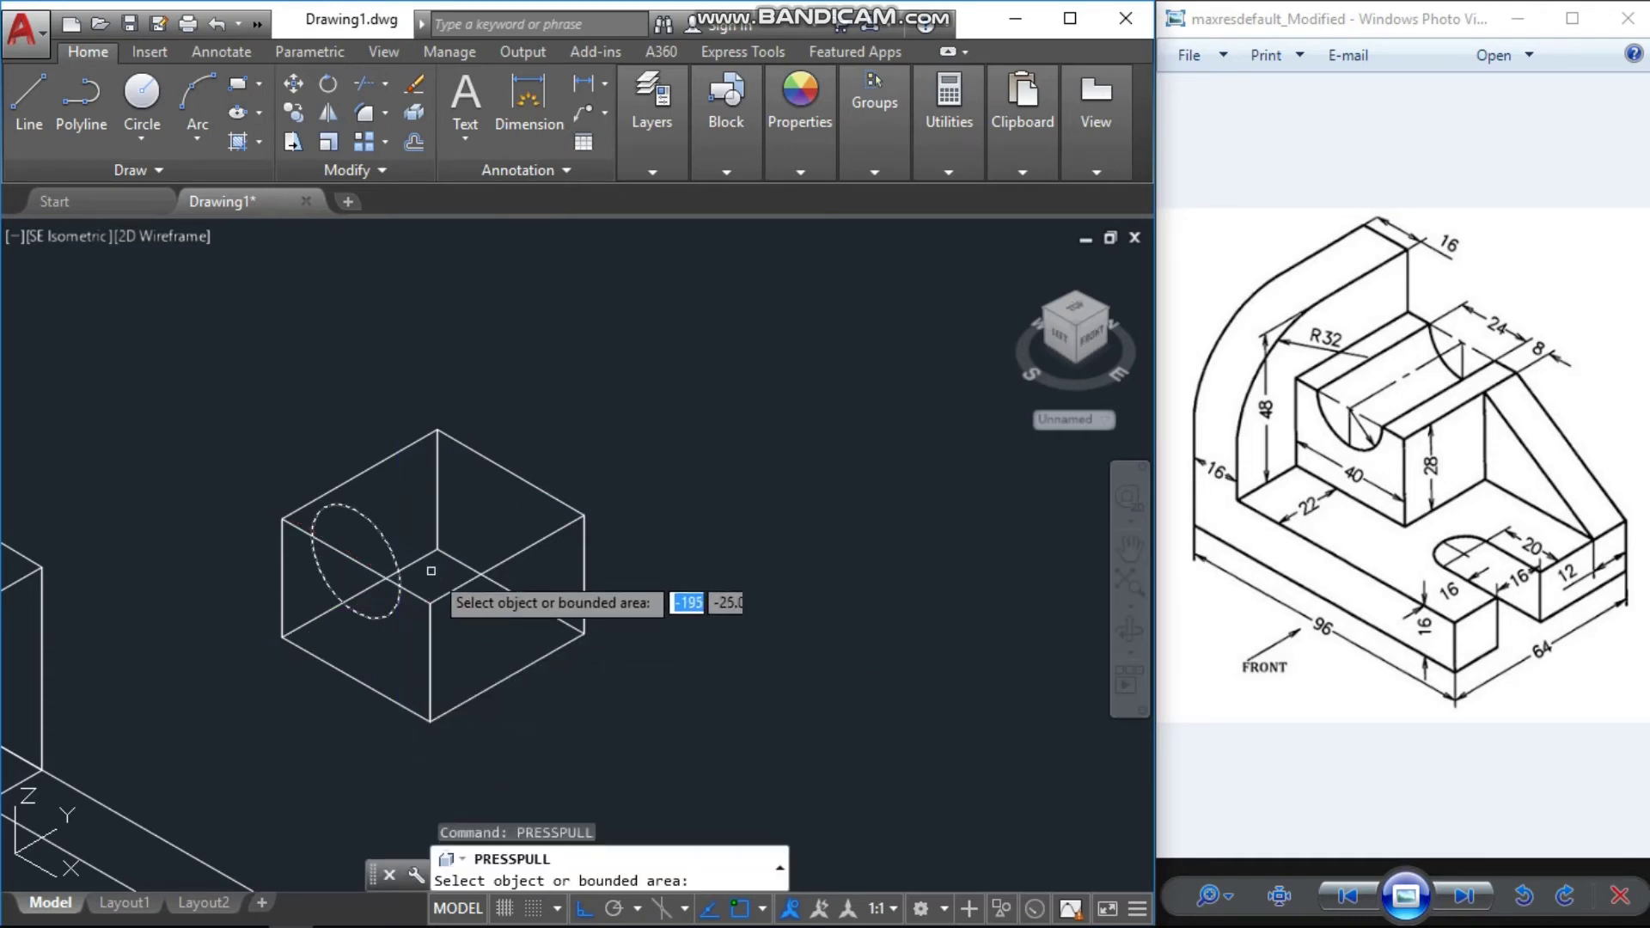
pyautogui.click(385, 540)
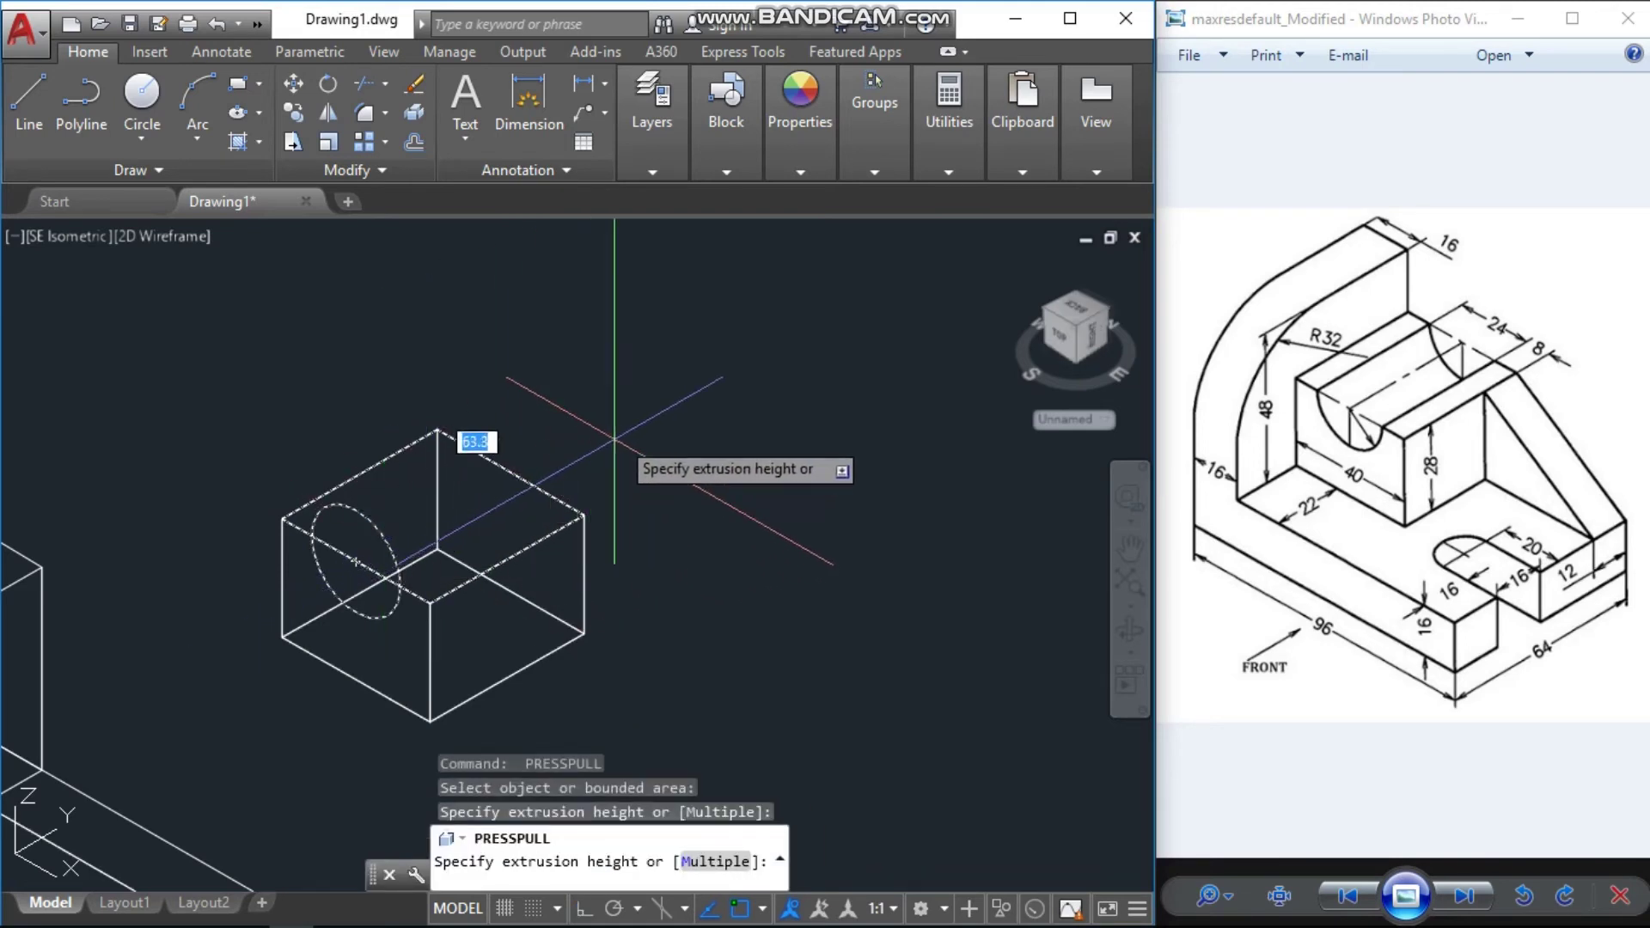
pyautogui.click(635, 420)
pyautogui.press('Escape')
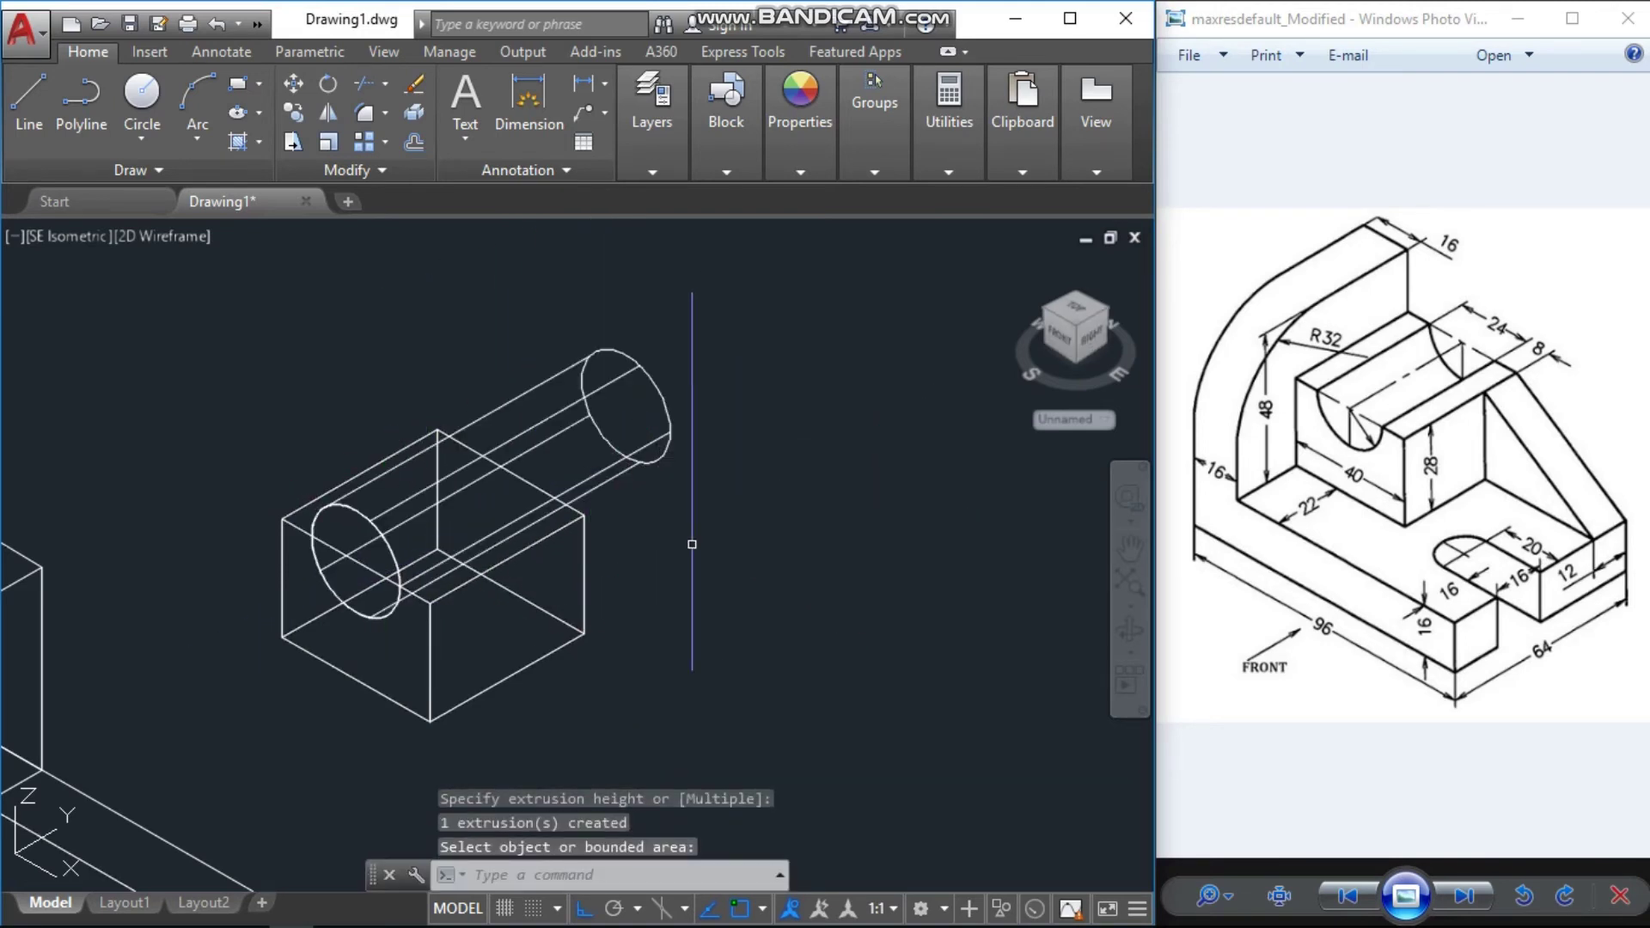
pyautogui.moveTo(689, 546); pyautogui.dragTo(828, 546, button='middle')
pyautogui.press('Escape')
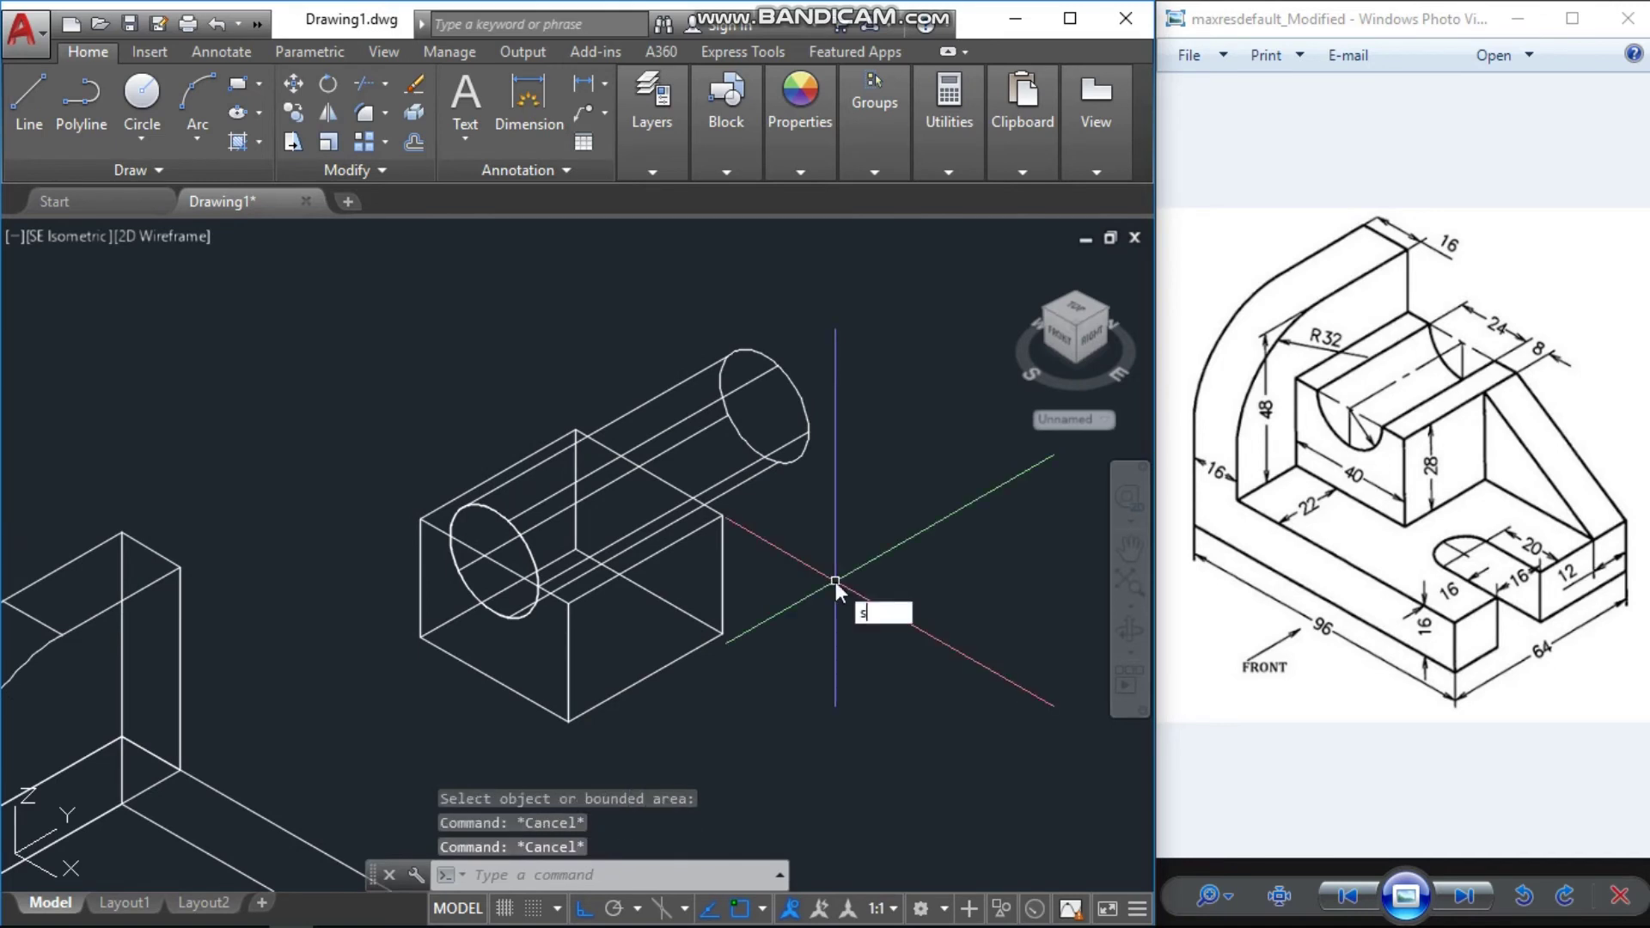
# Subtract the cylinder from the block to carve a half-round groove
pyautogui.click(917, 637)
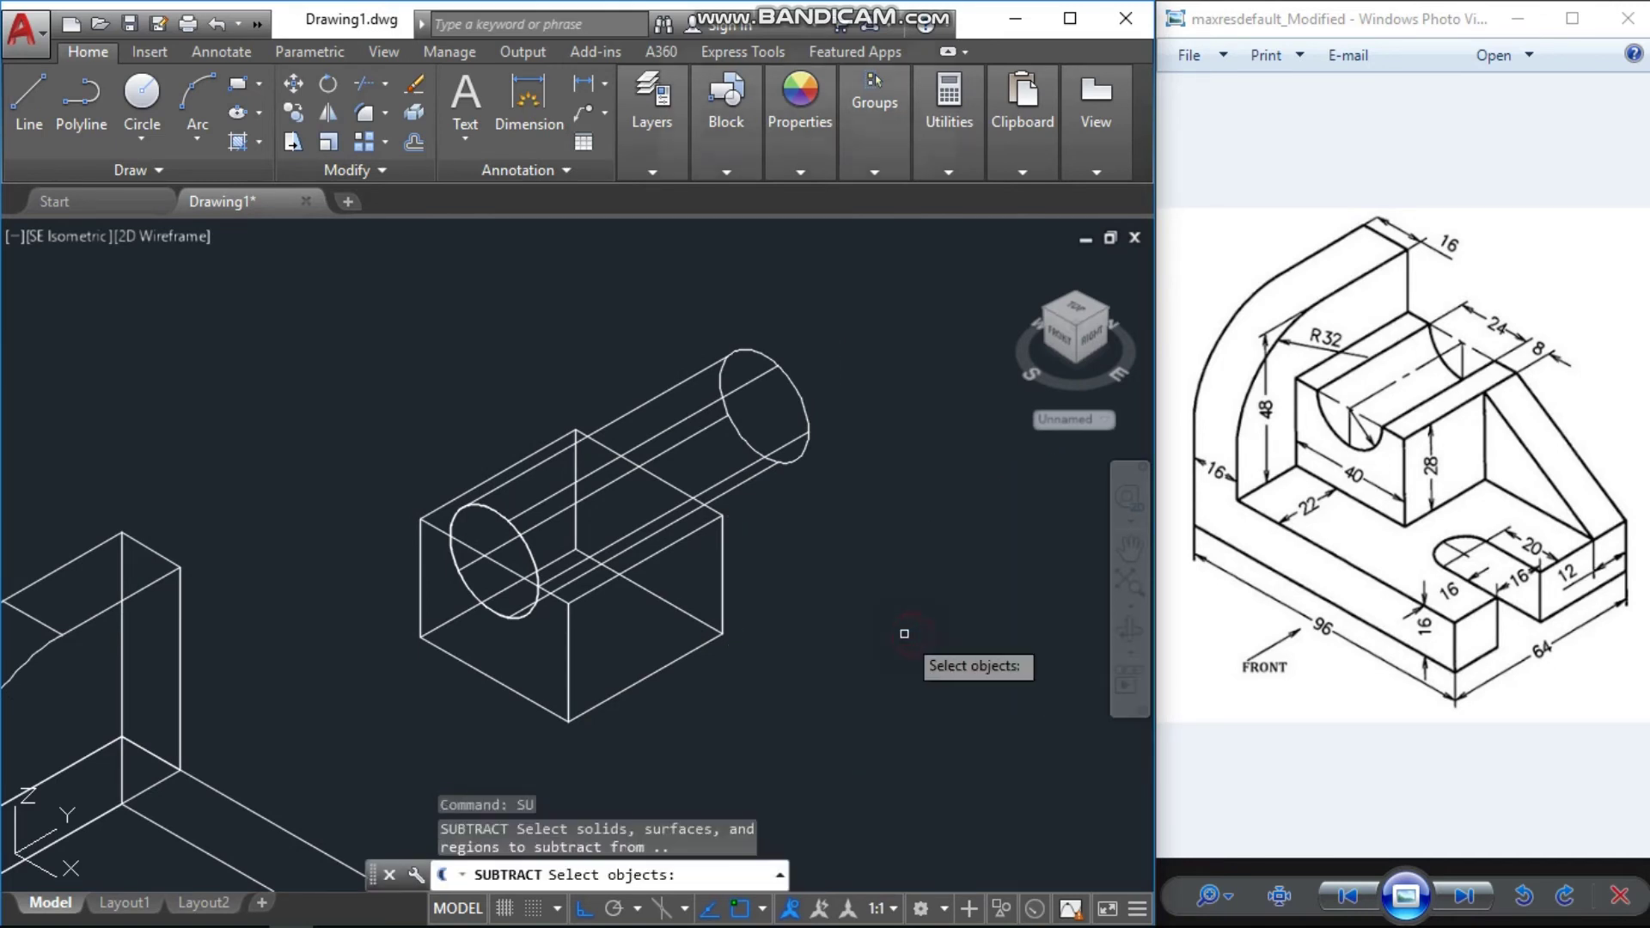
pyautogui.click(718, 578)
pyautogui.click(720, 539)
pyautogui.click(723, 571)
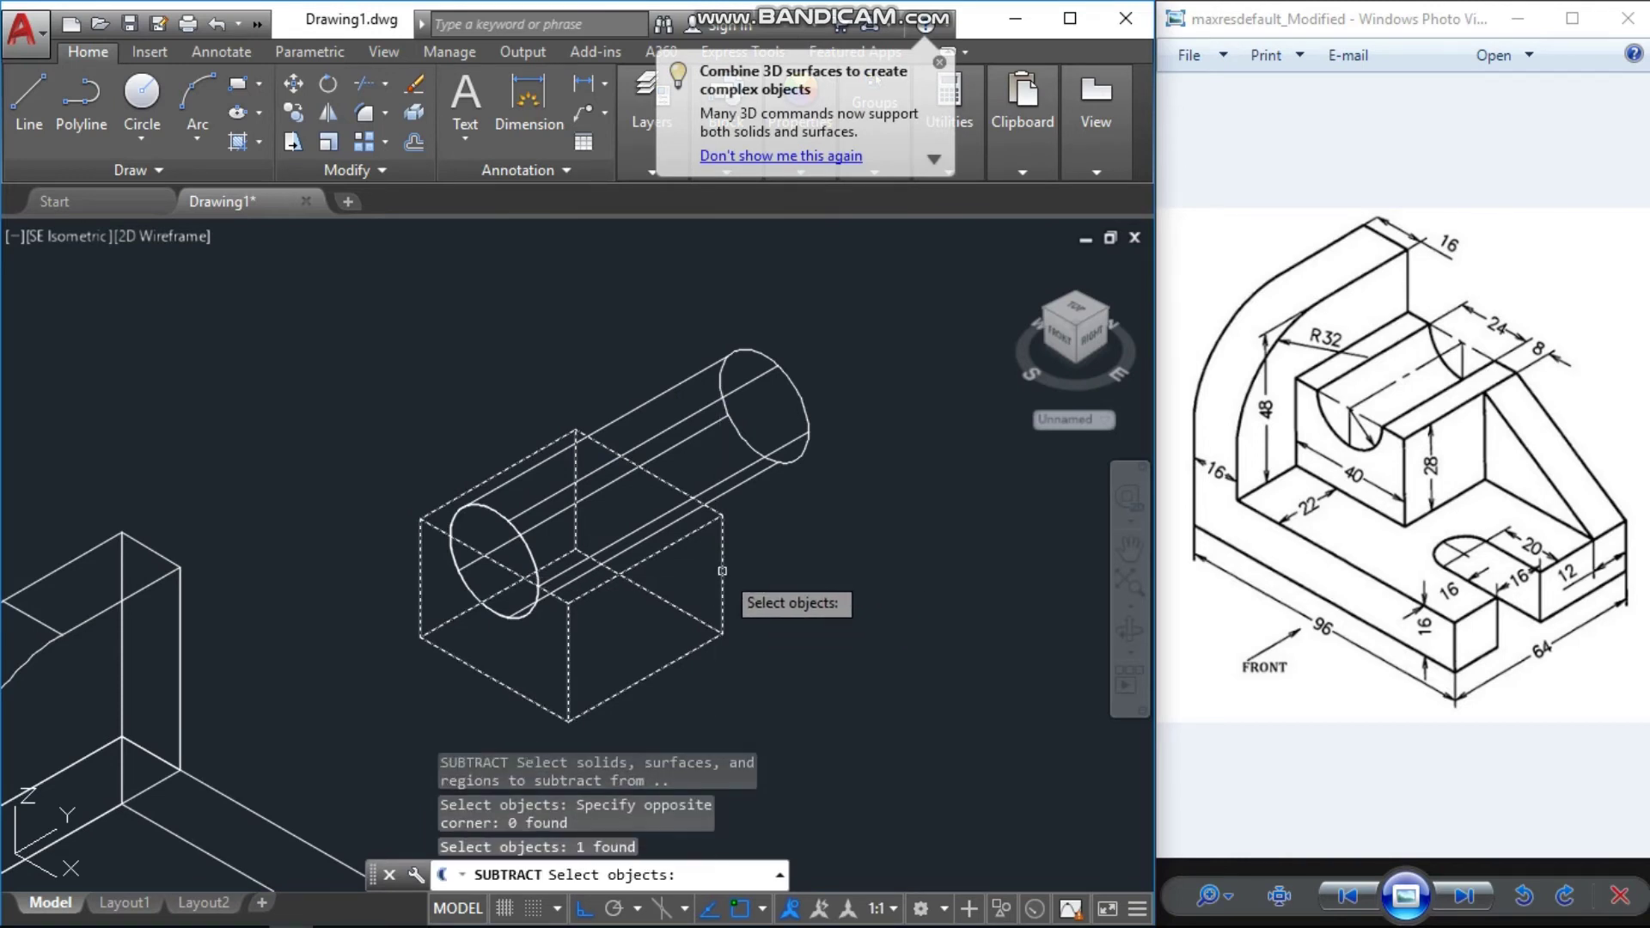
pyautogui.press('Return')
pyautogui.click(769, 462)
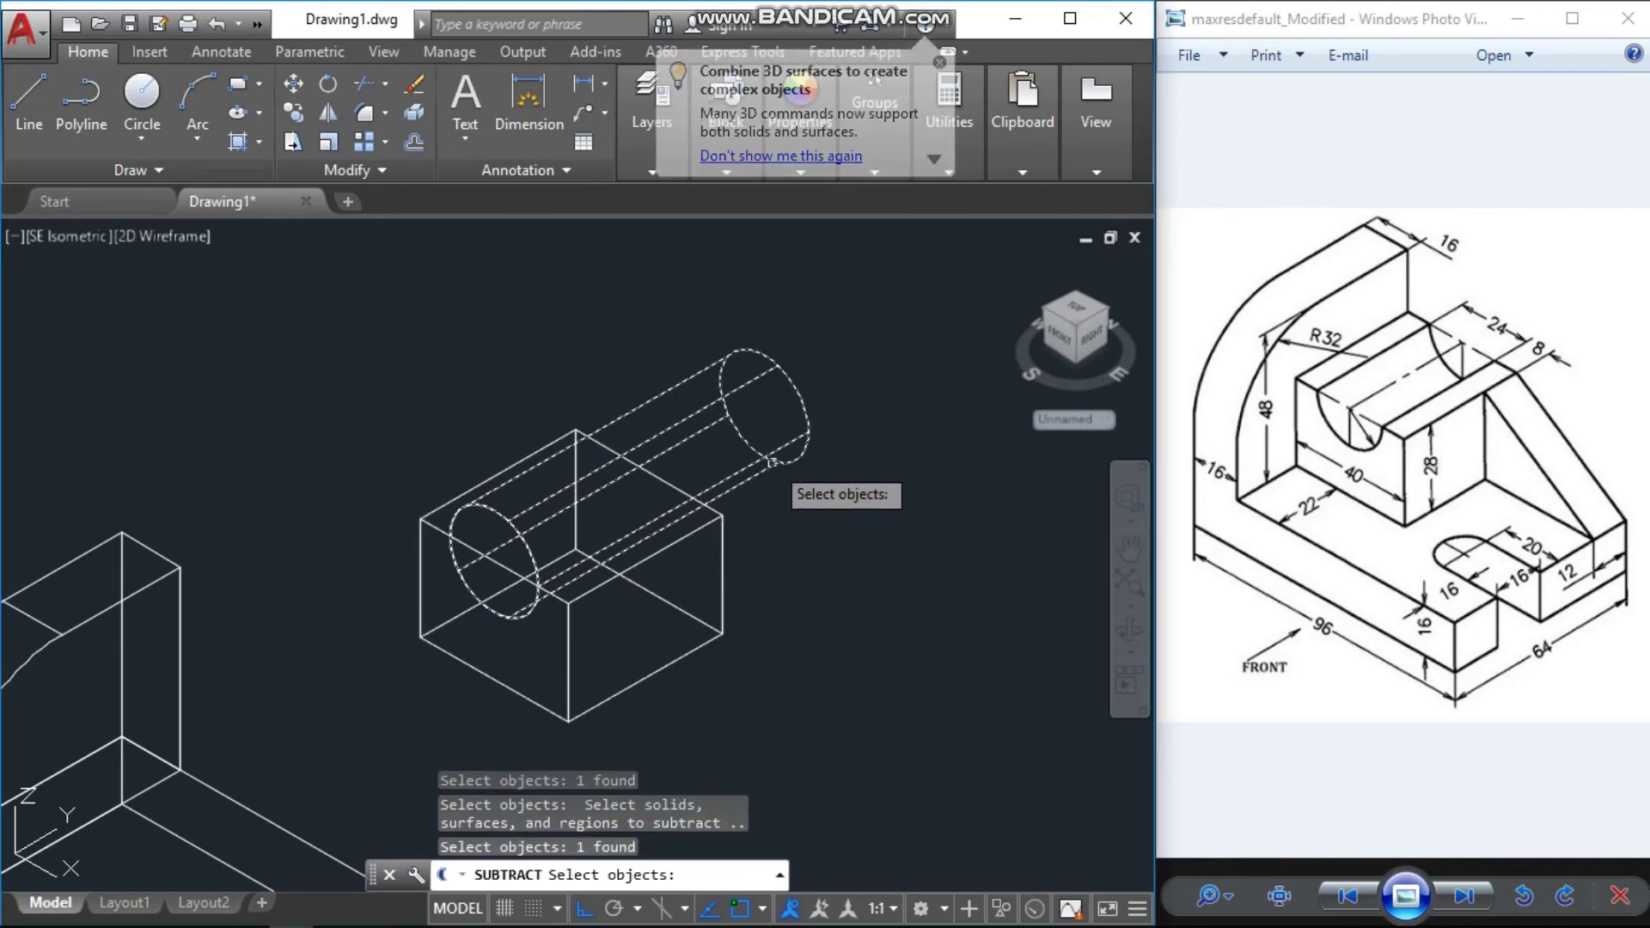
pyautogui.press('Return')
pyautogui.moveTo(844, 591); pyautogui.dragTo(955, 570, button='middle')
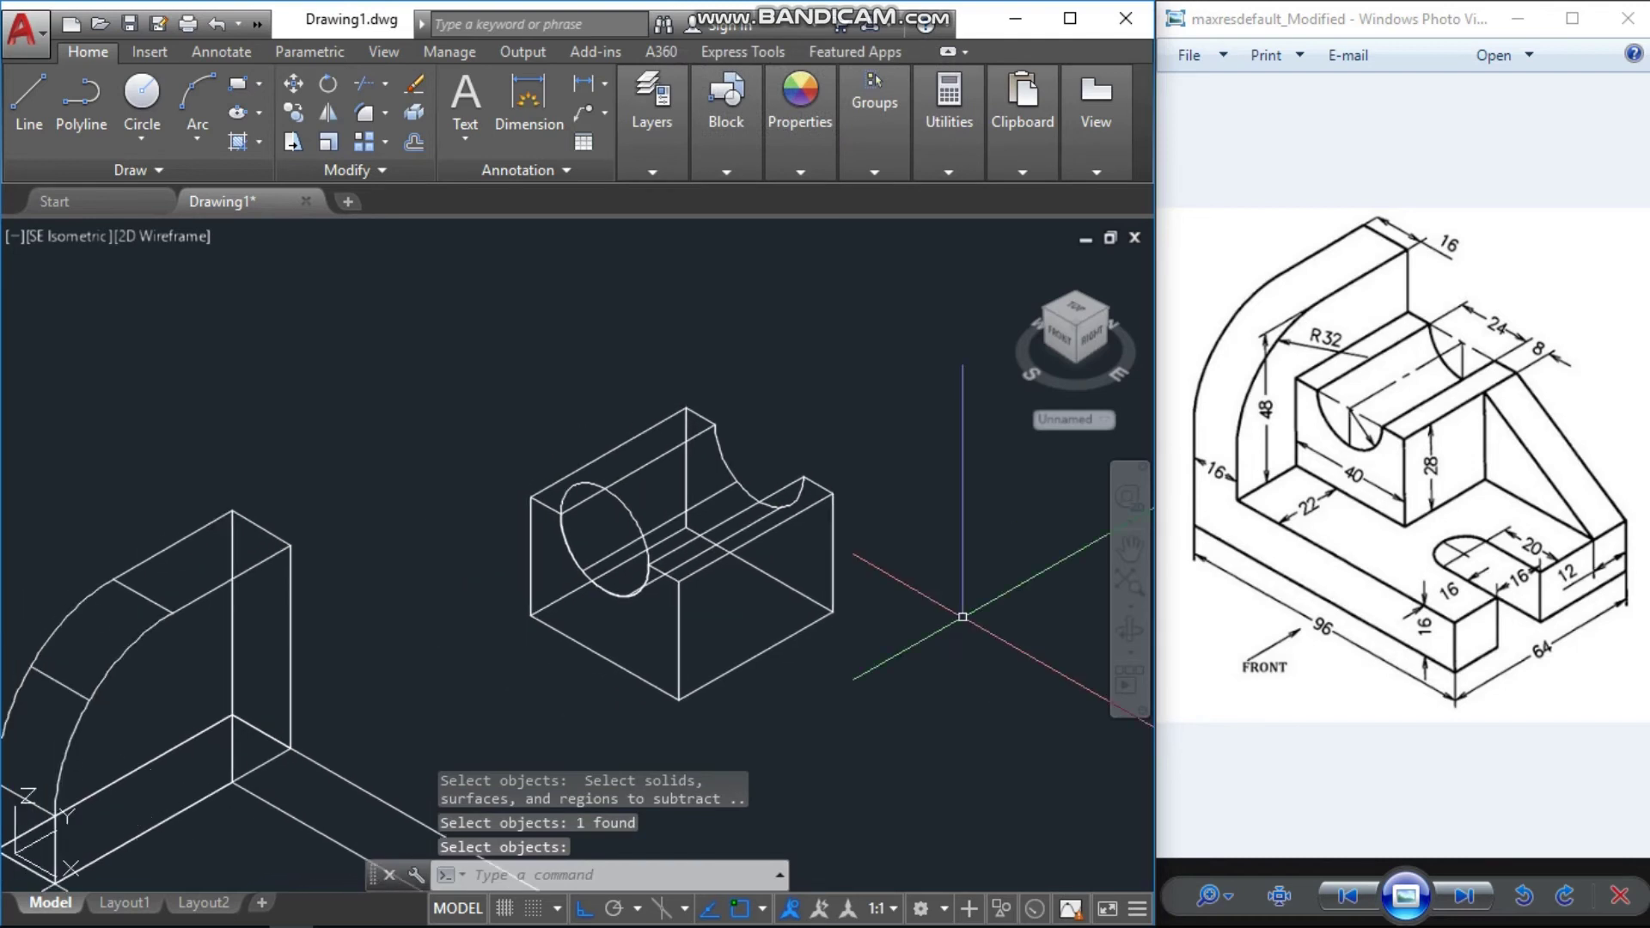
# Delete the leftover ellipse outline at the front of the block
pyautogui.click(630, 520)
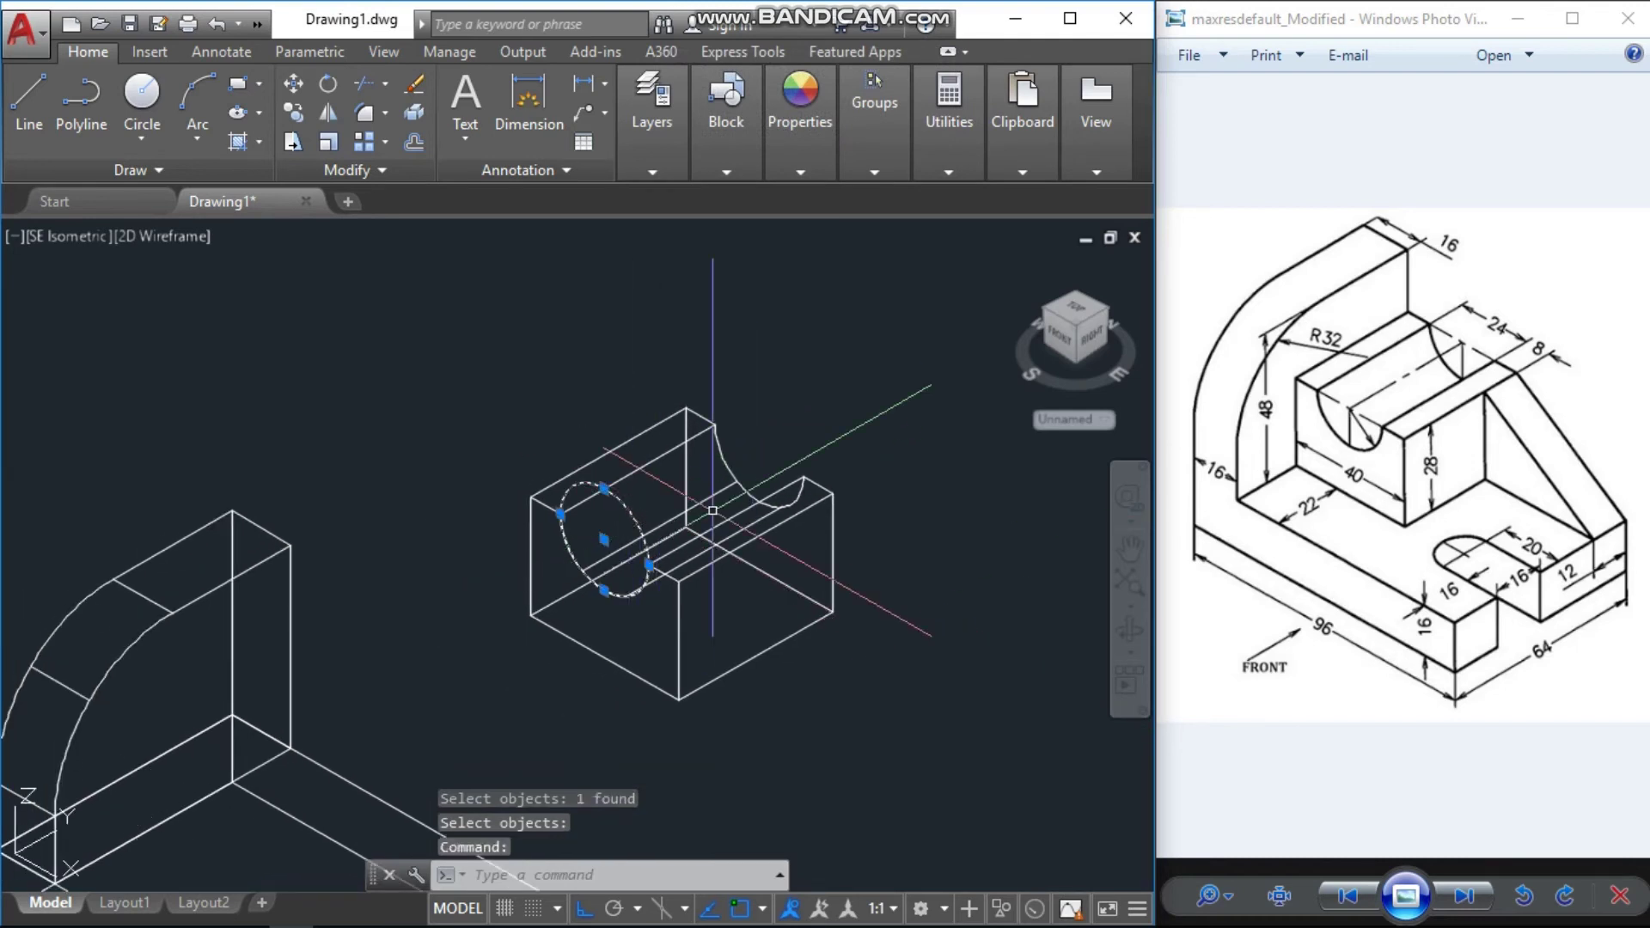
pyautogui.press('Delete')
pyautogui.press('Escape')
pyautogui.press('Escape')
# Zoom to extents and orbit to see the block and the base together
pyautogui.write('z')
pyautogui.press('Return')
pyautogui.write('e')
pyautogui.press('Return')
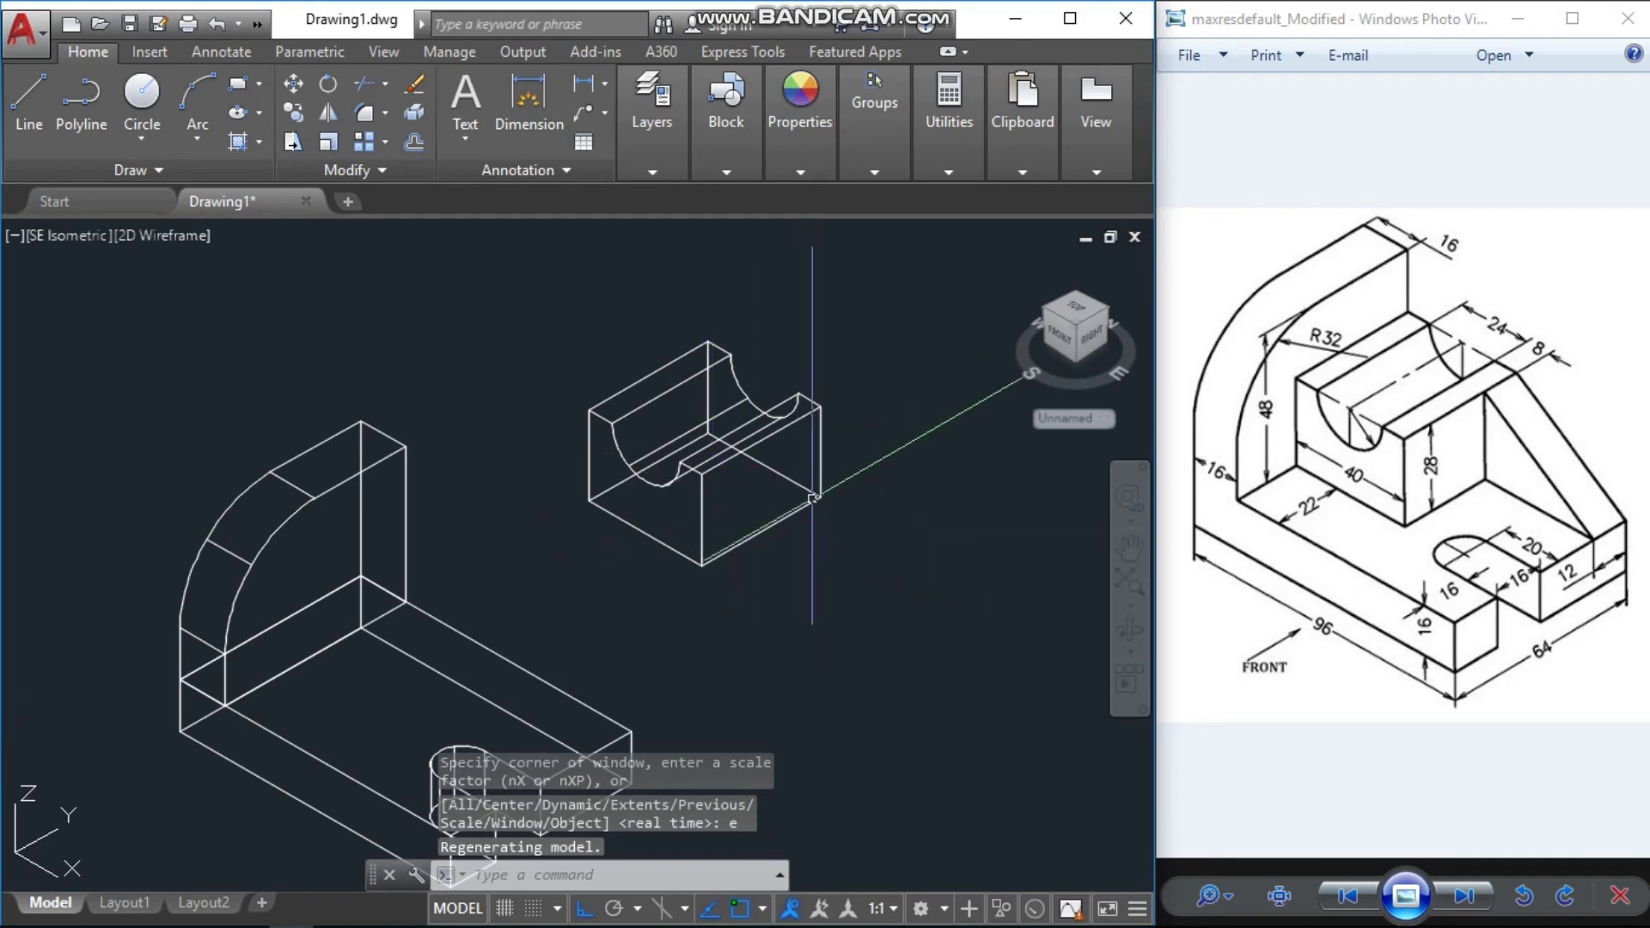
pyautogui.click(1129, 640)
pyautogui.moveTo(869, 553); pyautogui.dragTo(641, 539)
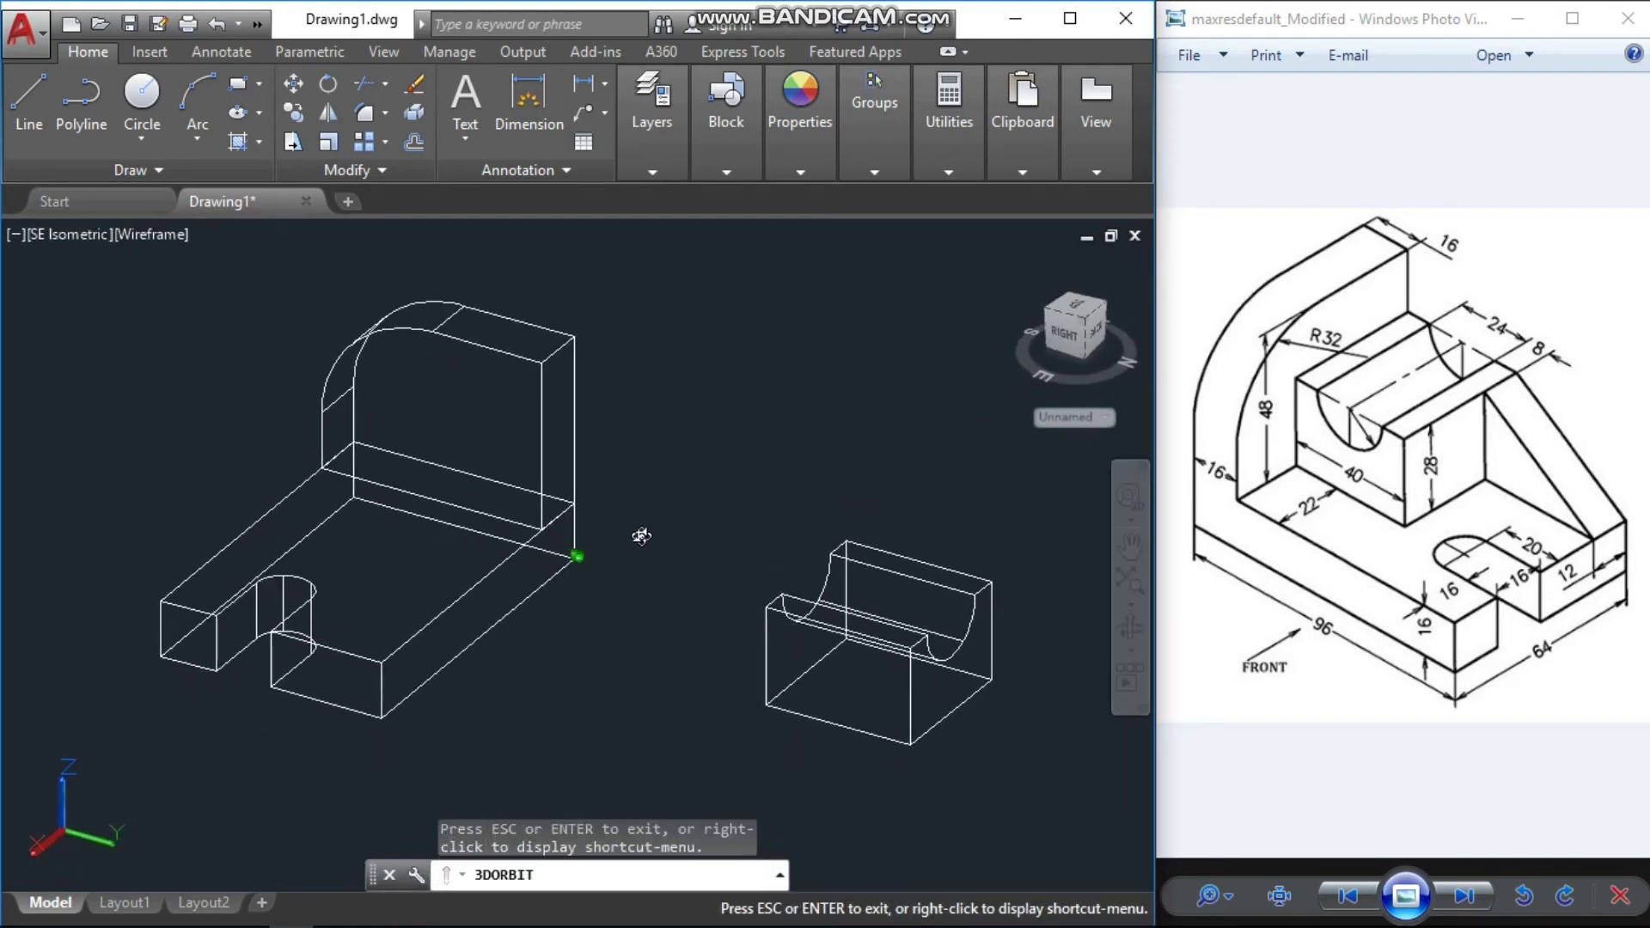
pyautogui.press('Escape')
# Move the grooved block onto the base, snapping its corner to the matching base corner
pyautogui.press('Return')
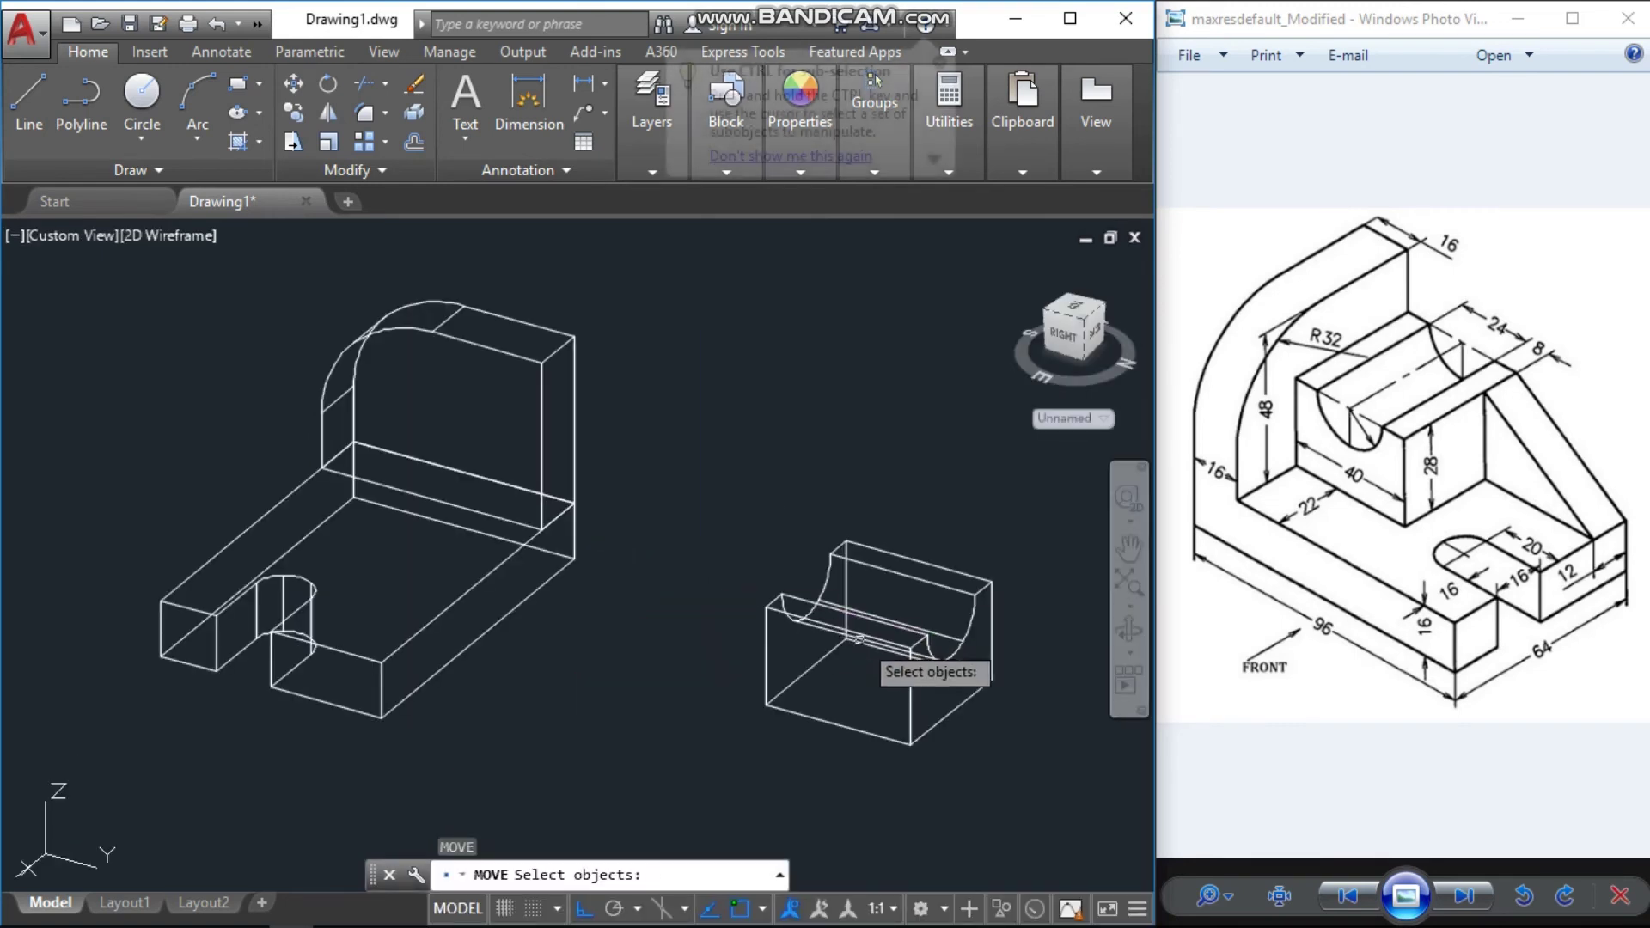
pyautogui.click(907, 673)
pyautogui.press('Return')
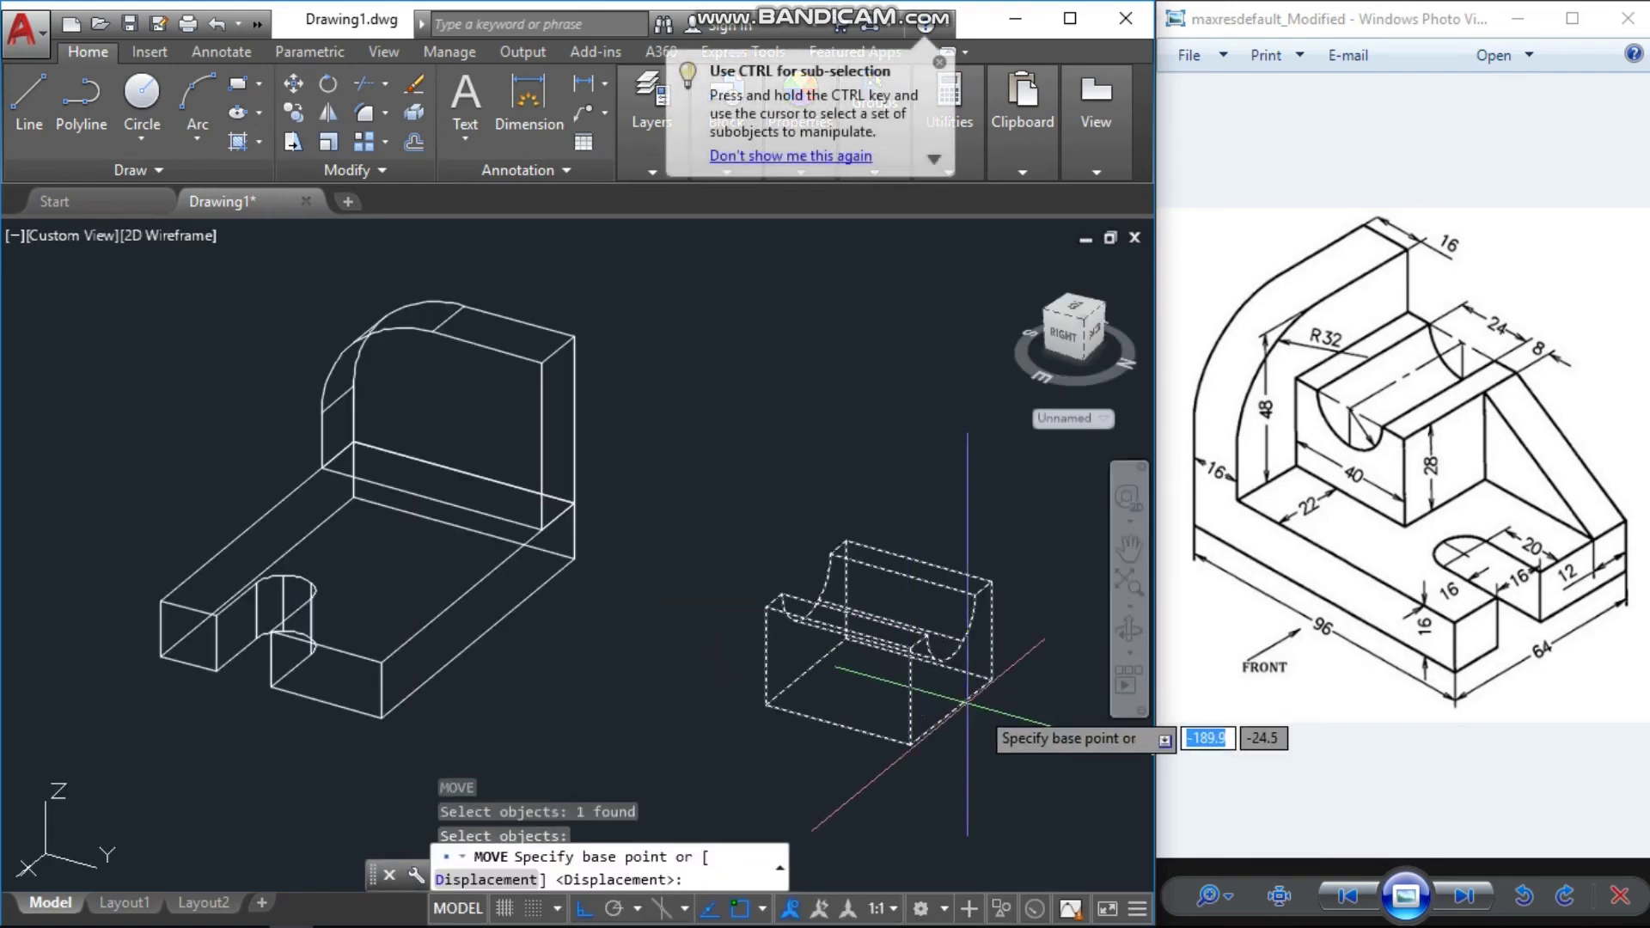
pyautogui.click(991, 679)
pyautogui.scroll(5, 608, 663)
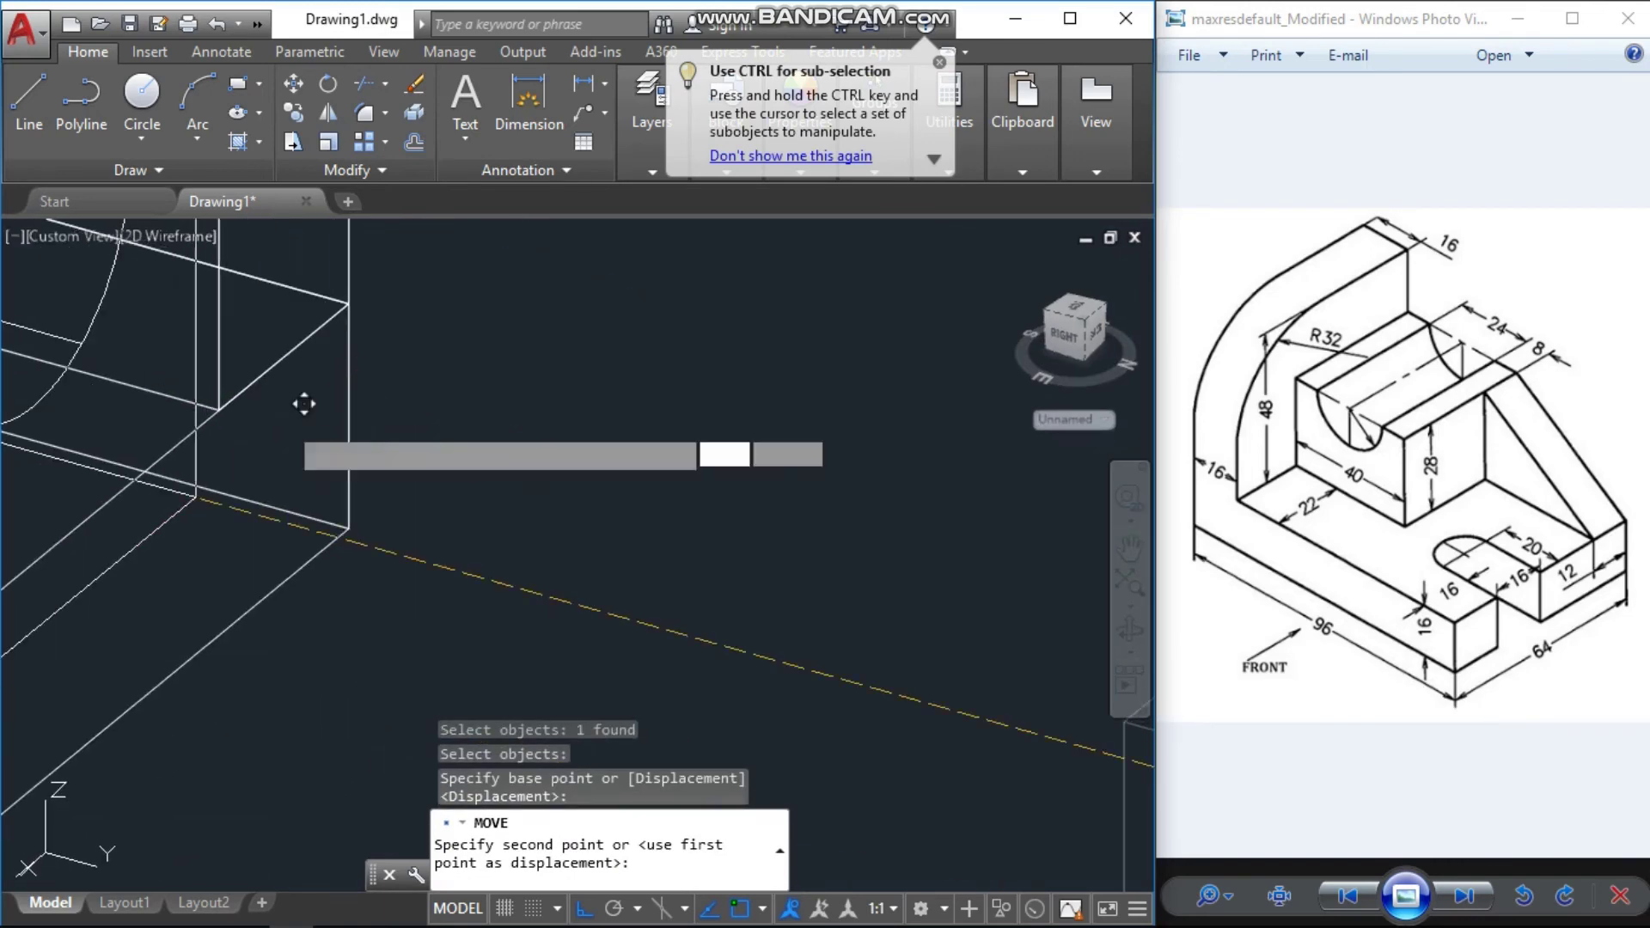
pyautogui.click(228, 395)
pyautogui.scroll(-5, 406, 452)
pyautogui.scroll(-2, 405, 453)
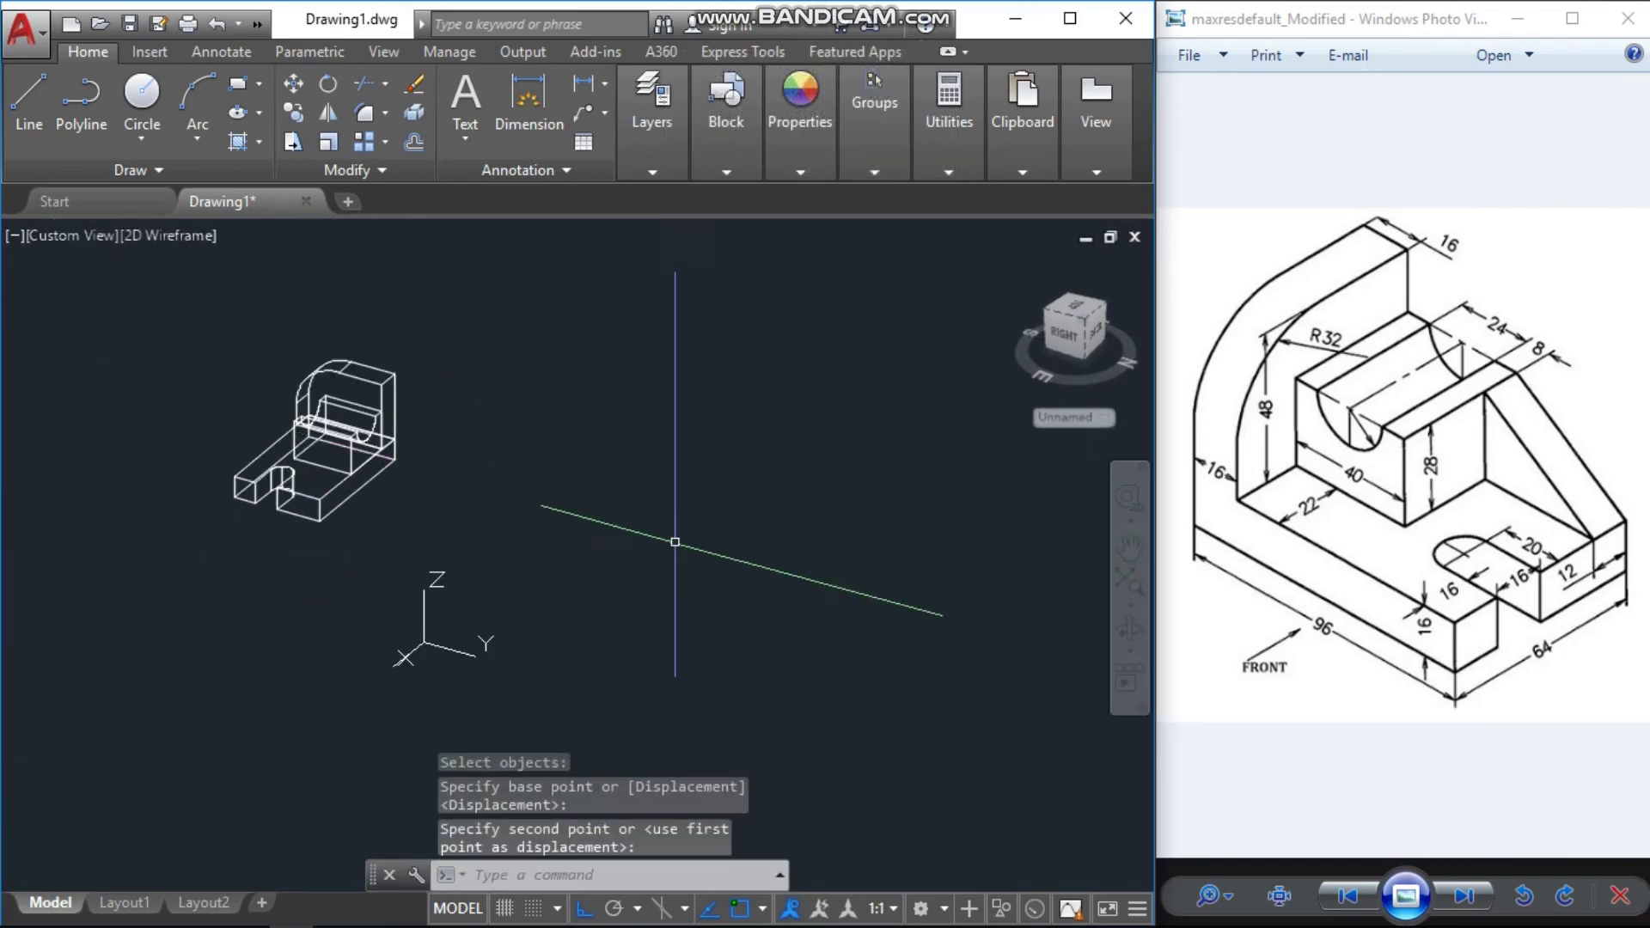
# Orbit the combined model, then set the SE Isometric view from the ViewCube
pyautogui.click(1128, 633)
pyautogui.moveTo(600, 590); pyautogui.dragTo(770, 622)
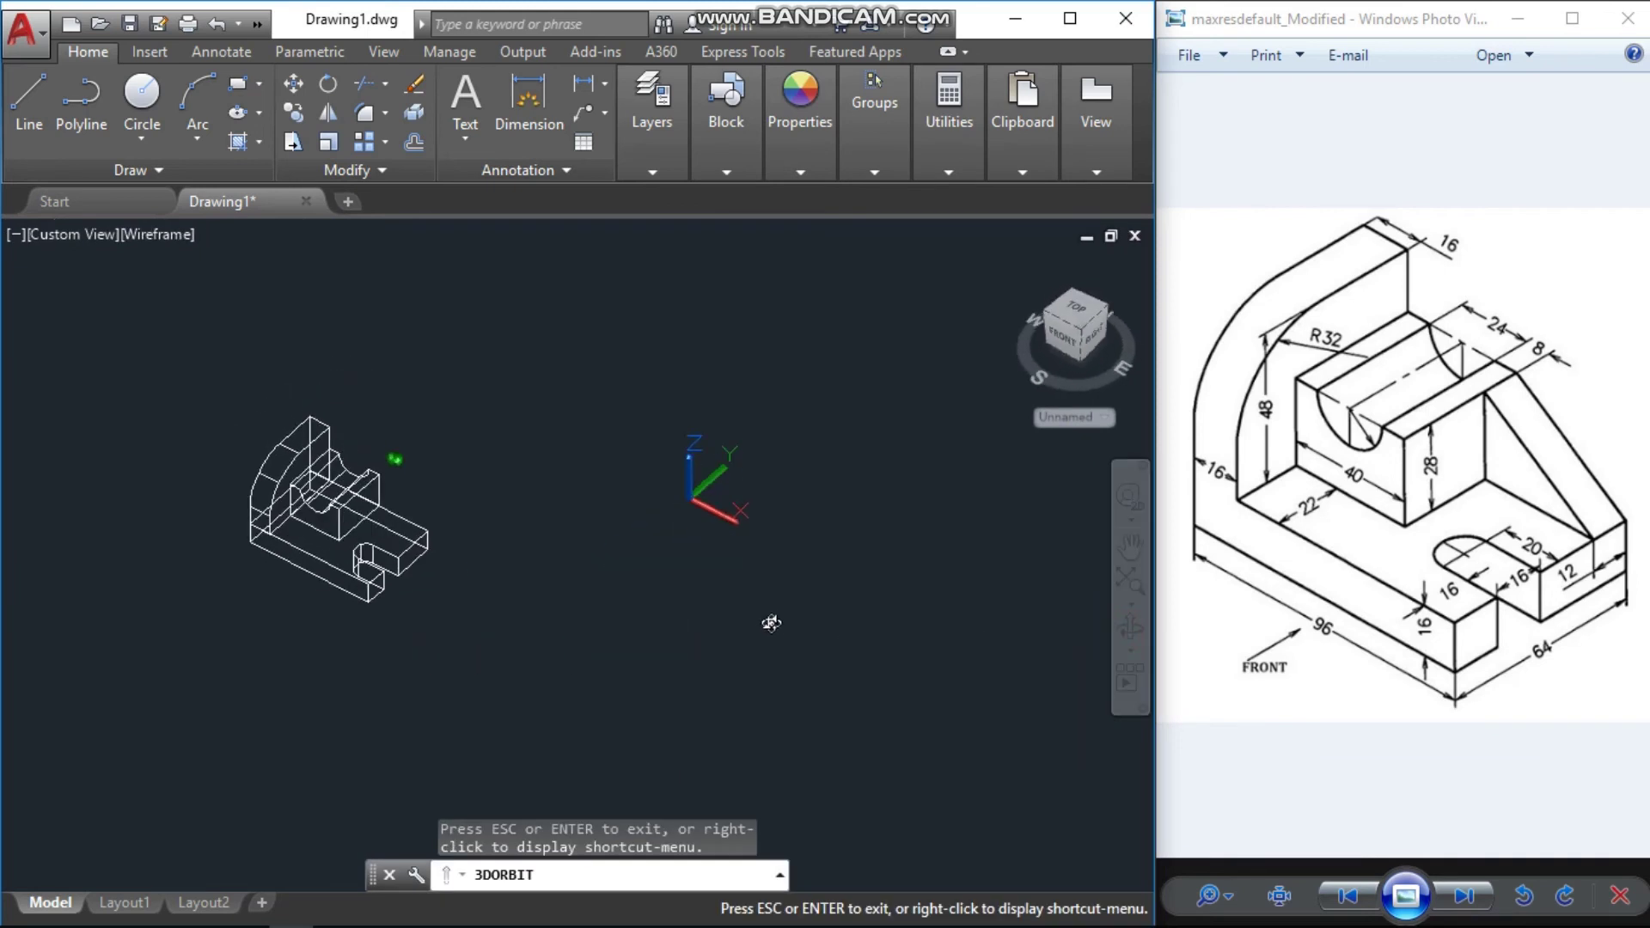
pyautogui.scroll(3, 506, 550)
pyautogui.moveTo(505, 584); pyautogui.dragTo(506, 448, button='middle')
pyautogui.press('Escape')
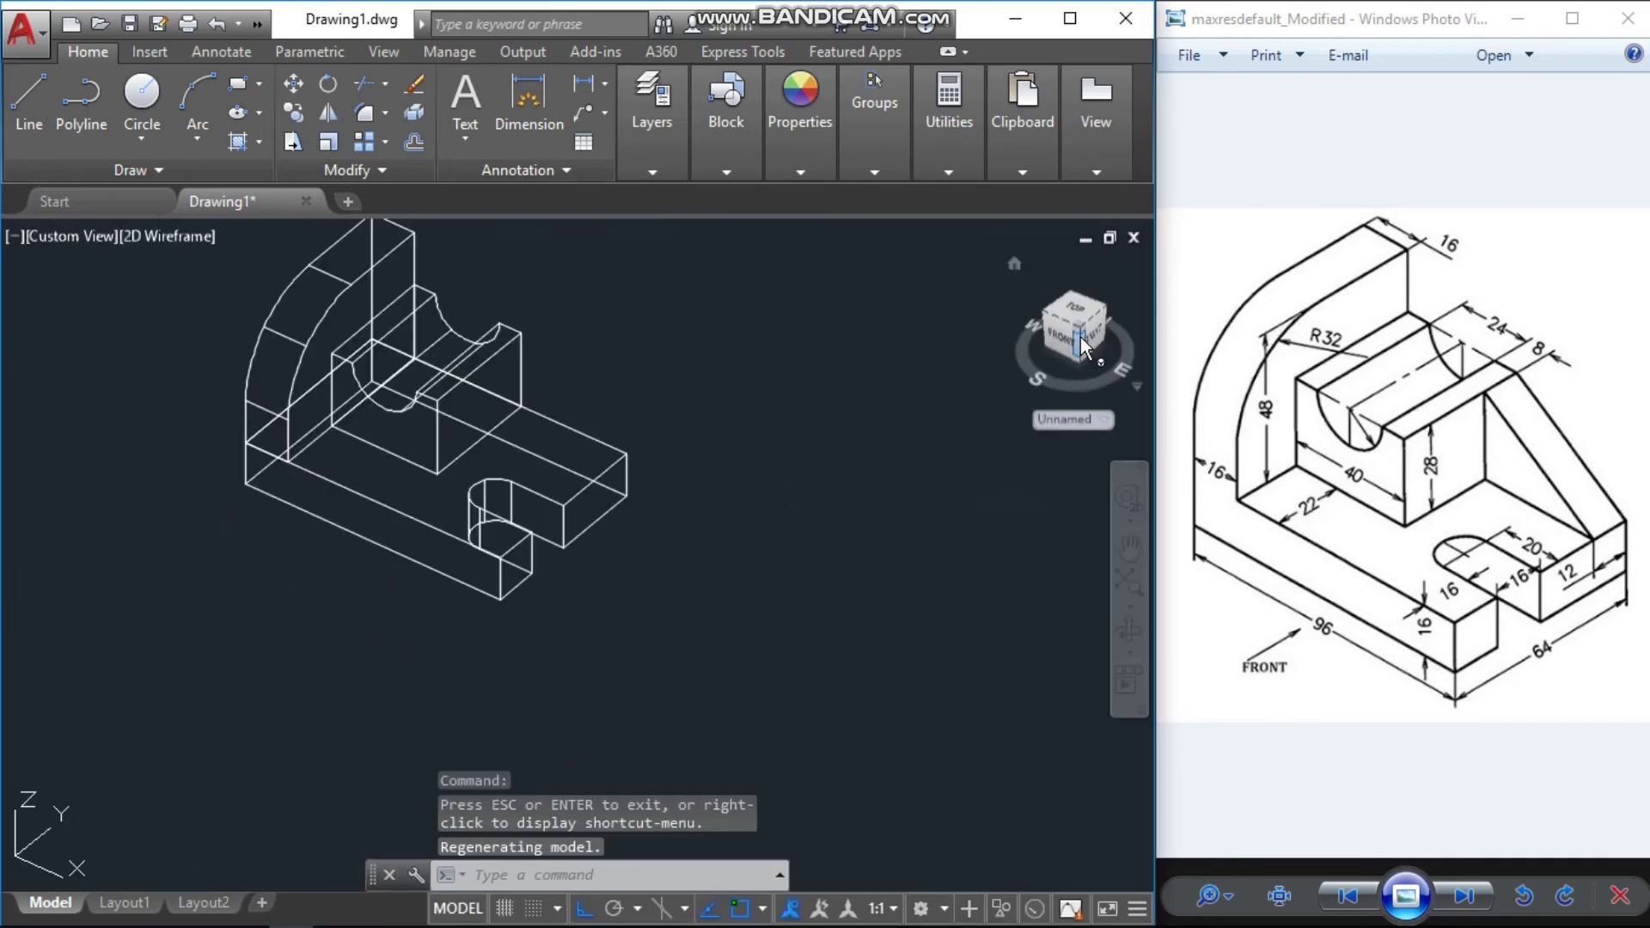
pyautogui.click(1080, 330)
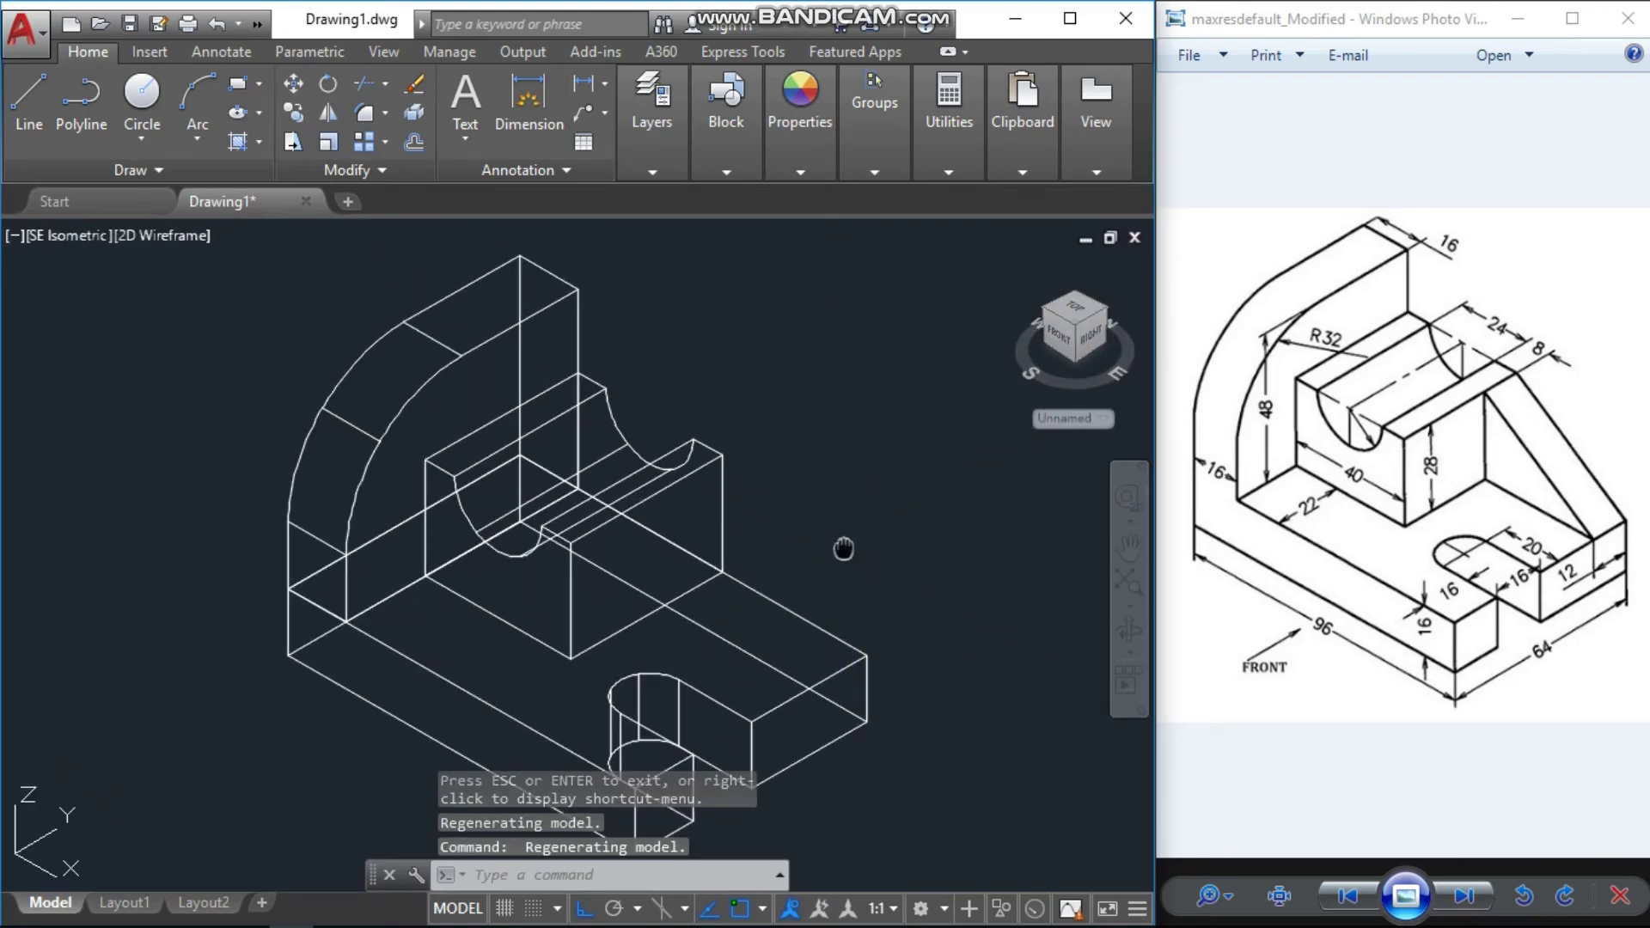
pyautogui.moveTo(843, 548); pyautogui.dragTo(748, 512)
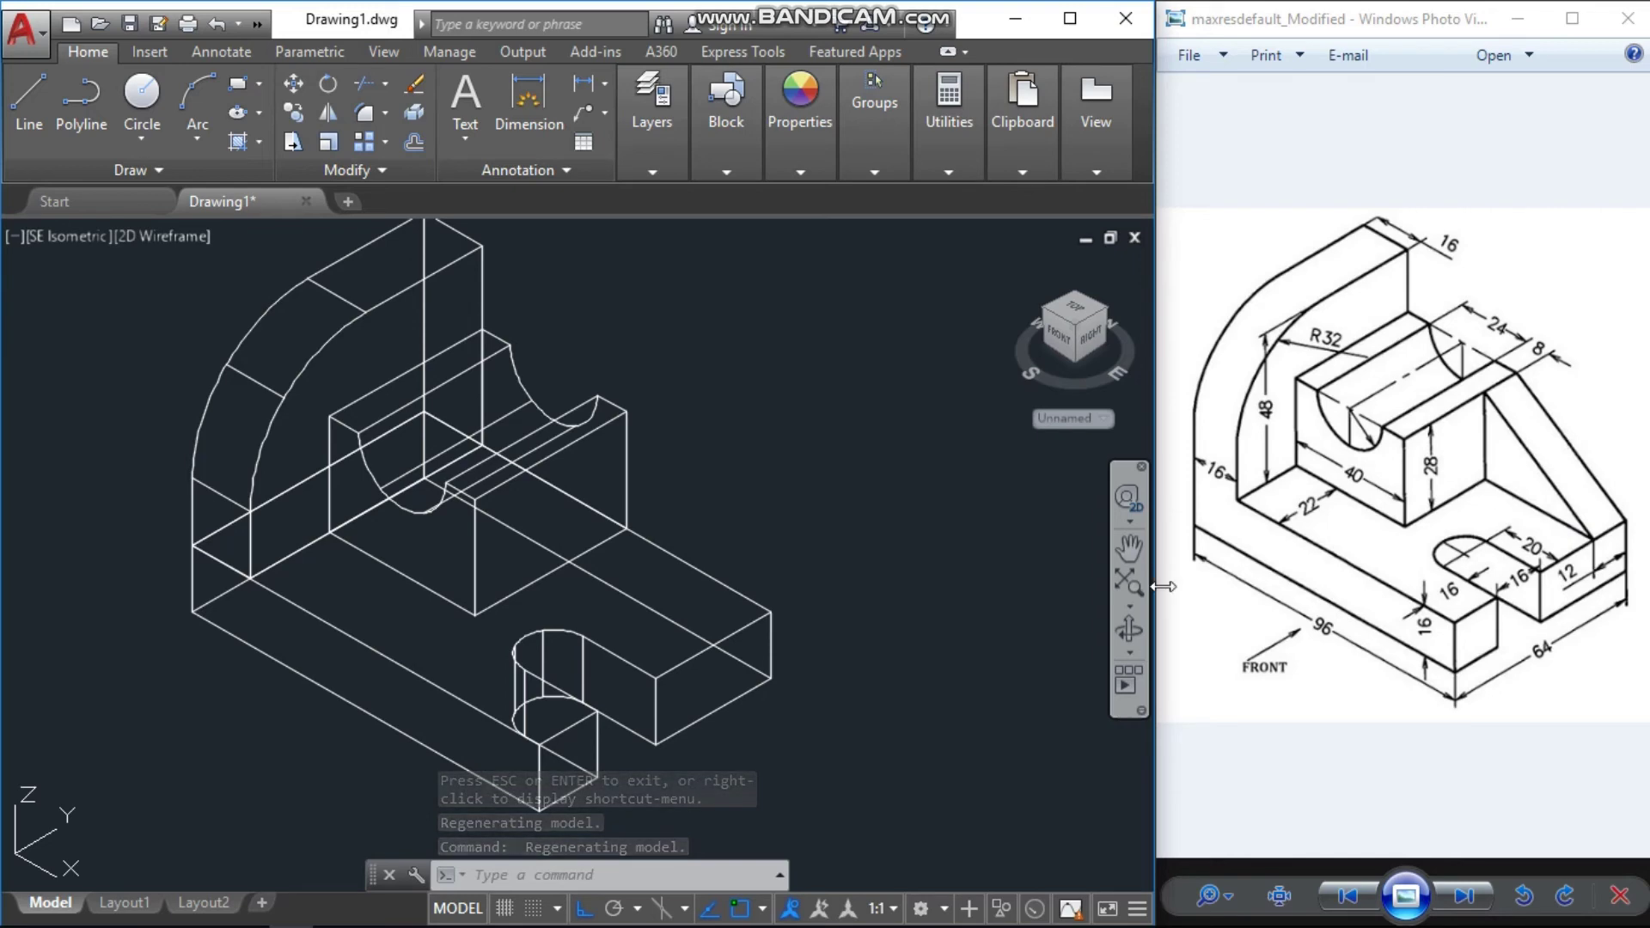
# Draw the triangular rib outline from the grooved block's top corner down to the base
pyautogui.click(1138, 631)
pyautogui.moveTo(726, 608); pyautogui.dragTo(832, 537)
pyautogui.press('Escape')
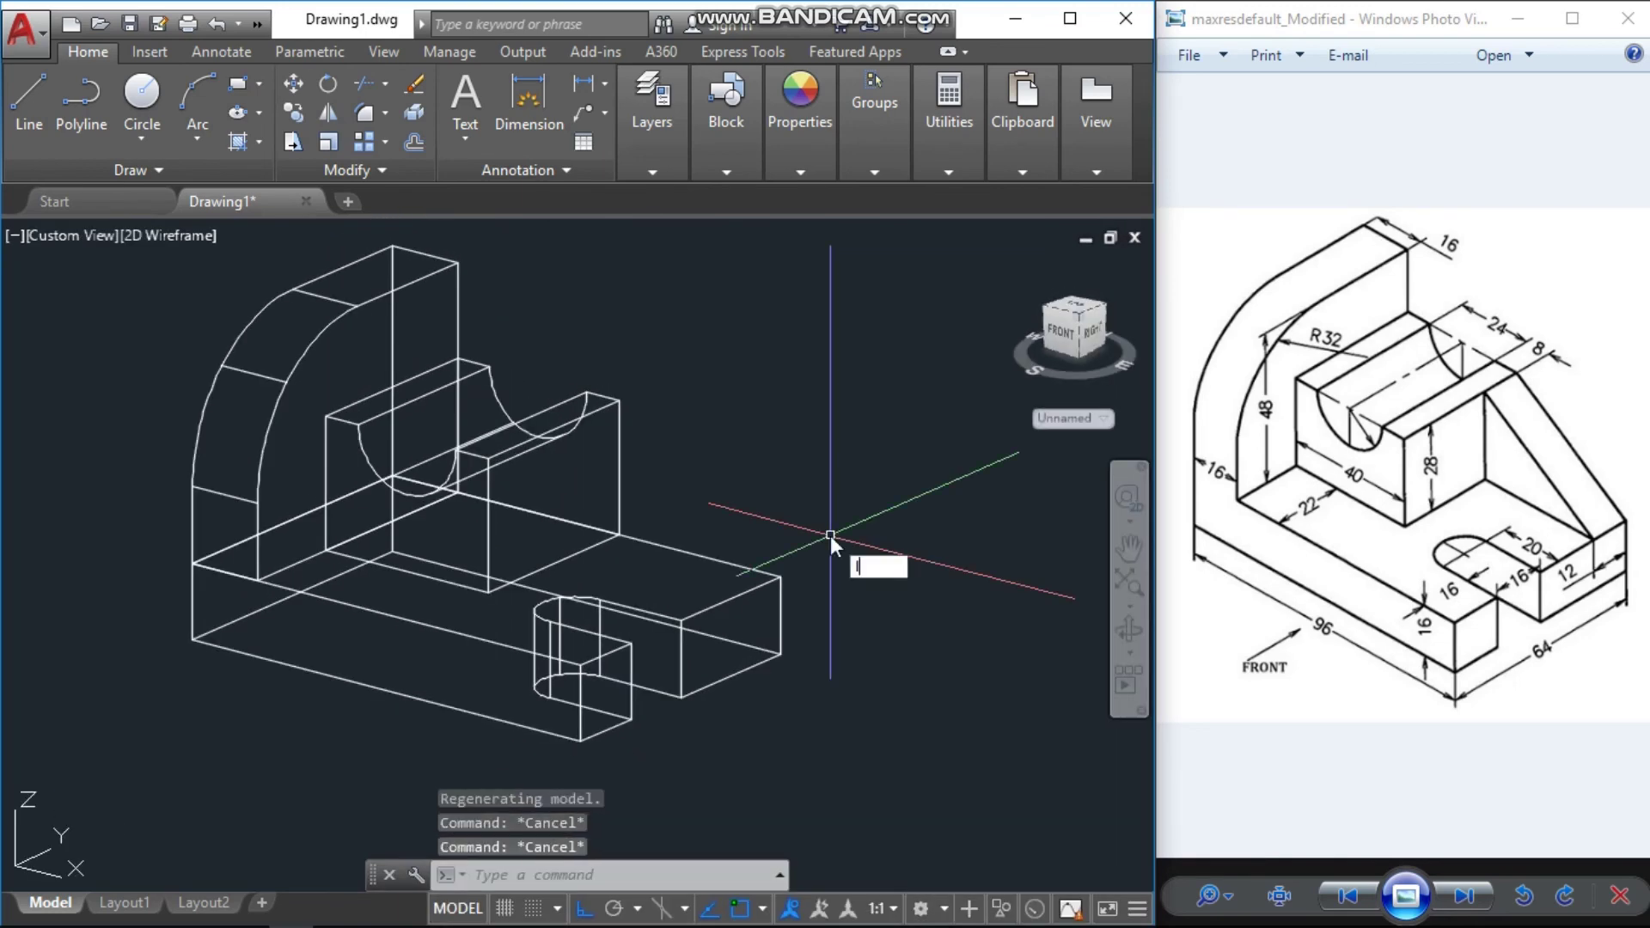
pyautogui.press('Return')
pyautogui.click(619, 400)
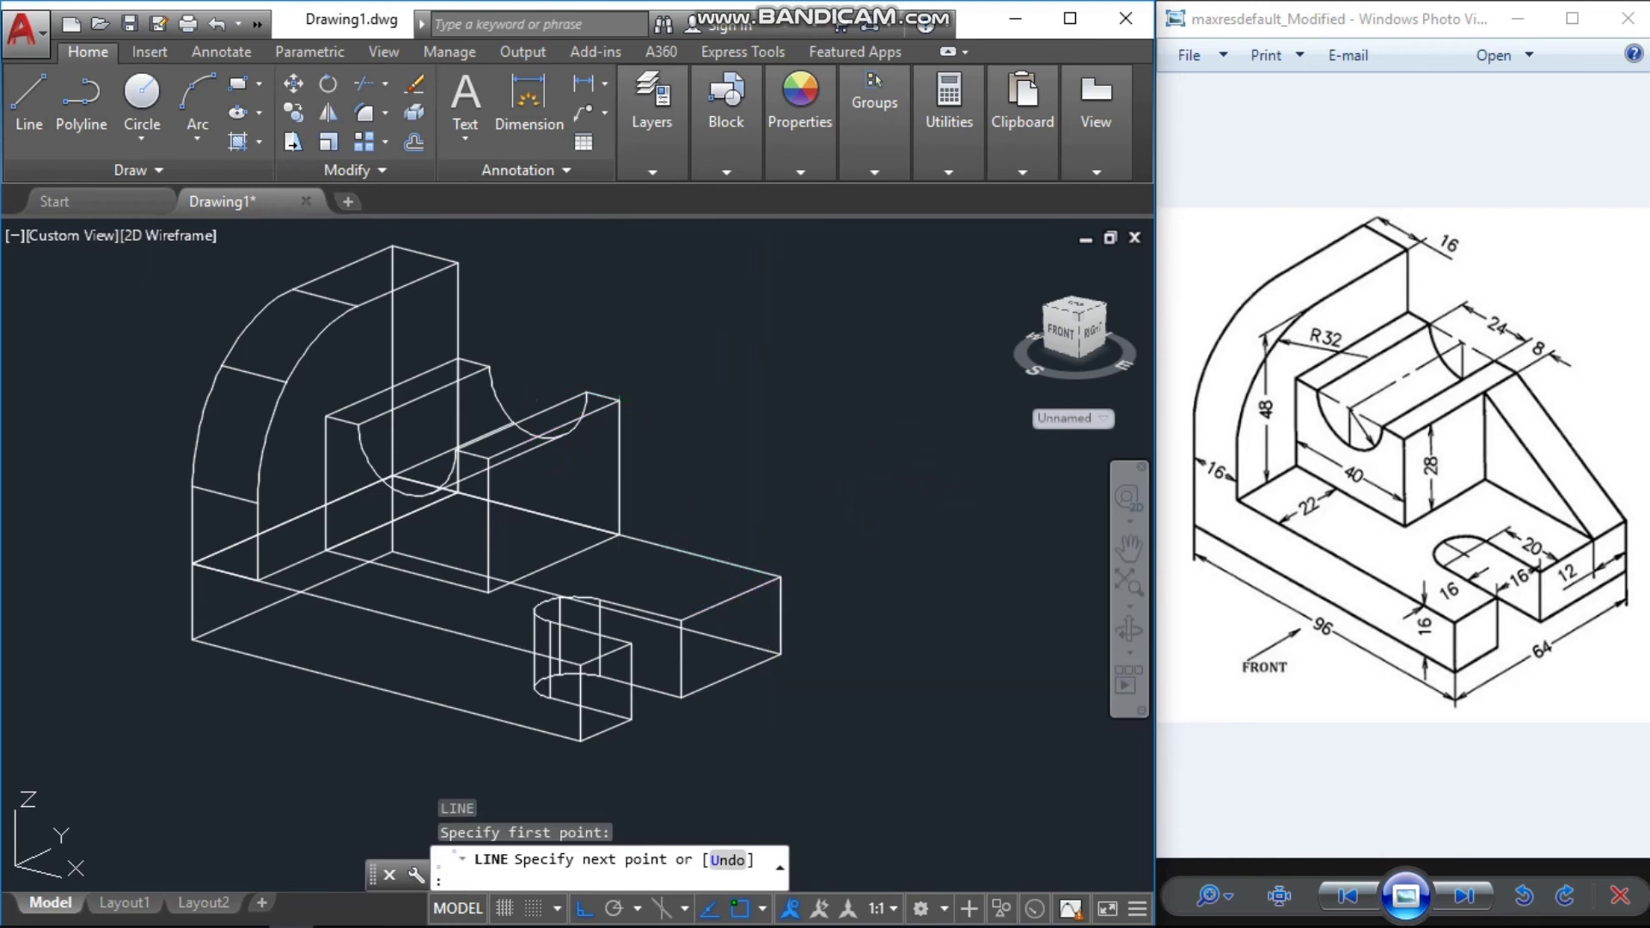
pyautogui.click(782, 577)
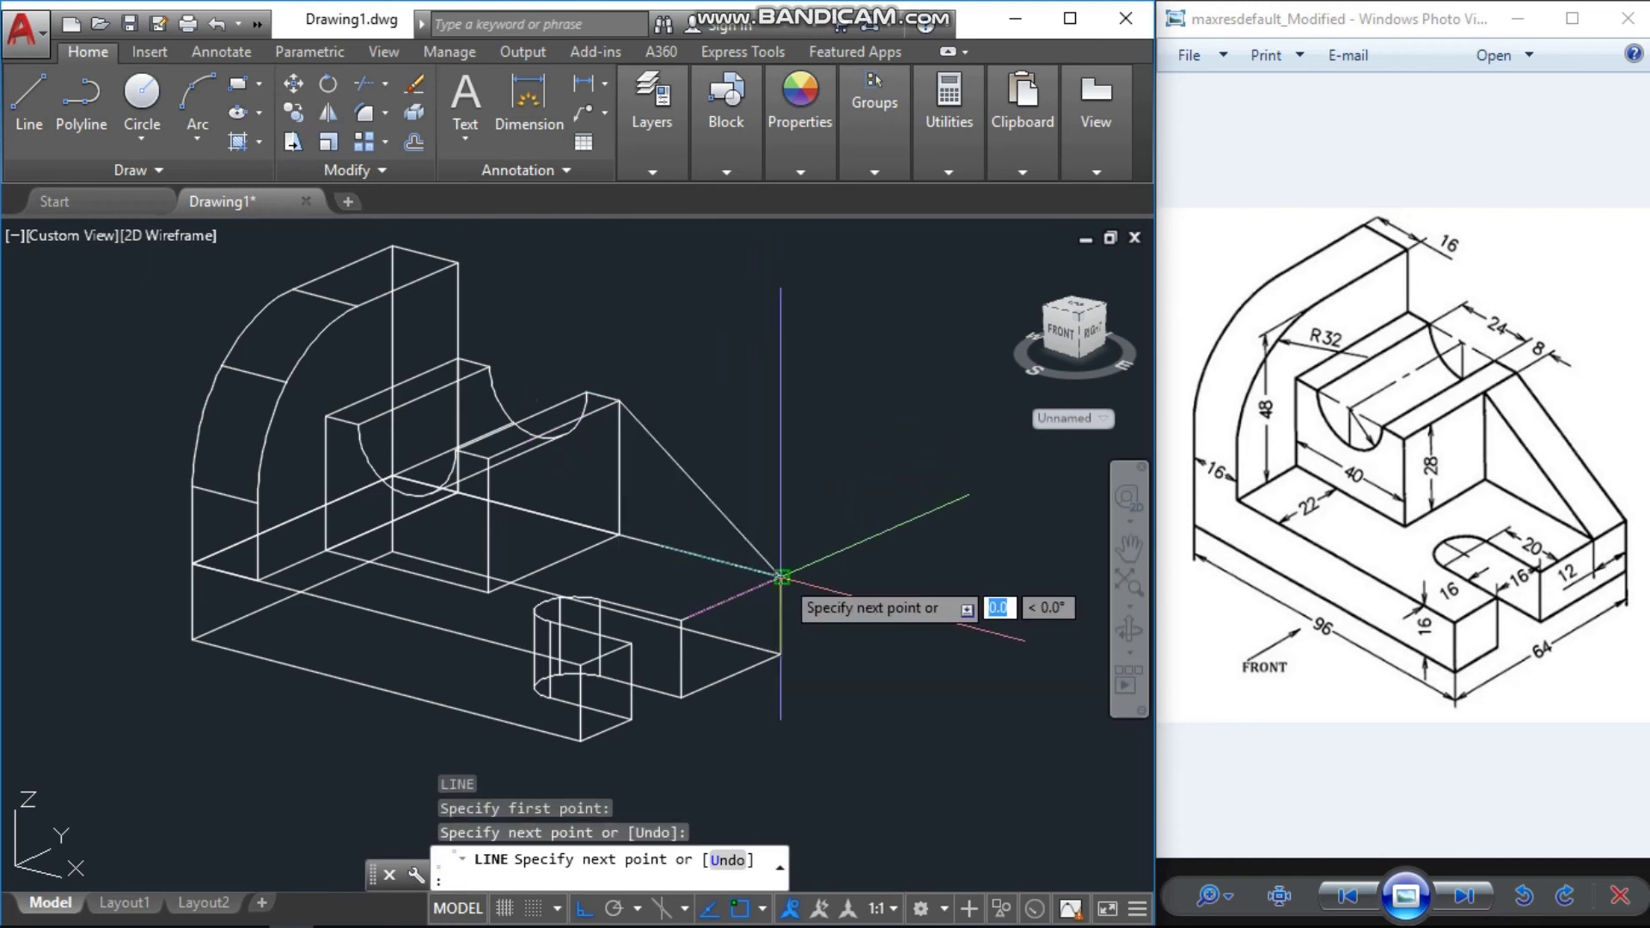
pyautogui.click(619, 535)
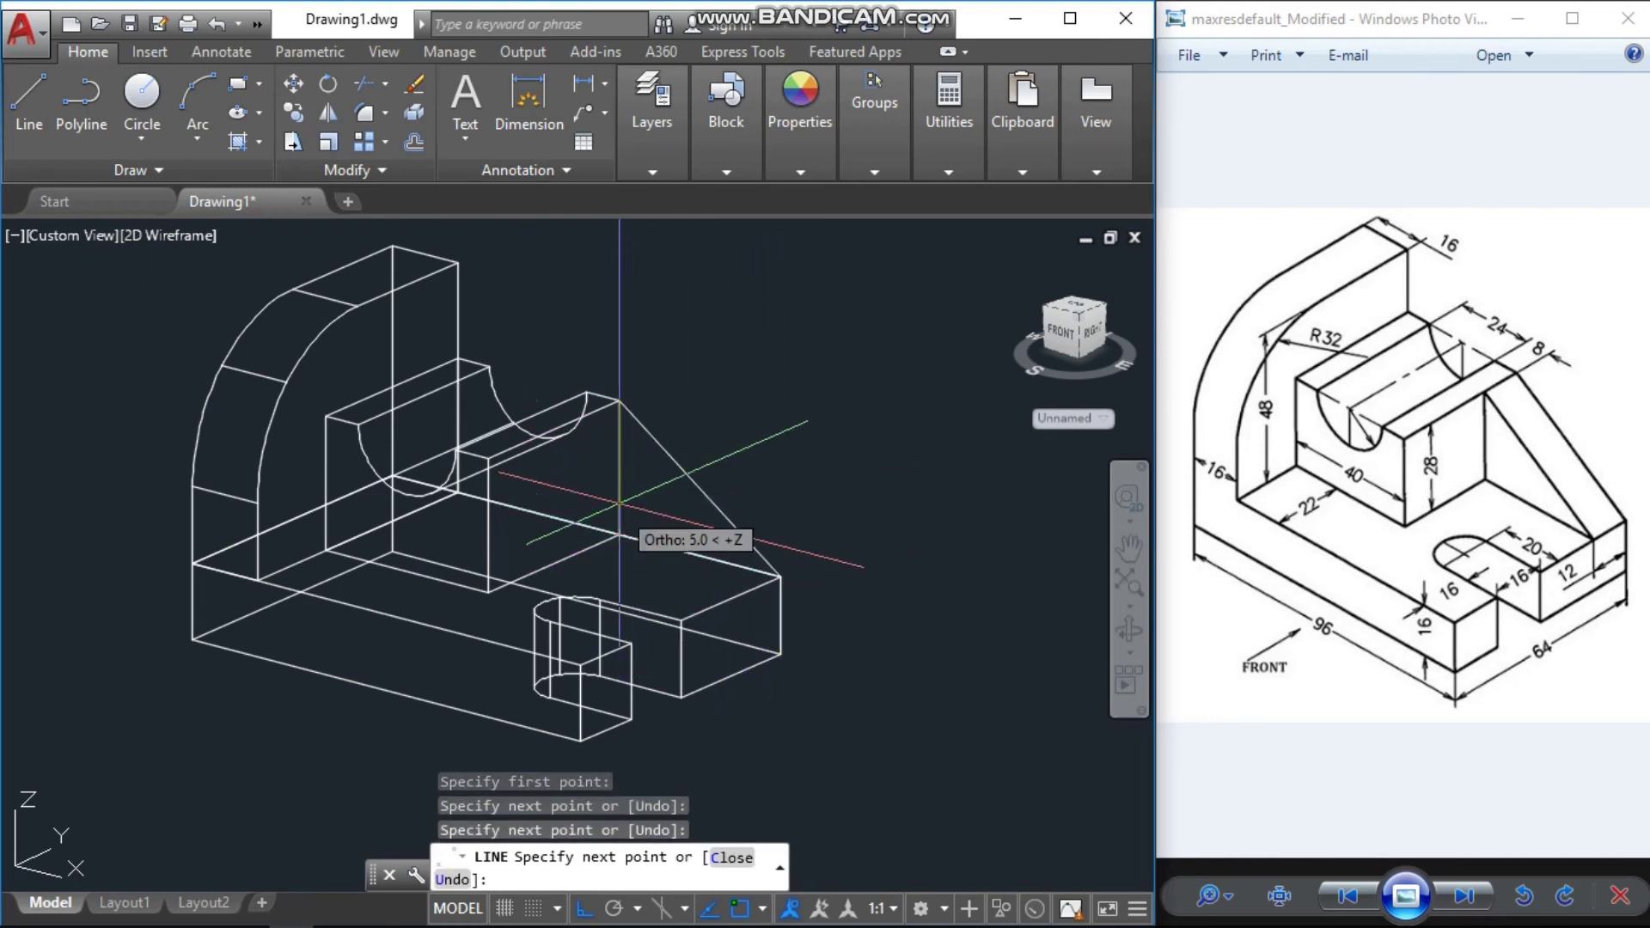
pyautogui.click(620, 401)
pyautogui.press('Escape')
pyautogui.press('Escape')
# Join the sloped, vertical and bottom rib lines into one 3D polyline
pyautogui.write('jo')
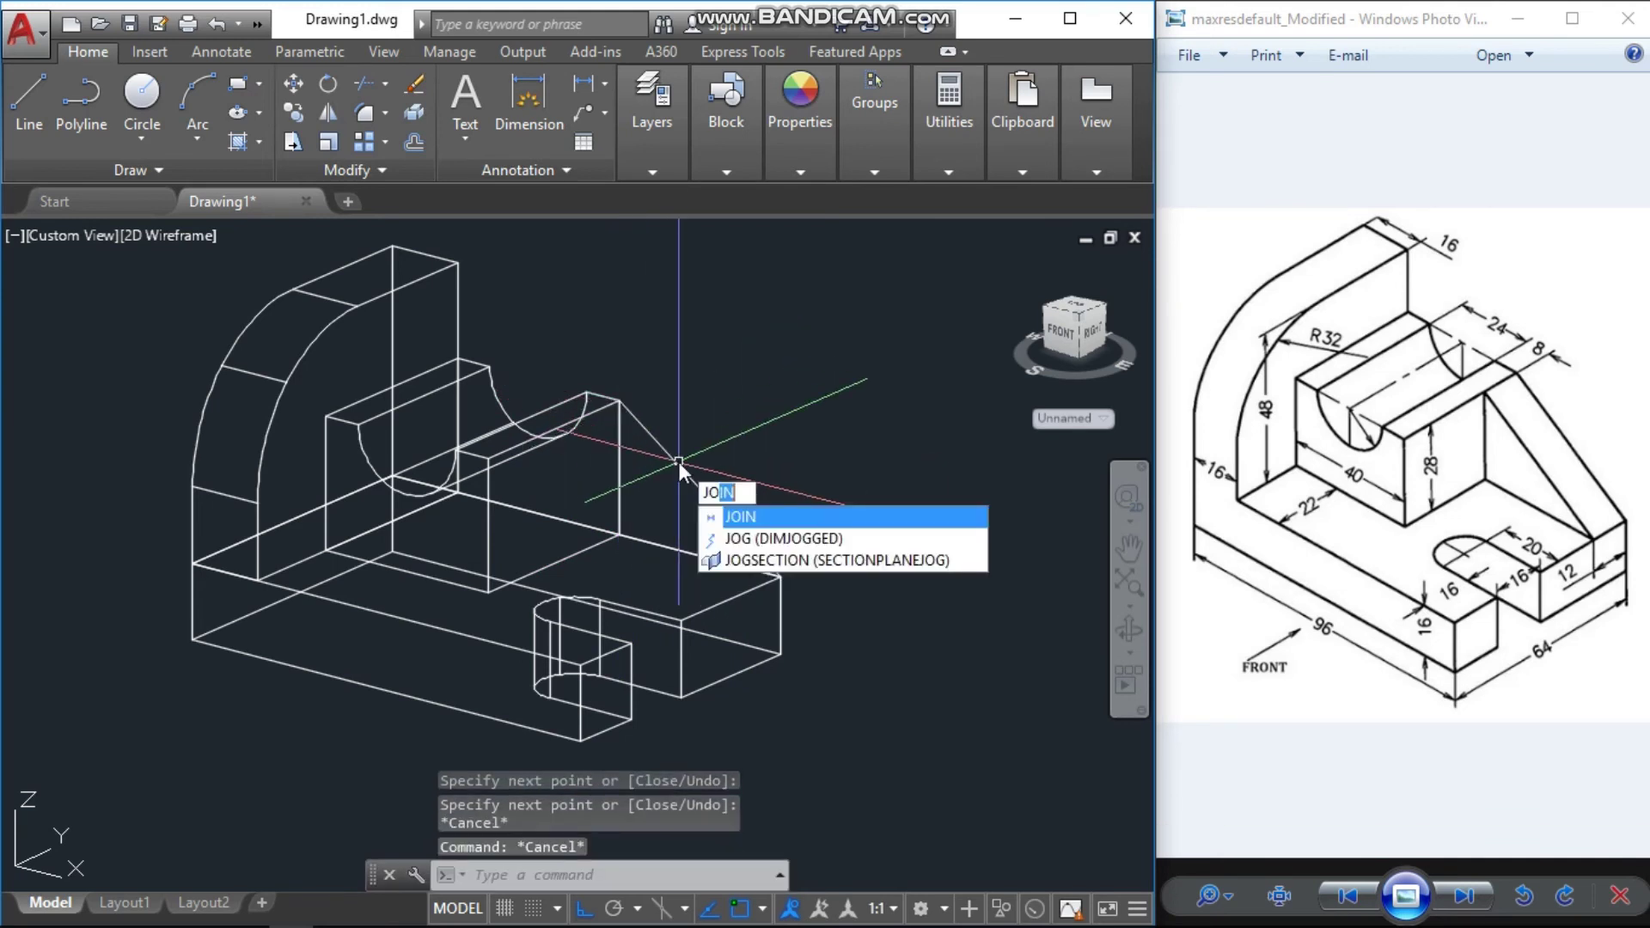
pyautogui.press('Return')
pyautogui.click(736, 526)
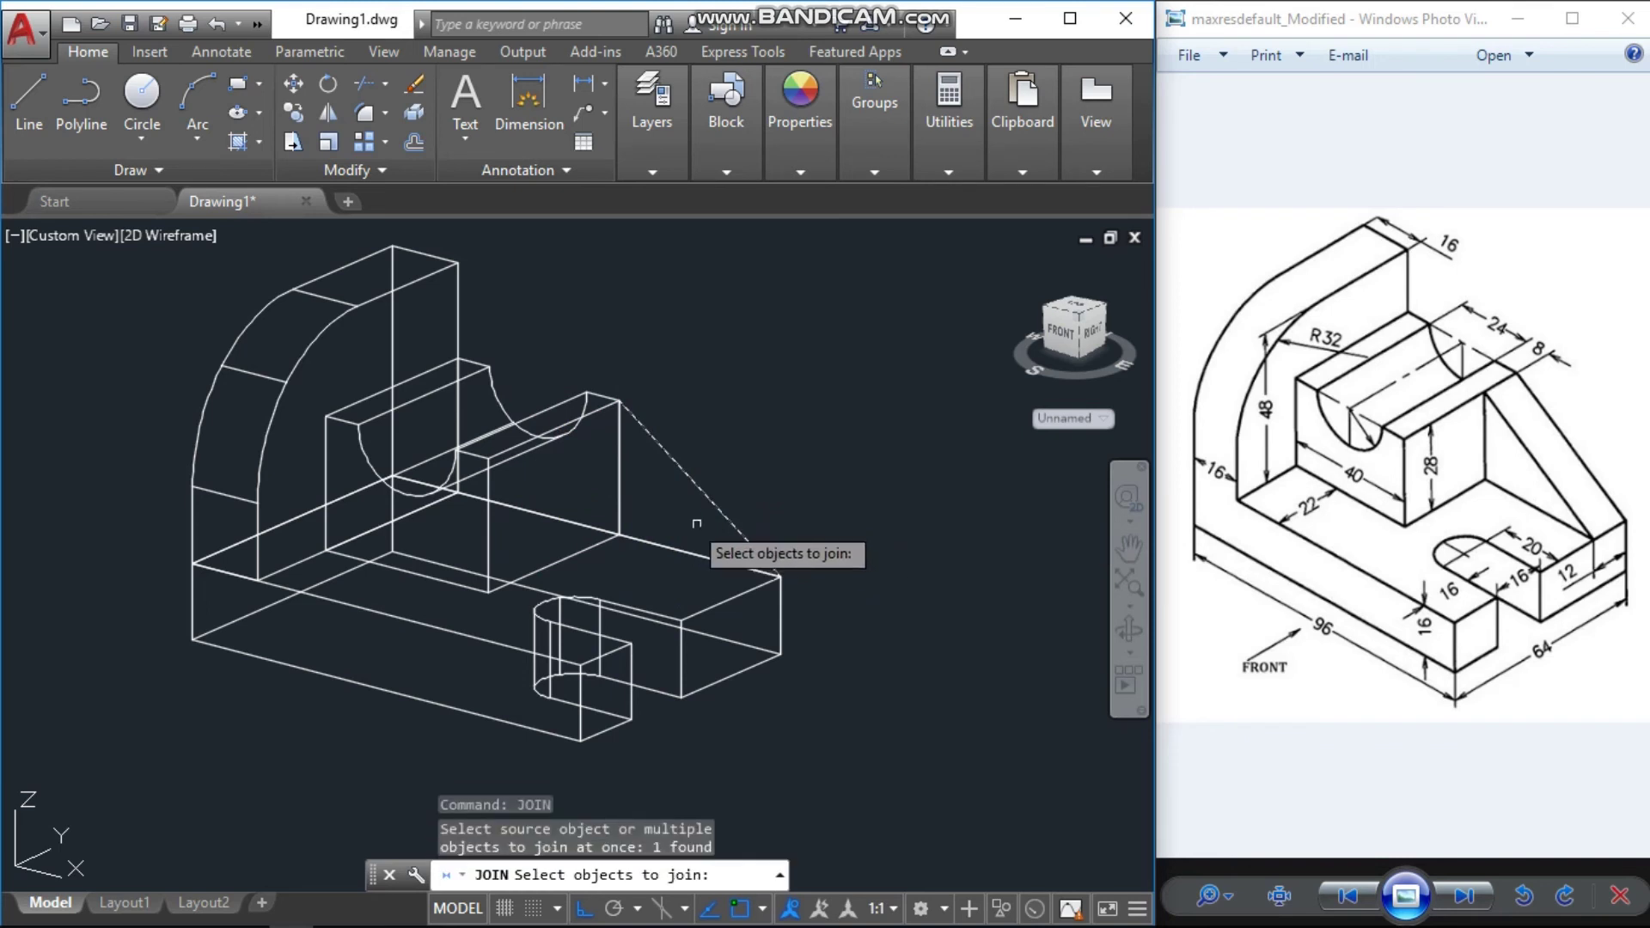
pyautogui.click(620, 467)
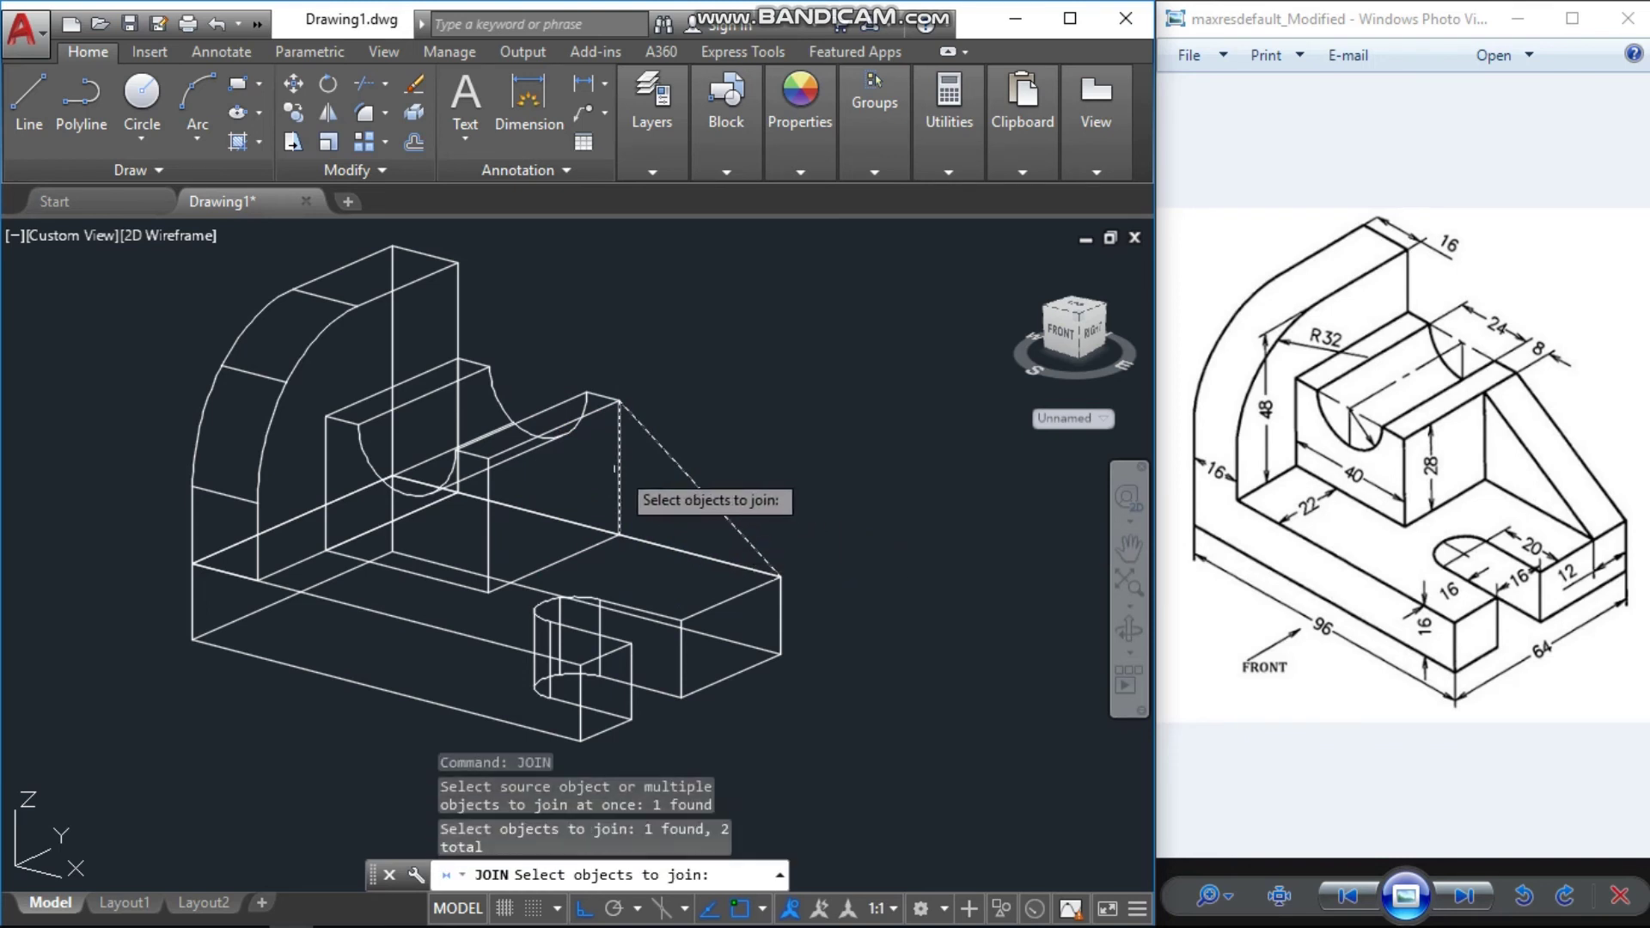
pyautogui.click(676, 549)
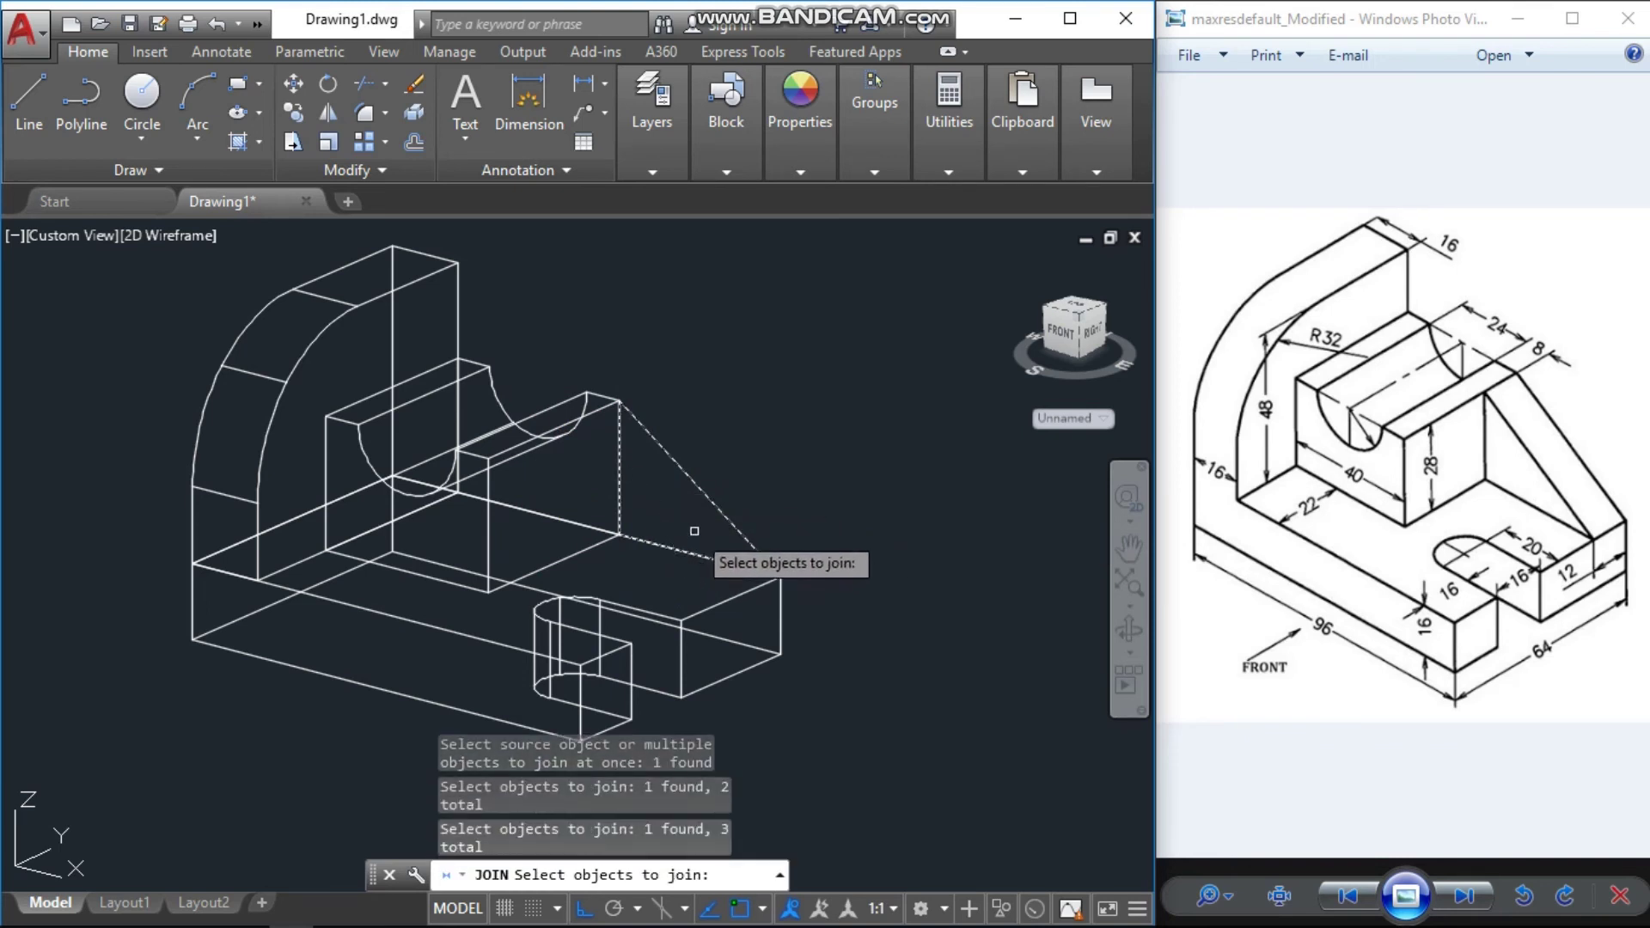
pyautogui.press('Return')
pyautogui.moveTo(814, 539); pyautogui.dragTo(769, 545, button='middle')
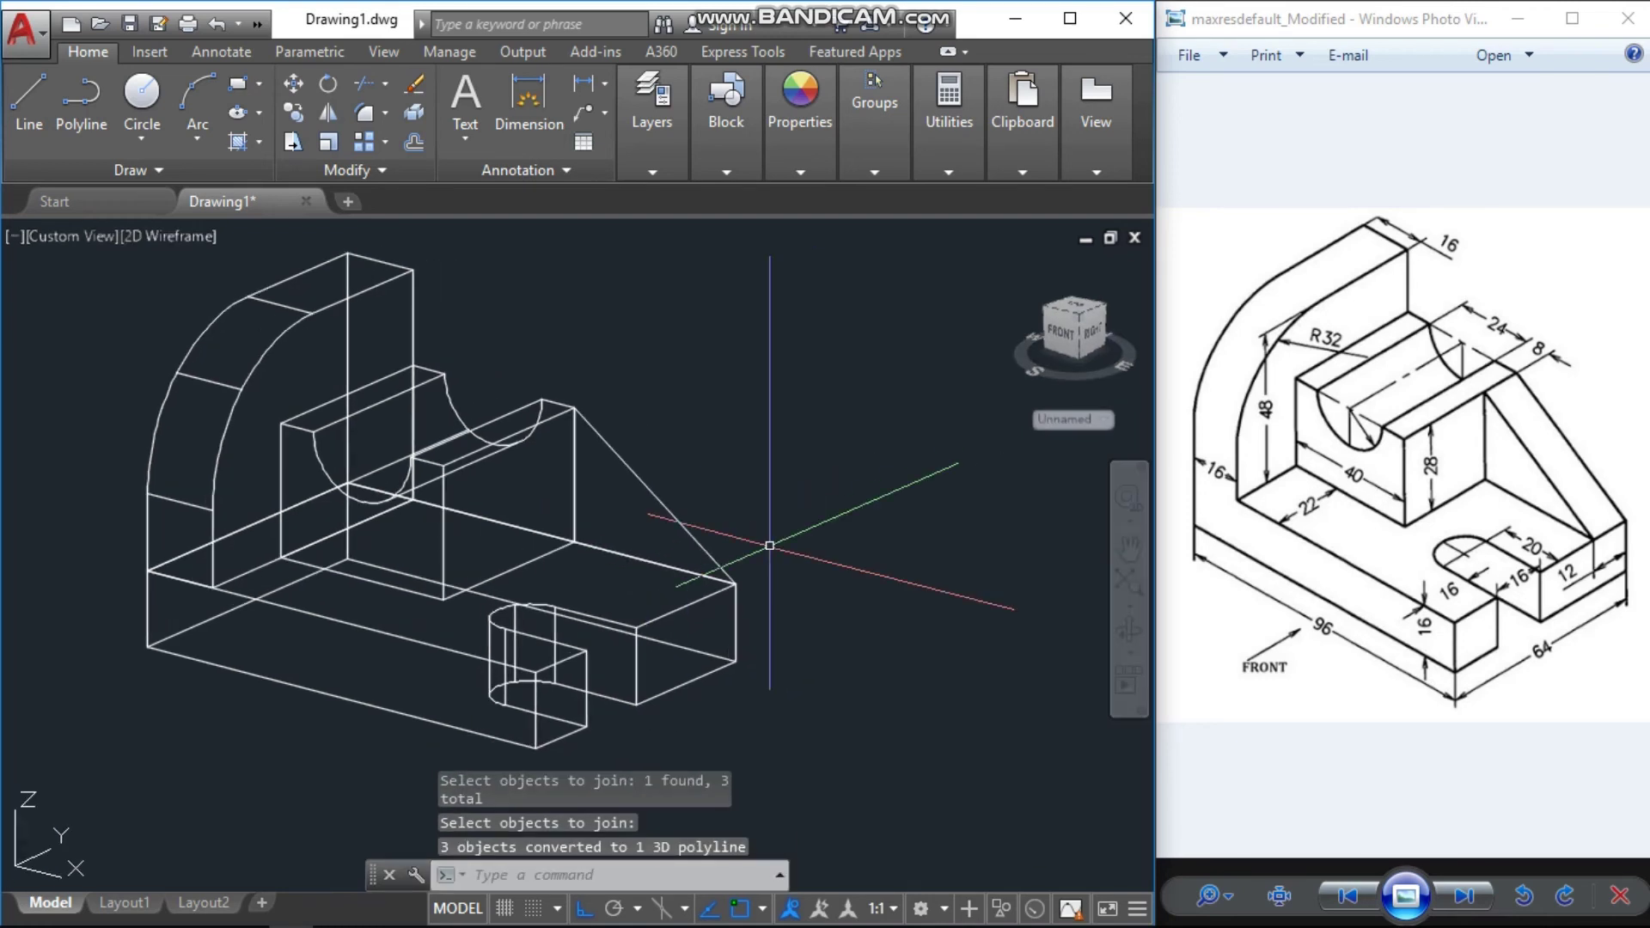
pyautogui.press('Escape')
# Press-pull the triangular rib outline 12 units into a solid rib
pyautogui.write('pr')
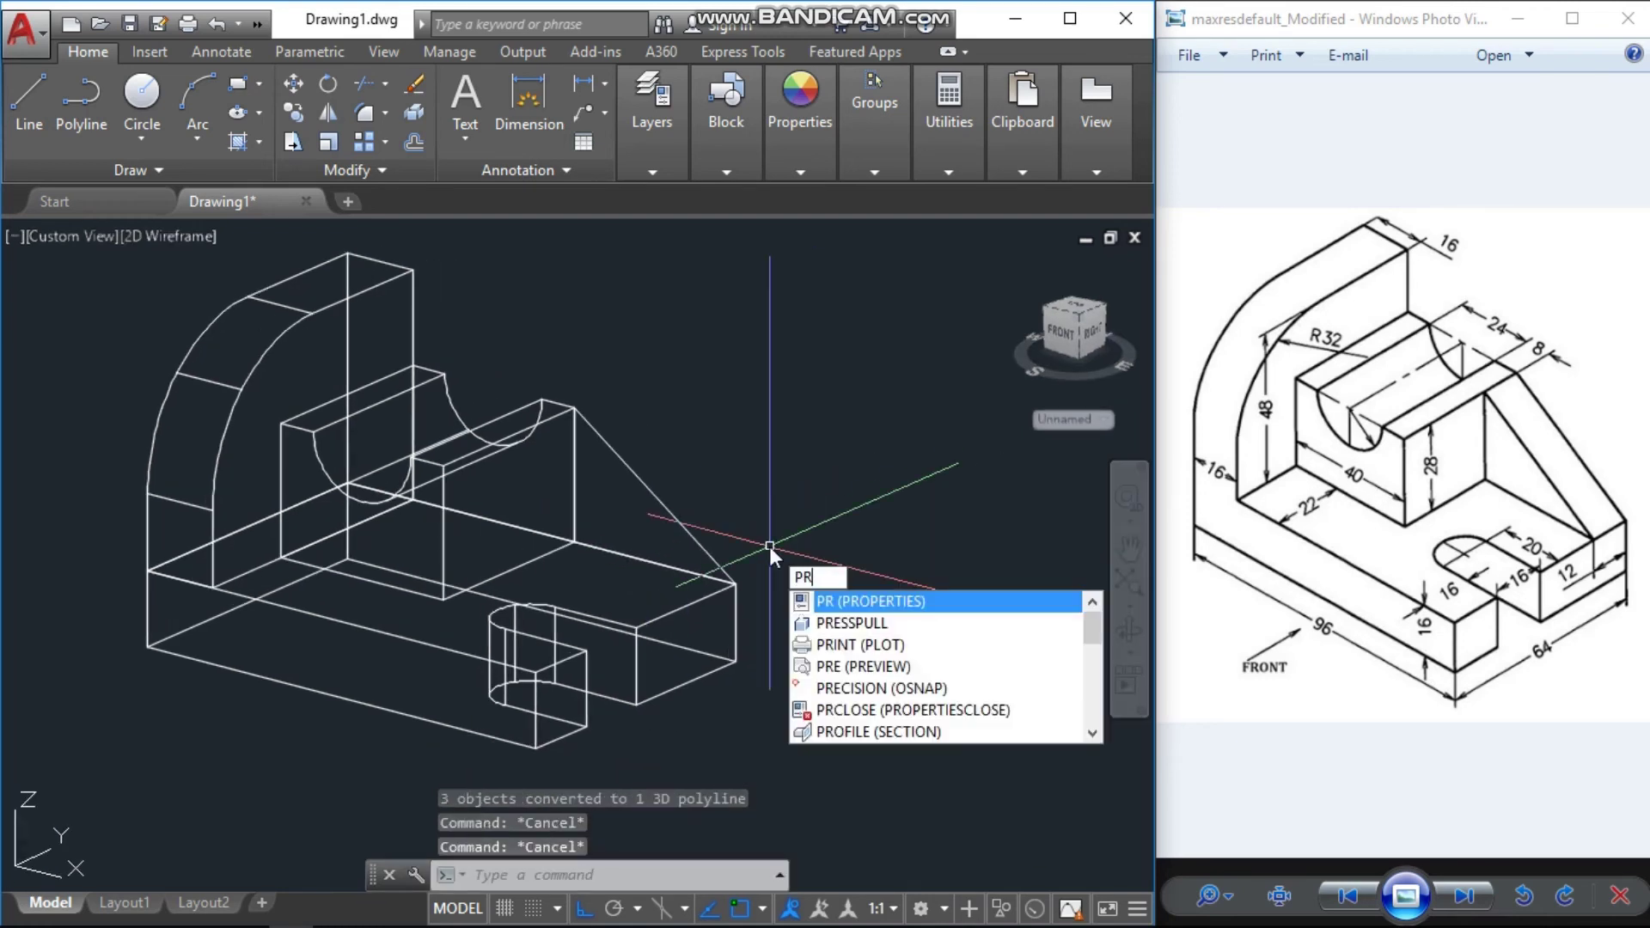
pyautogui.press('Down')
pyautogui.press('Return')
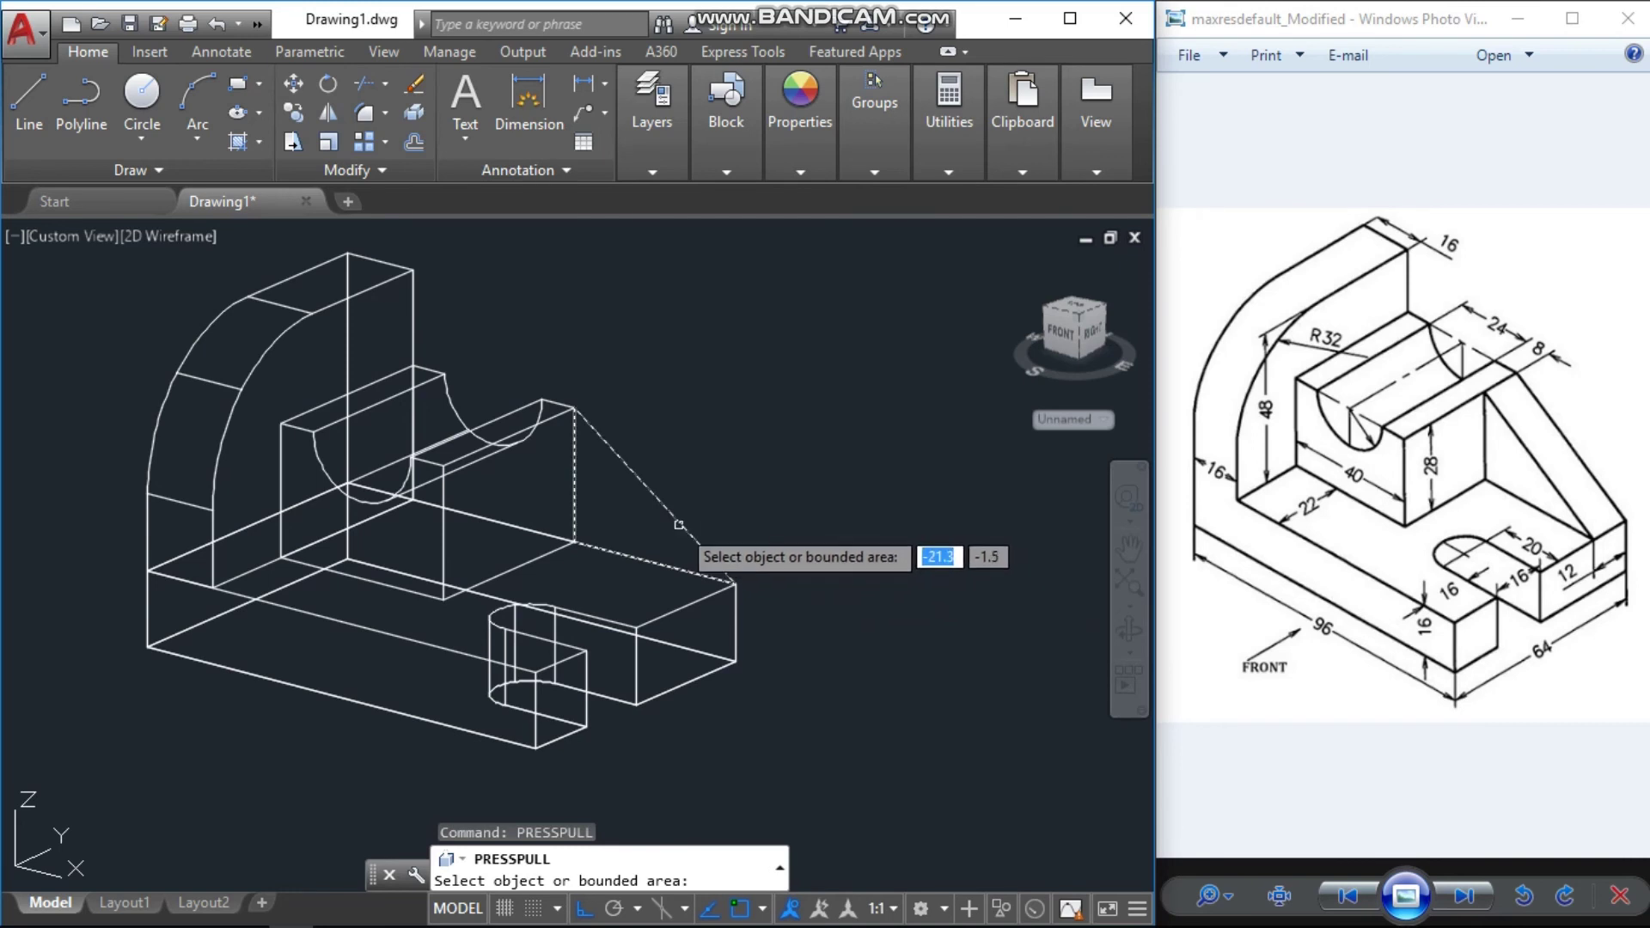
pyautogui.click(680, 523)
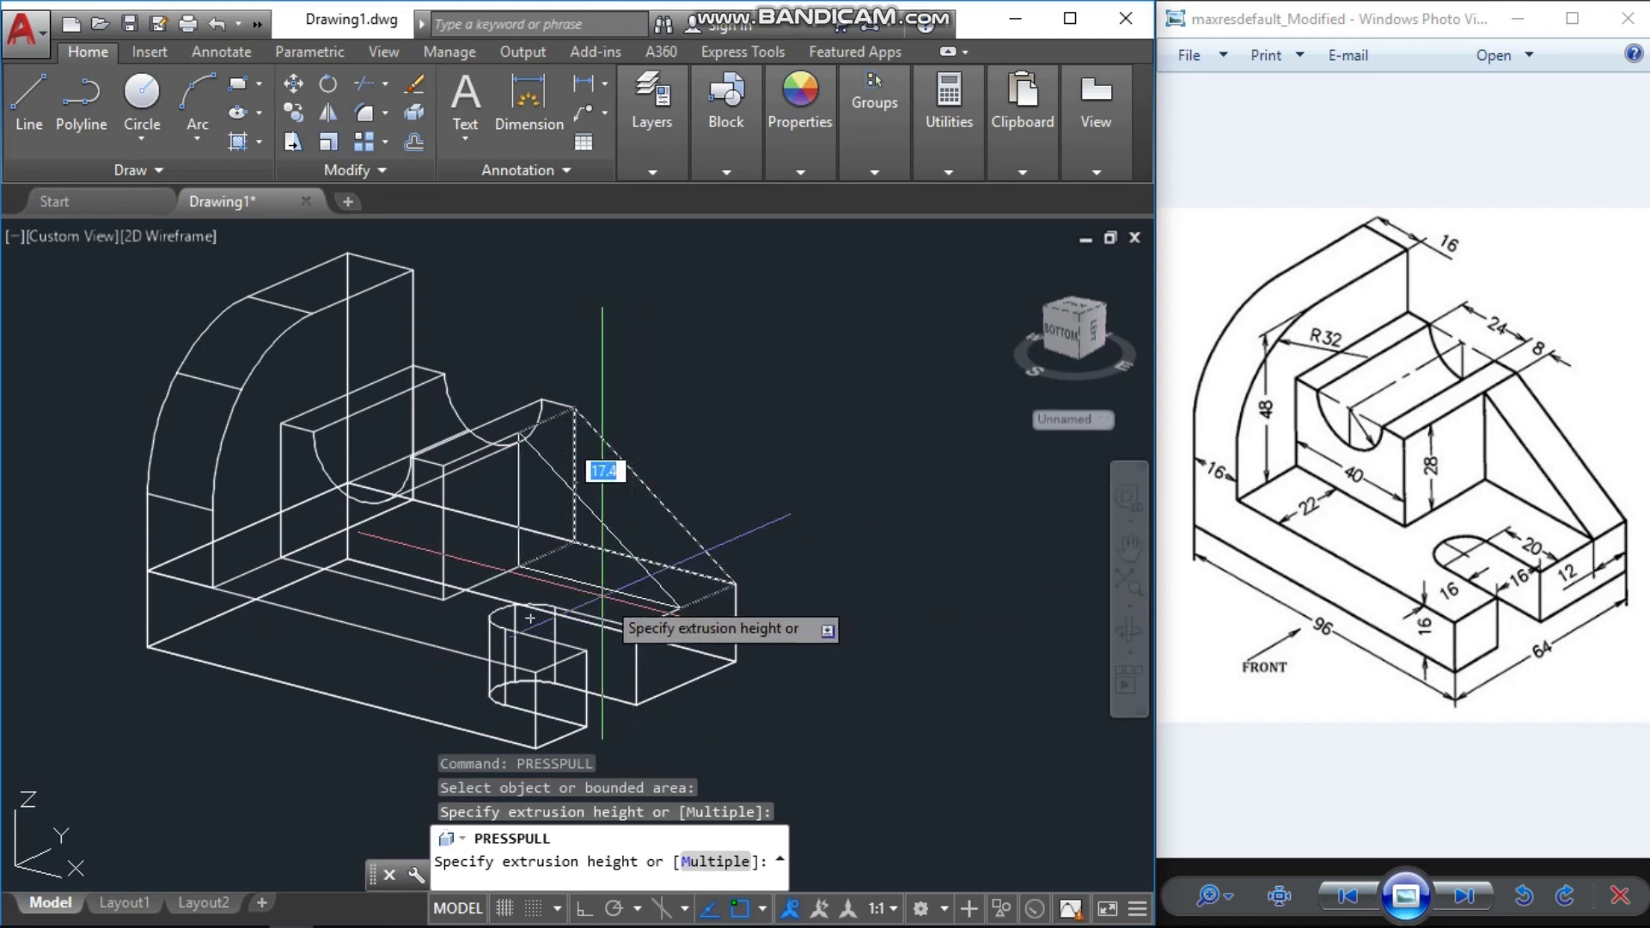
pyautogui.write('12')
pyautogui.press('Return')
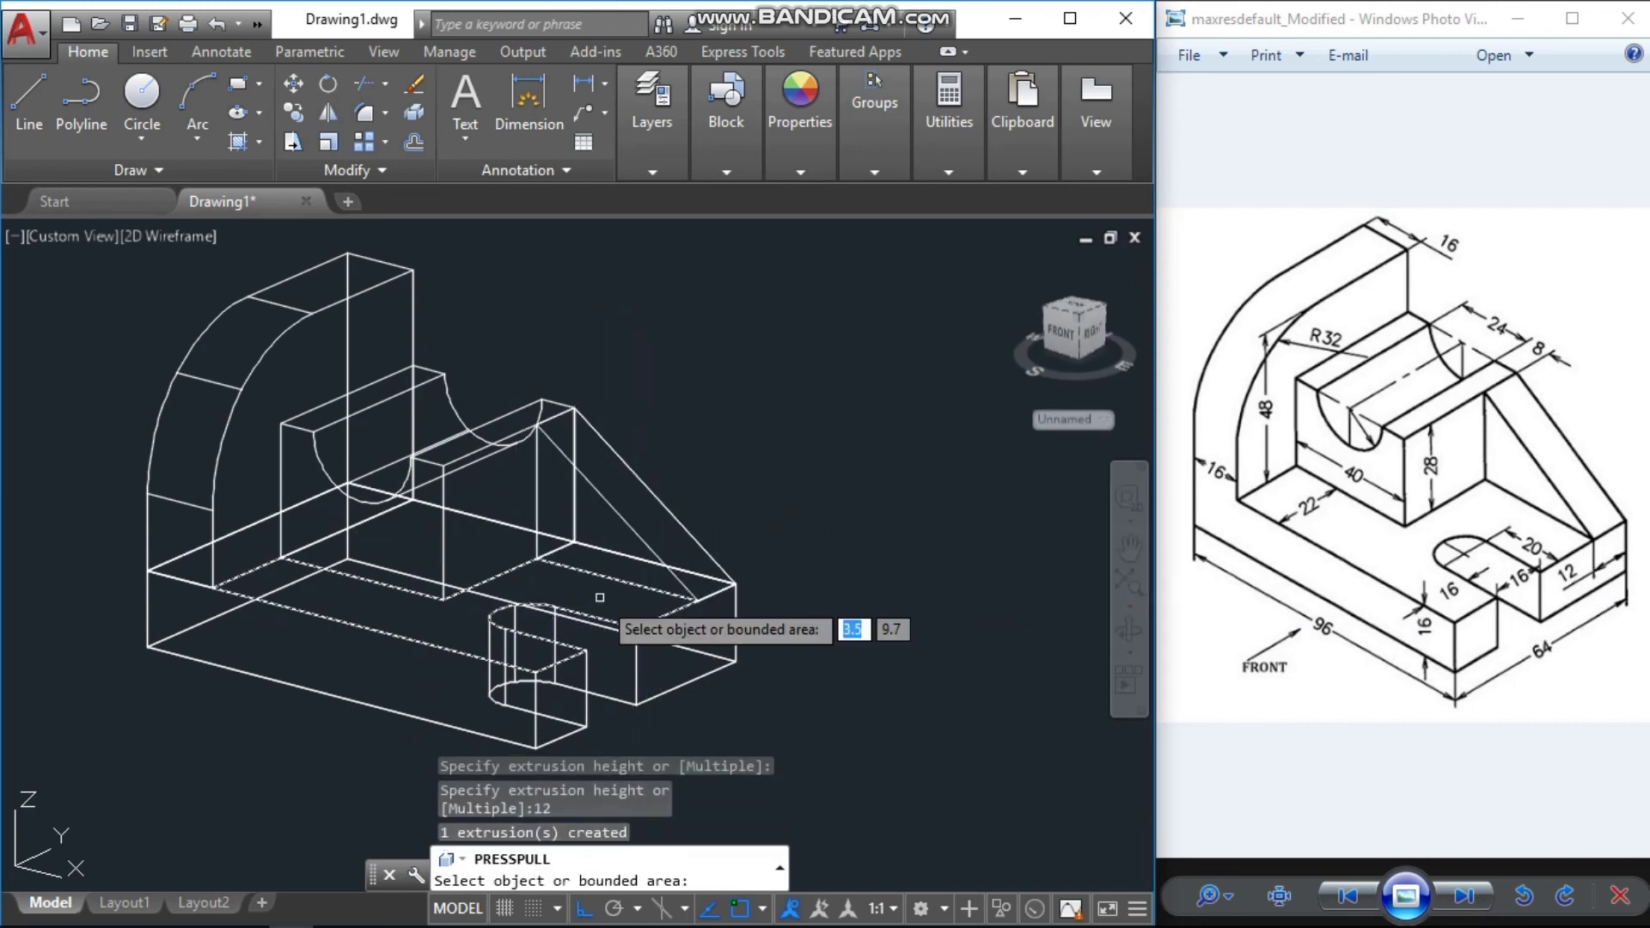
pyautogui.press('Escape')
pyautogui.press('Escape')
pyautogui.scroll(-2, 839, 619)
pyautogui.scroll(-1, 376, 452)
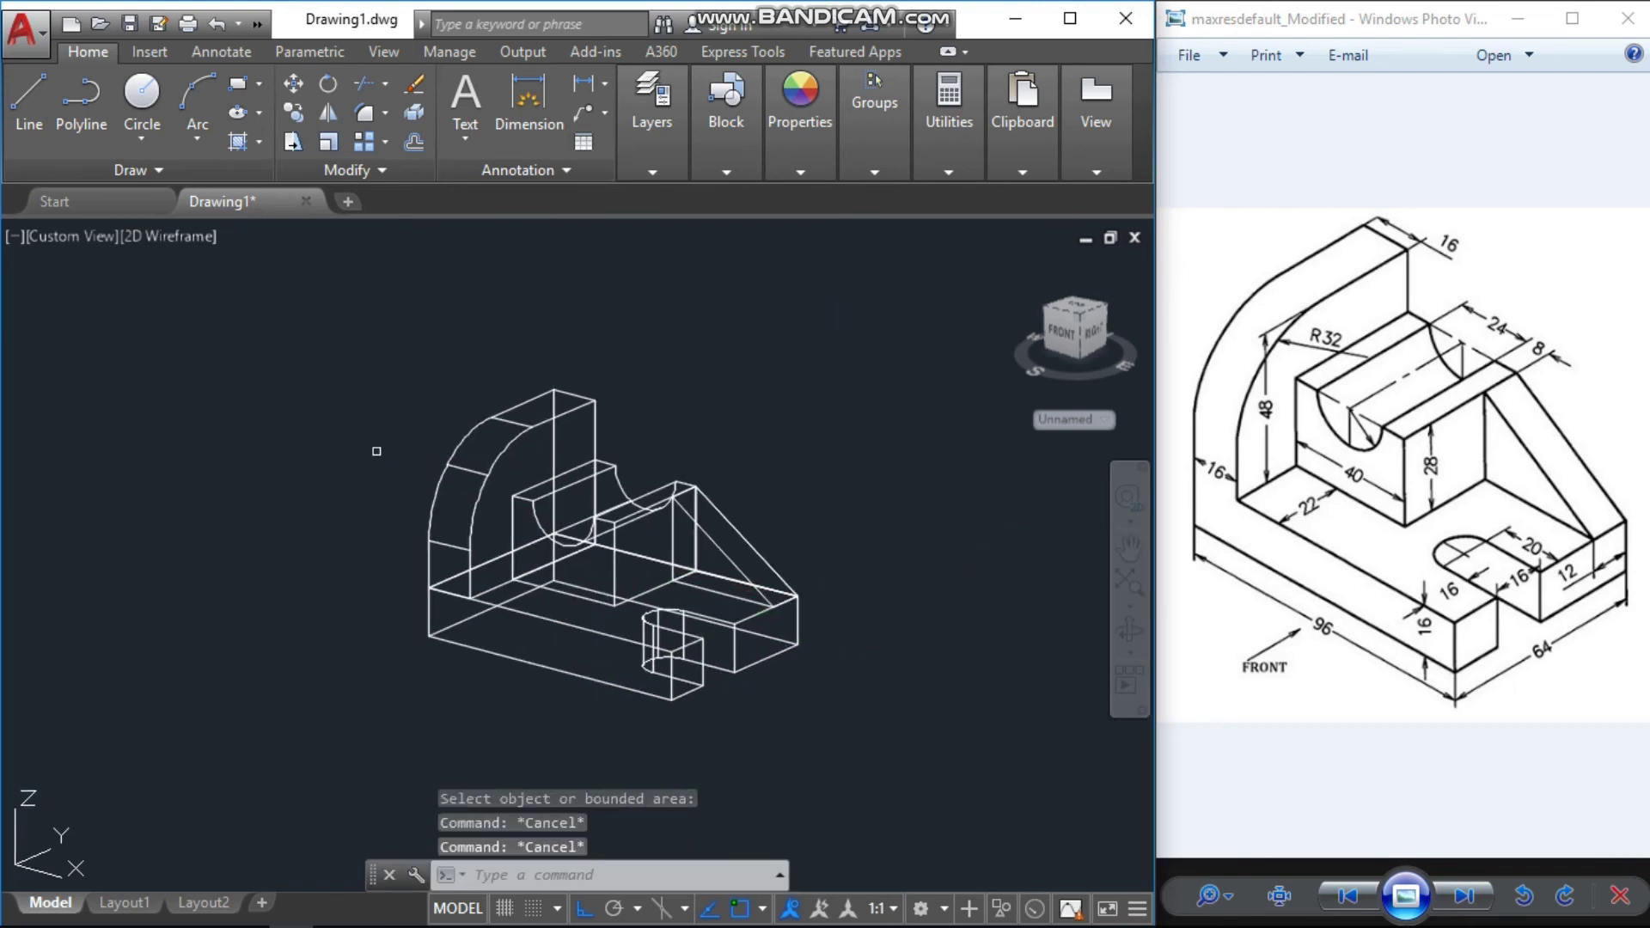
pyautogui.click(161, 246)
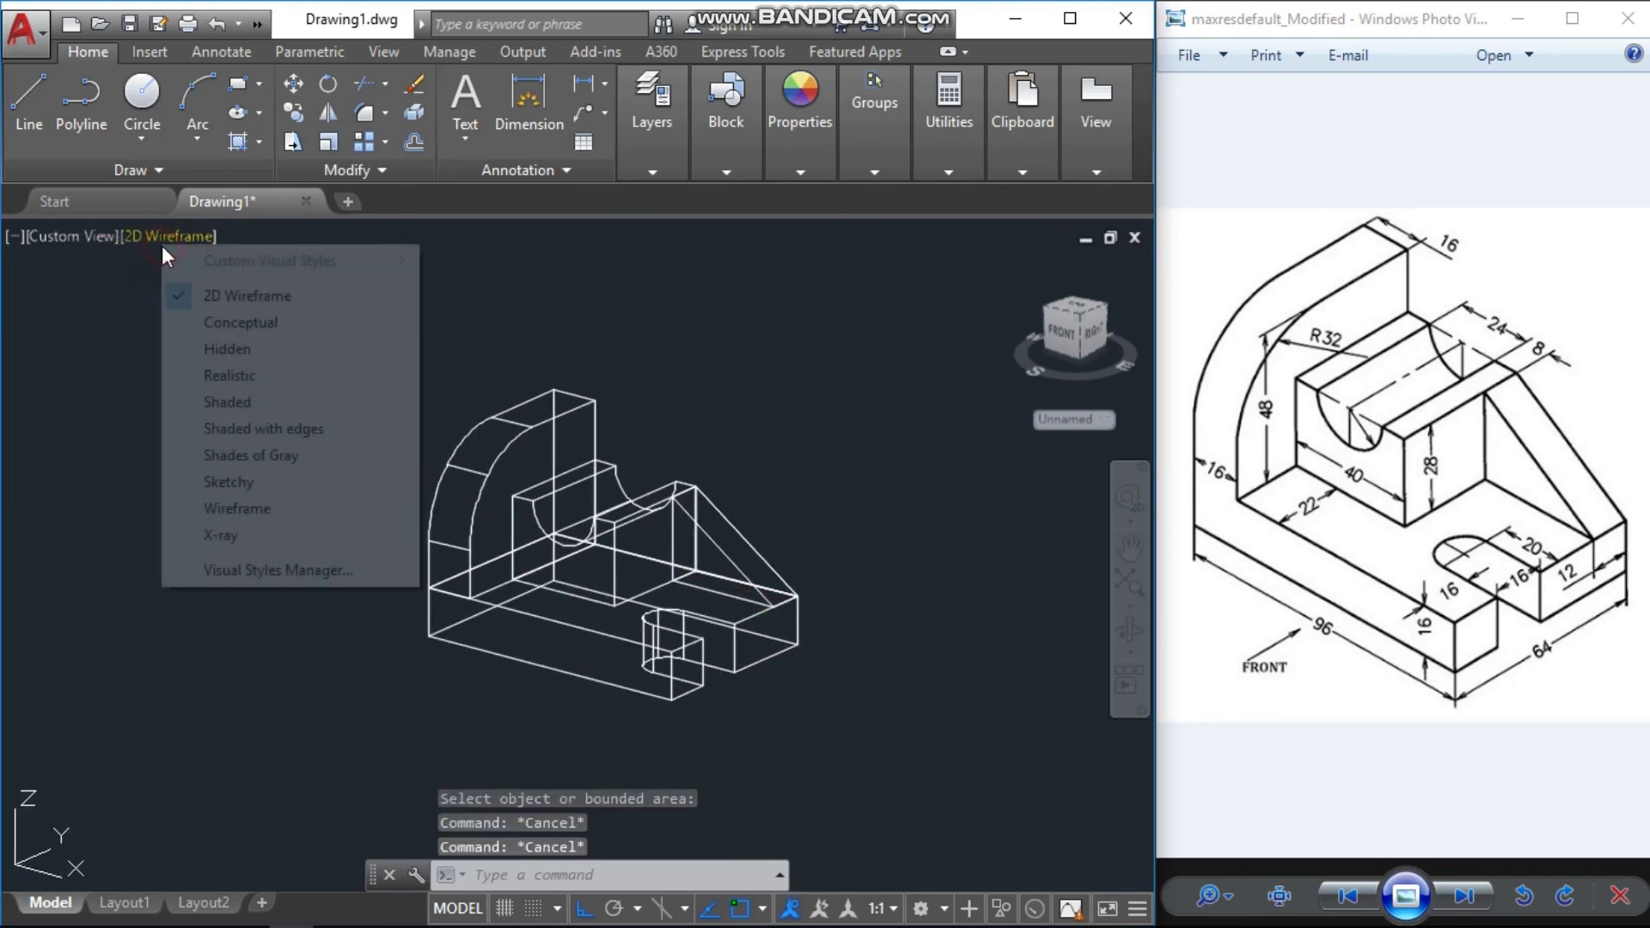
# Switch the viewport to the Realistic visual style and zoom extents on the shaded bracket
pyautogui.click(257, 376)
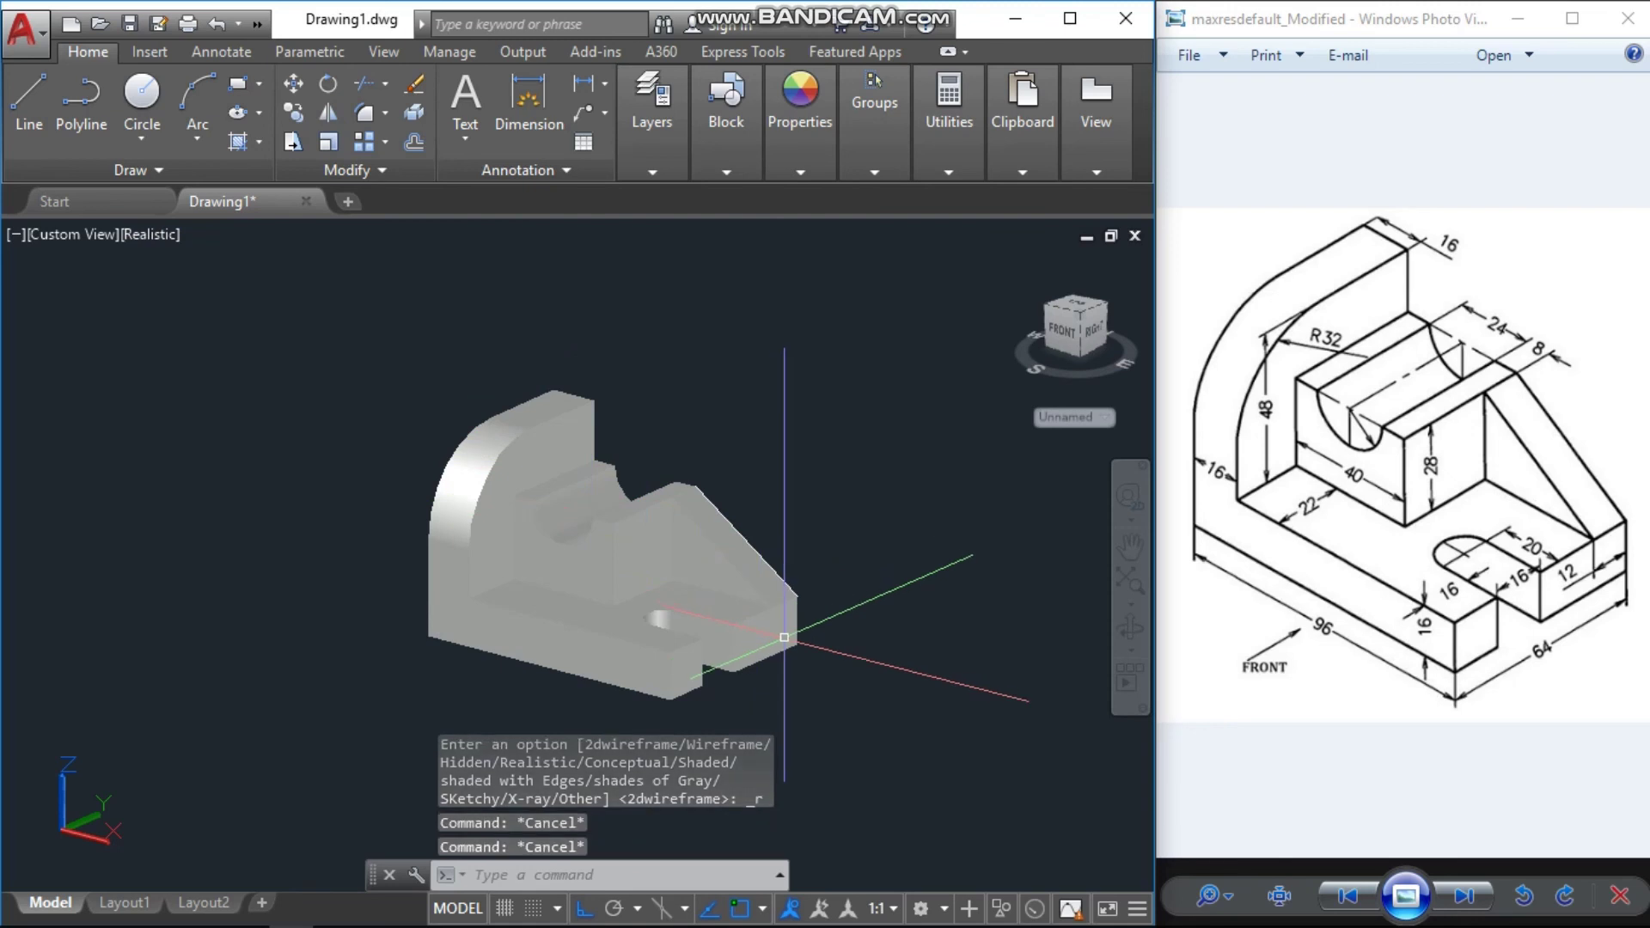
pyautogui.keyDown('shift'); pyautogui.moveTo(777, 589); pyautogui.dragTo(469, 486, button='middle'); pyautogui.keyUp('shift')
pyautogui.keyDown('shift'); pyautogui.moveTo(329, 369); pyautogui.dragTo(1027, 630, button='middle'); pyautogui.keyUp('shift')
pyautogui.write('z')
pyautogui.press('Return')
pyautogui.write('e')
pyautogui.press('Return')
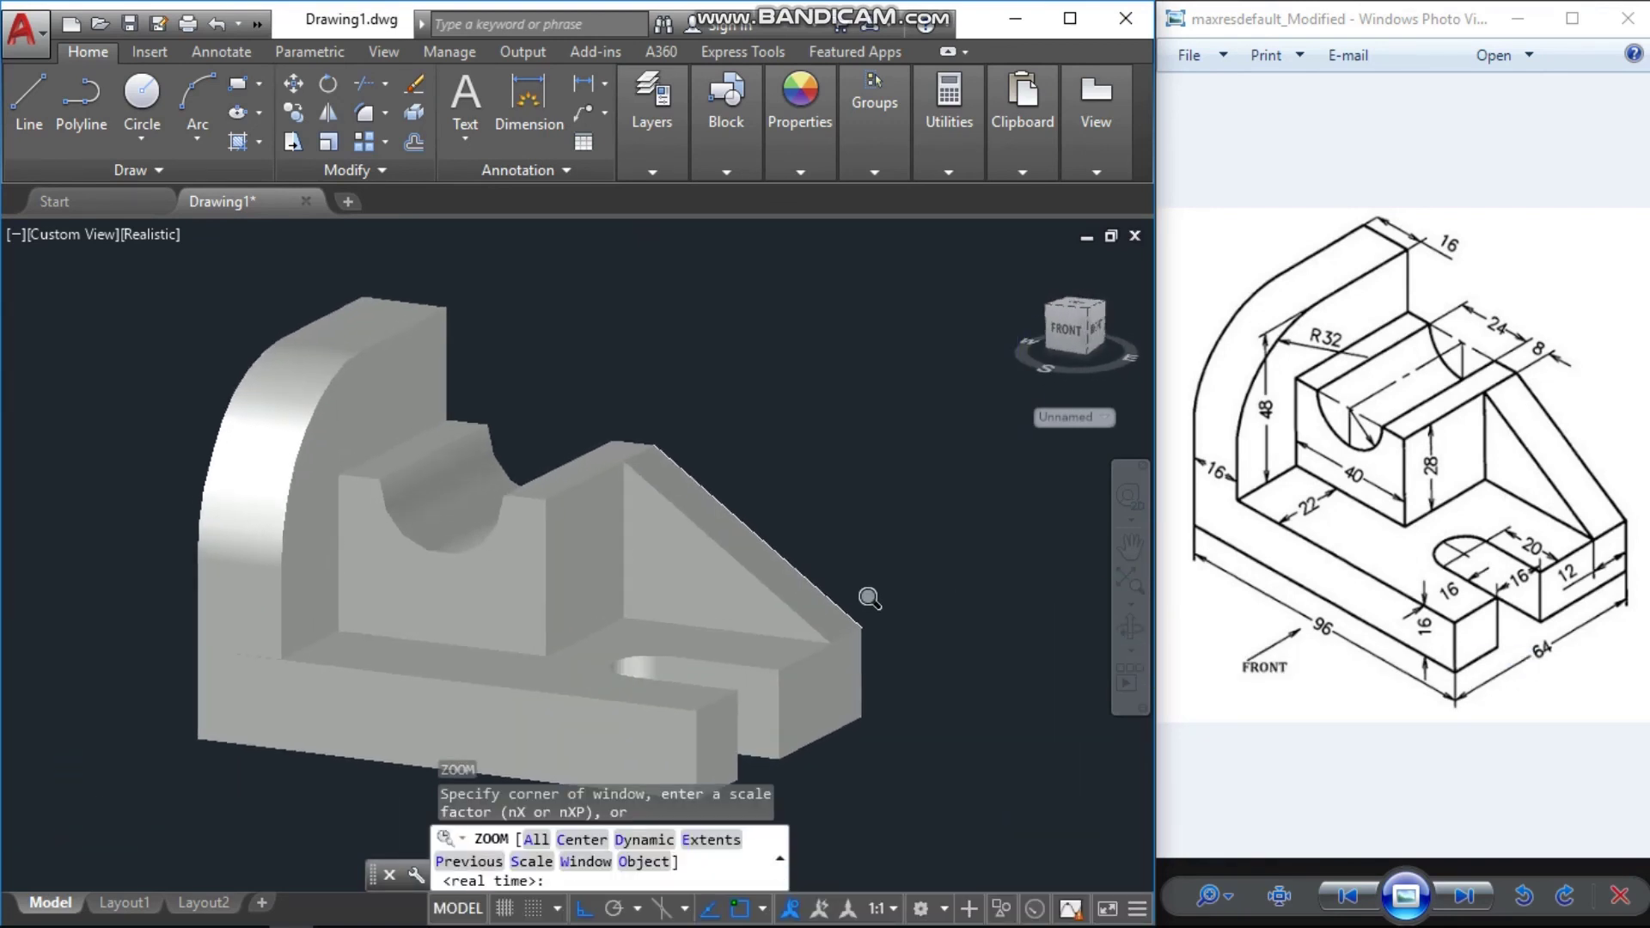
pyautogui.press('Escape')
pyautogui.press('Escape')
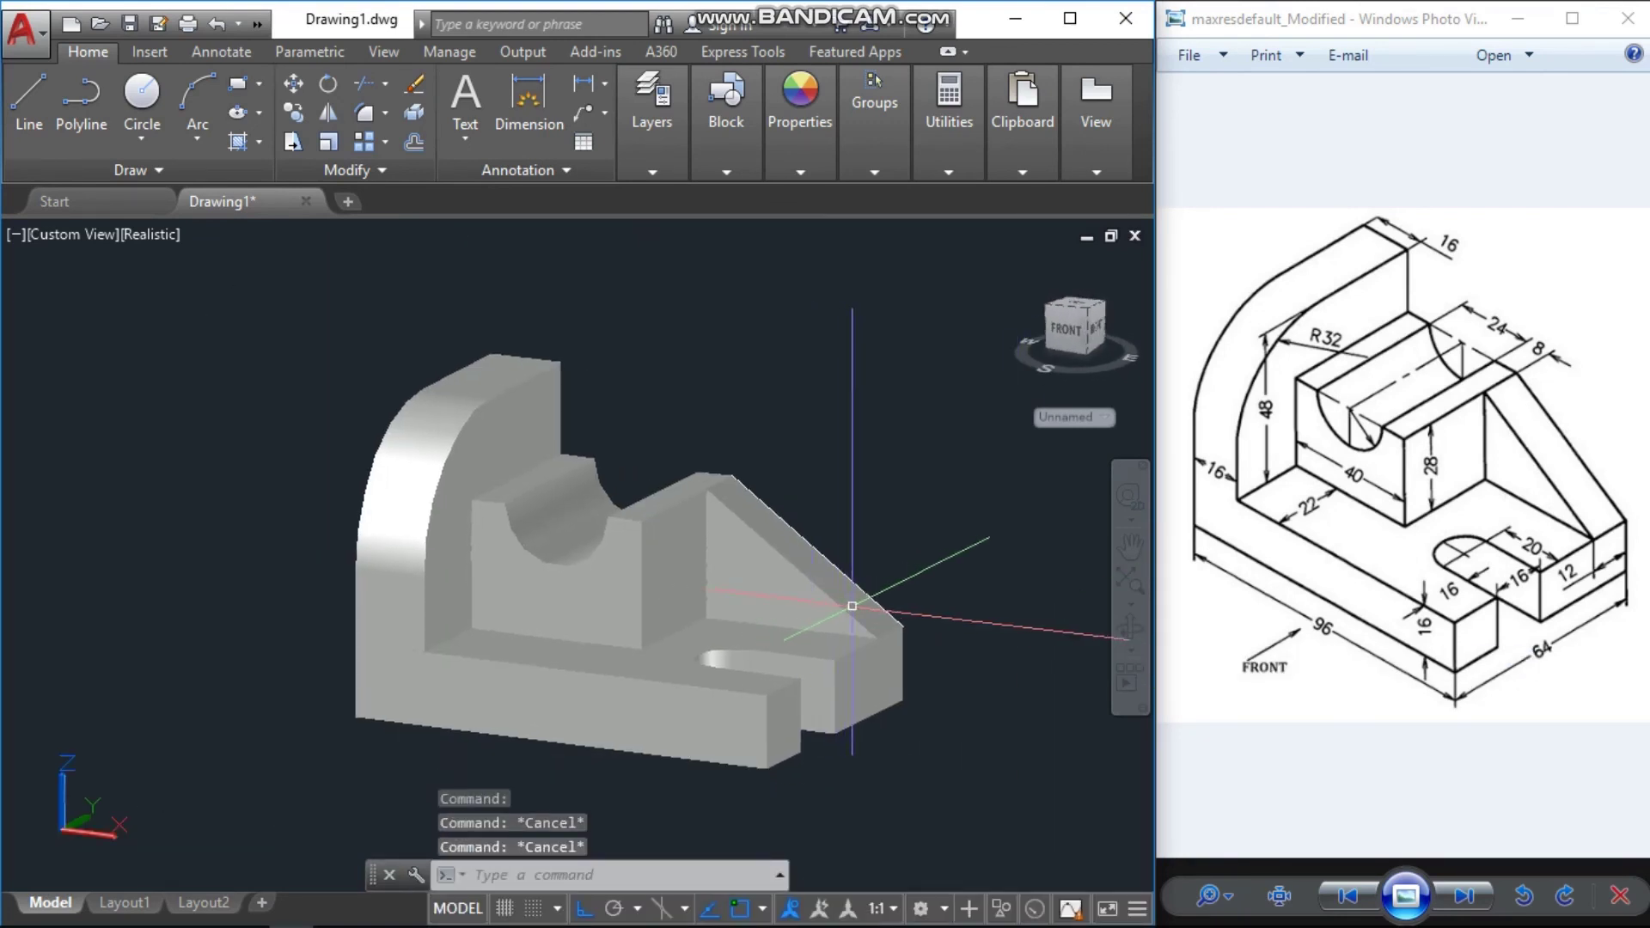
# Union the base, upright wall, grooved block and rib into one solid
pyautogui.write('UN')
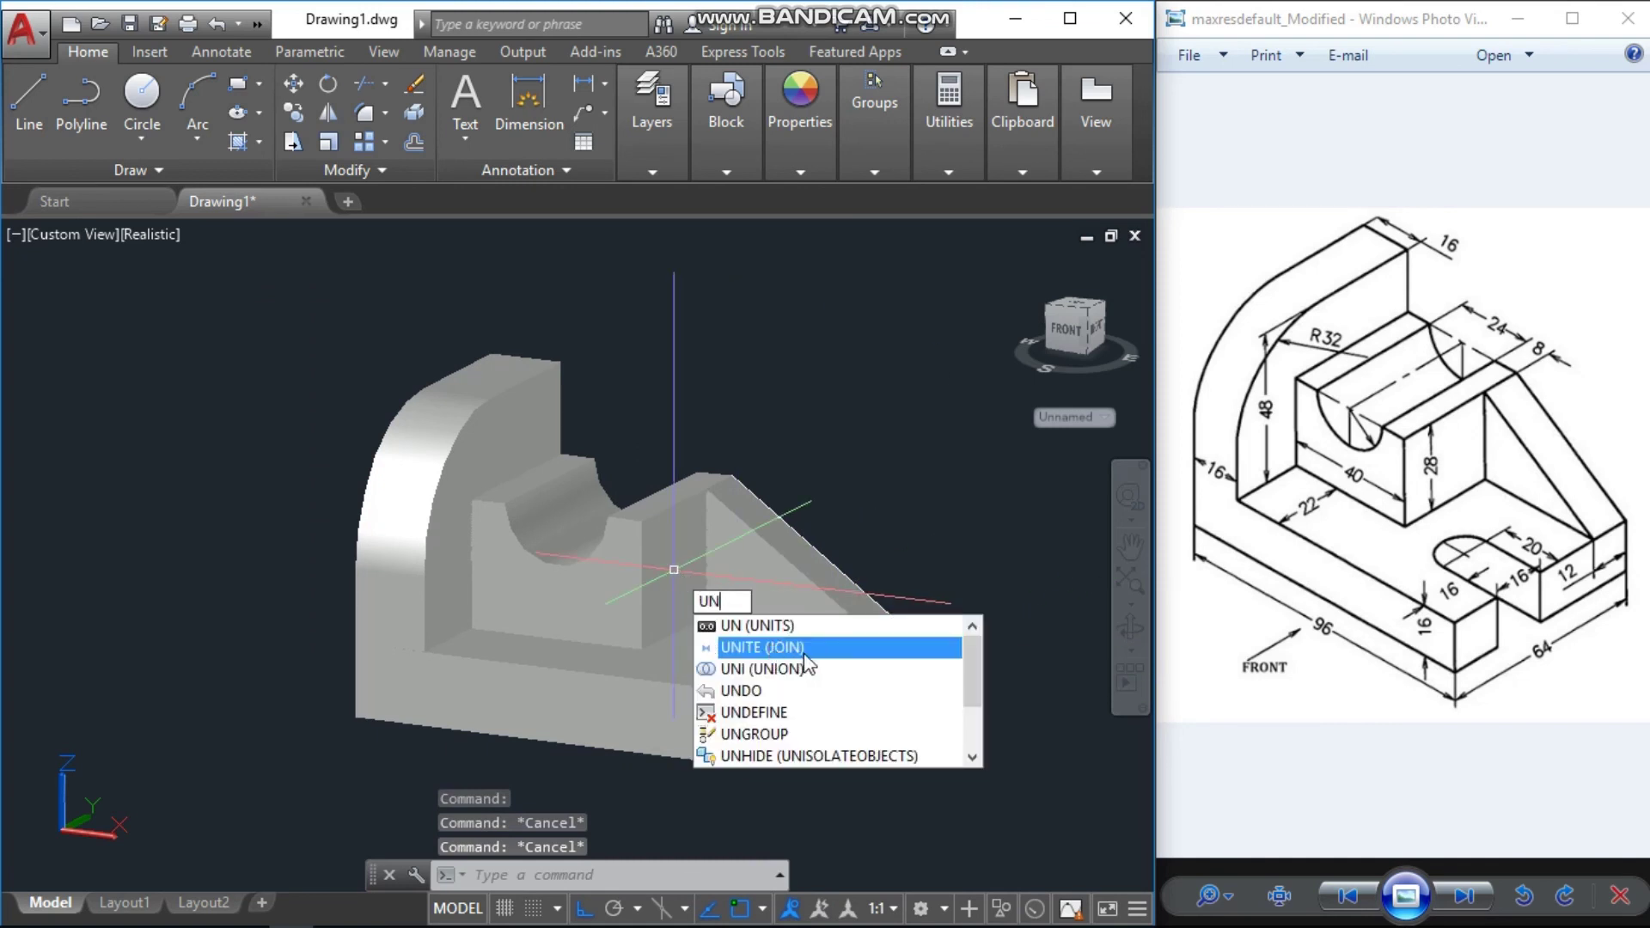
pyautogui.click(773, 669)
pyautogui.click(663, 681)
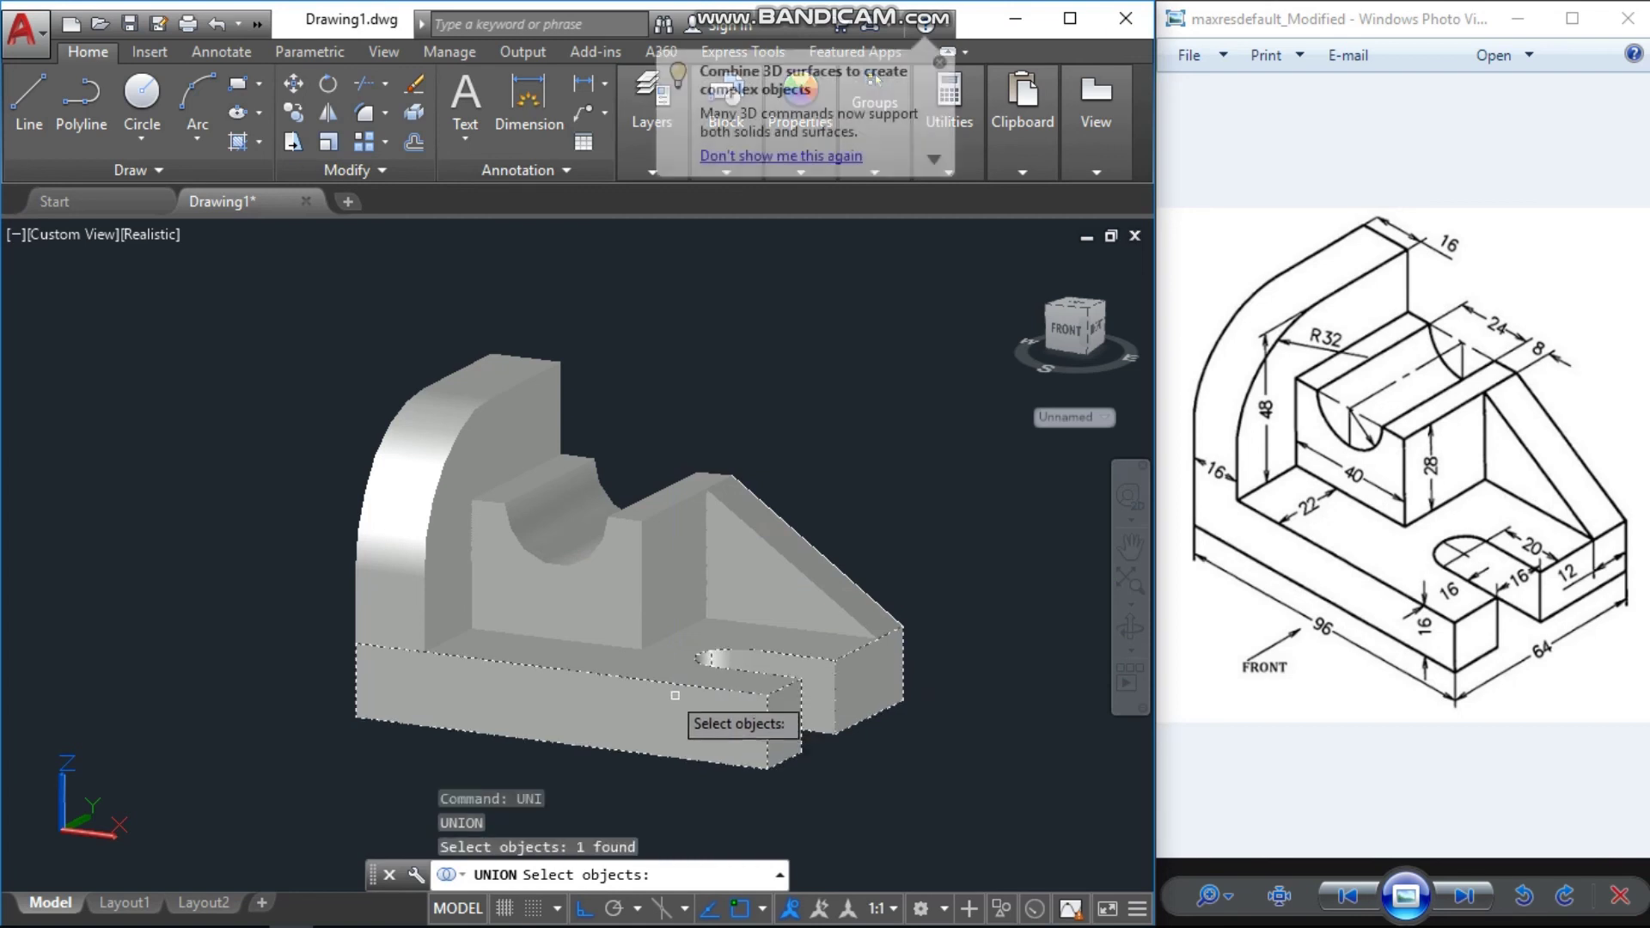
pyautogui.click(624, 609)
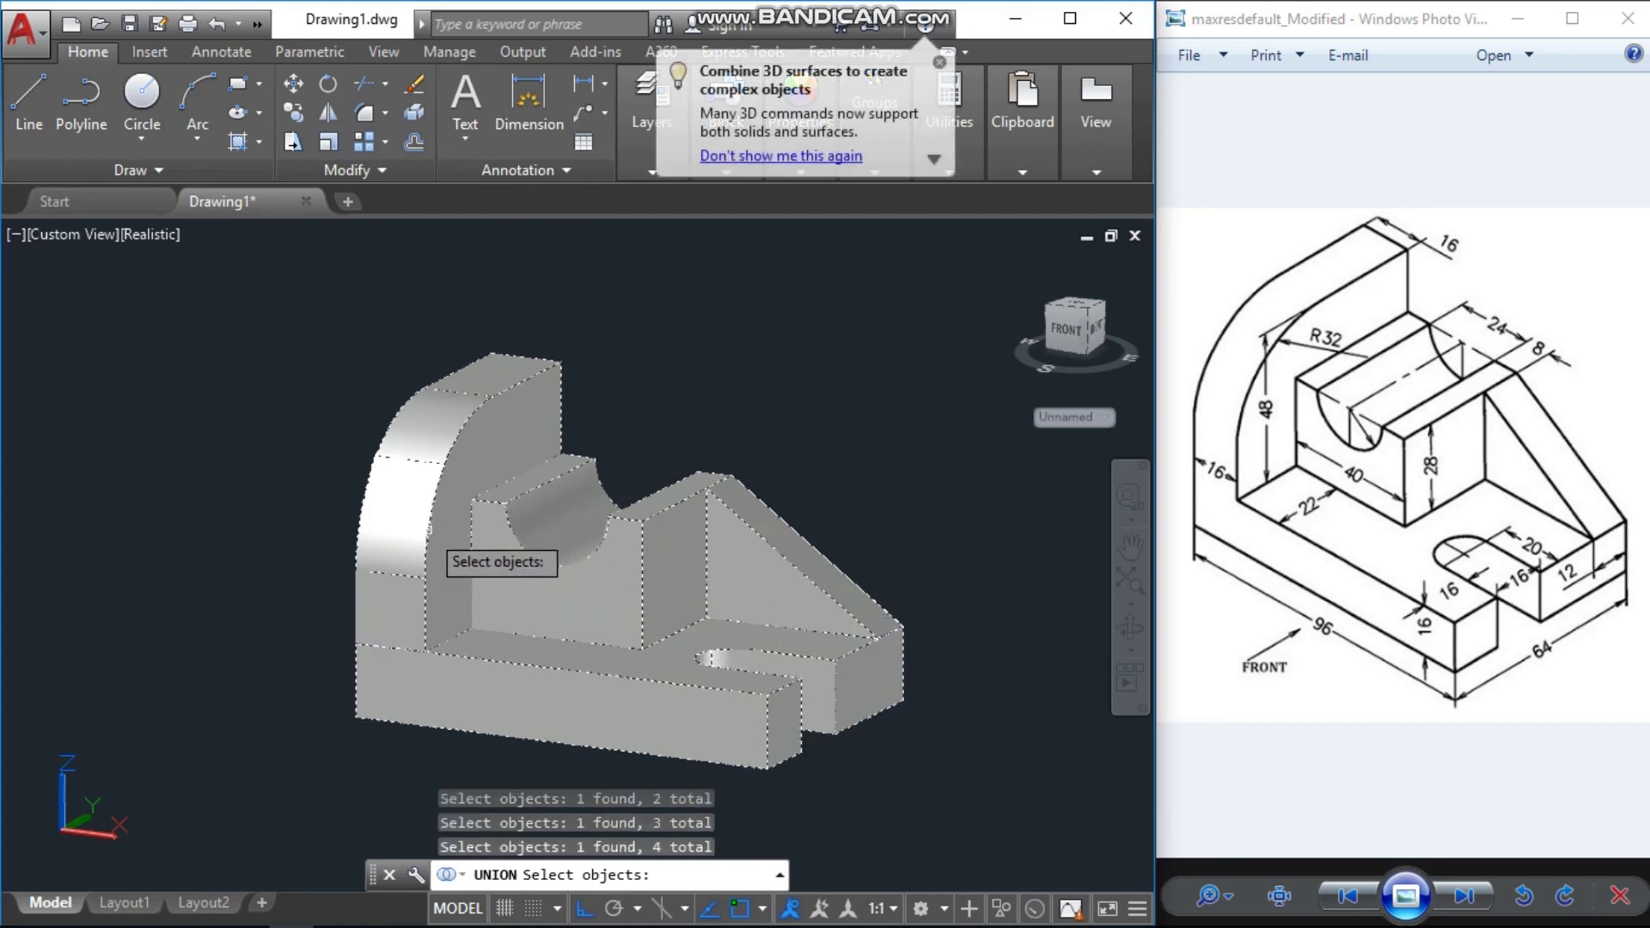
pyautogui.press('Return')
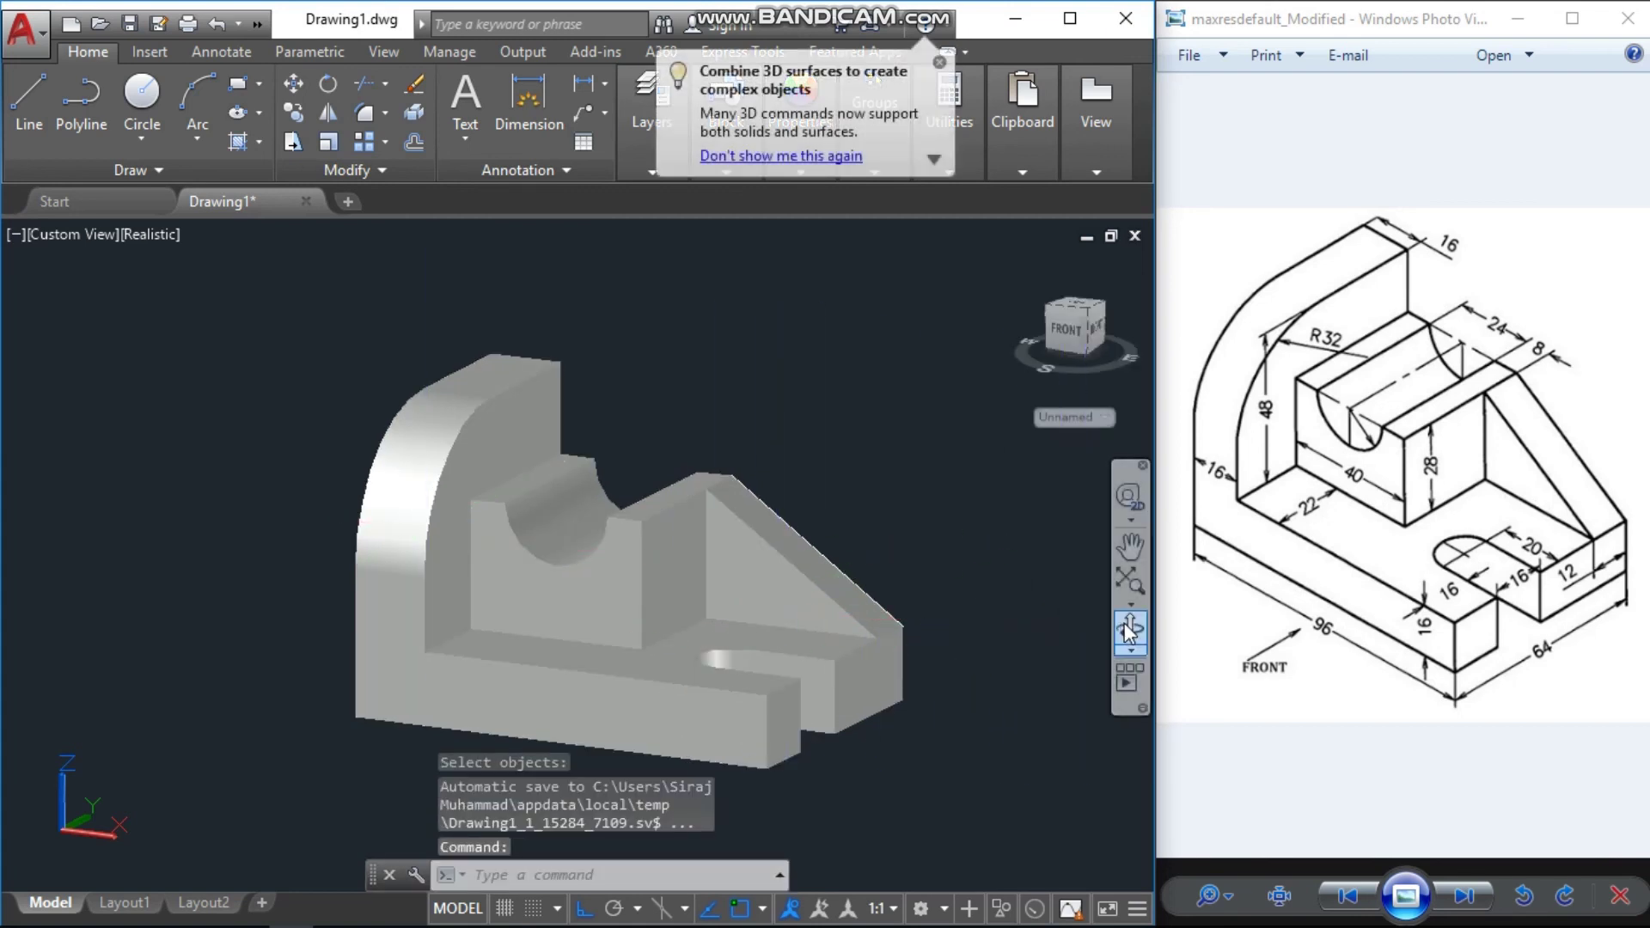
# Erase the leftover slanted line along the rib's sloped edge, then zoom to extents
pyautogui.click(1088, 310)
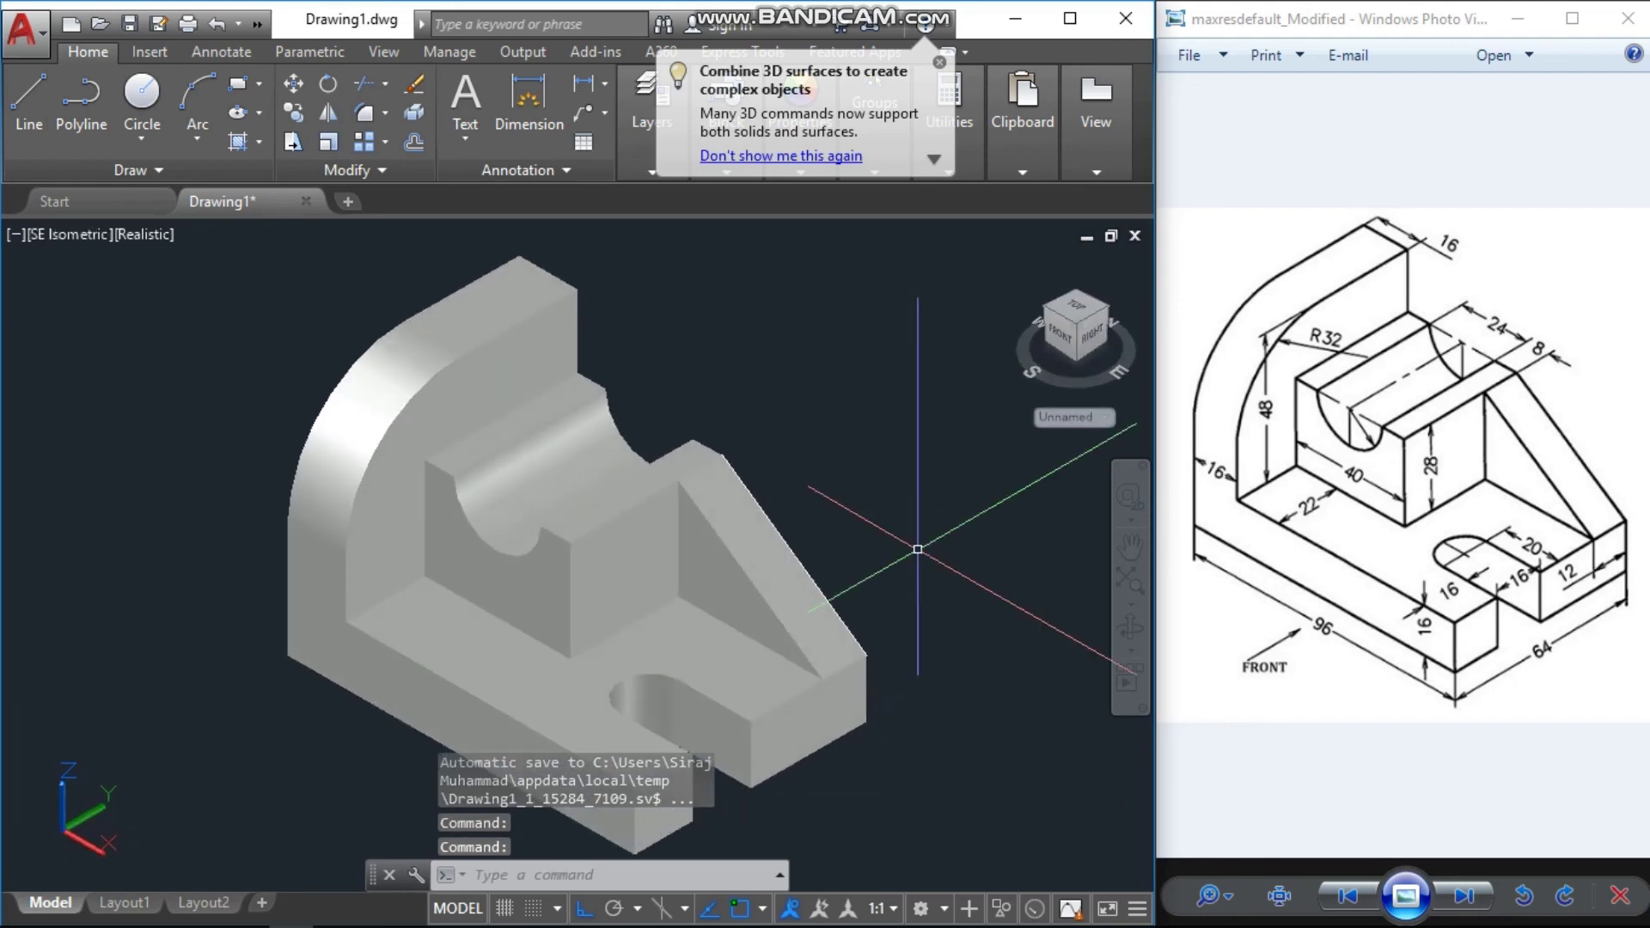
pyautogui.keyDown('ctrl'); pyautogui.click(820, 582); pyautogui.keyUp('ctrl')
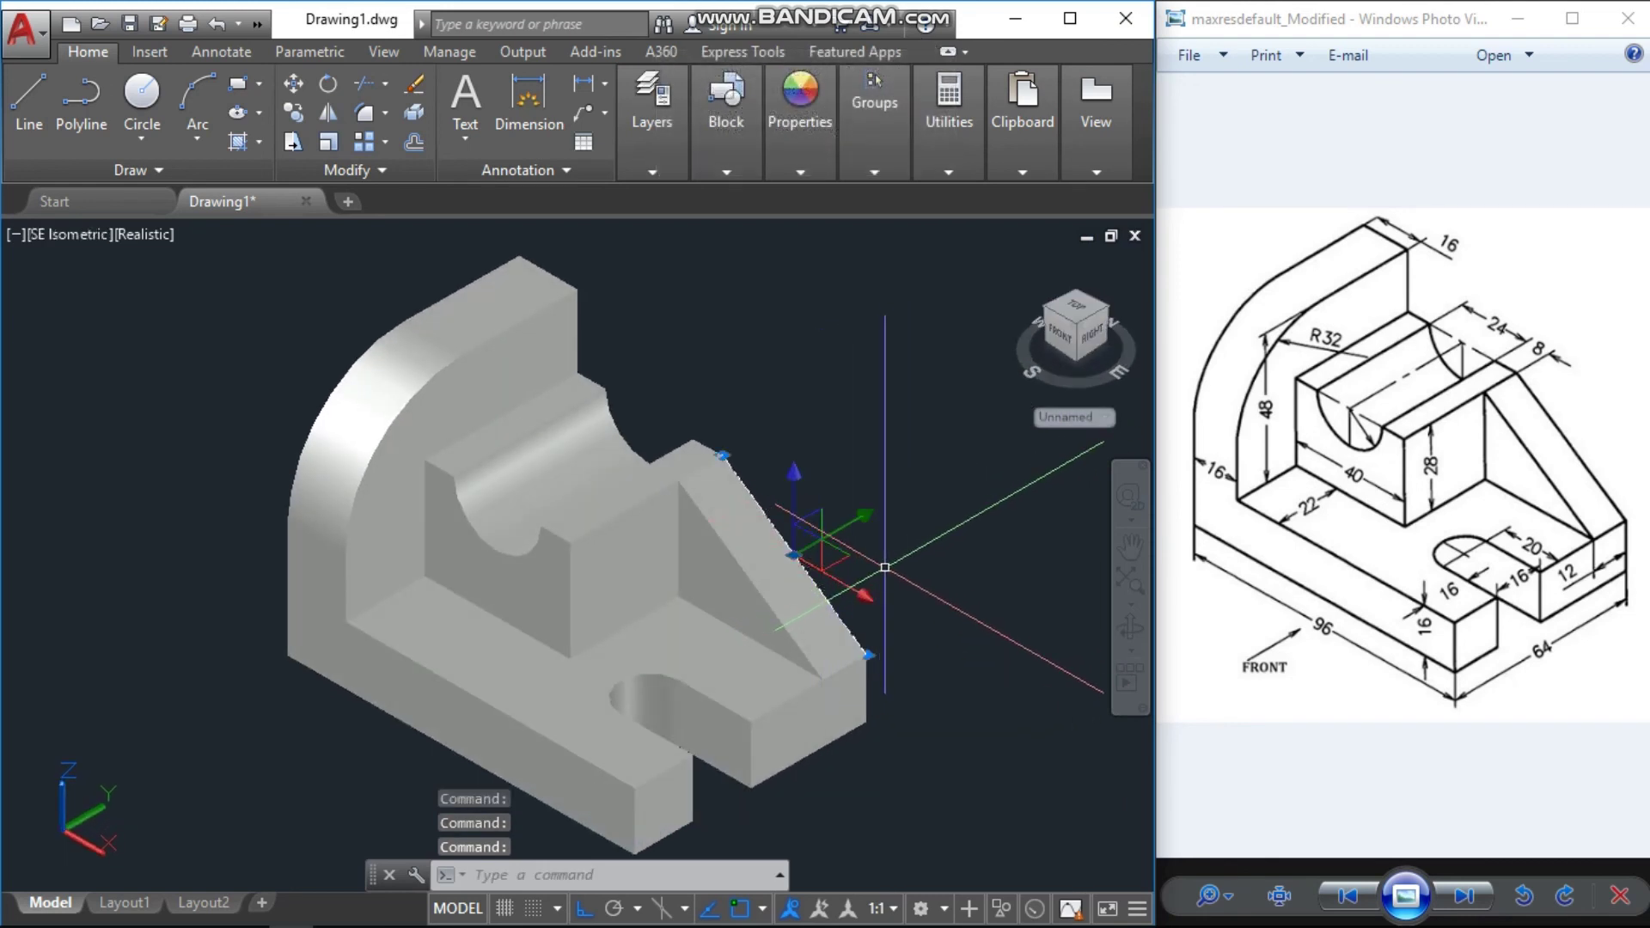
pyautogui.press('Delete')
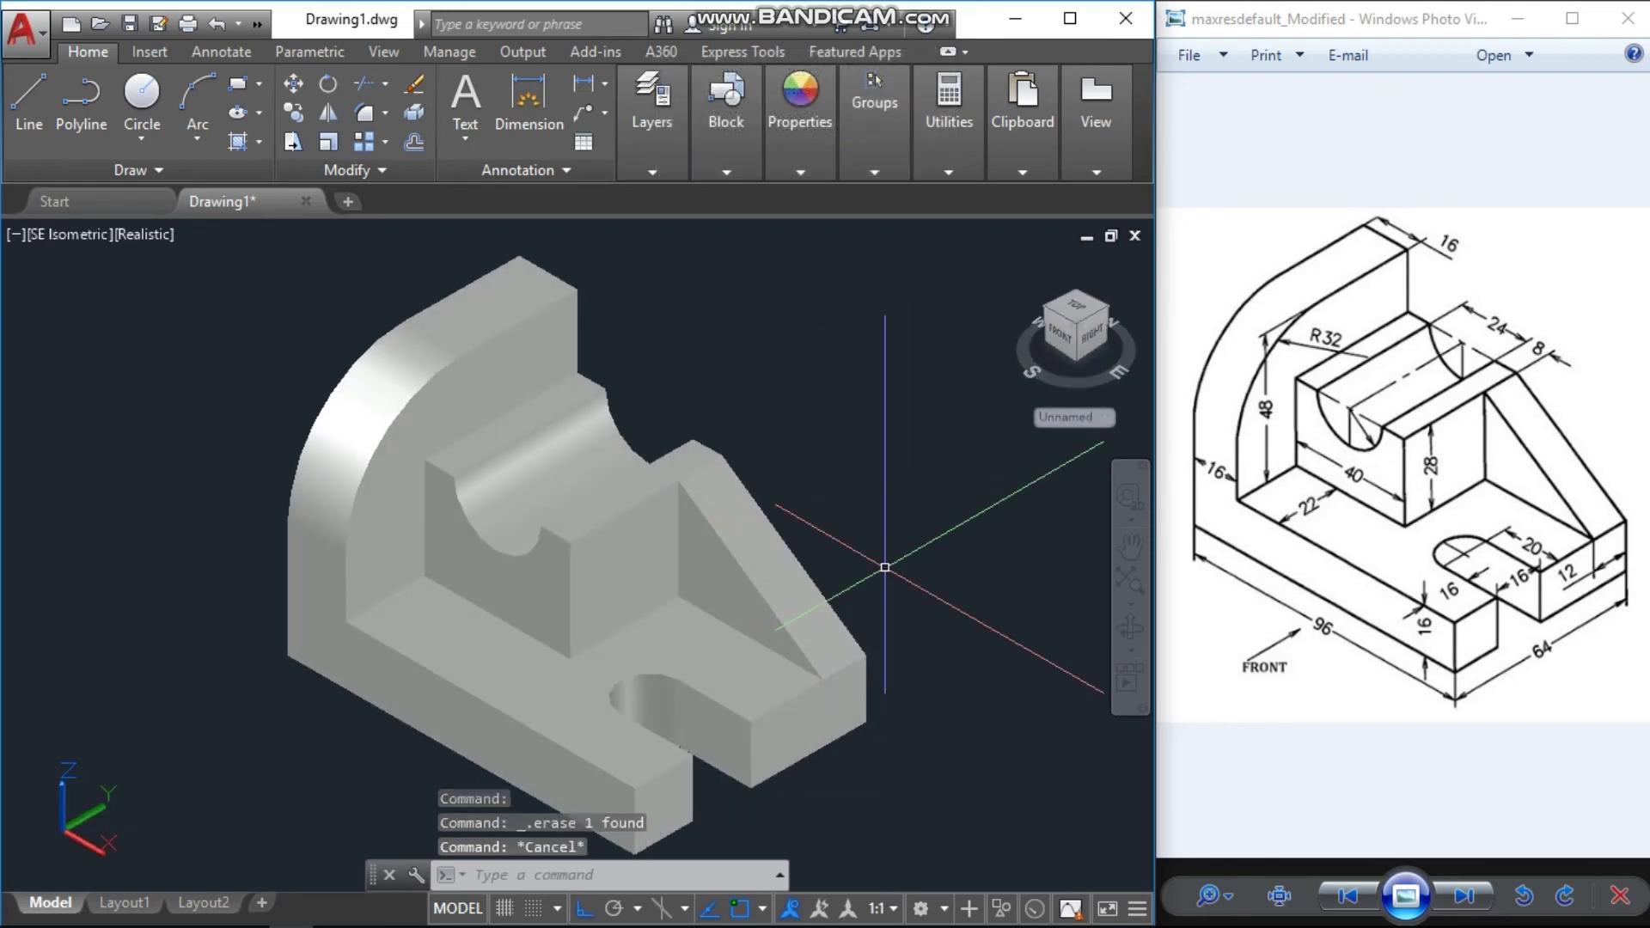
pyautogui.write('z')
pyautogui.press('Return')
pyautogui.write('e')
pyautogui.press('Return')
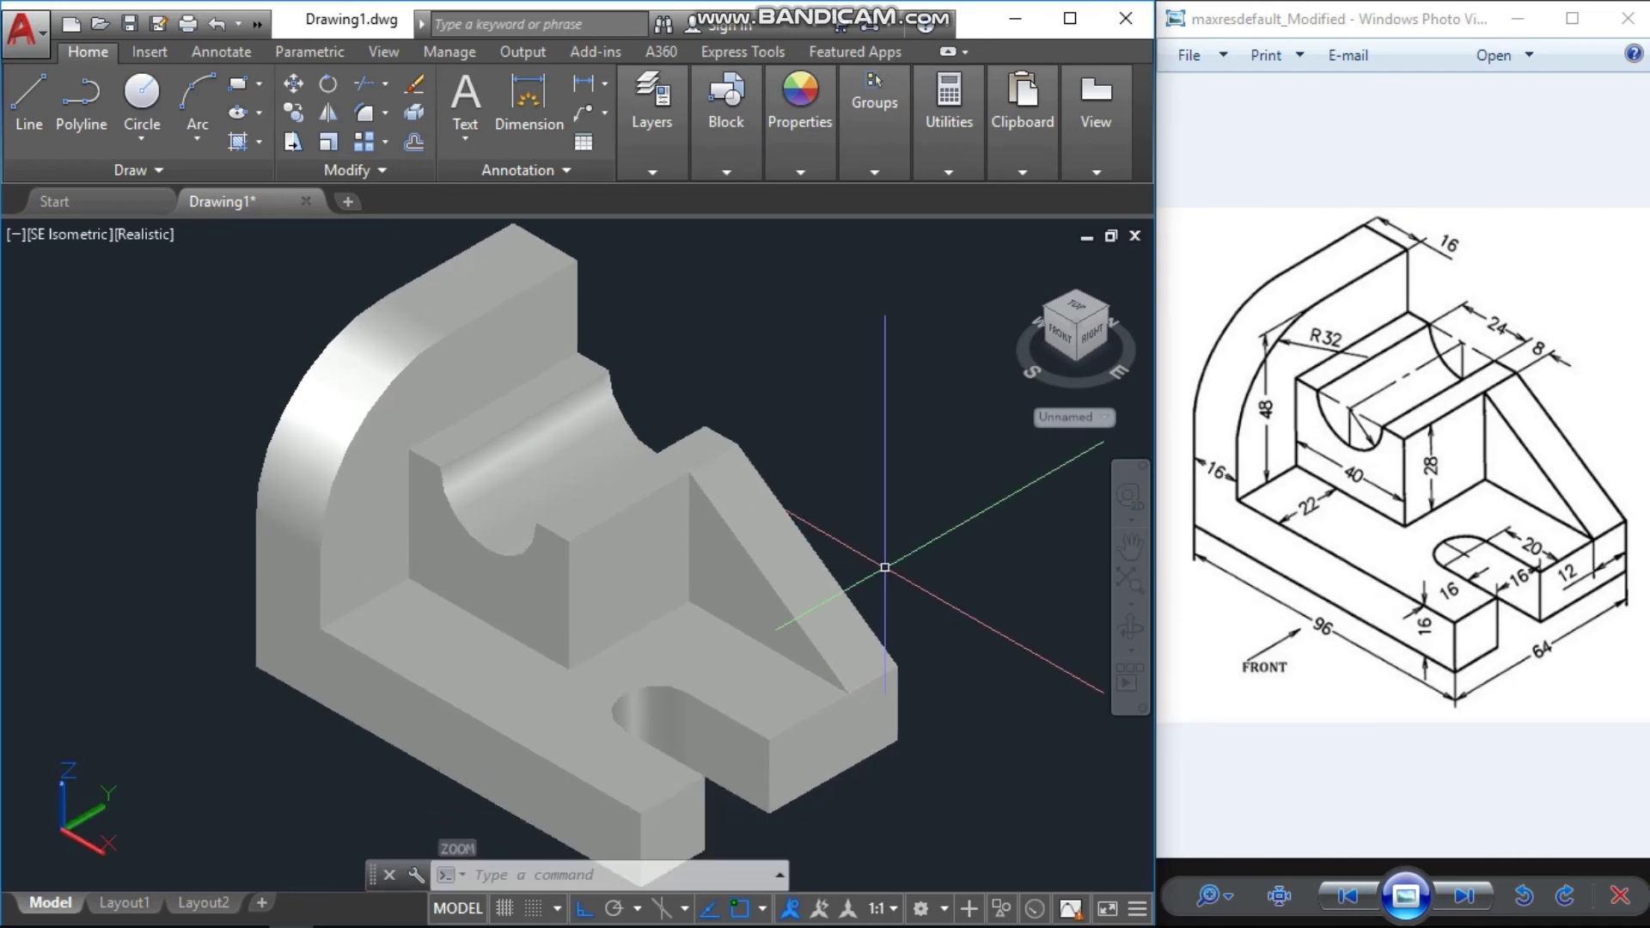
pyautogui.press('Escape')
pyautogui.press('Escape')
pyautogui.press('Escape')
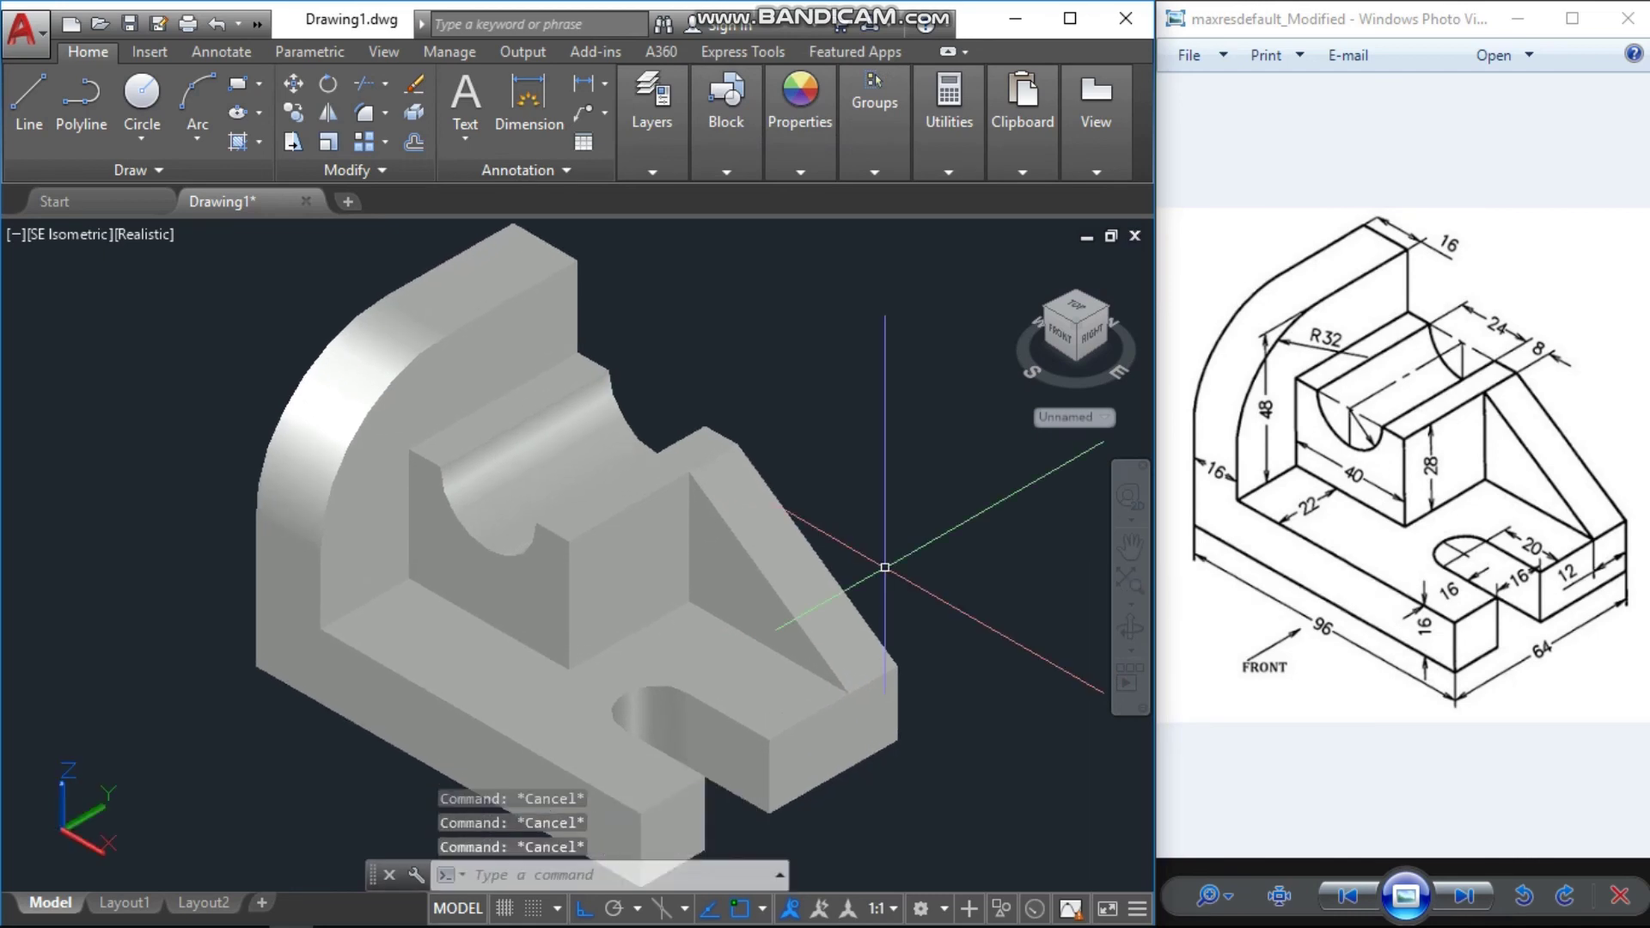
pyautogui.keyDown('shift'); pyautogui.moveTo(902, 639); pyautogui.dragTo(943, 685, button='middle'); pyautogui.keyUp('shift')
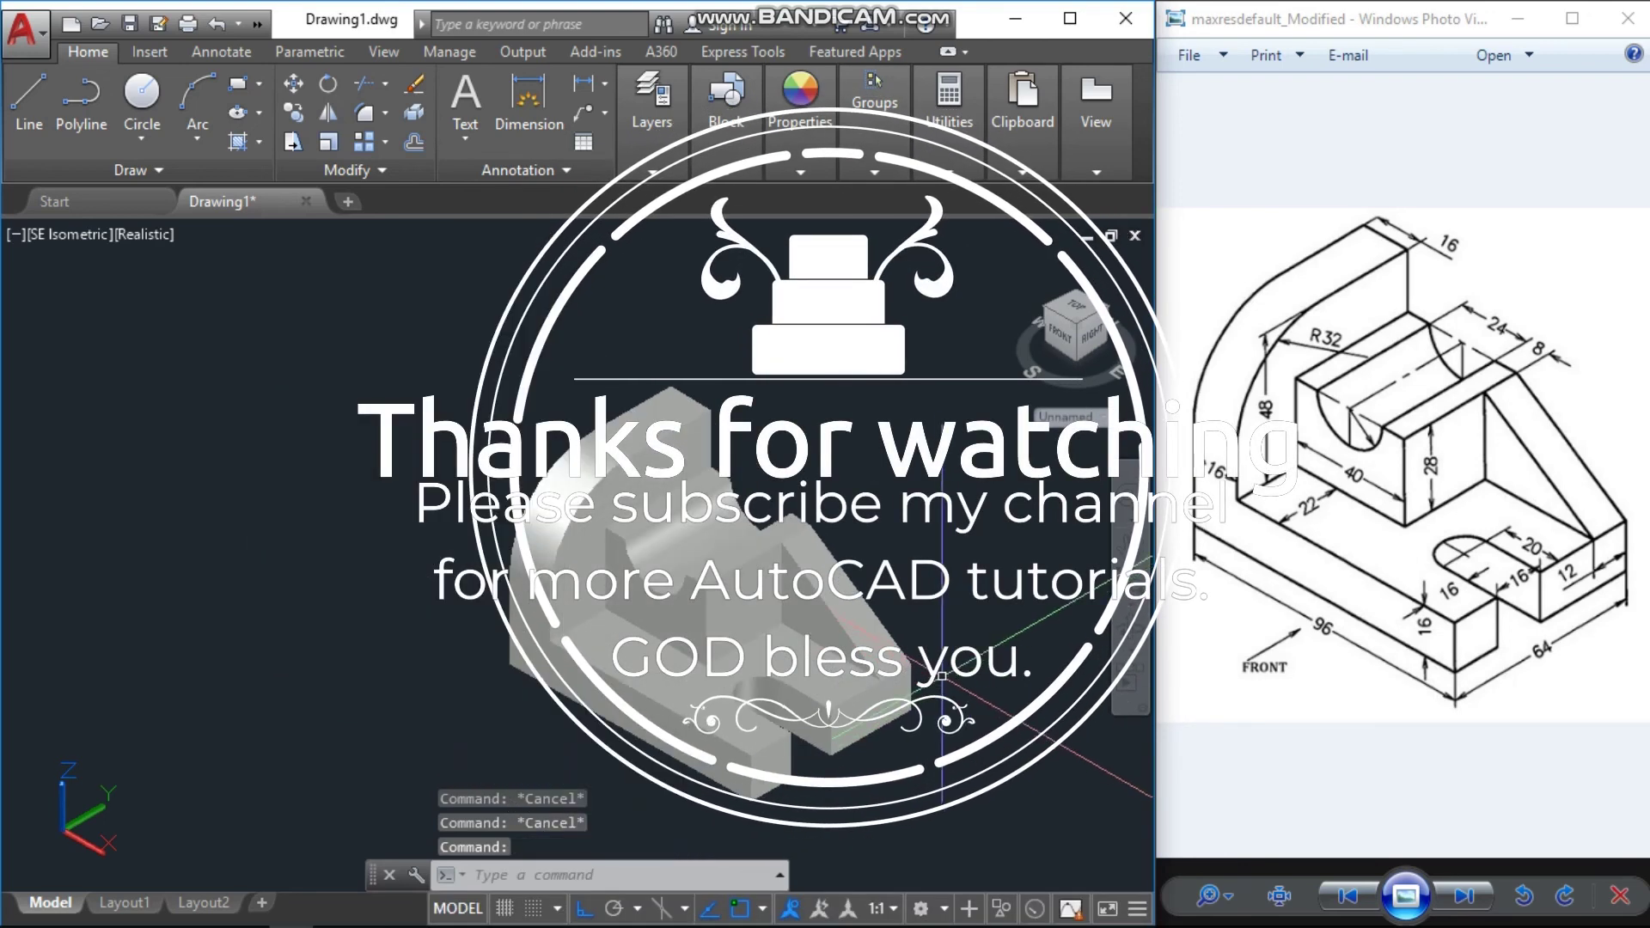